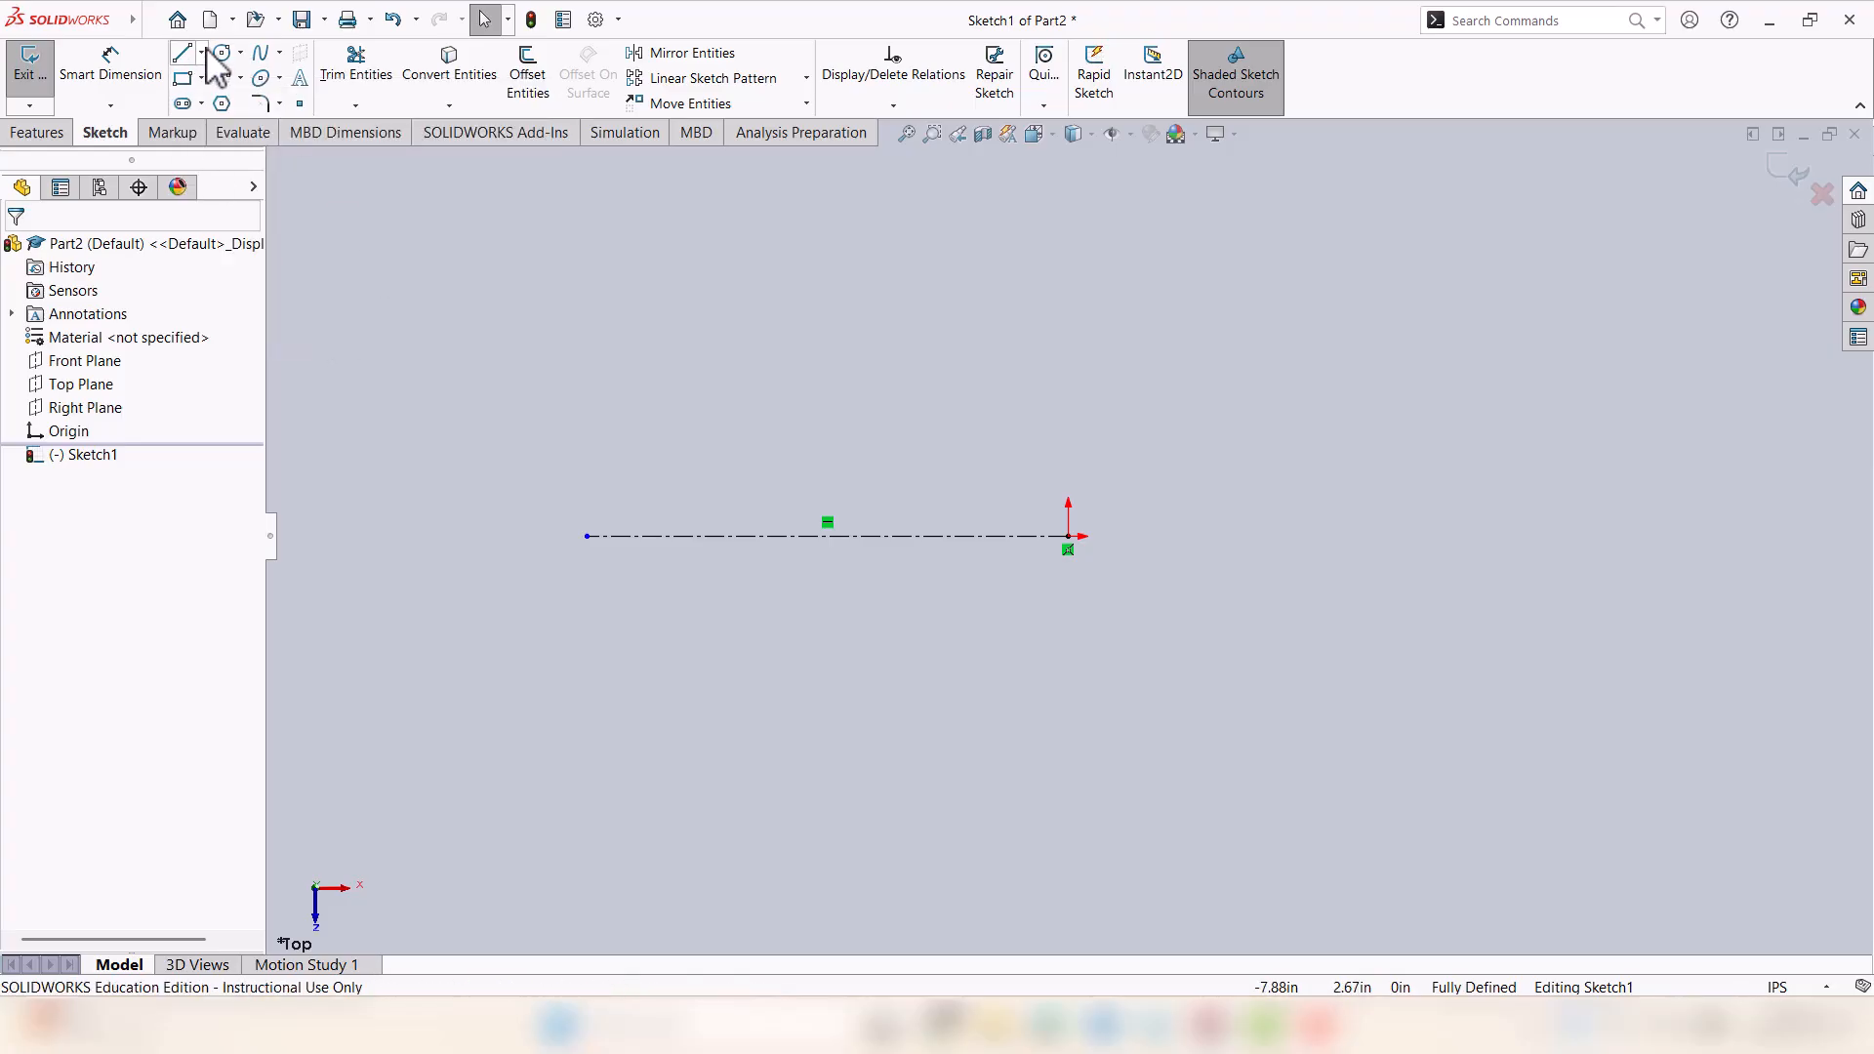
Sketch from the origin a vertical line about 0.83 in up, about 1.06 in left, a diagonal about 1.16 in up-left, and a short vertical riser.
left_click(184, 56)
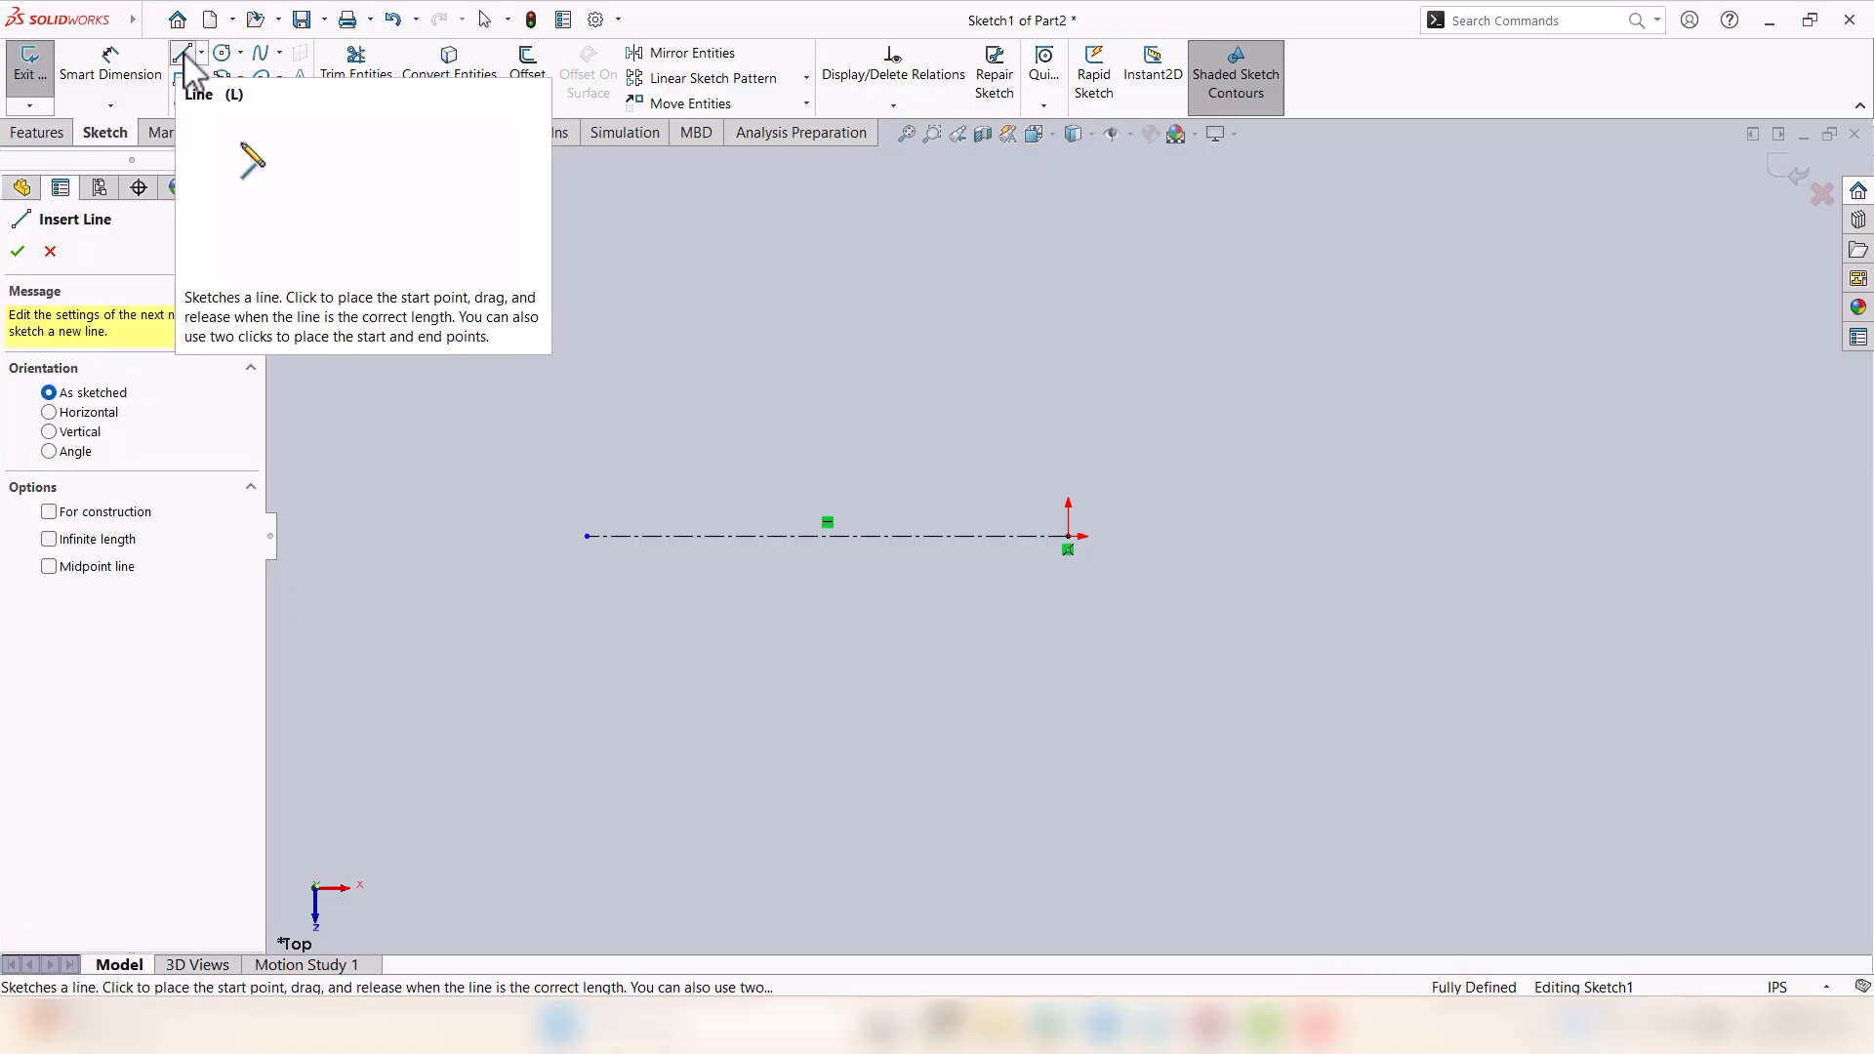
left_click(1068, 536)
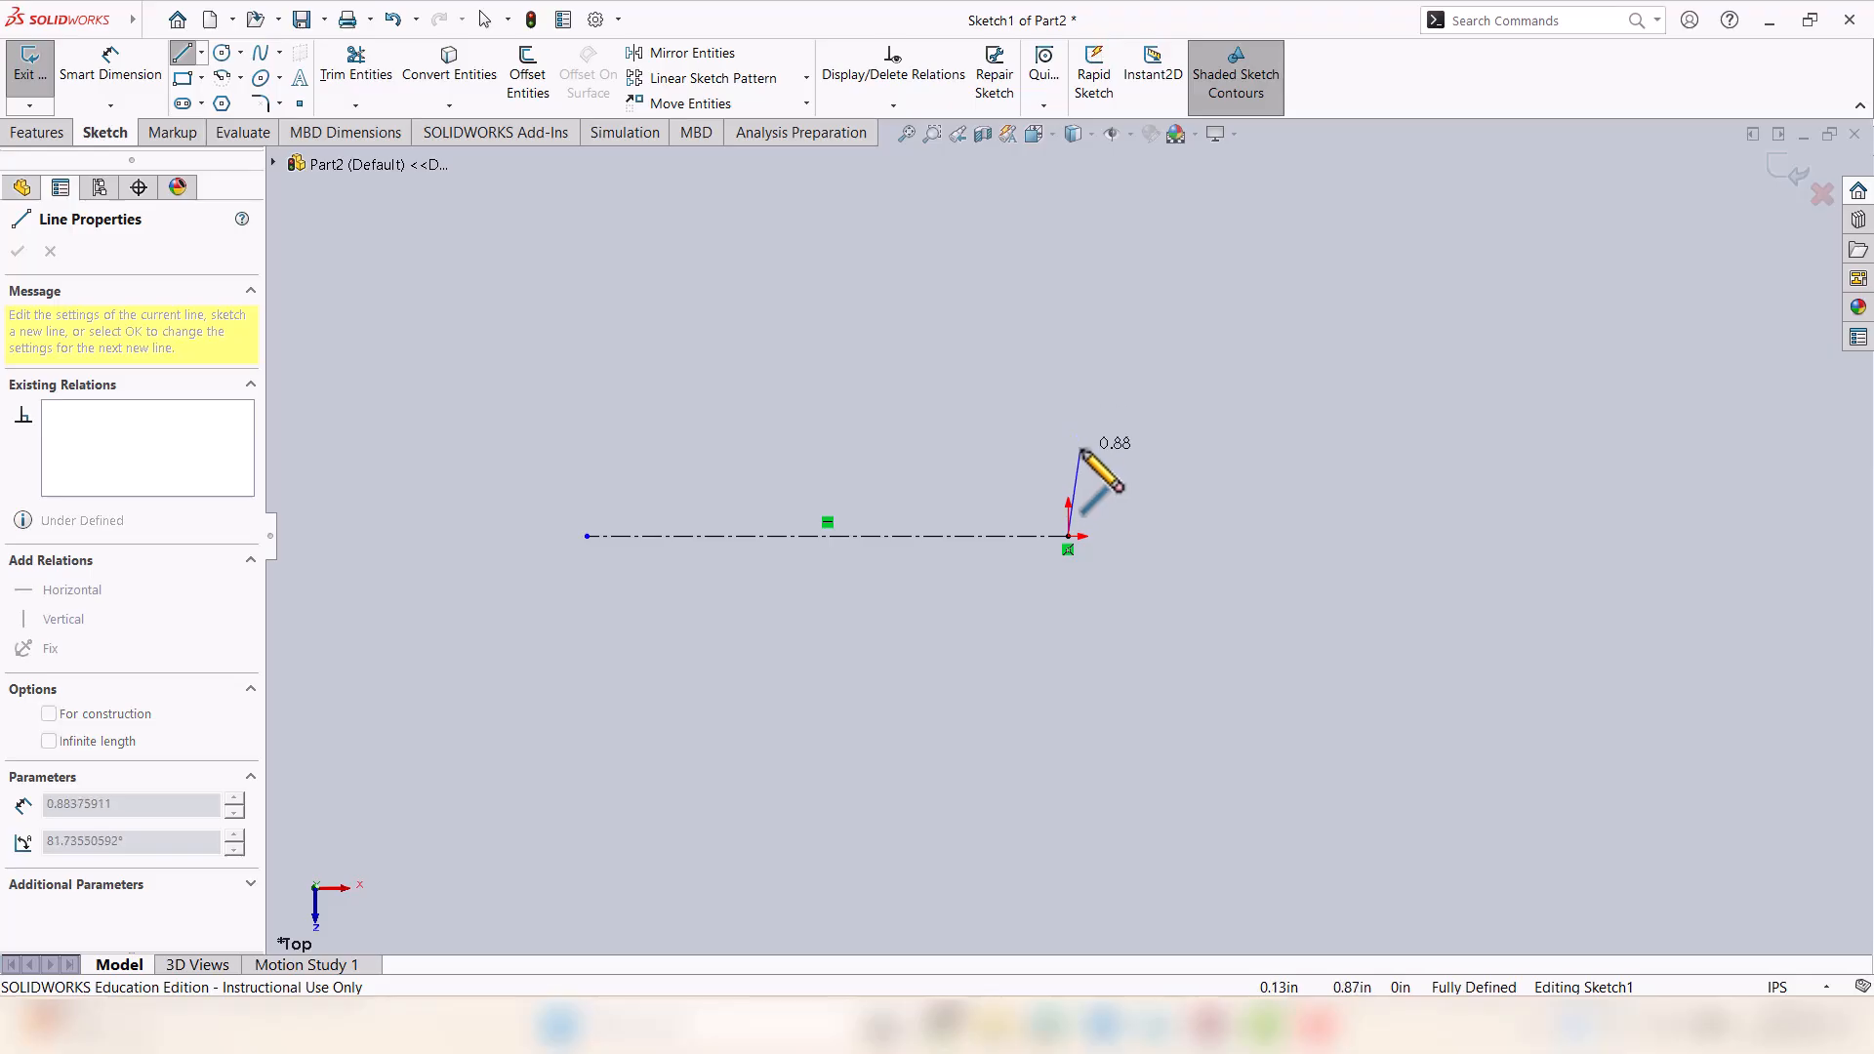
left_click(1068, 454)
left_click(964, 455)
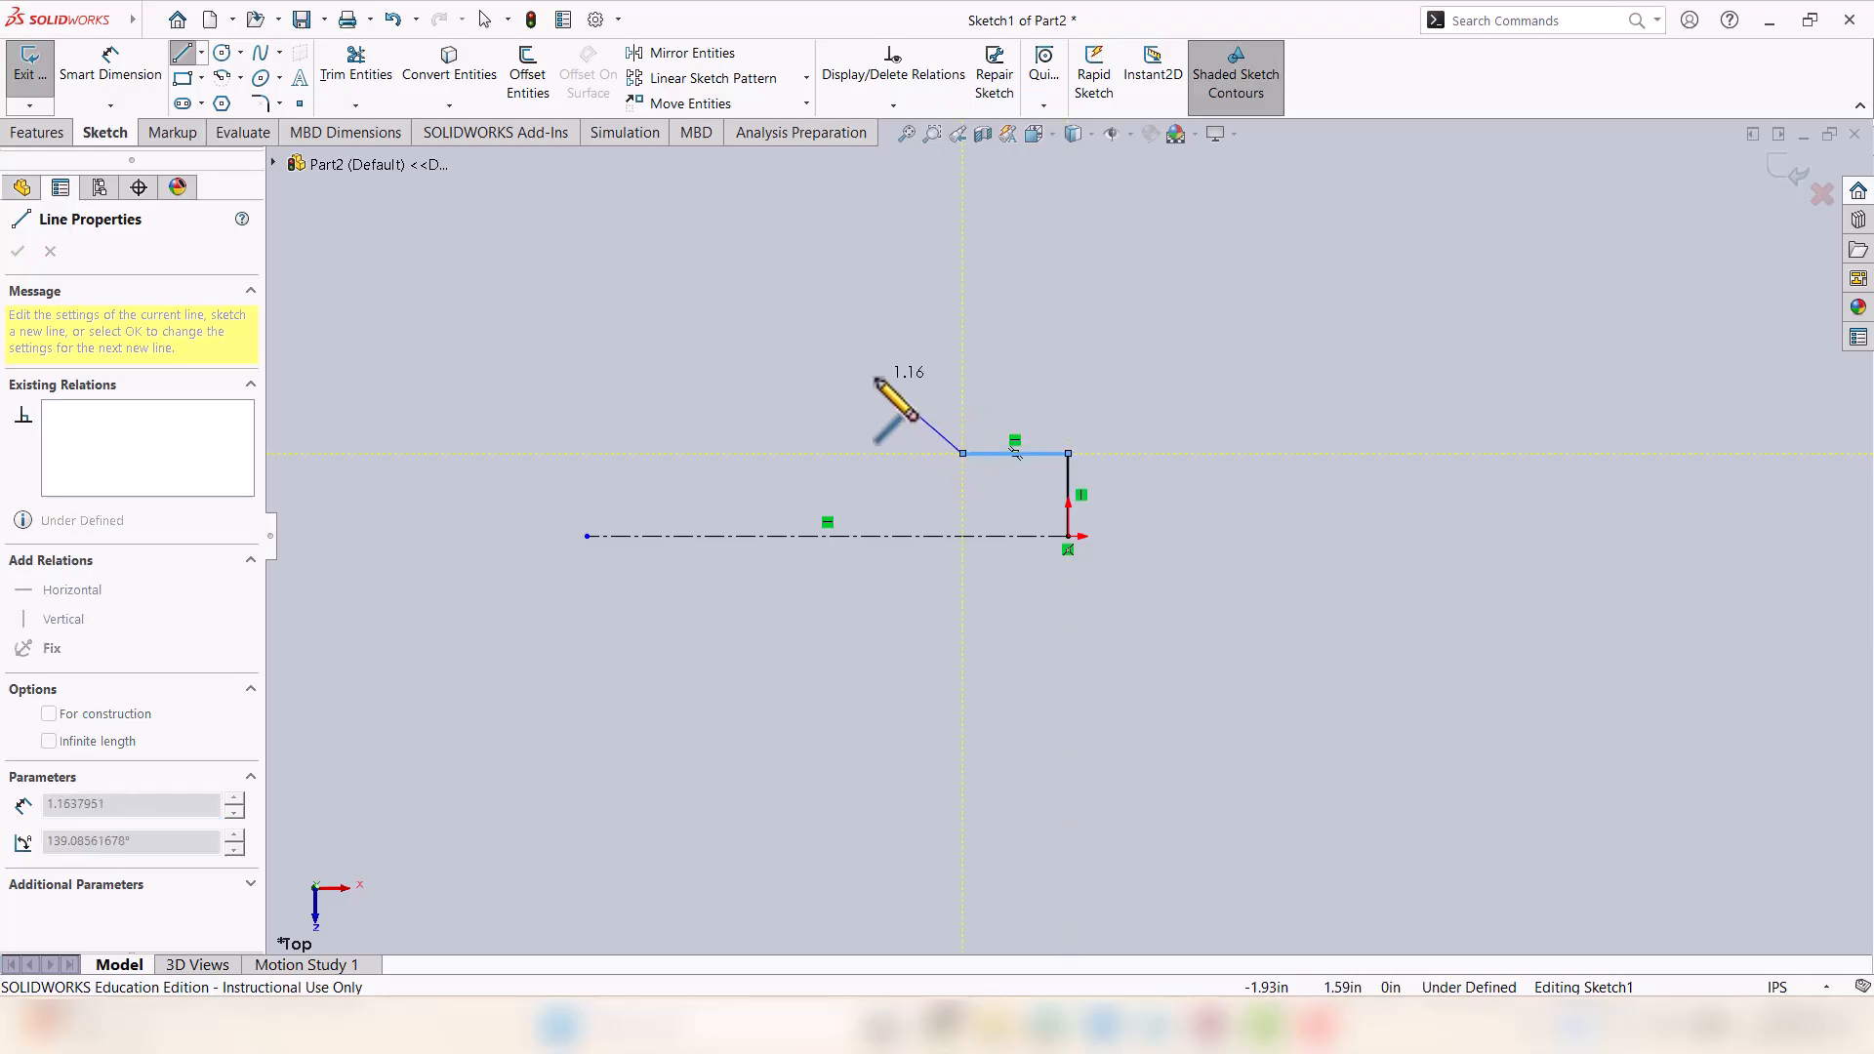
left_click(876, 377)
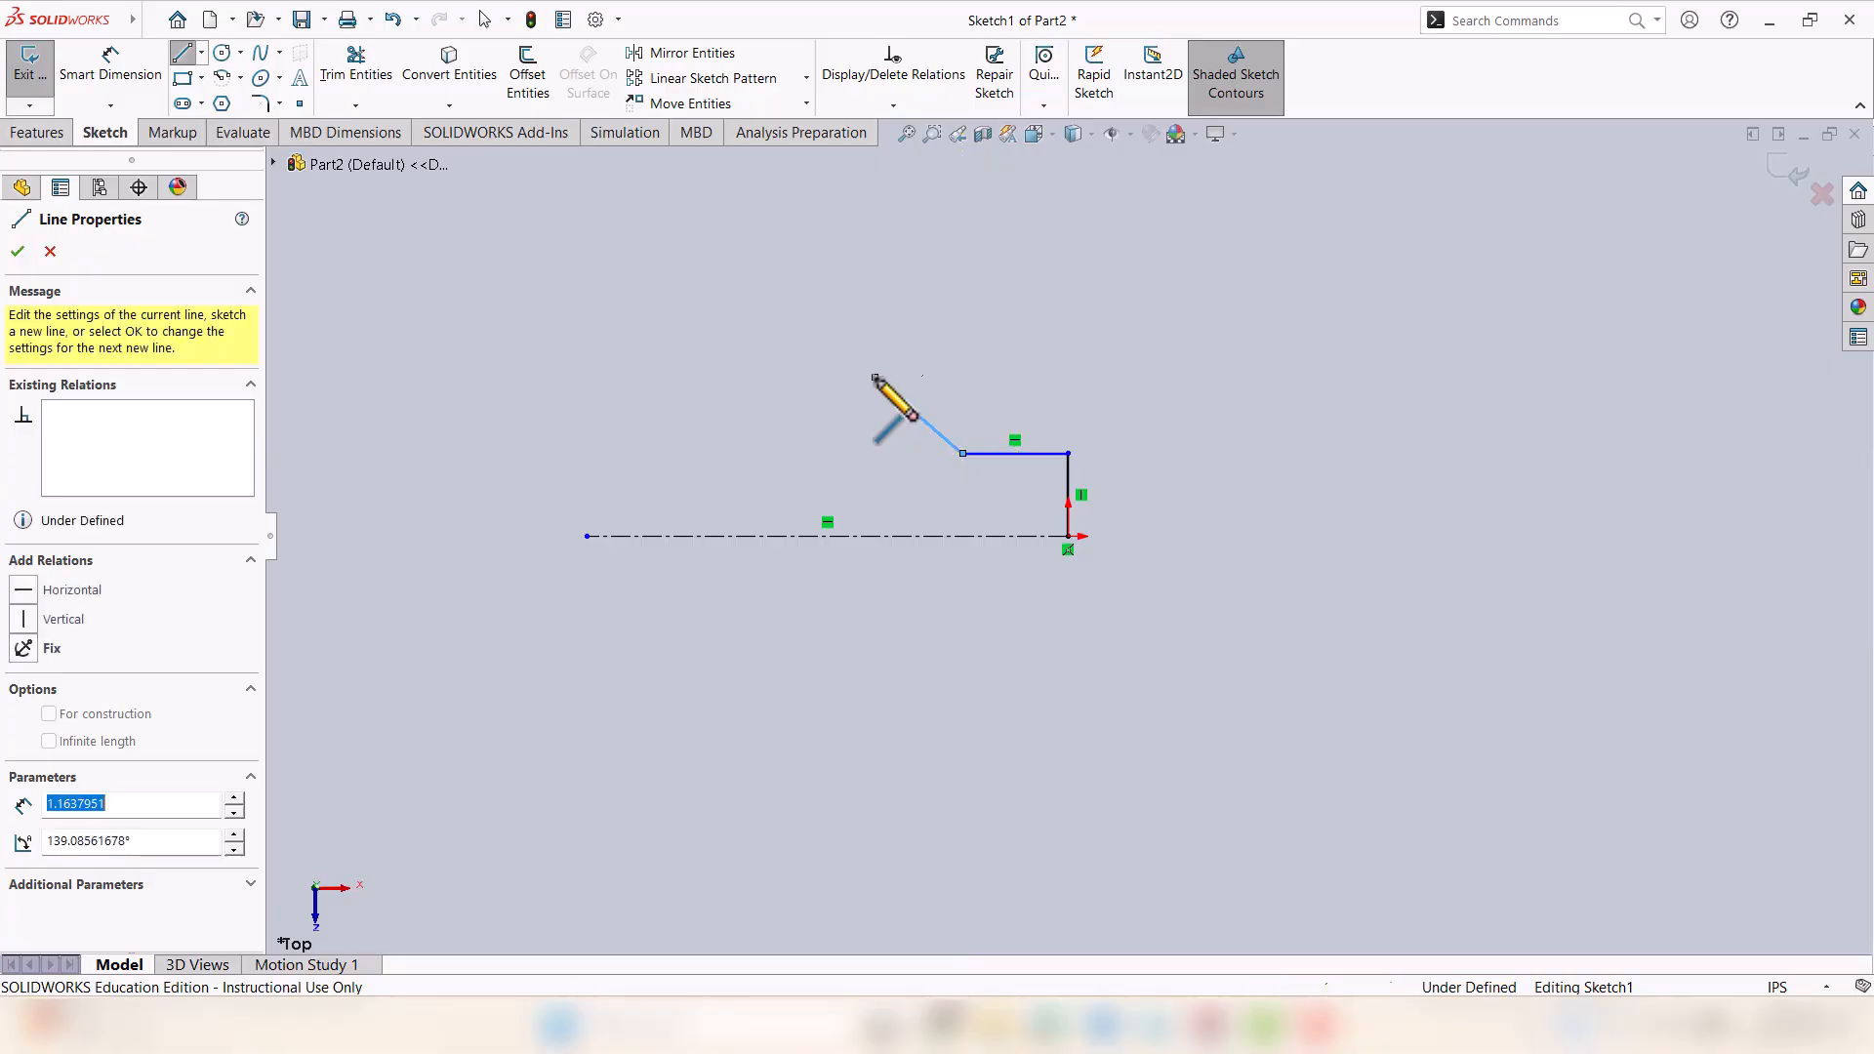
left_click(875, 305)
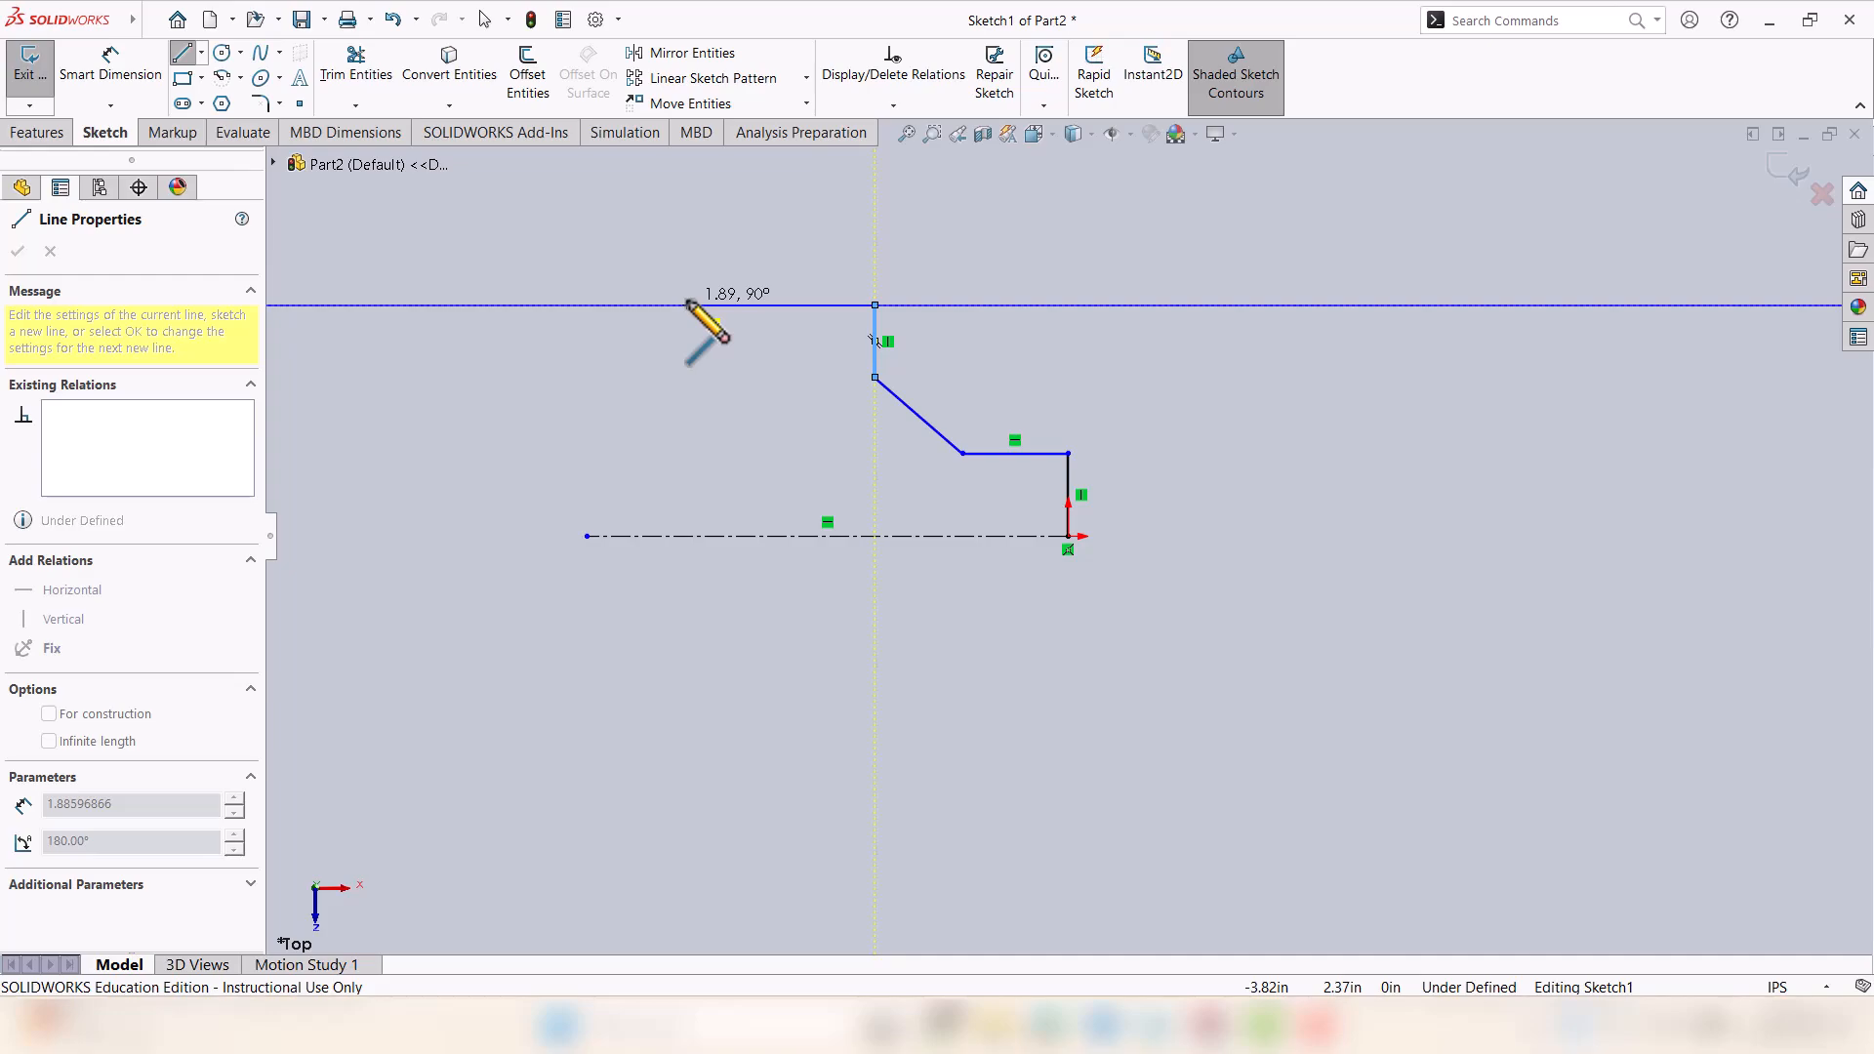
Continue the profile leftward with a small rectangular notch in its top edge, and end it with a vertical line down onto the centerline.
left_click(757, 306)
left_click(756, 340)
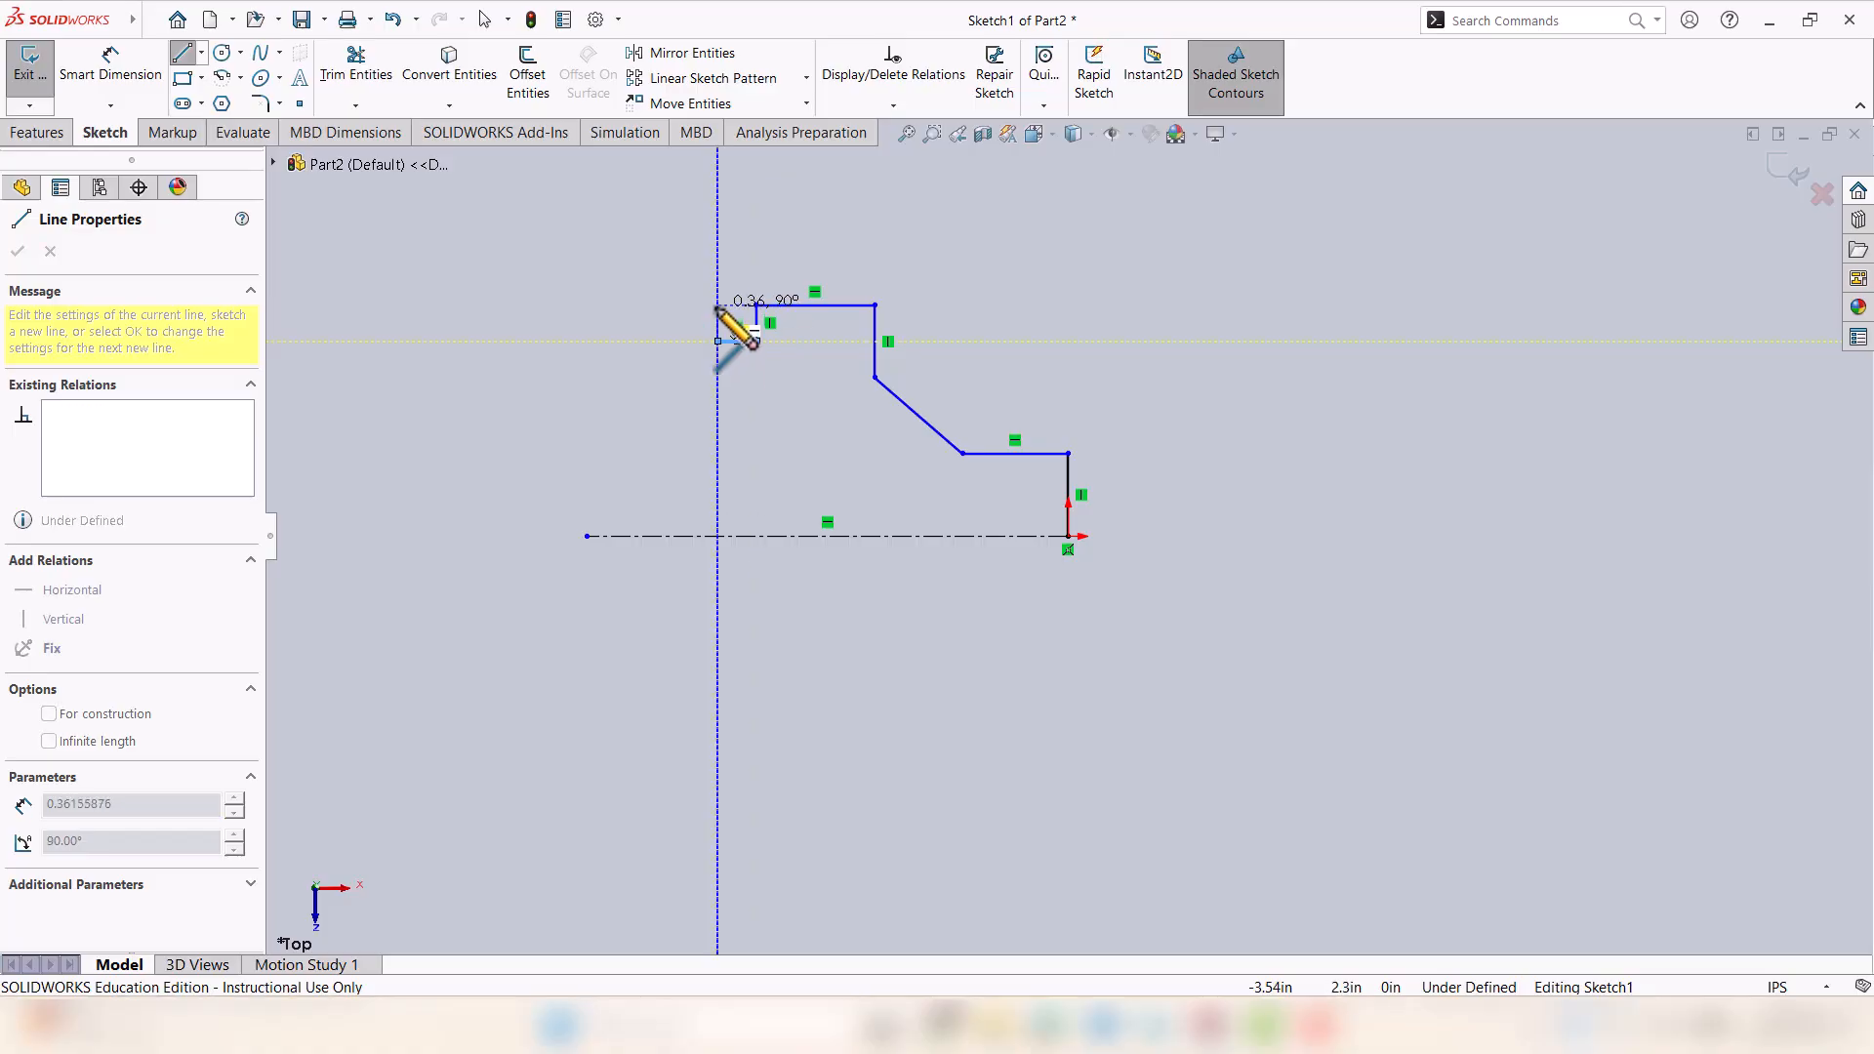
left_click(718, 306)
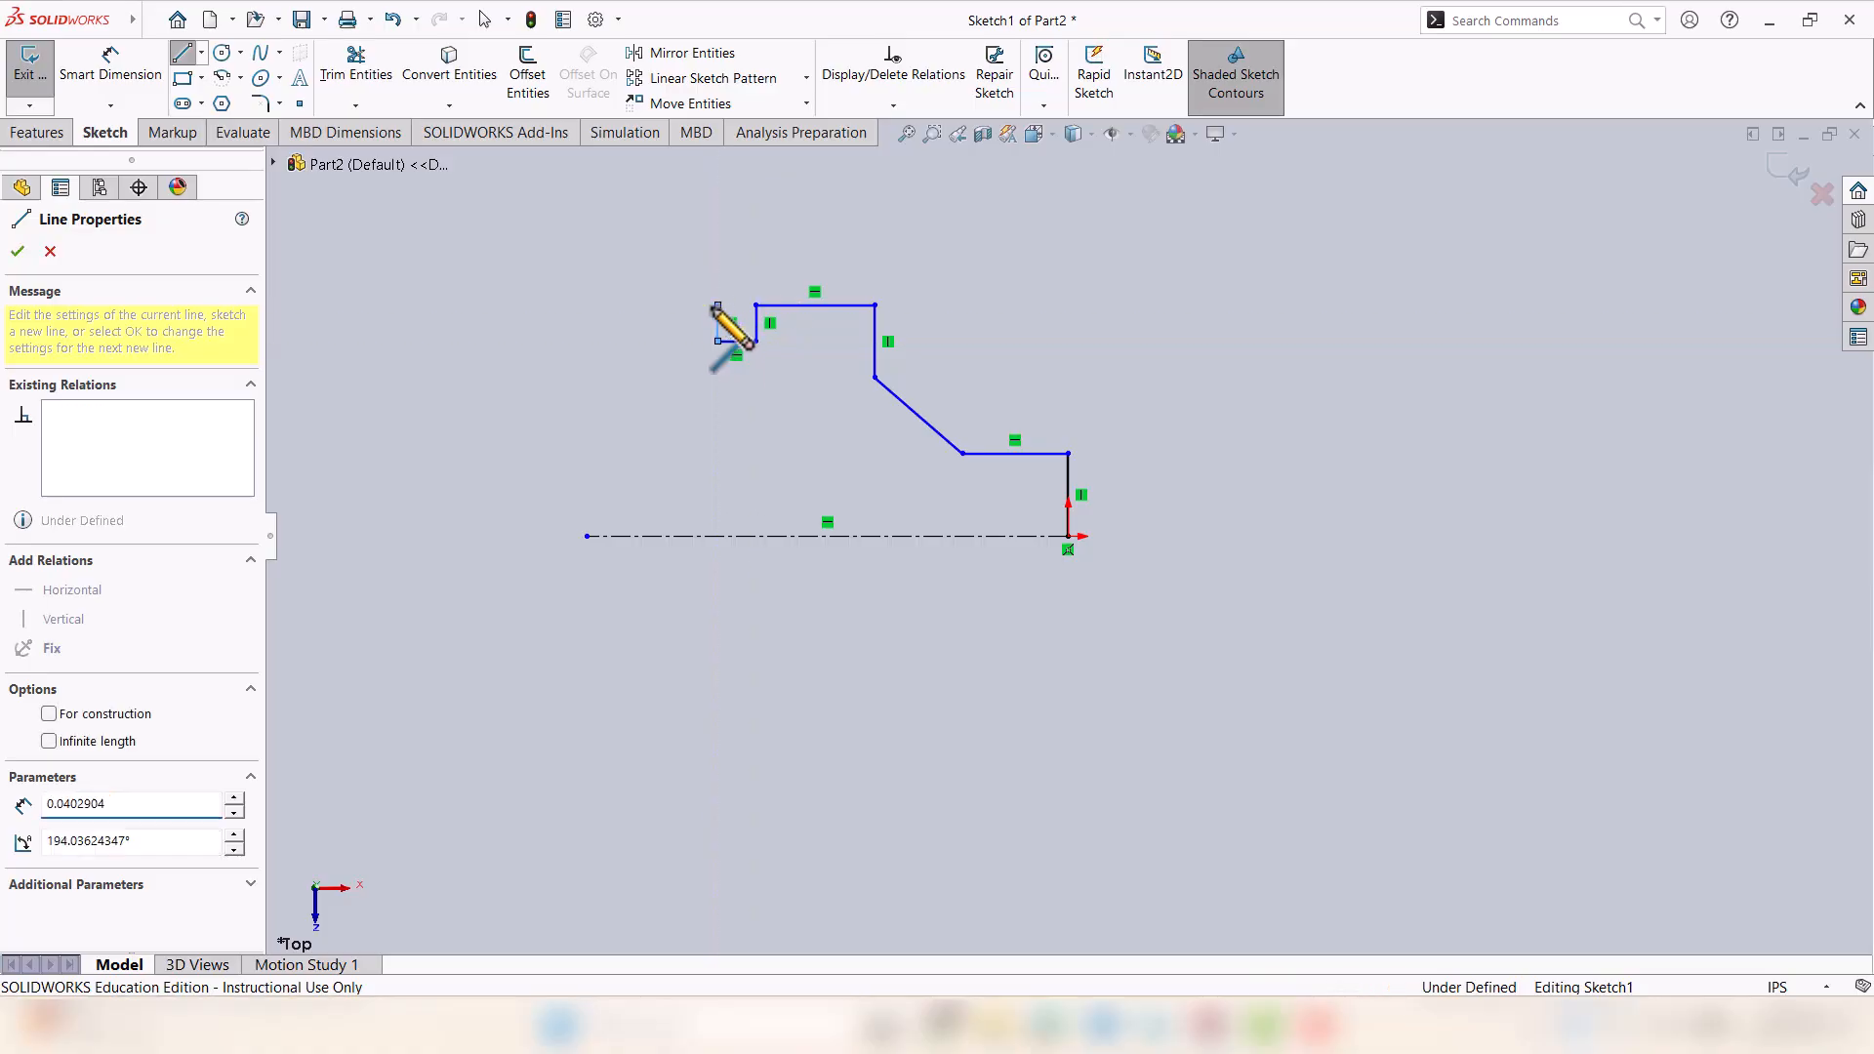
left_click(622, 305)
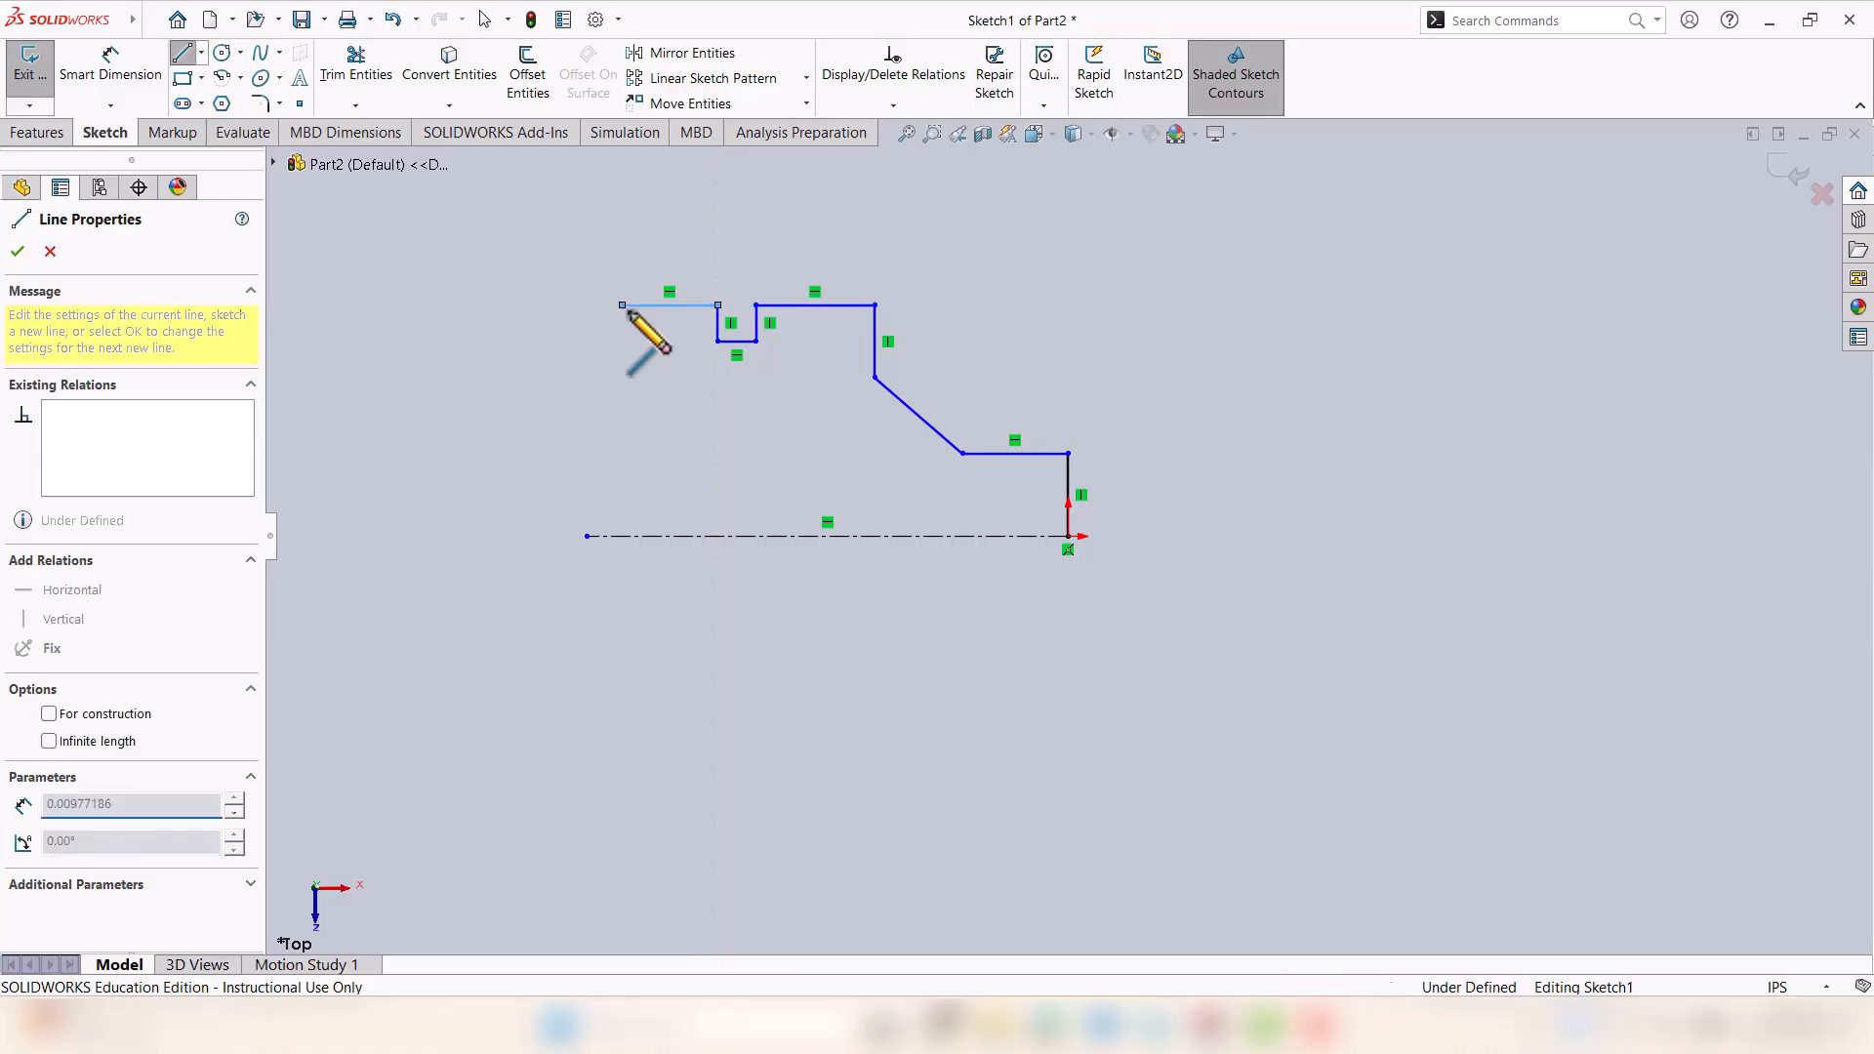
left_click(623, 537)
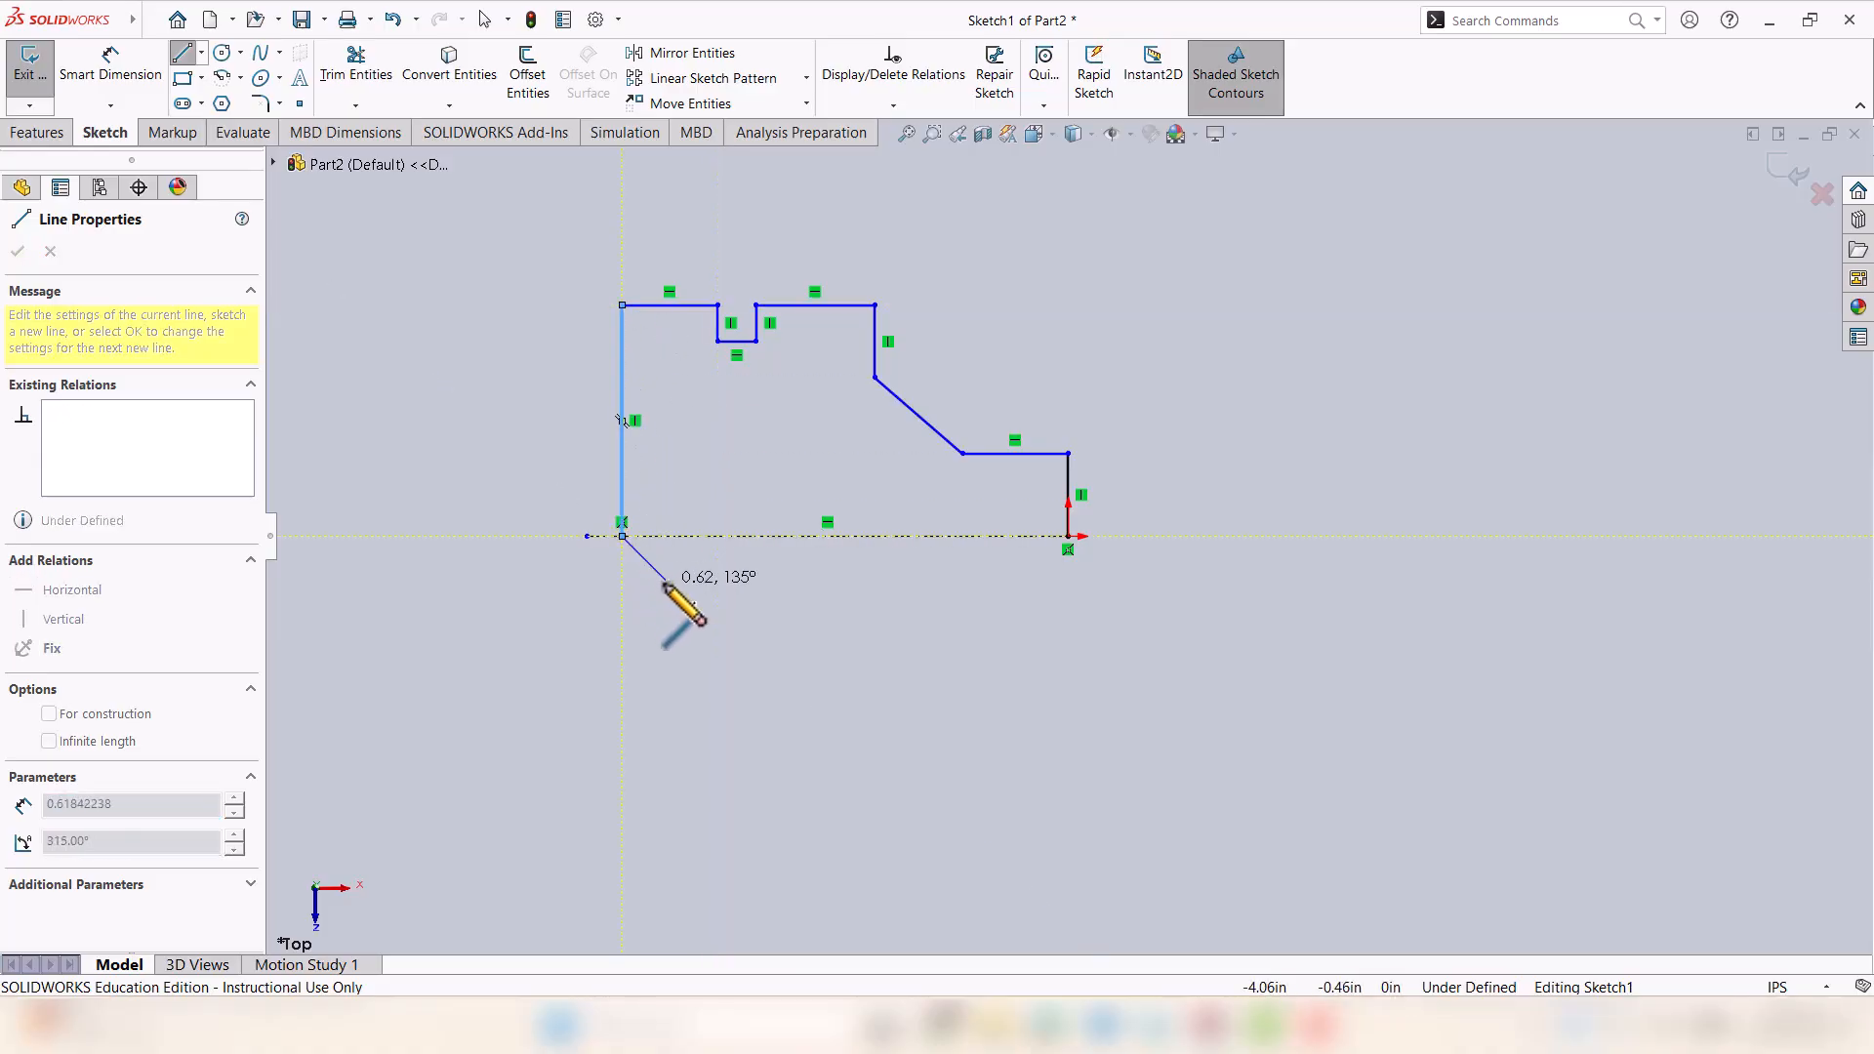
key("Escape")
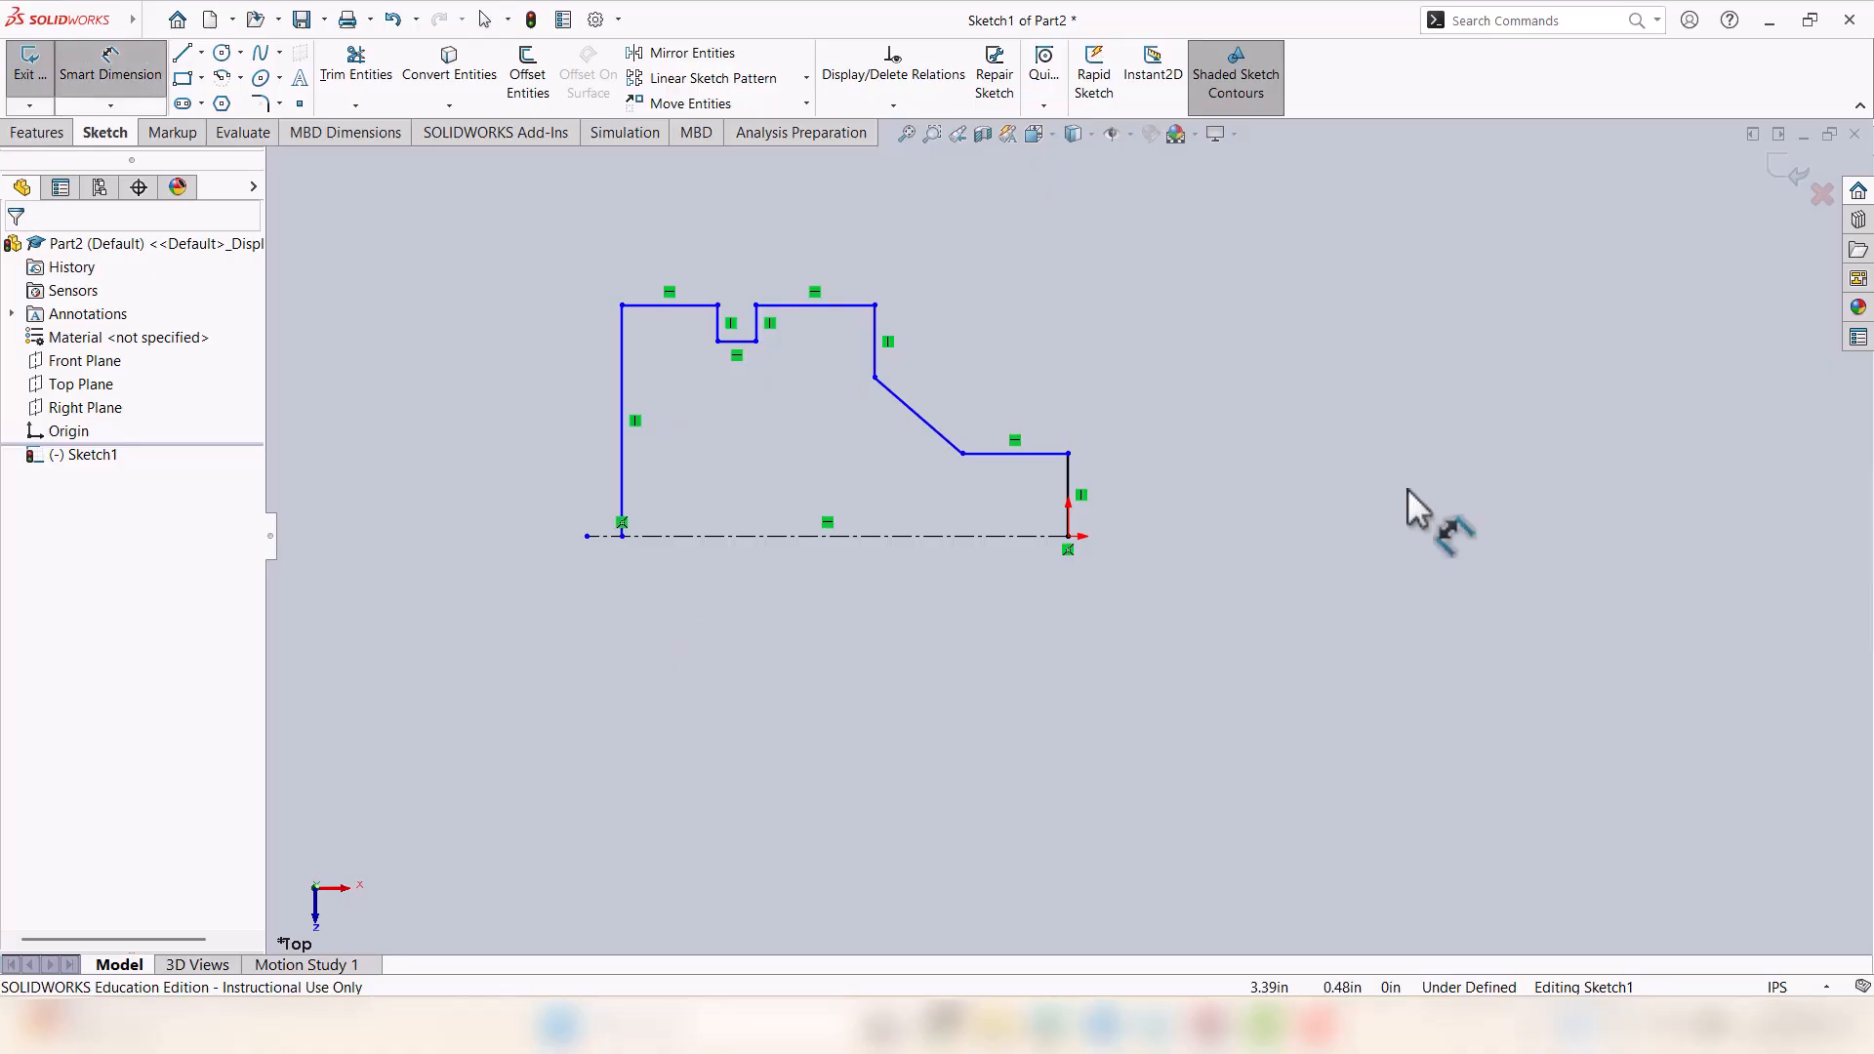
Dimension the lower horizontal edge nearest the origin as a 1.5 in diameter about the centerline.
left_click(1023, 536)
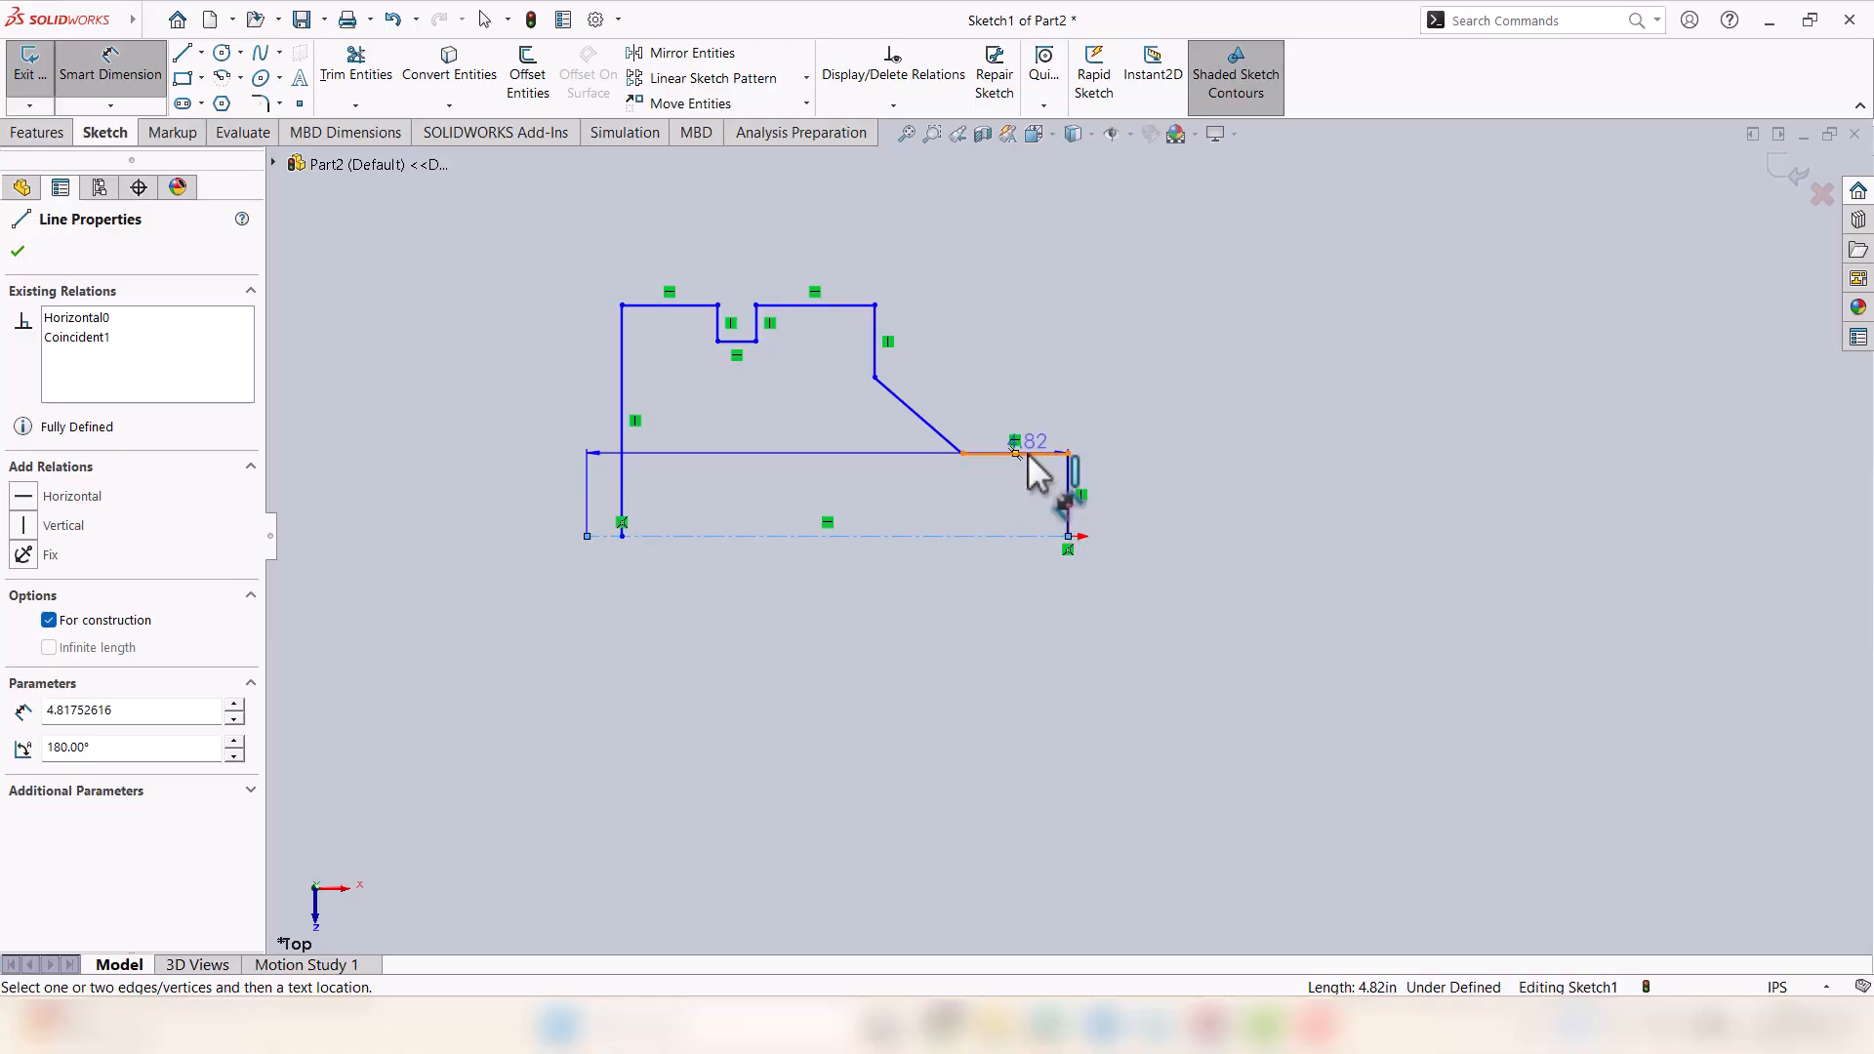
left_click(1024, 454)
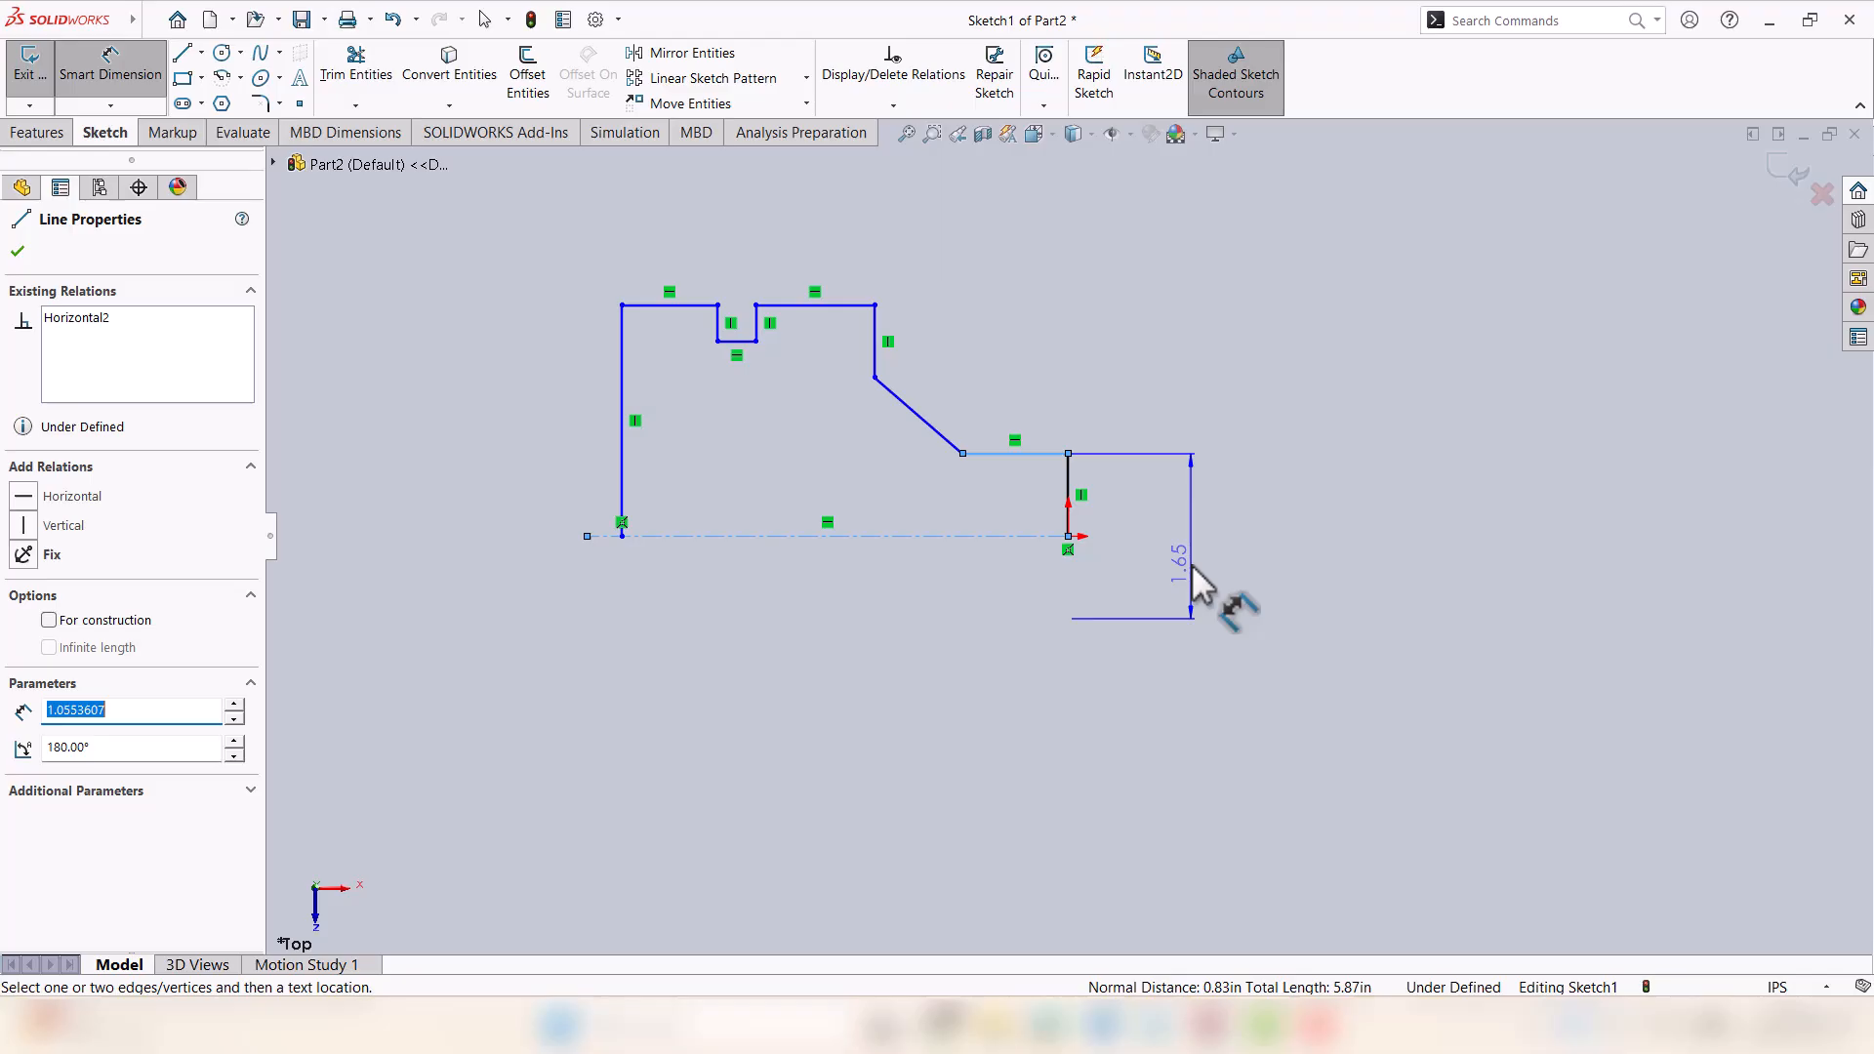
left_click(1198, 560)
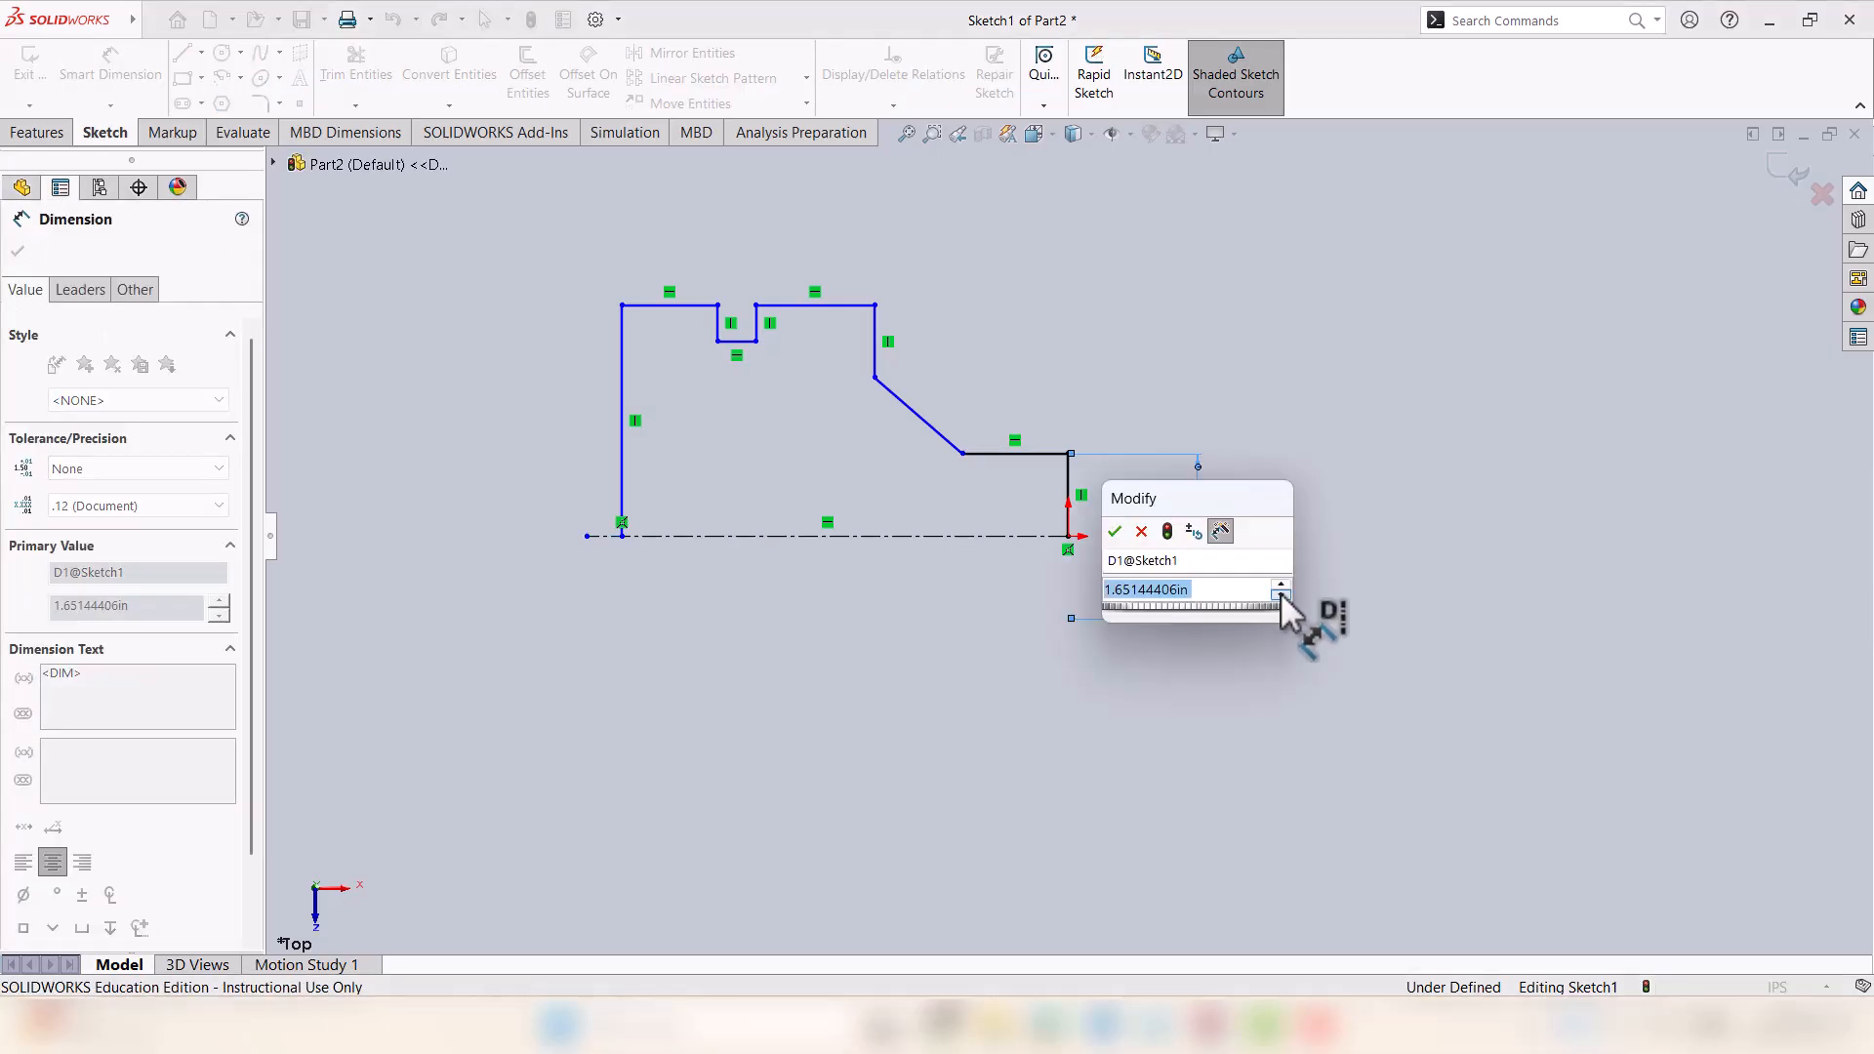
type("1.5")
key("Return")
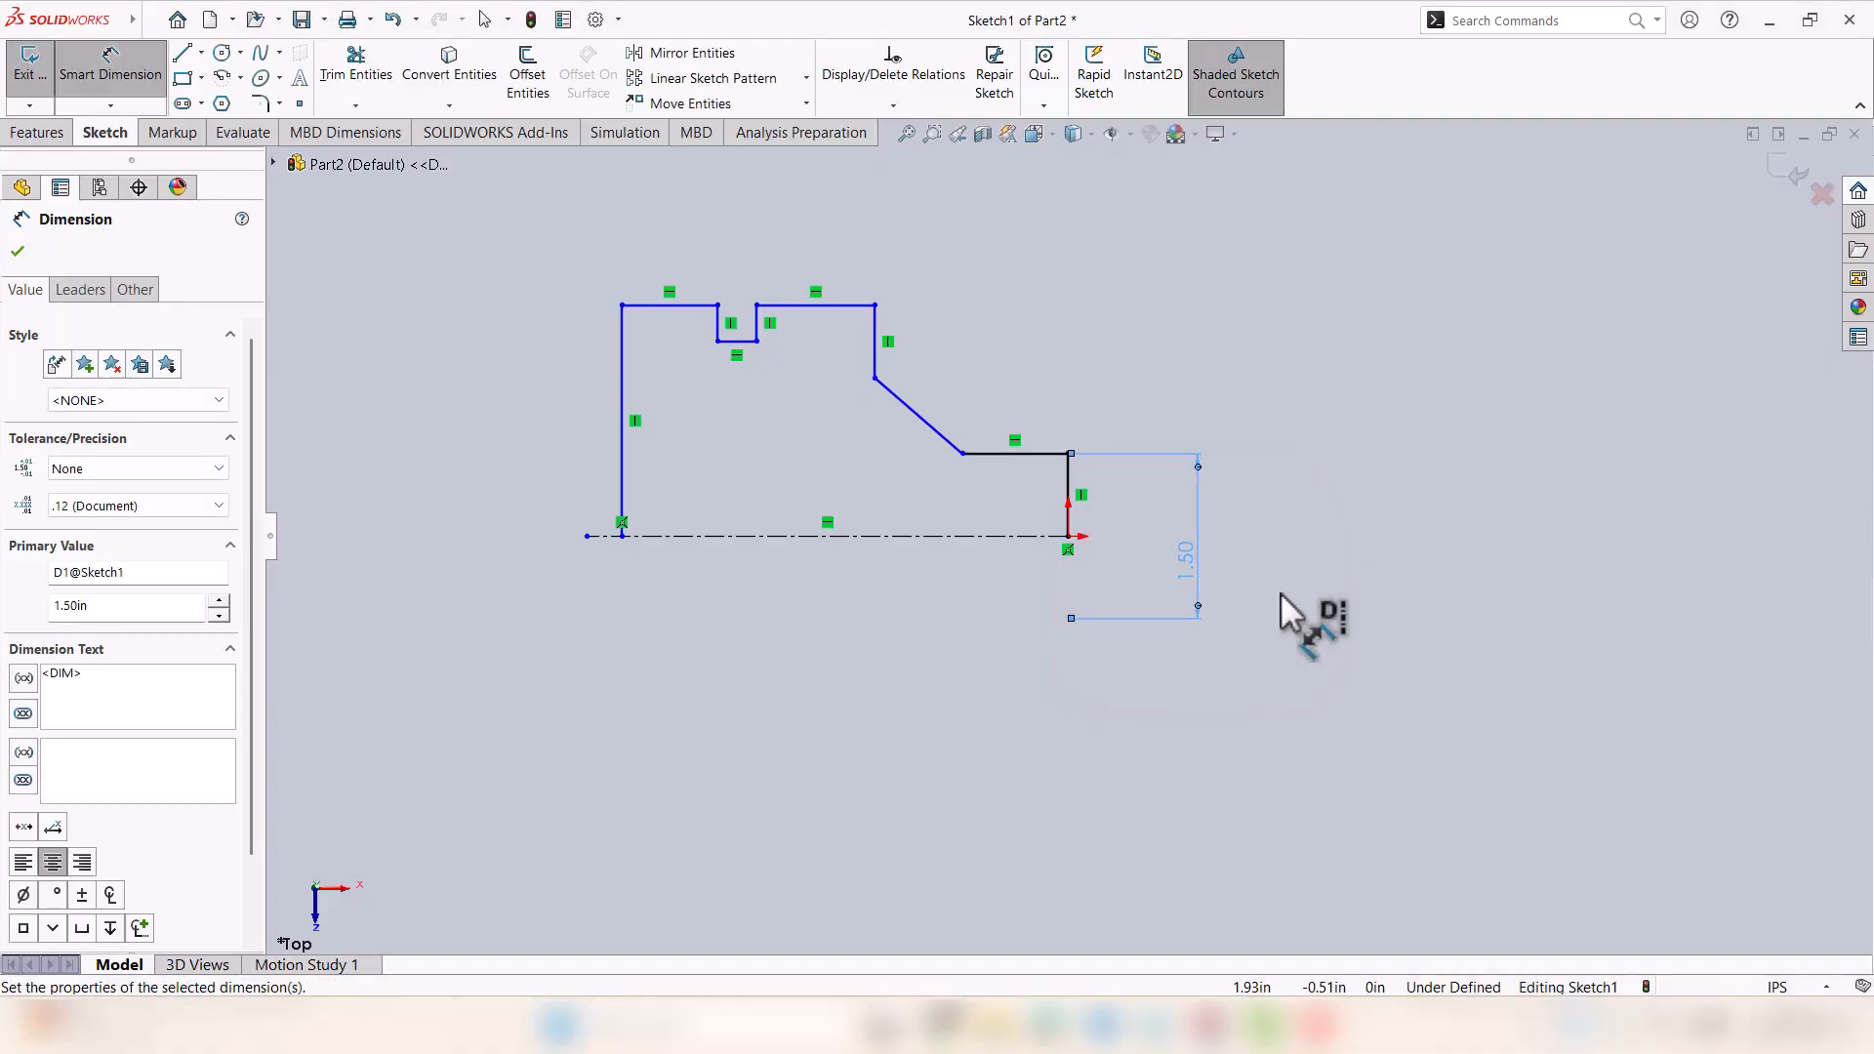
Dimension the top edge between the notch and the upper riser as a 4 in diameter about the centerline.
left_click(903, 536)
left_click(843, 307)
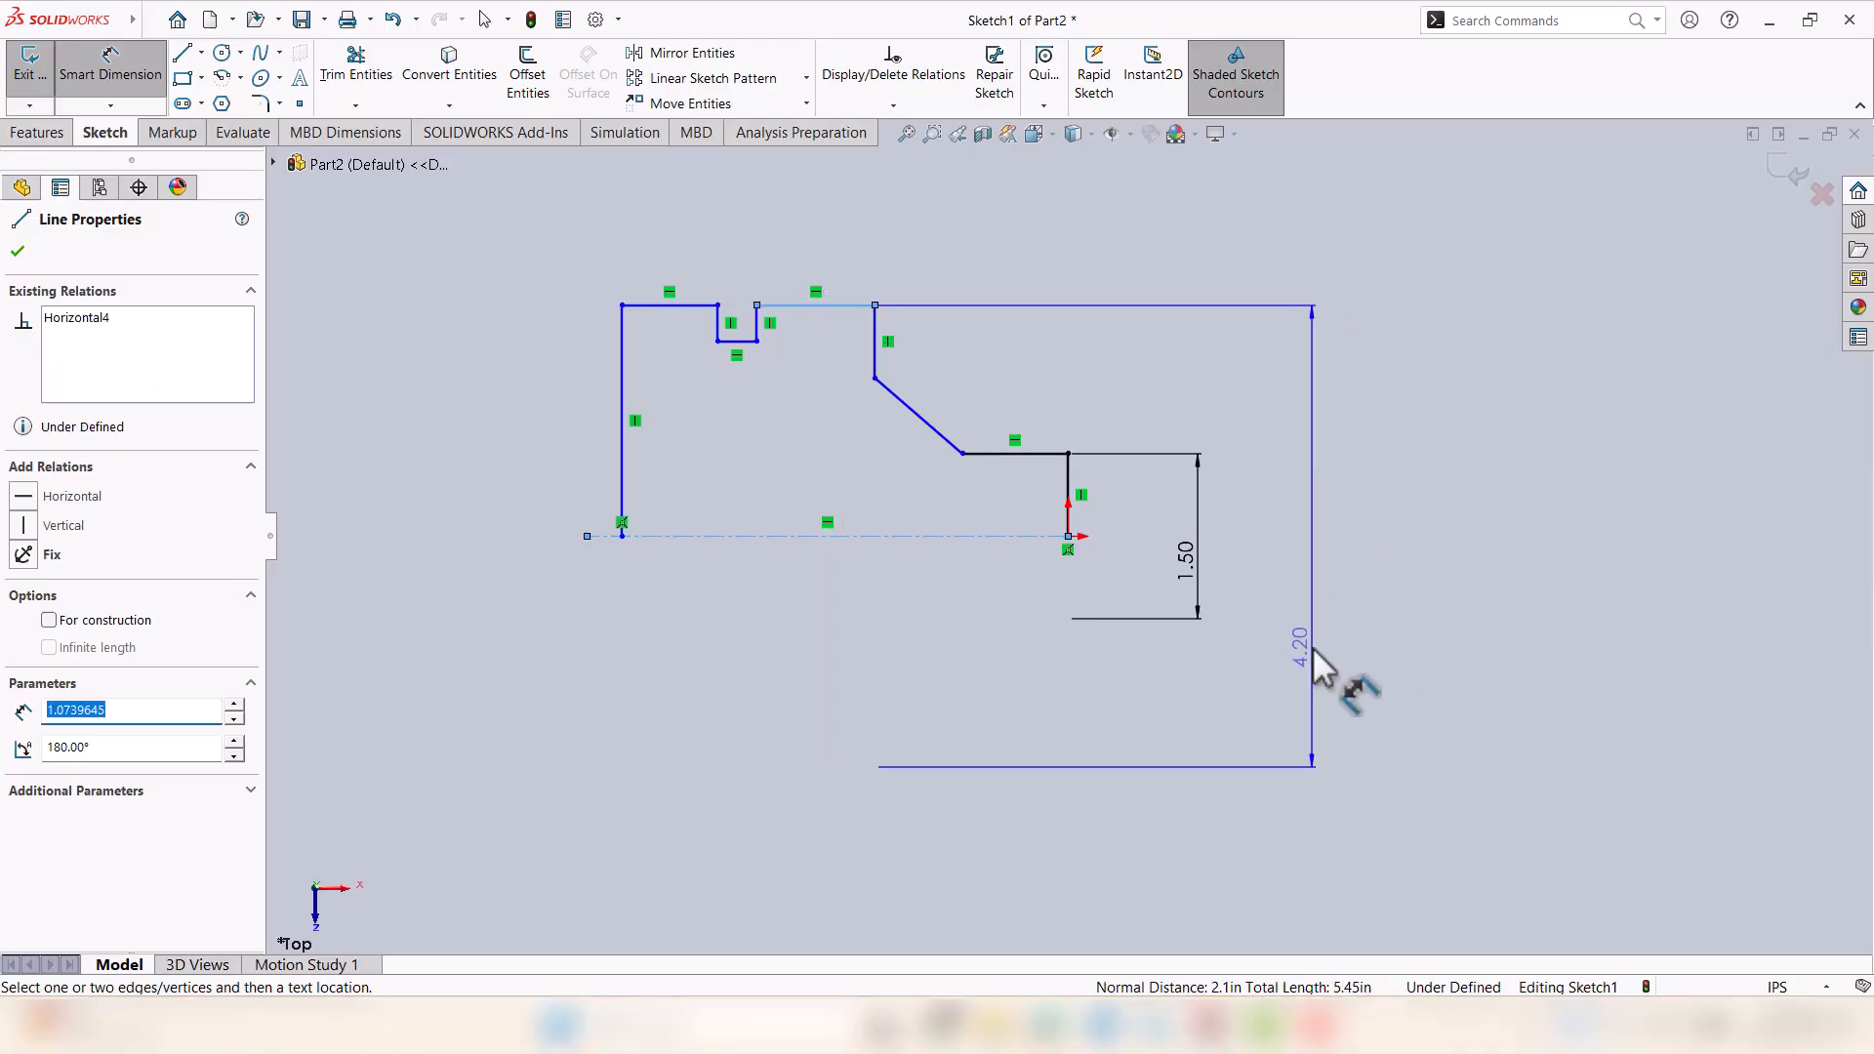
left_click(1327, 662)
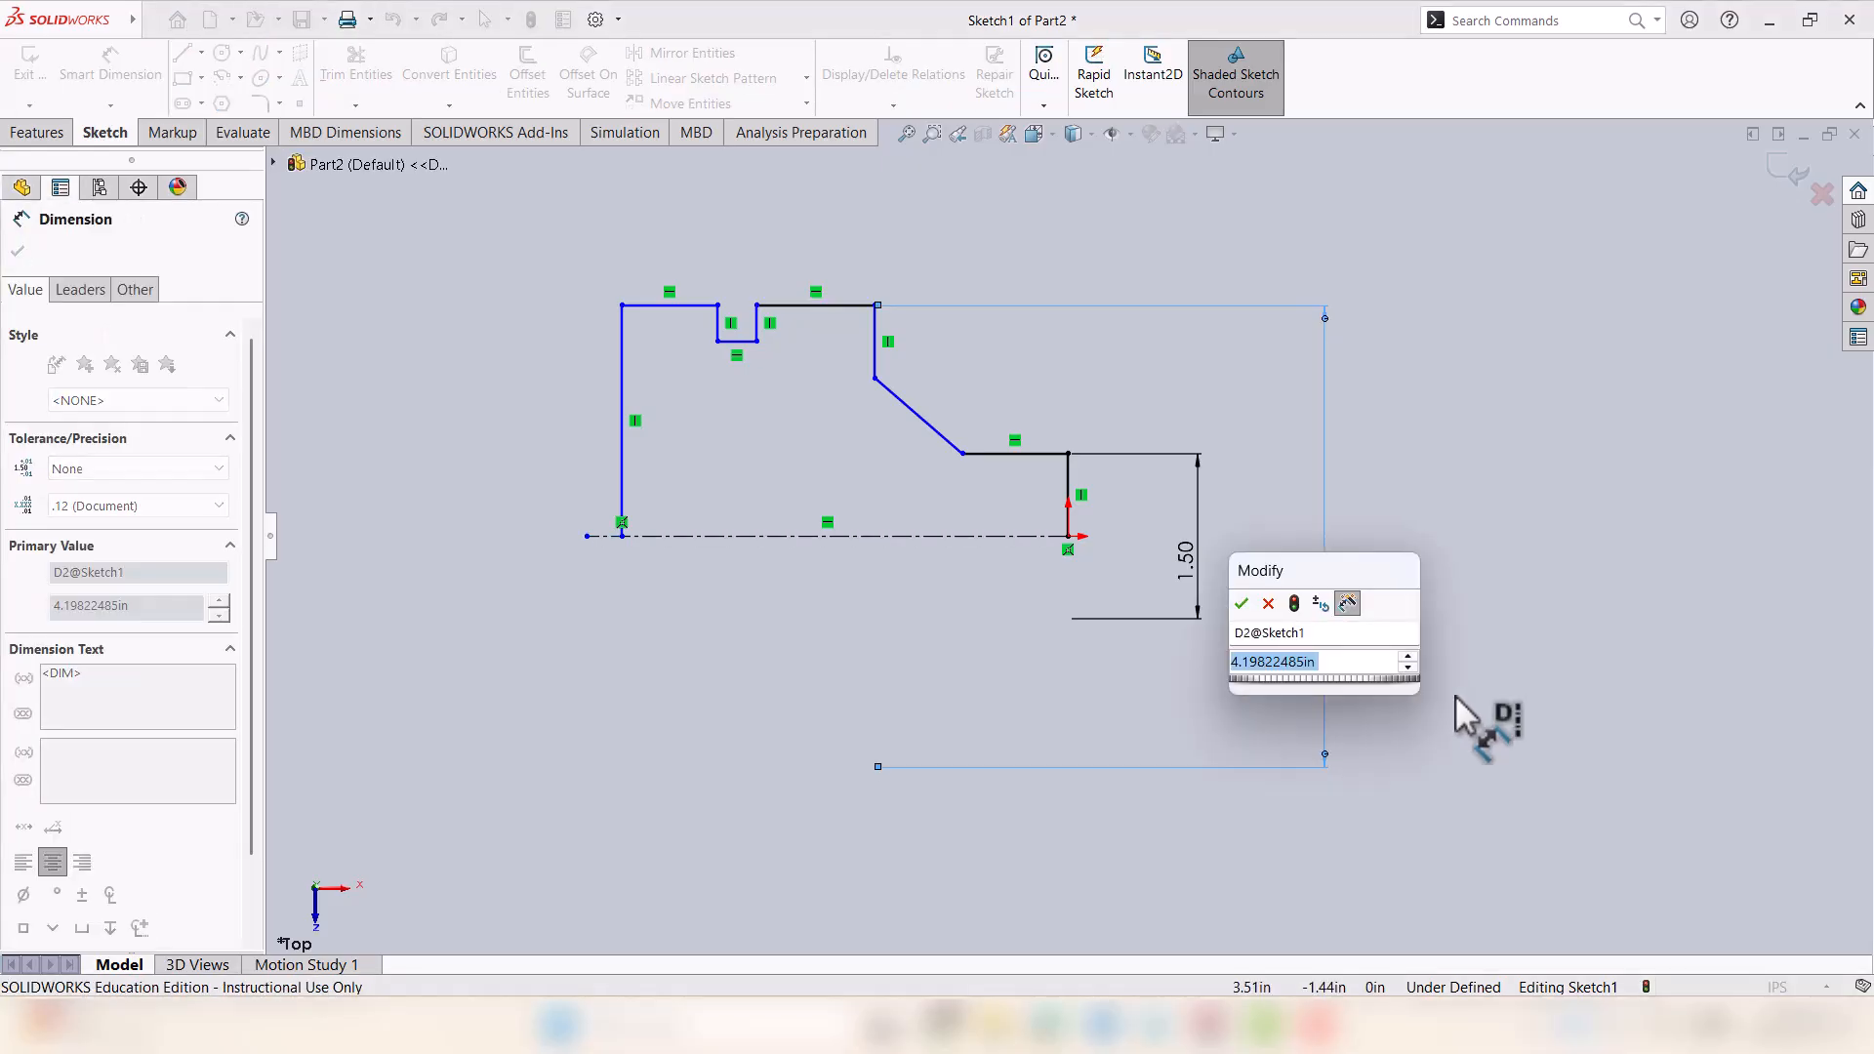
type("4.")
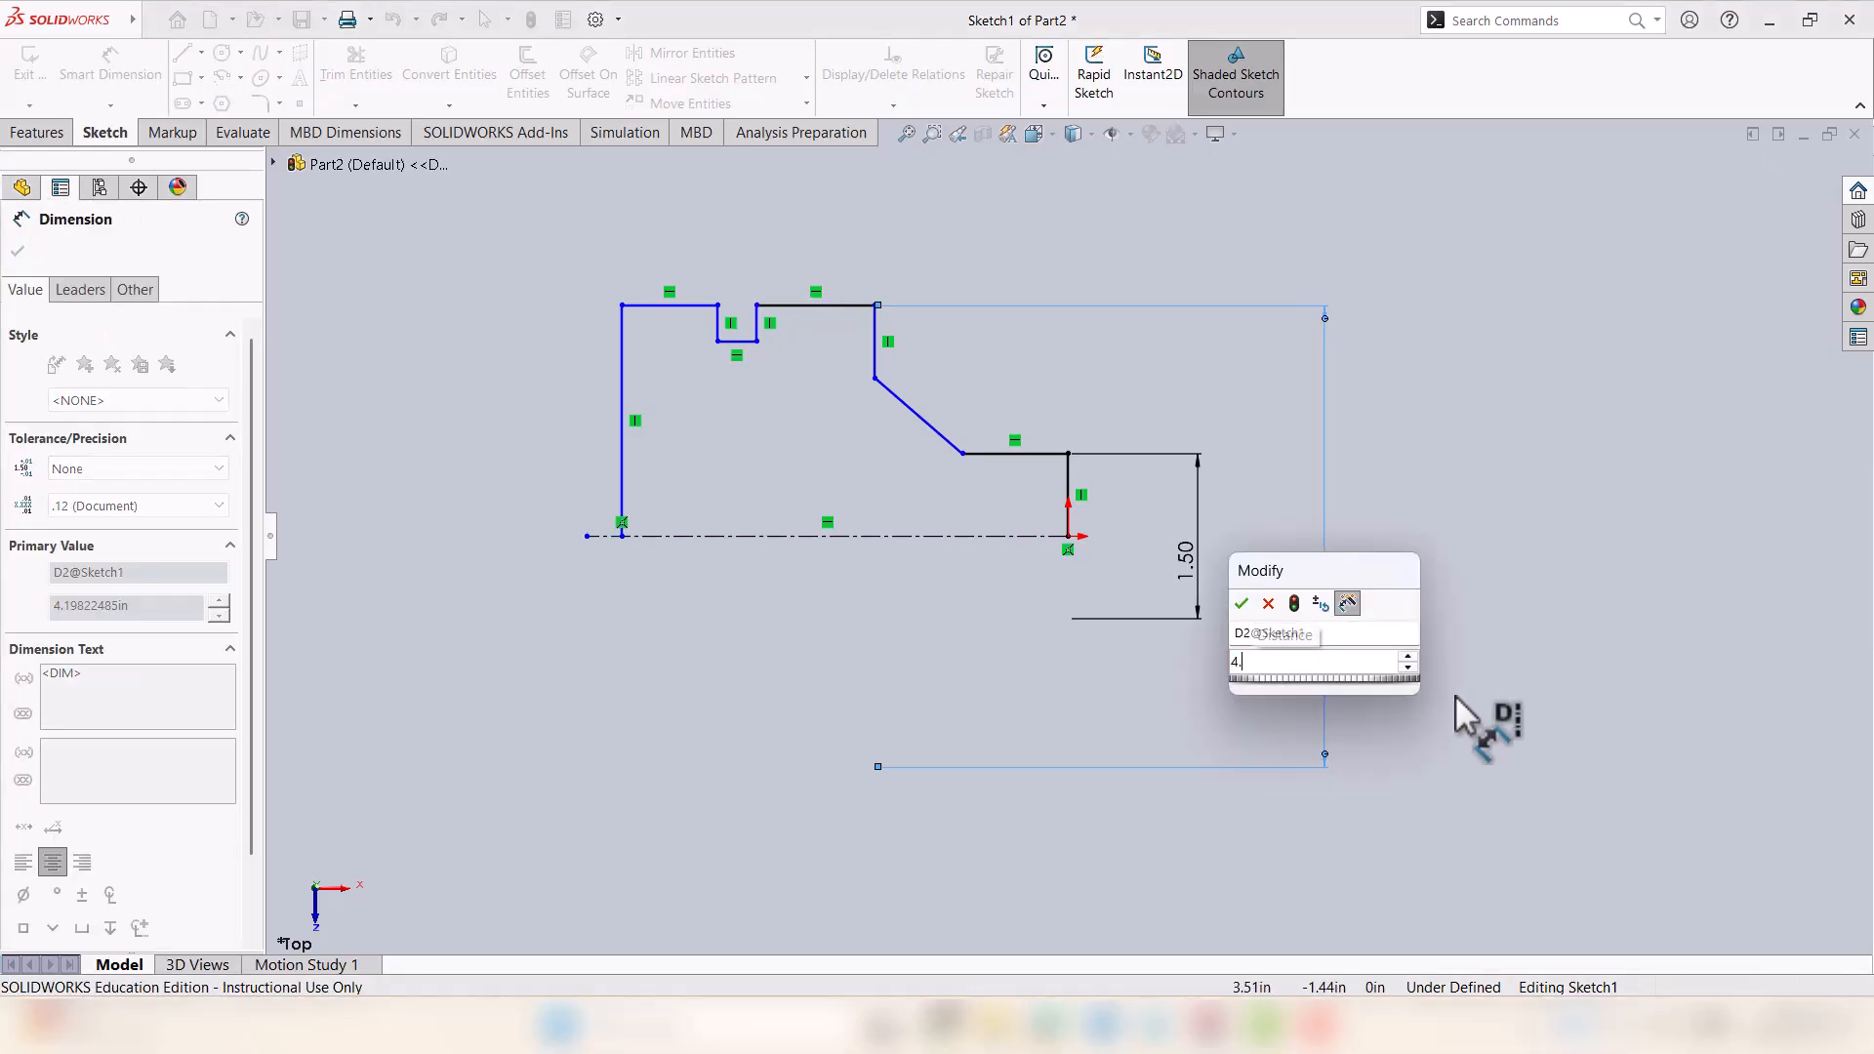
key("Return")
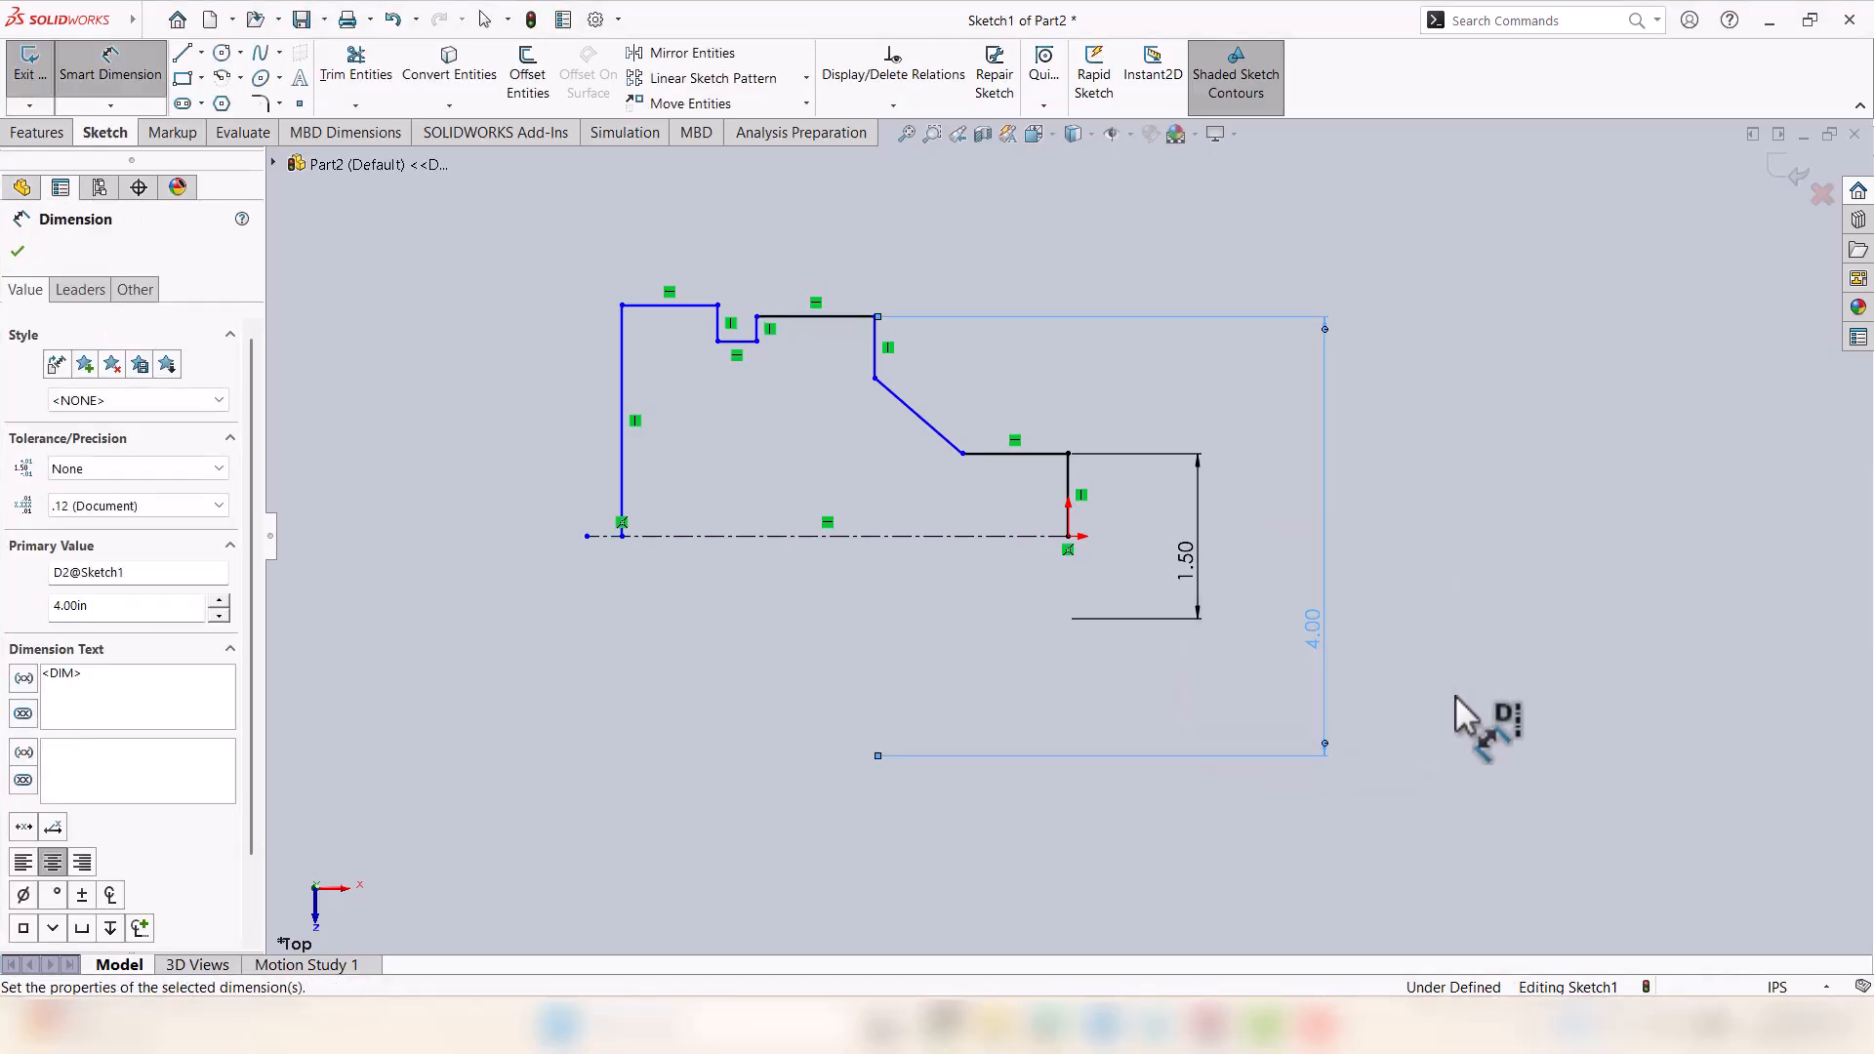
Dimension the top edge on the far side of the notch from the origin as a 4 in diameter about the centerline.
left_click(669, 304)
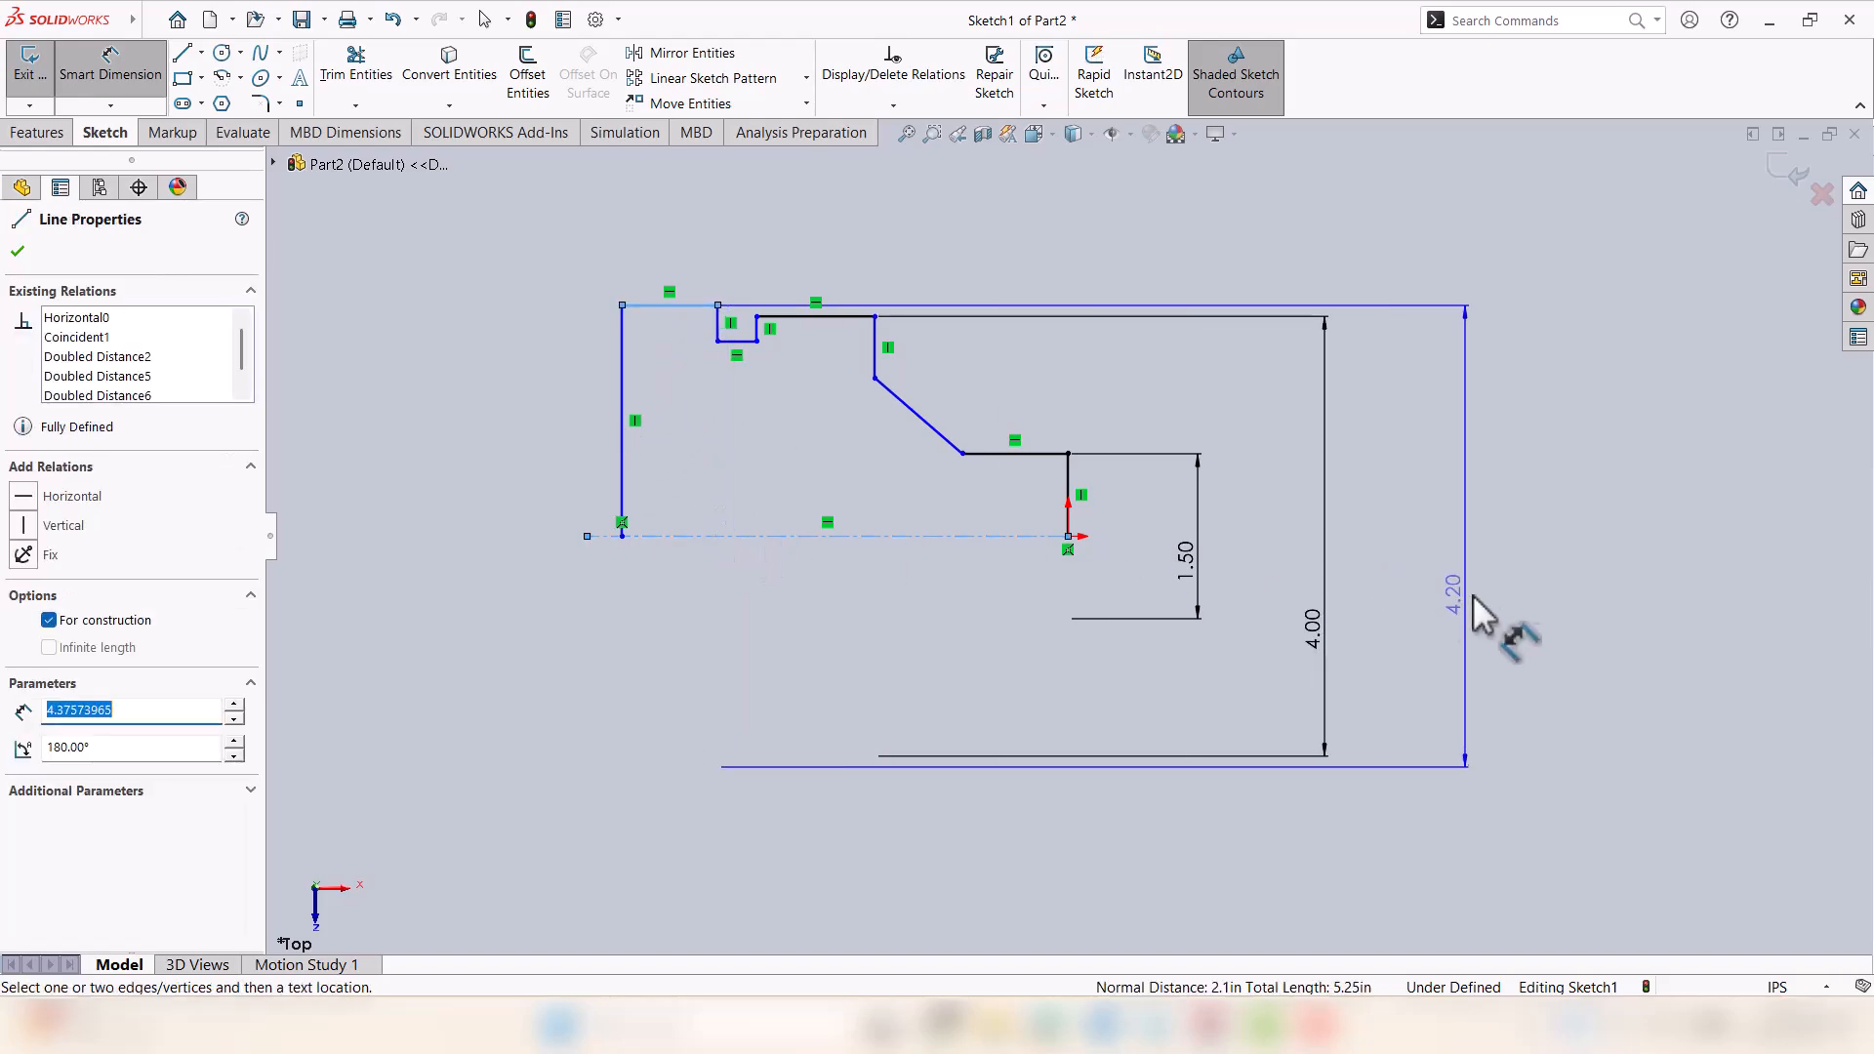
left_click(1482, 621)
type("4.")
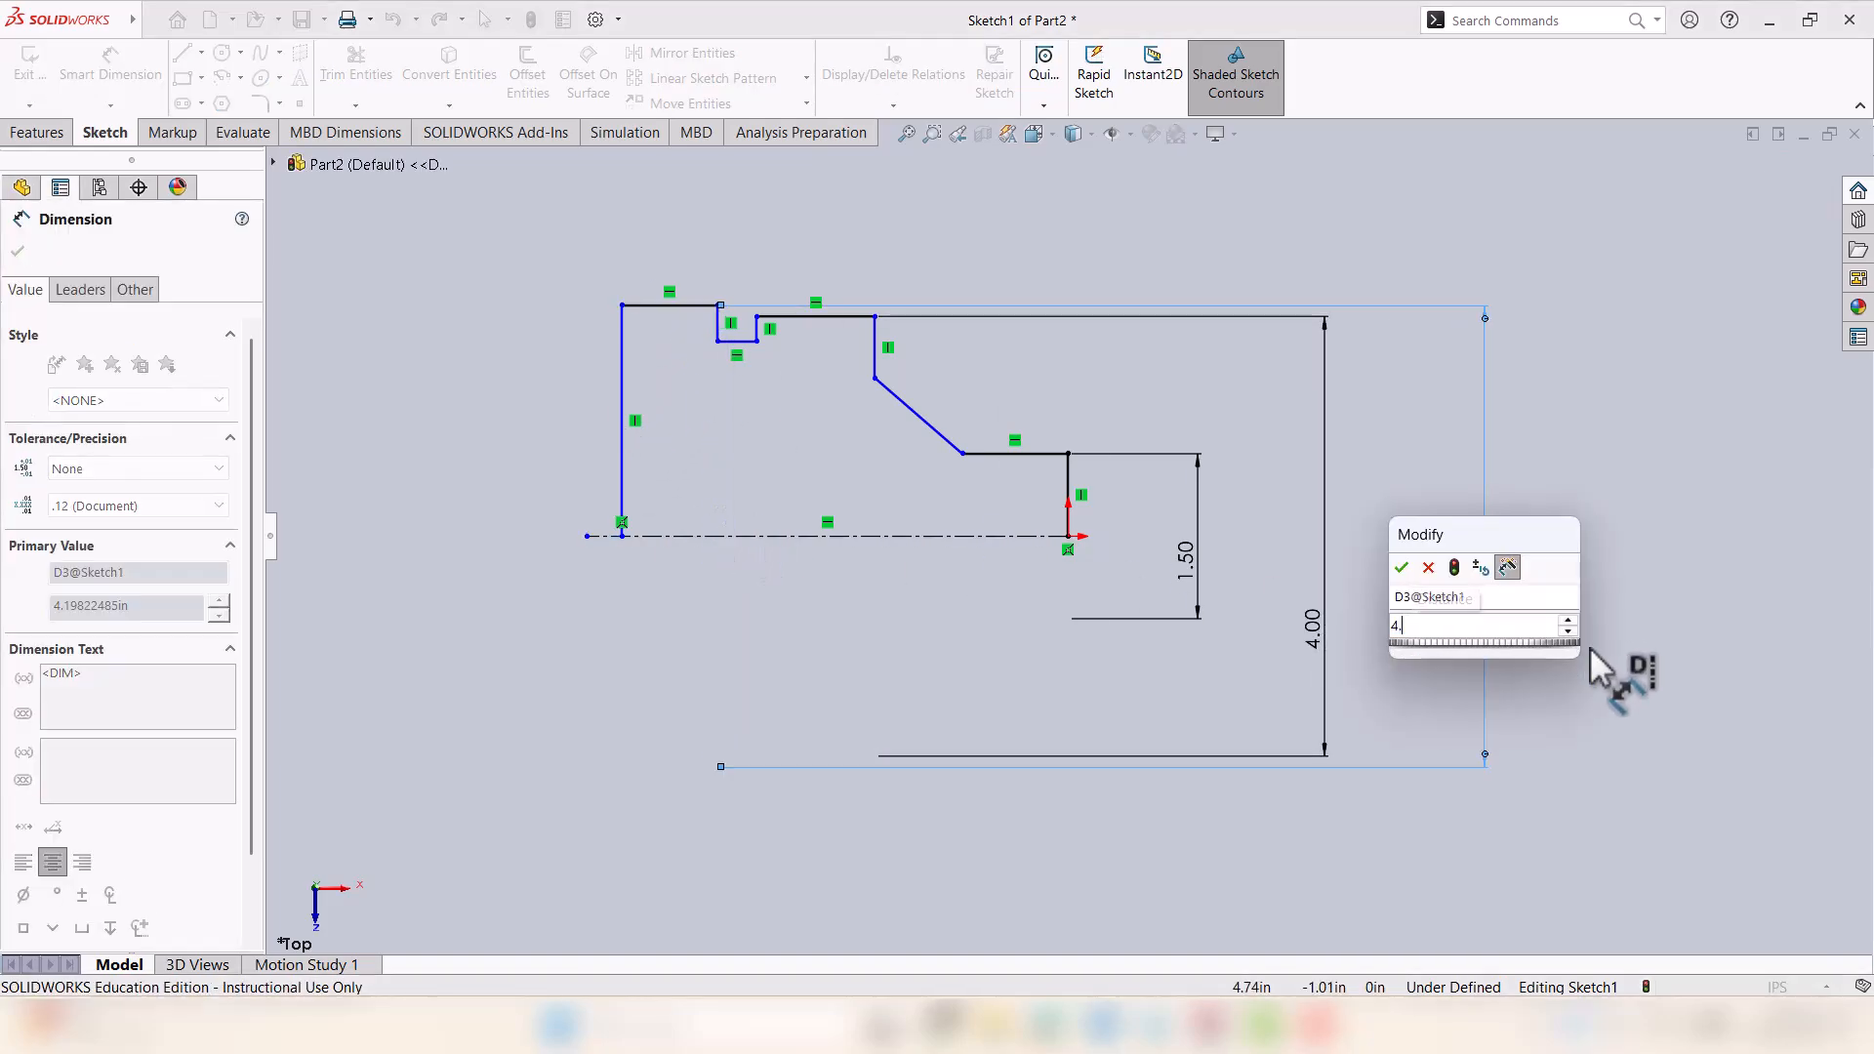
key("Return")
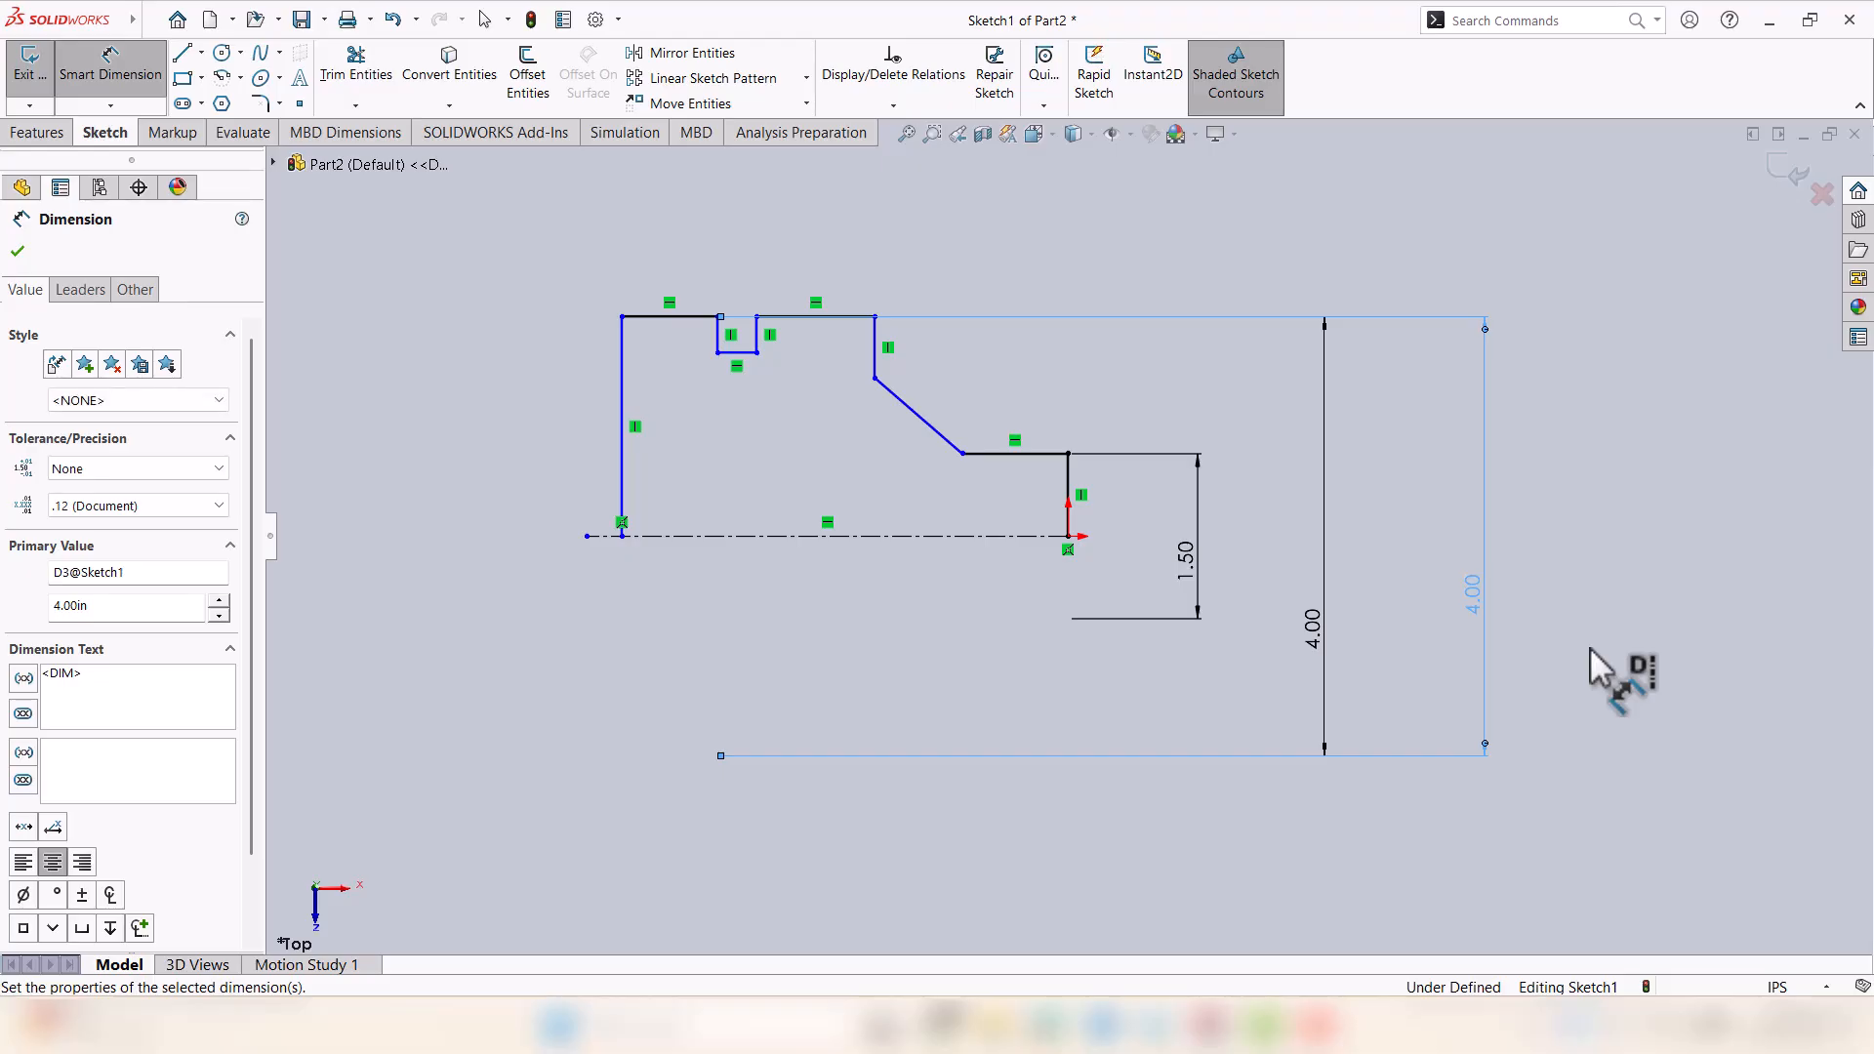
Dimension the bottom edge of the notch as a 3.3 in diameter about the centerline.
left_click(739, 352)
left_click(853, 532)
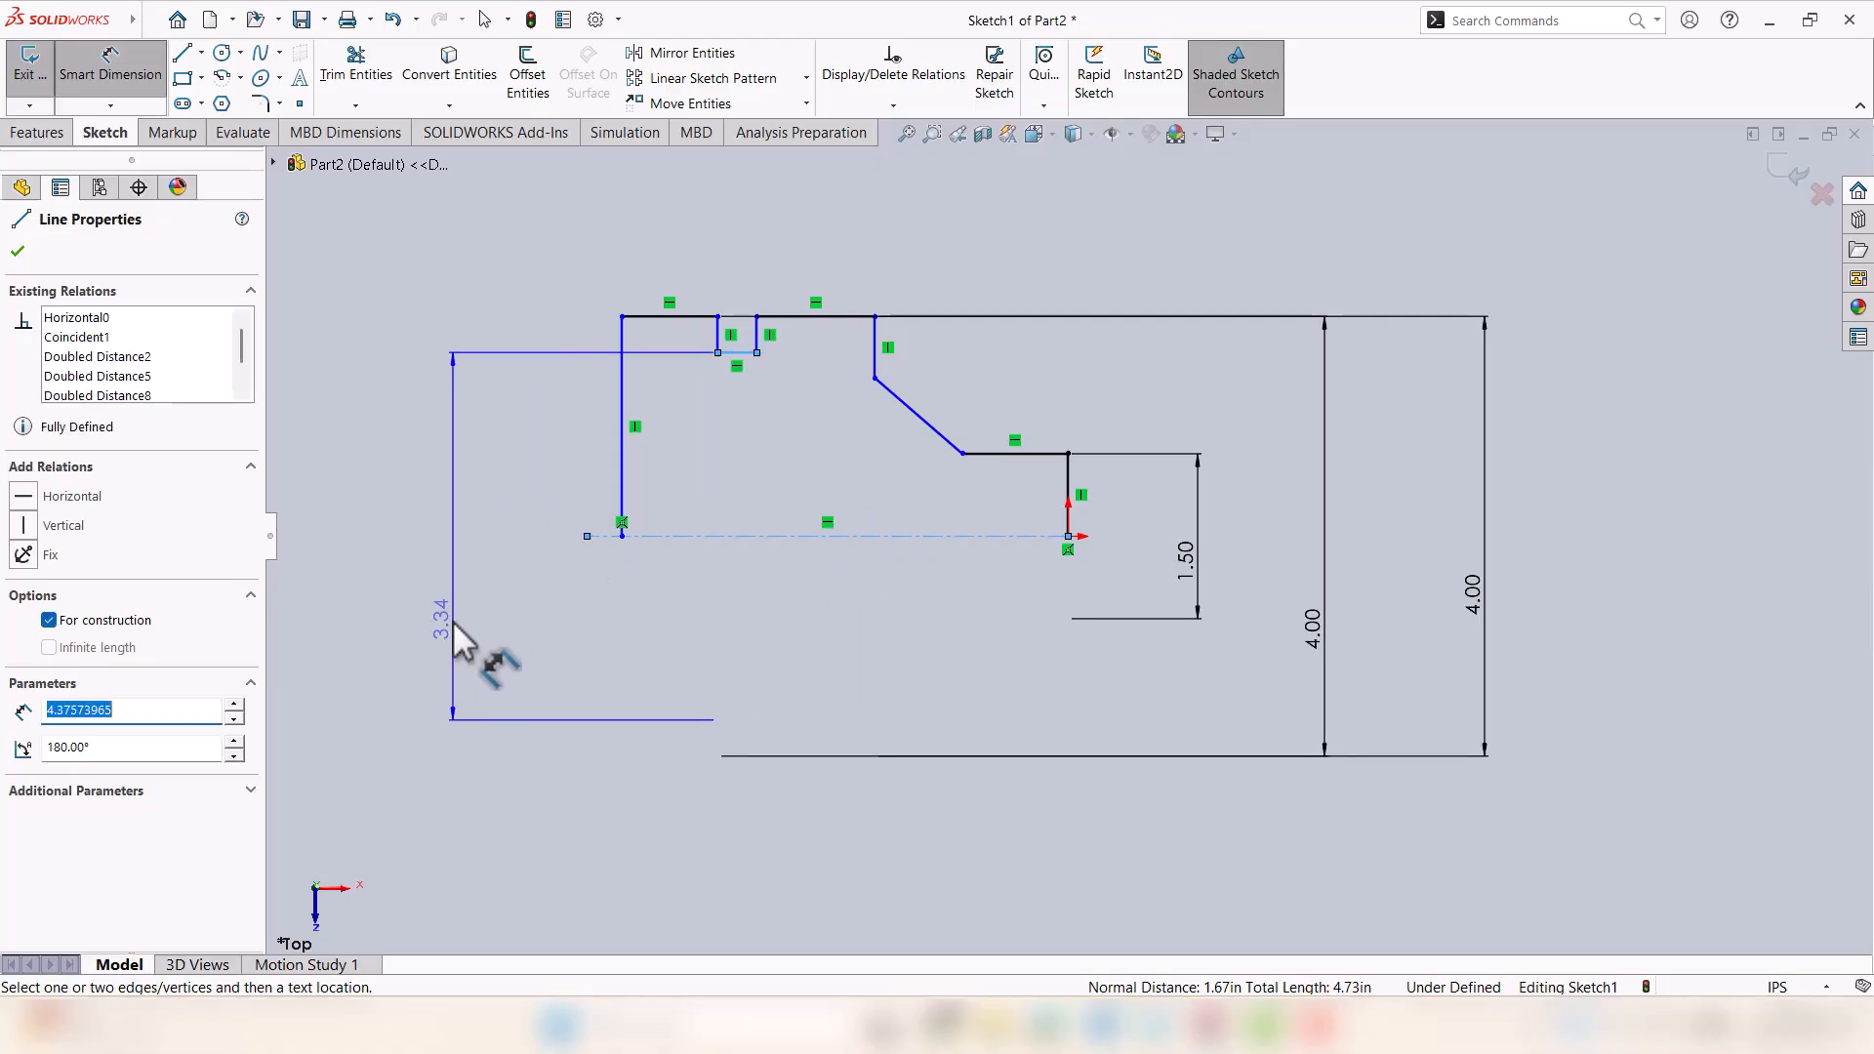
left_click(480, 583)
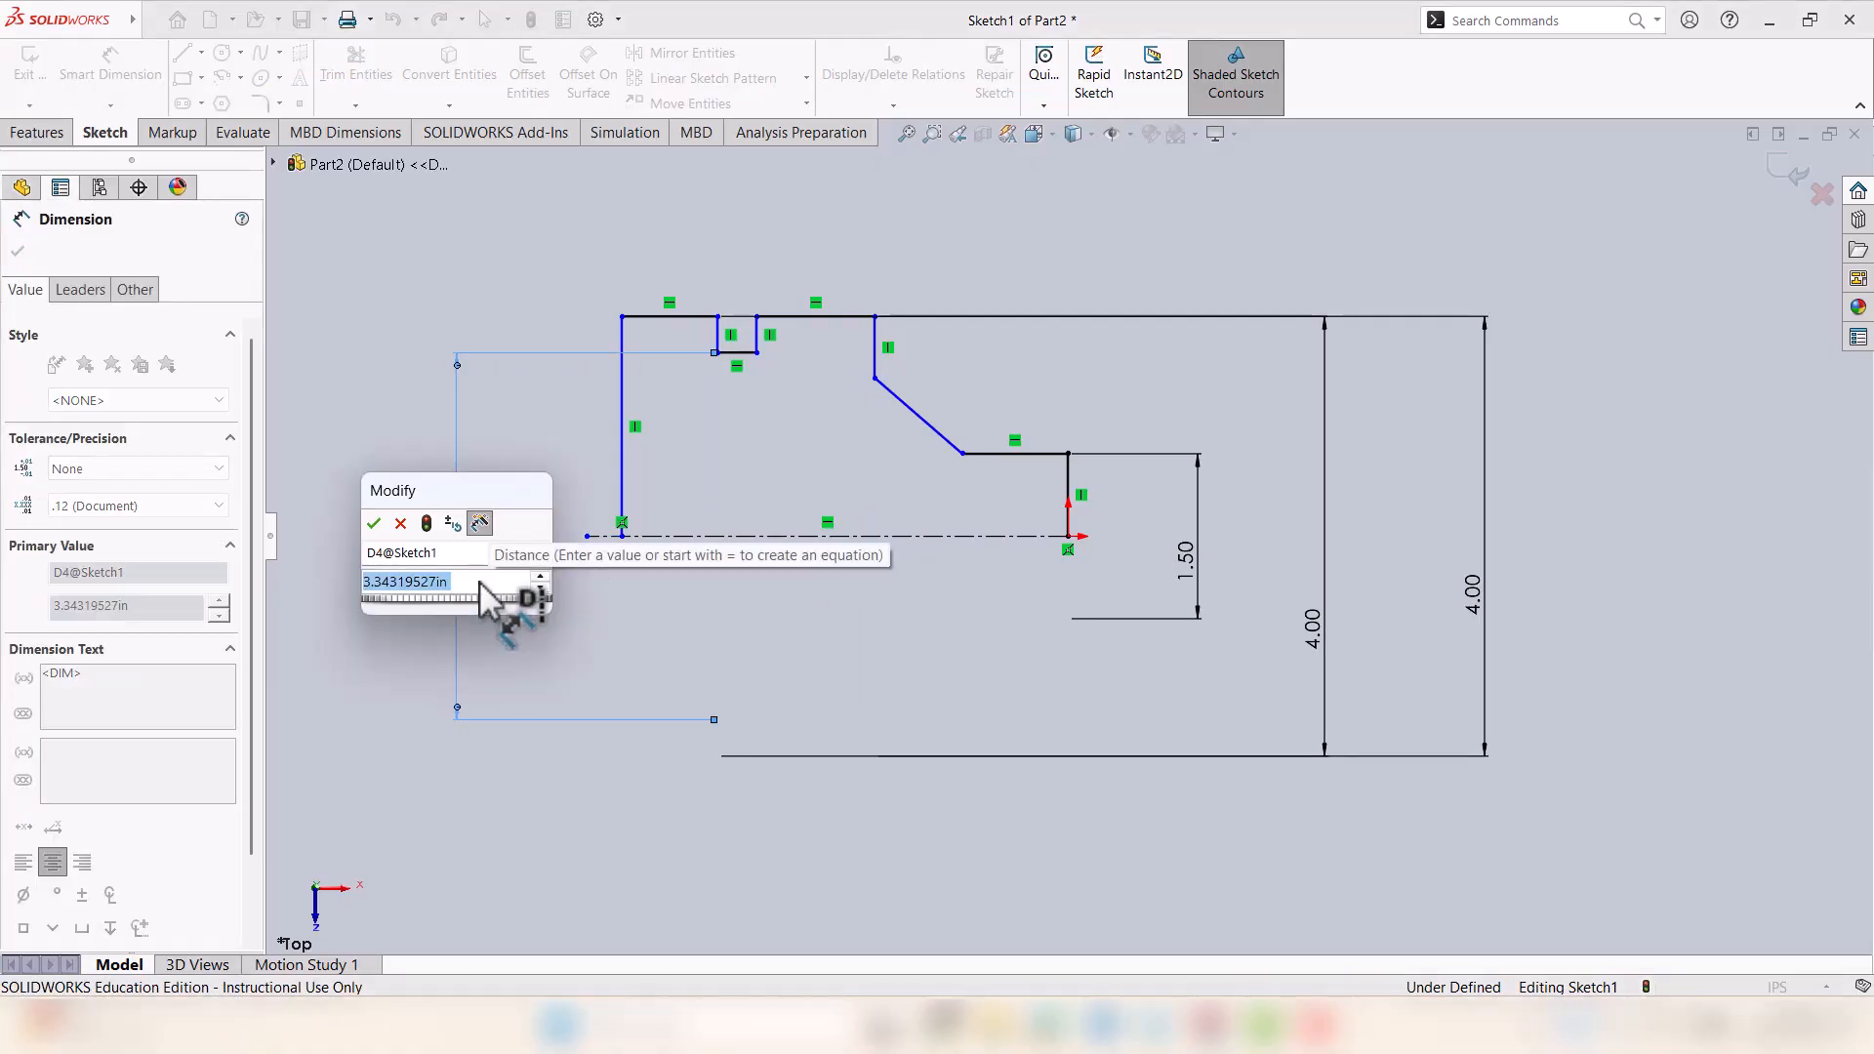
type("3.3")
key("Return")
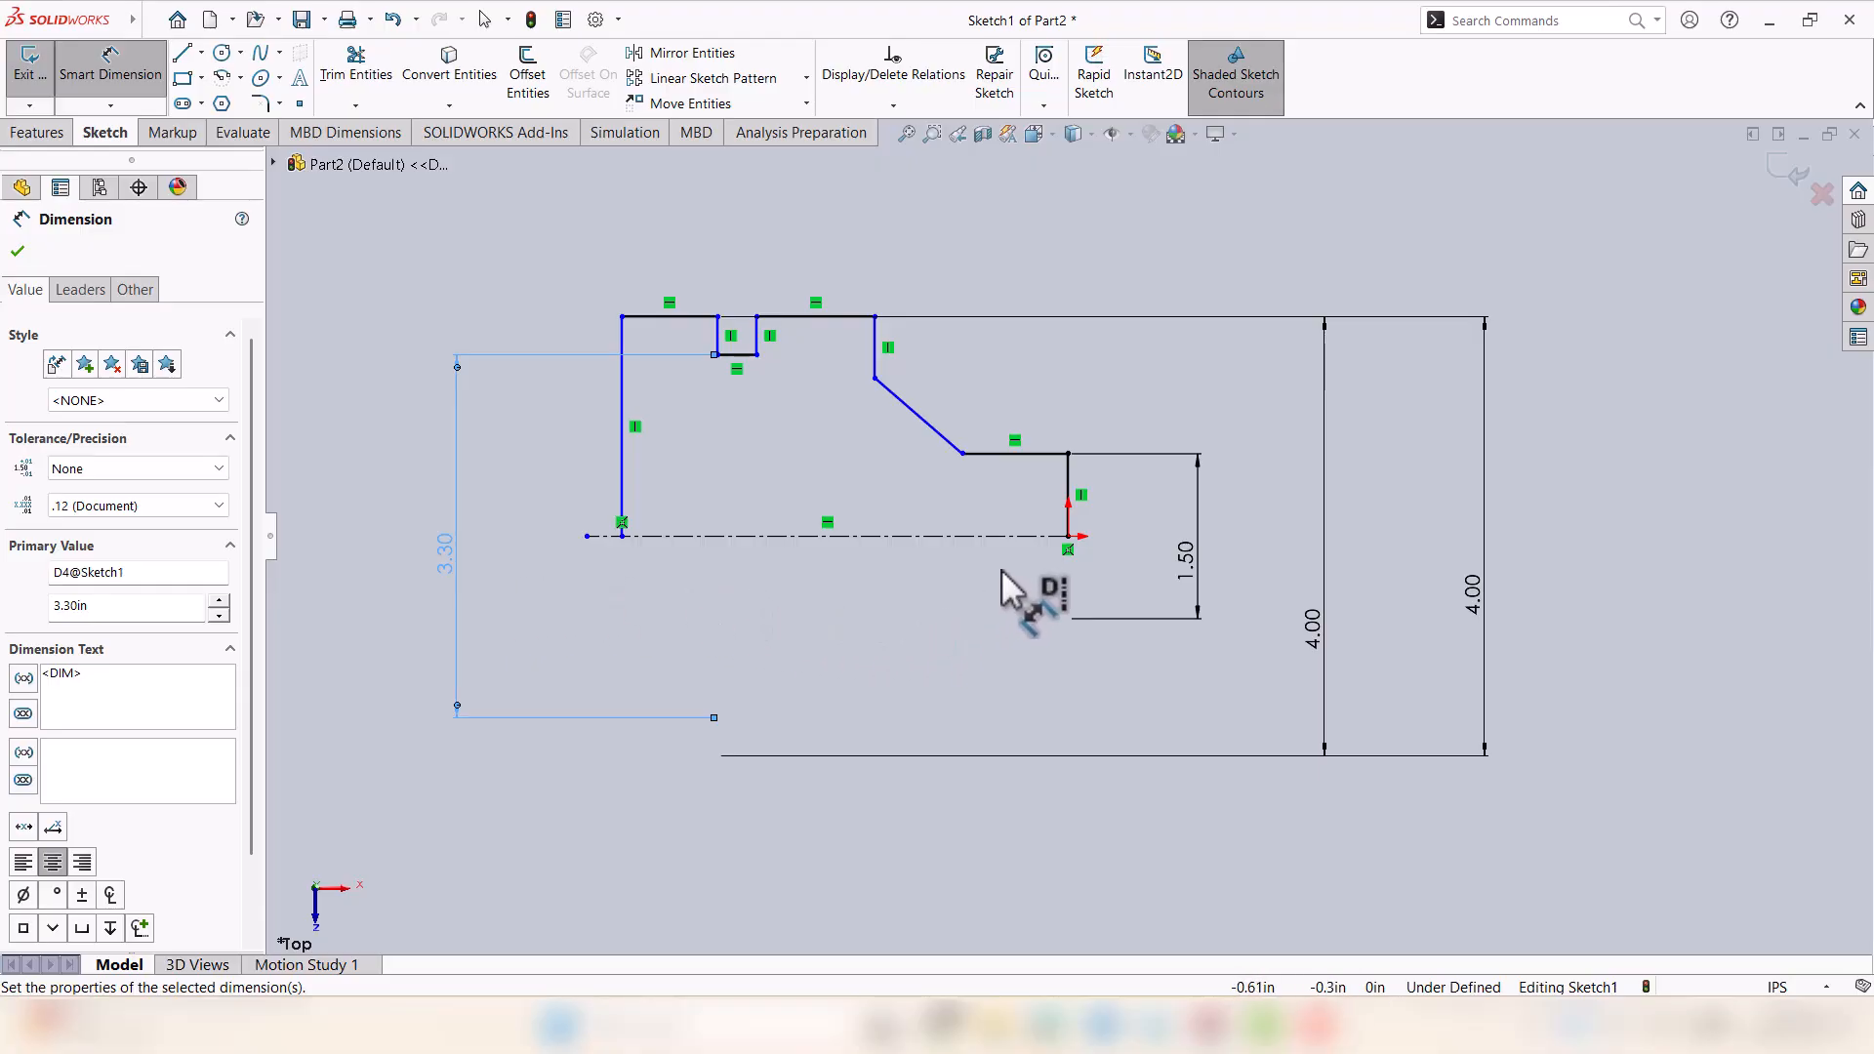
Try a 1 in horizontal dimension from the origin to the lower end of the sloped line, and delete that dimension.
left_click(1069, 537)
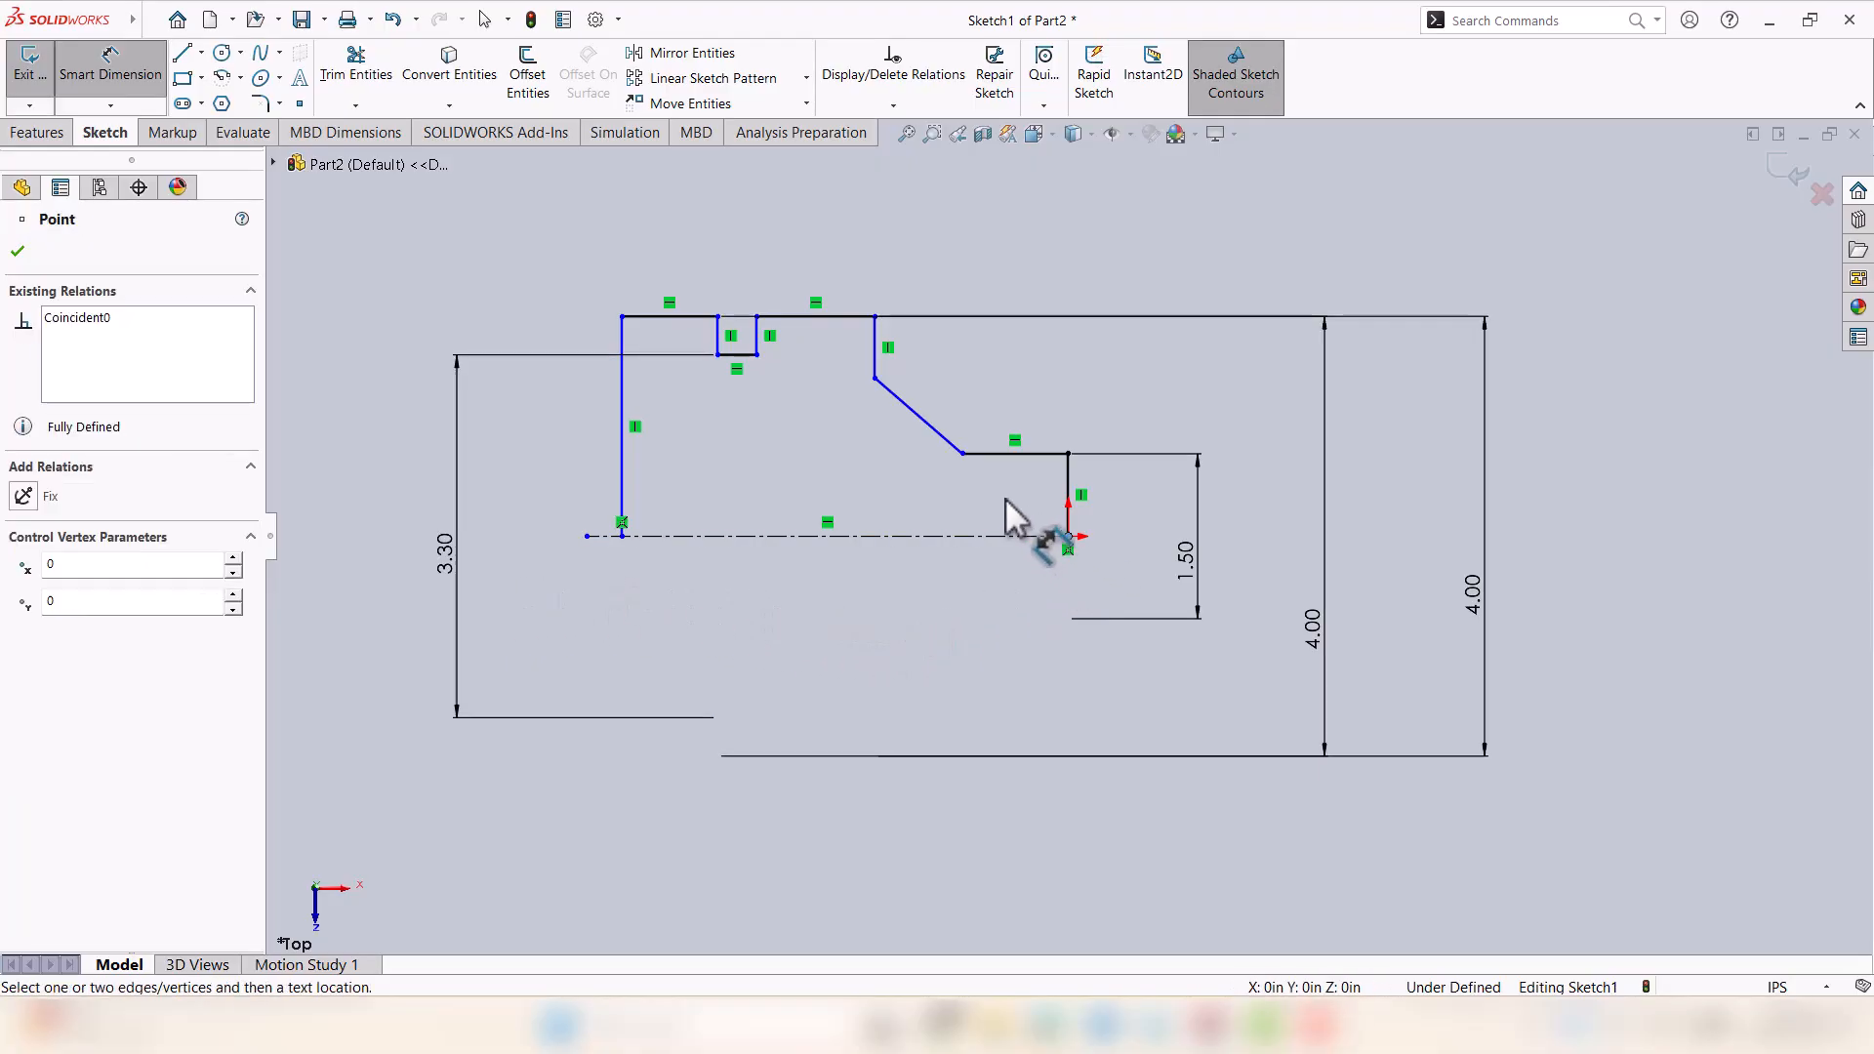
left_click(963, 453)
left_click(1024, 241)
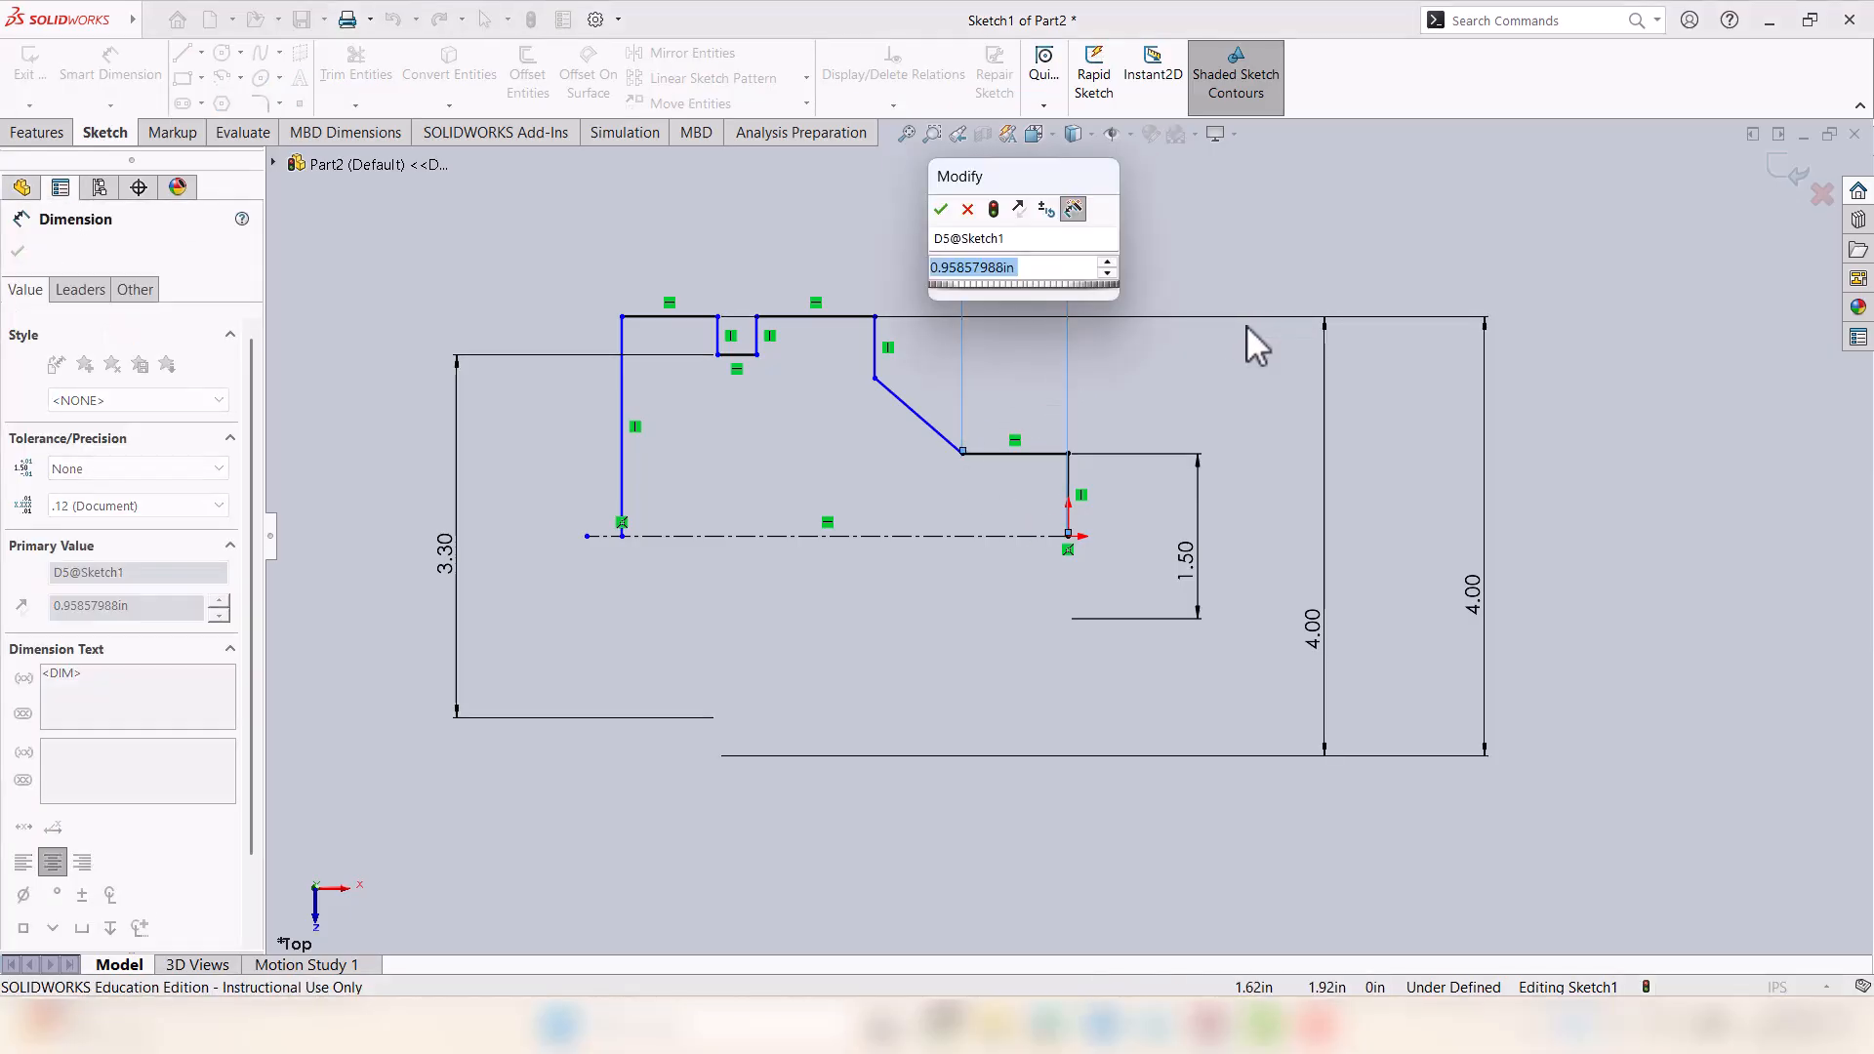
type("1")
key("Return")
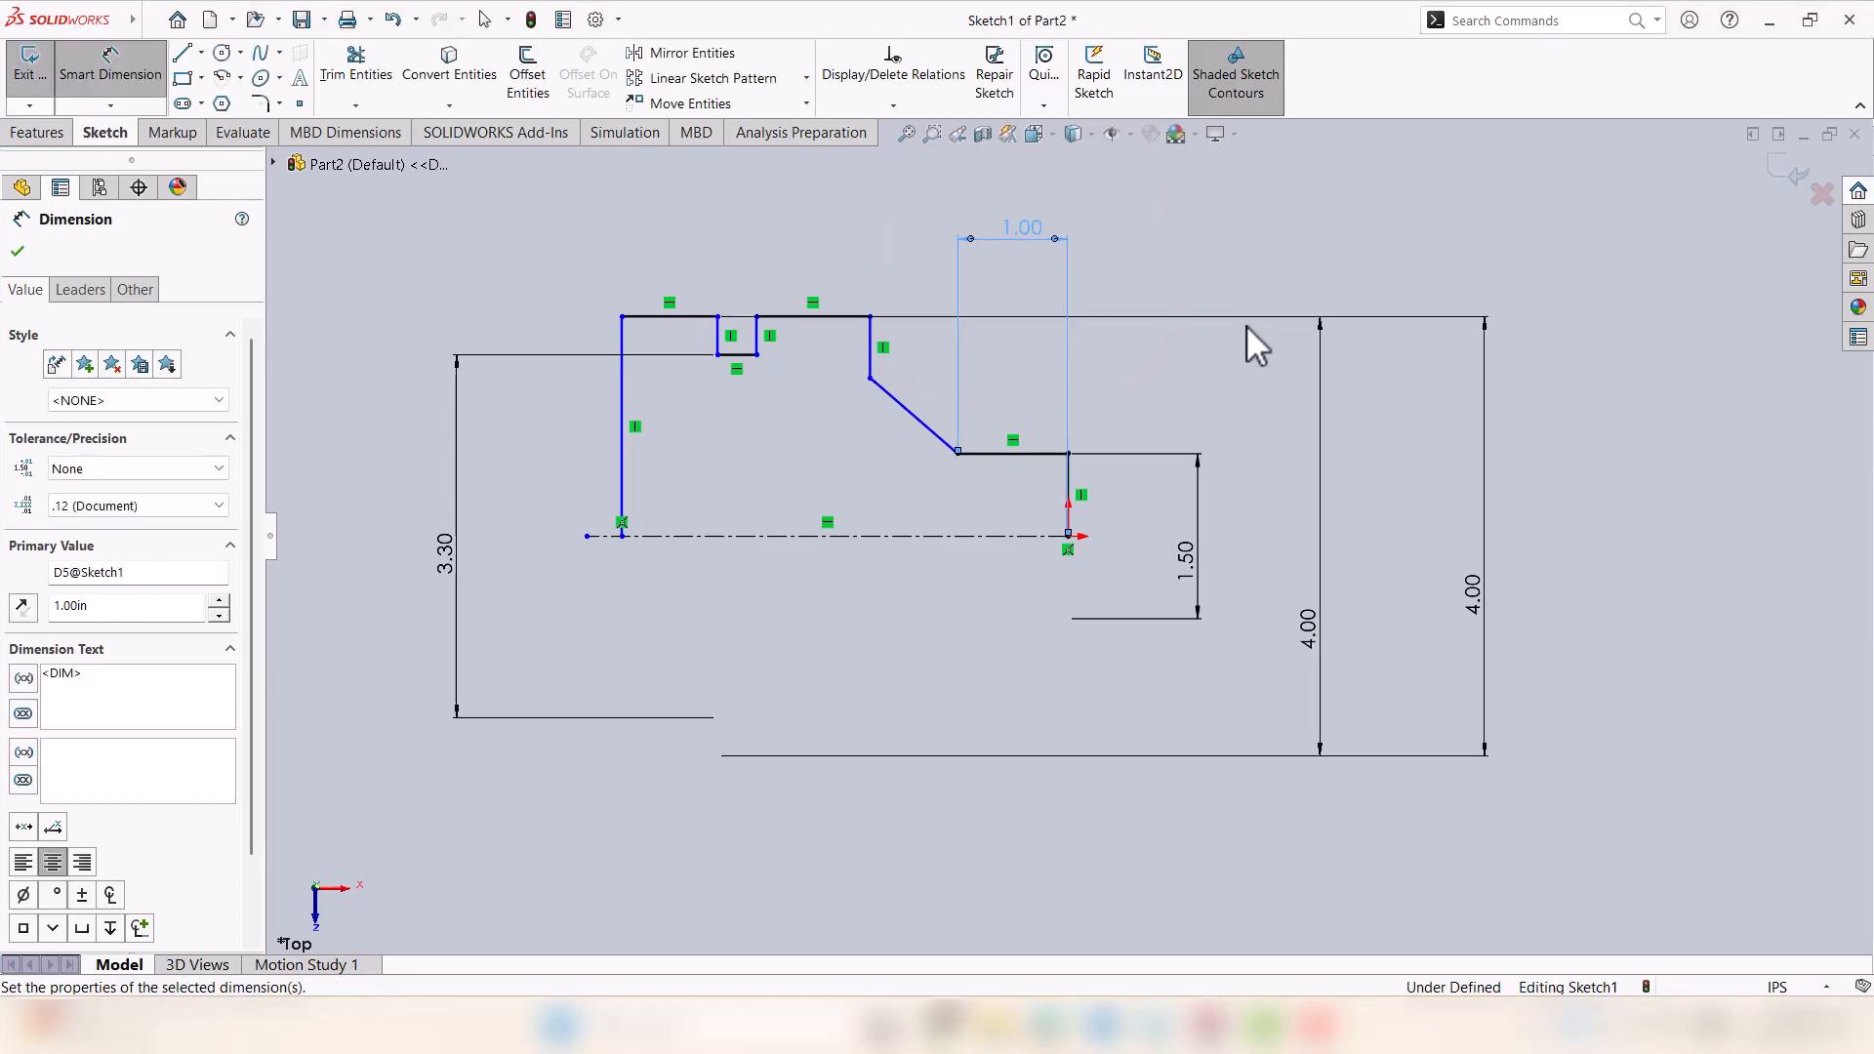
key("Delete")
Dimension the horizontal distance between the end edge at the origin and the upper riser above the slope as 1.75 in.
scroll(1360, 461, "up", 1)
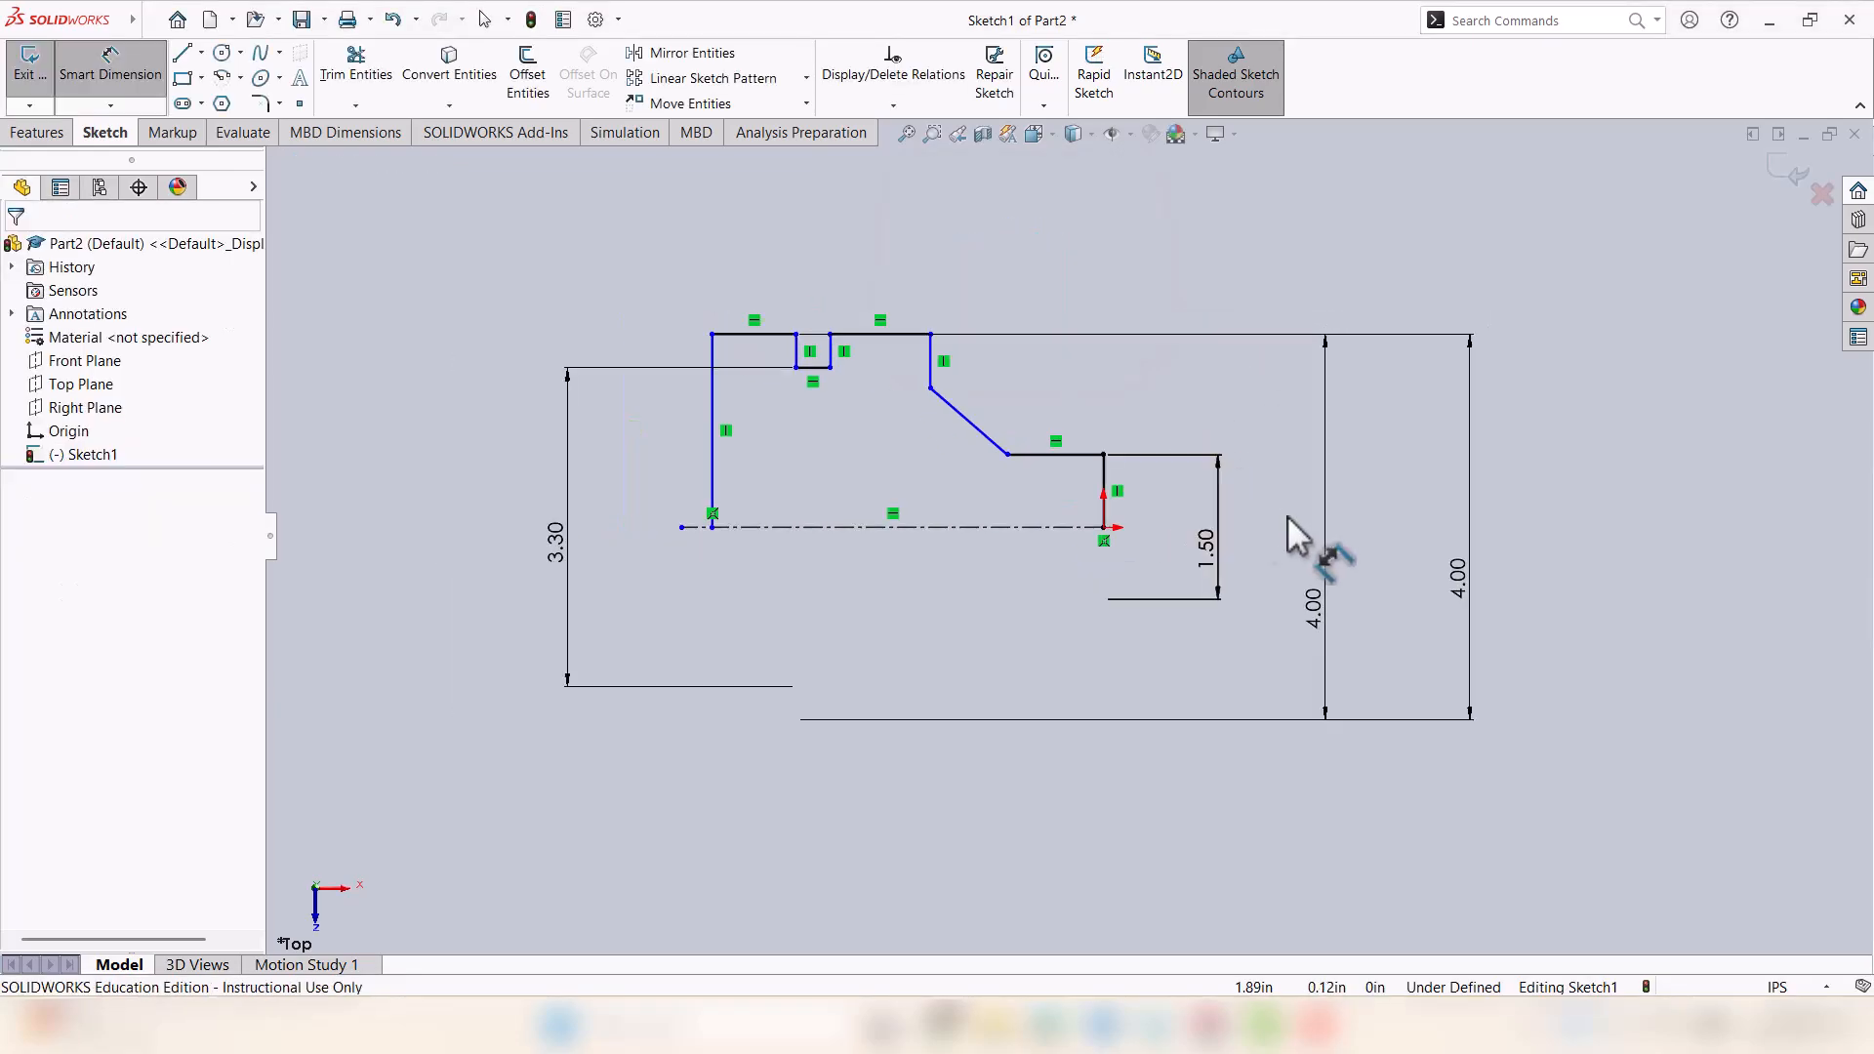
left_click(1106, 493)
left_click(932, 363)
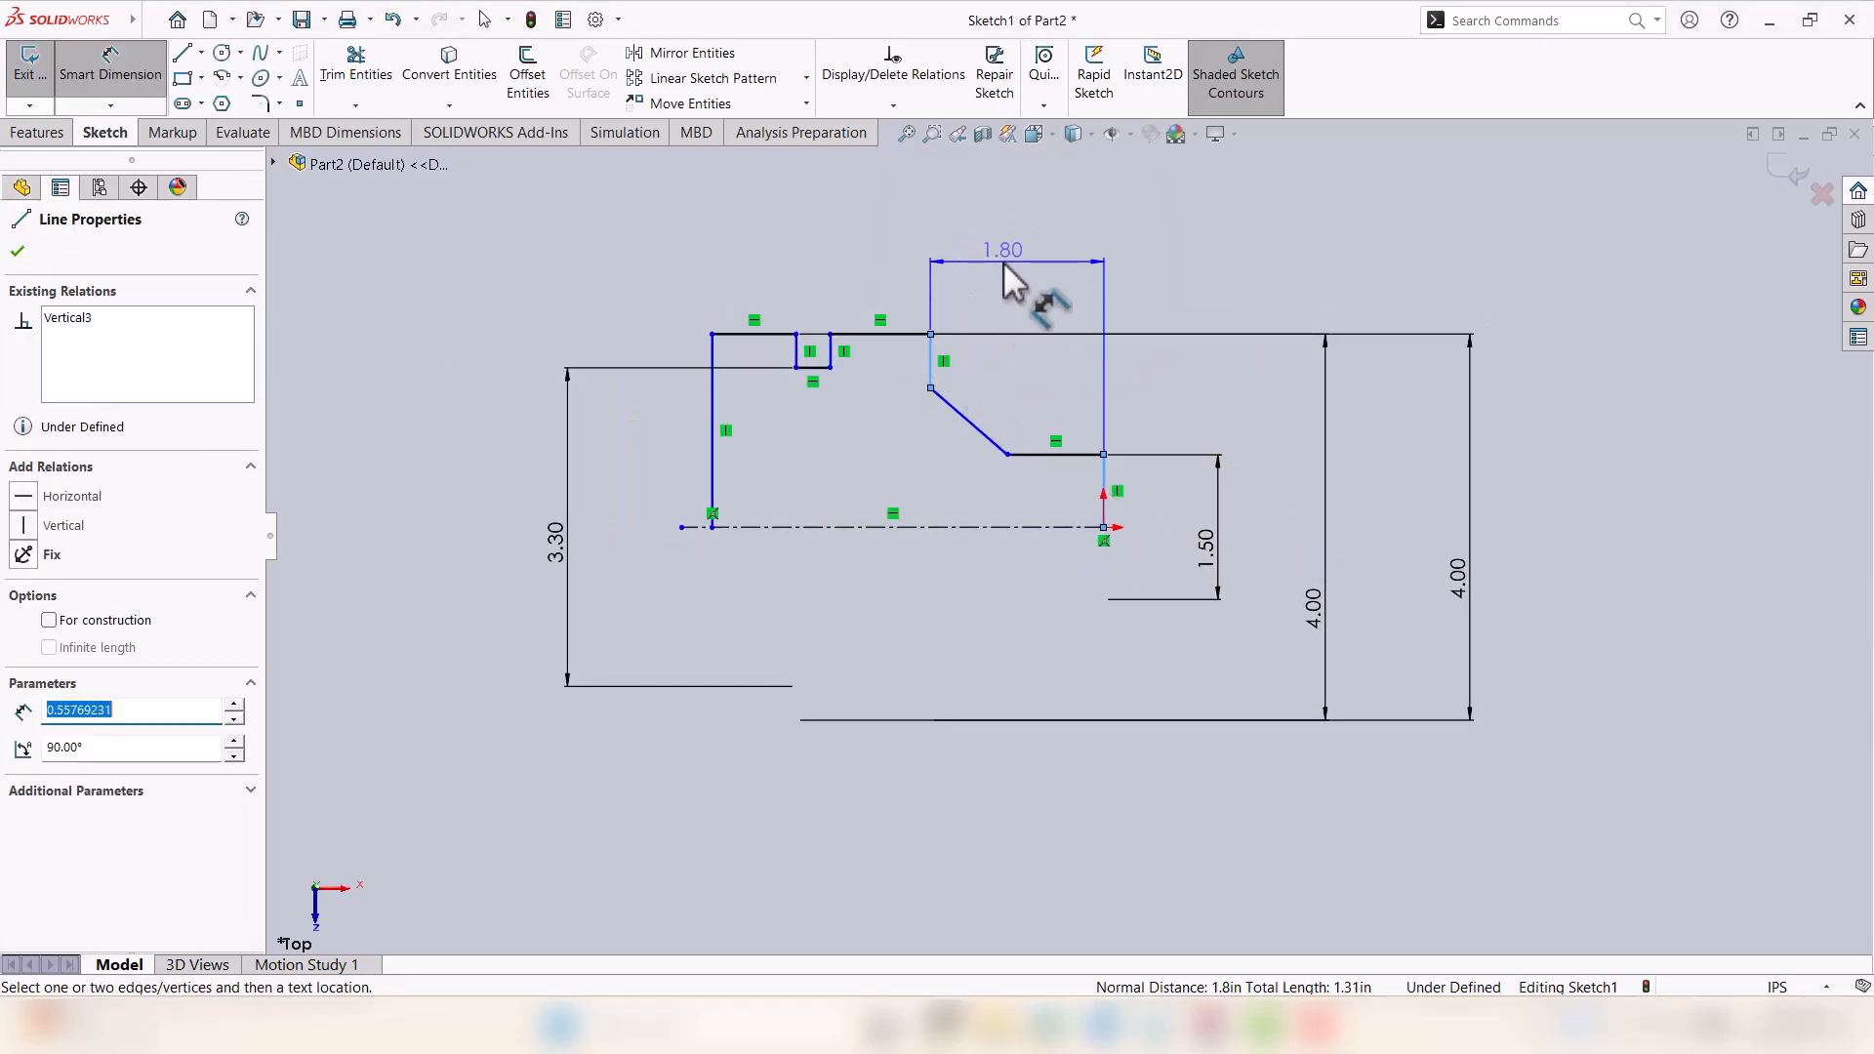
left_click(1003, 262)
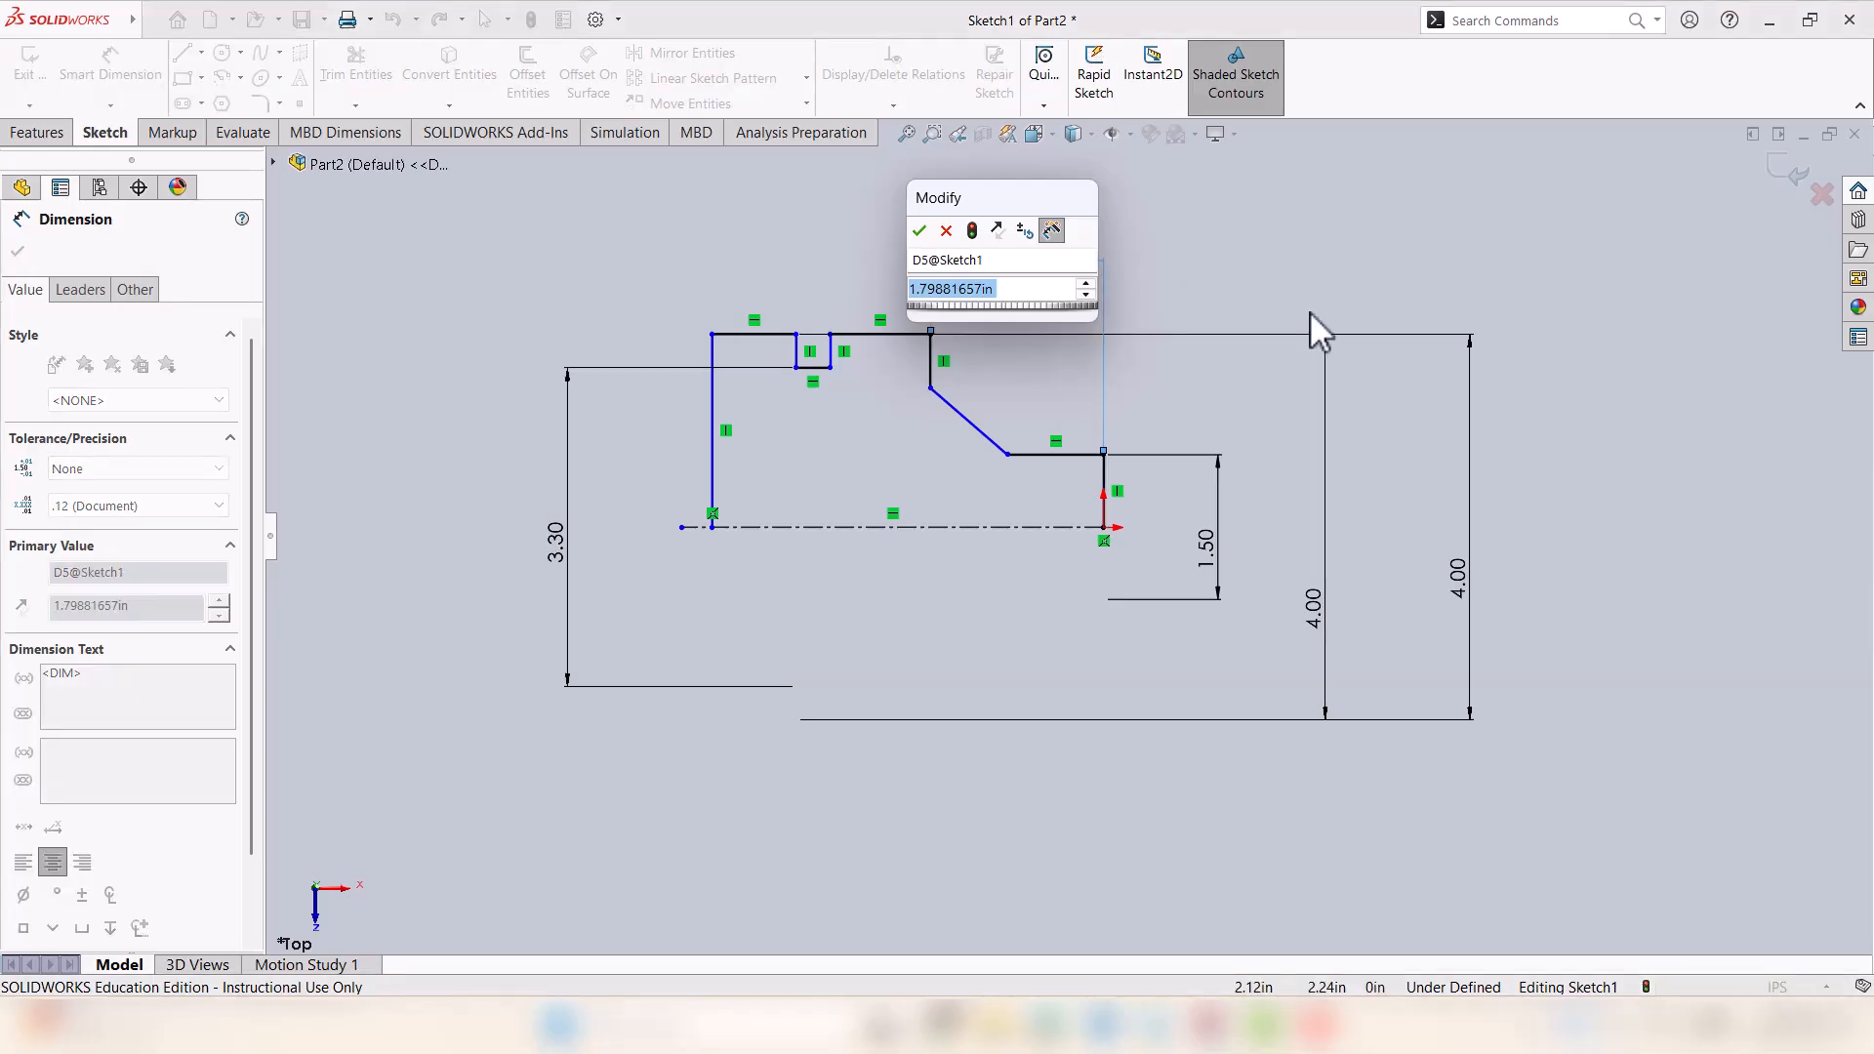
type("1.75")
key("Return")
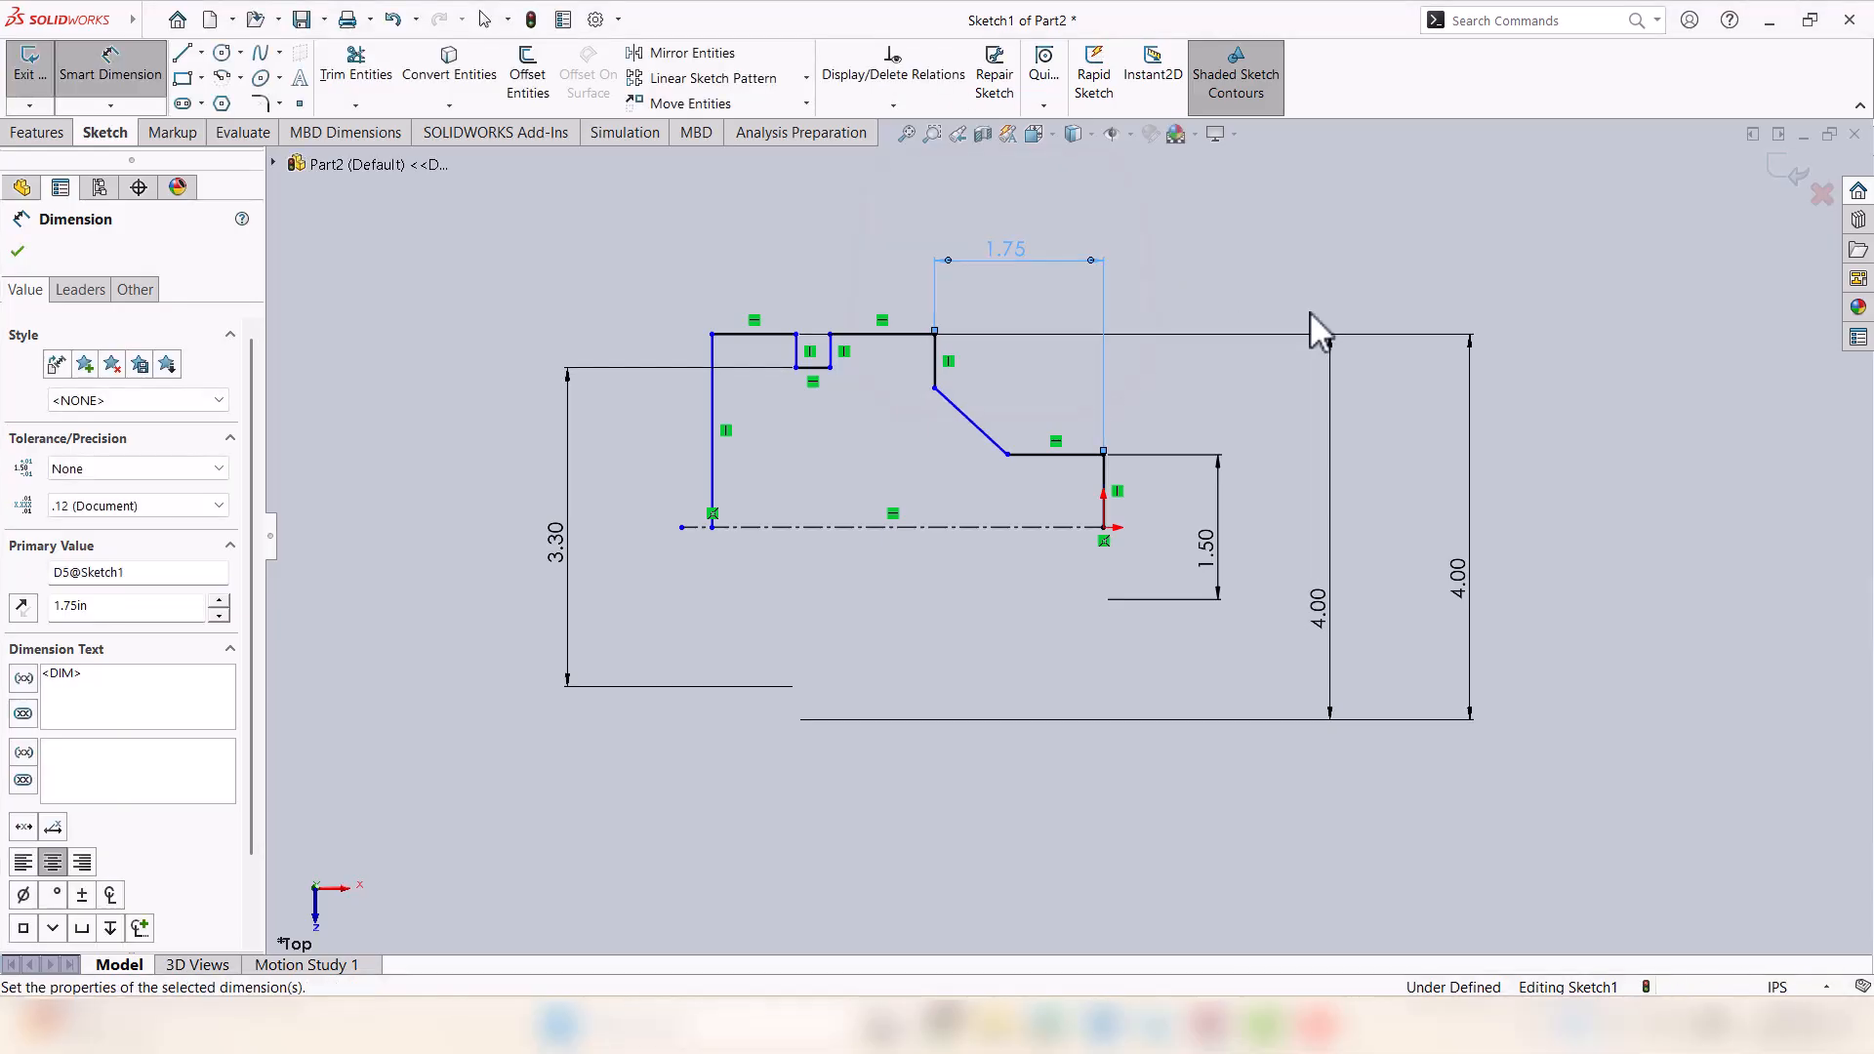
Dimension the horizontal distance from the end edge at the origin to the nearer wall of the notch as 2.75 in.
left_click(1106, 490)
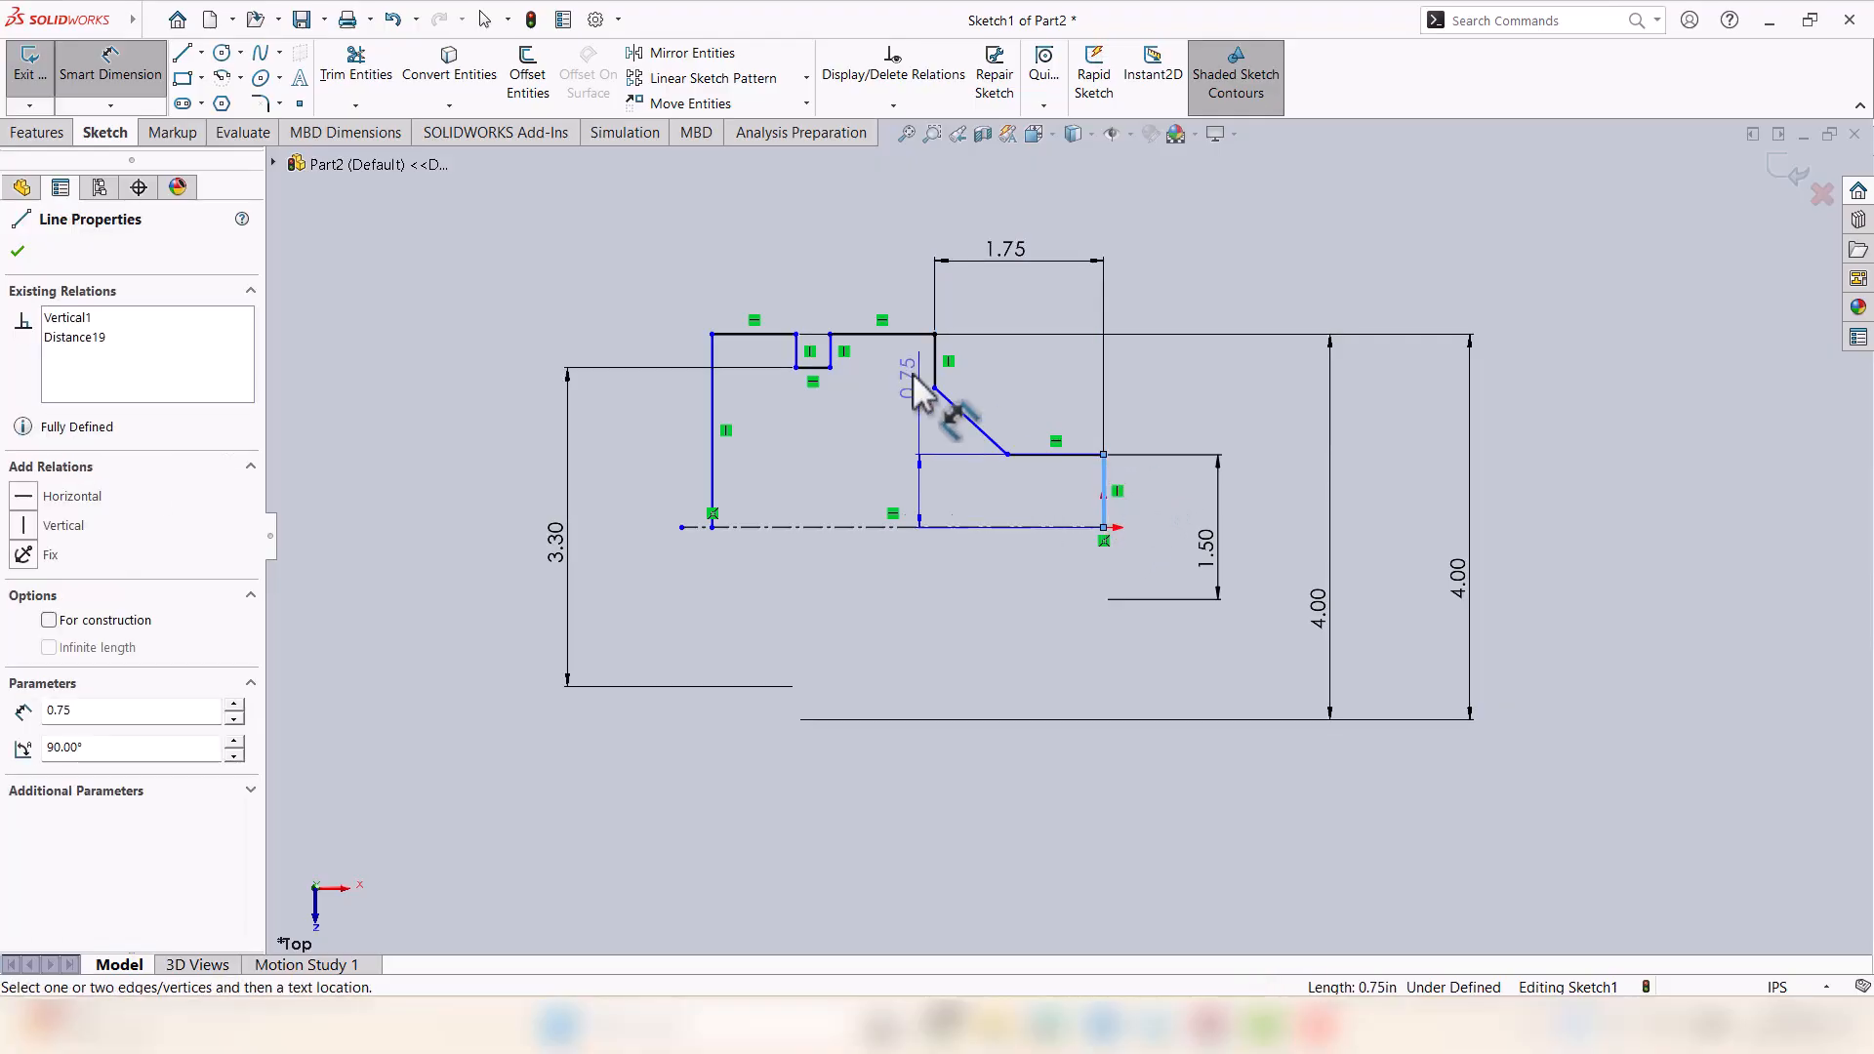
left_click(831, 349)
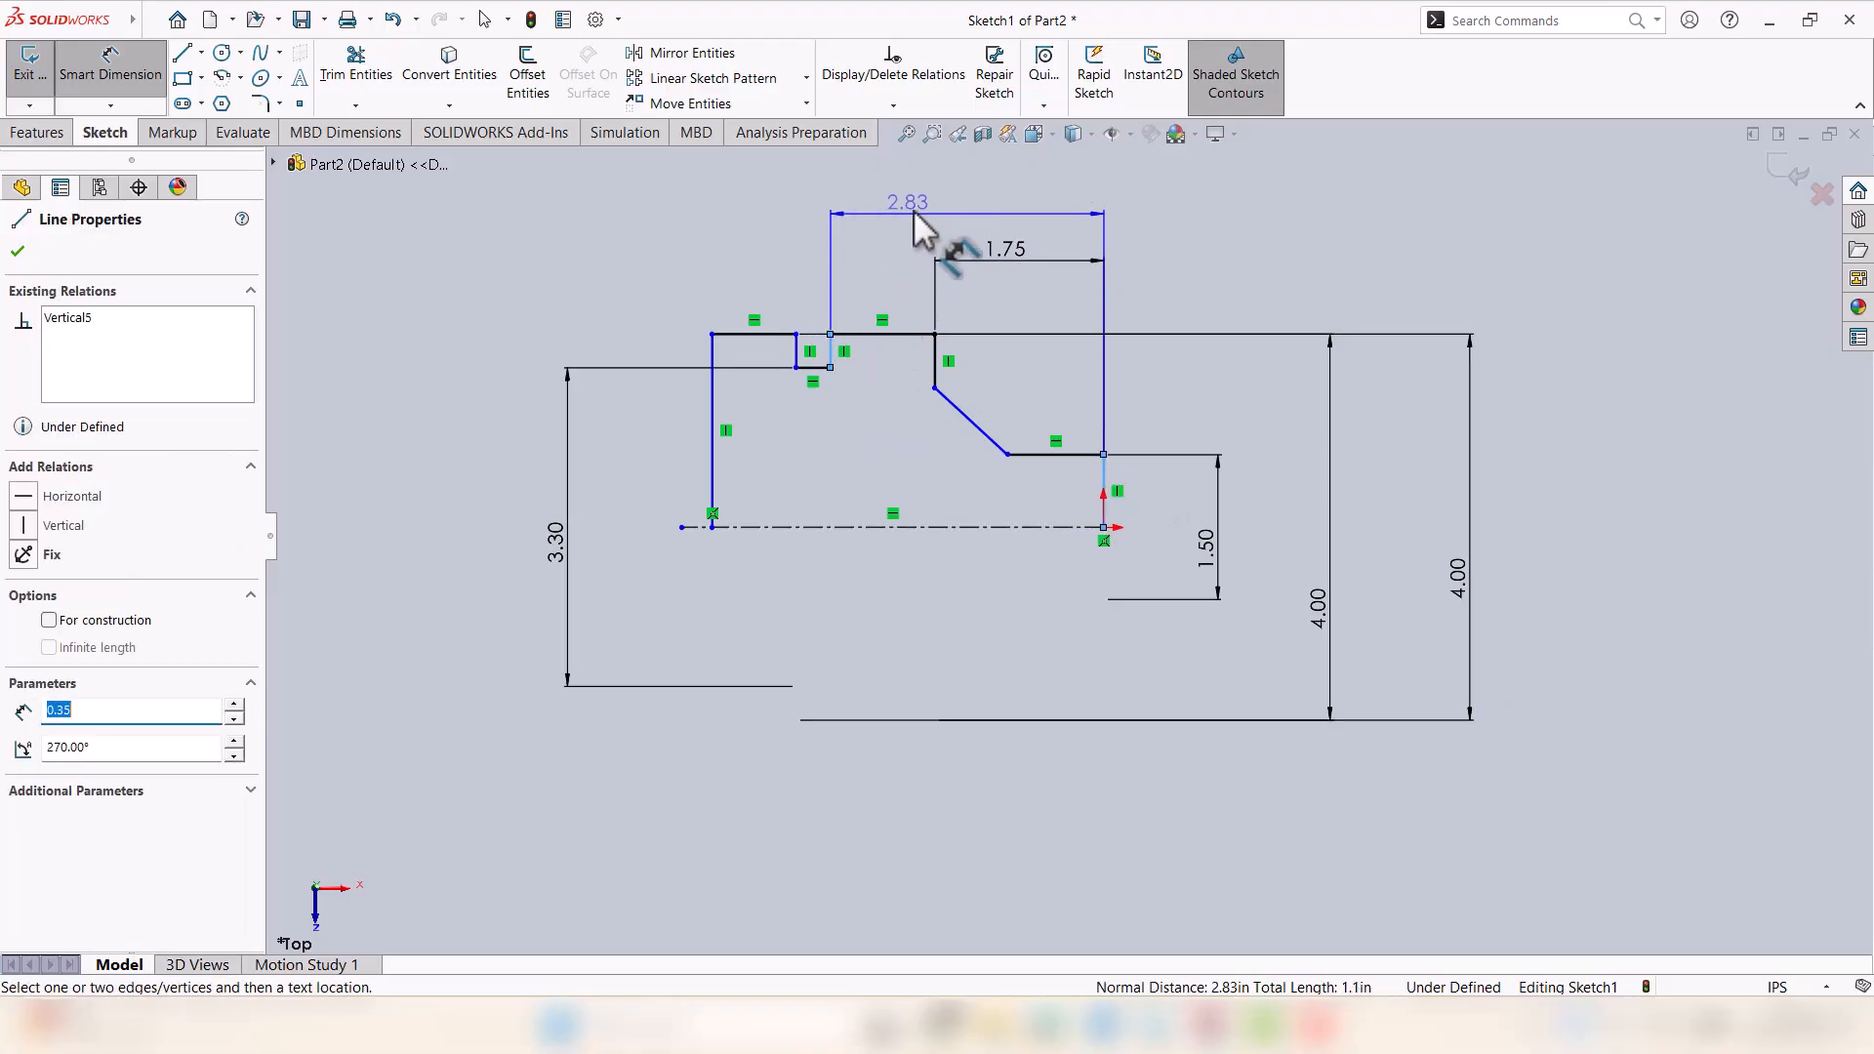
left_click(952, 198)
type("2.75")
key("Return")
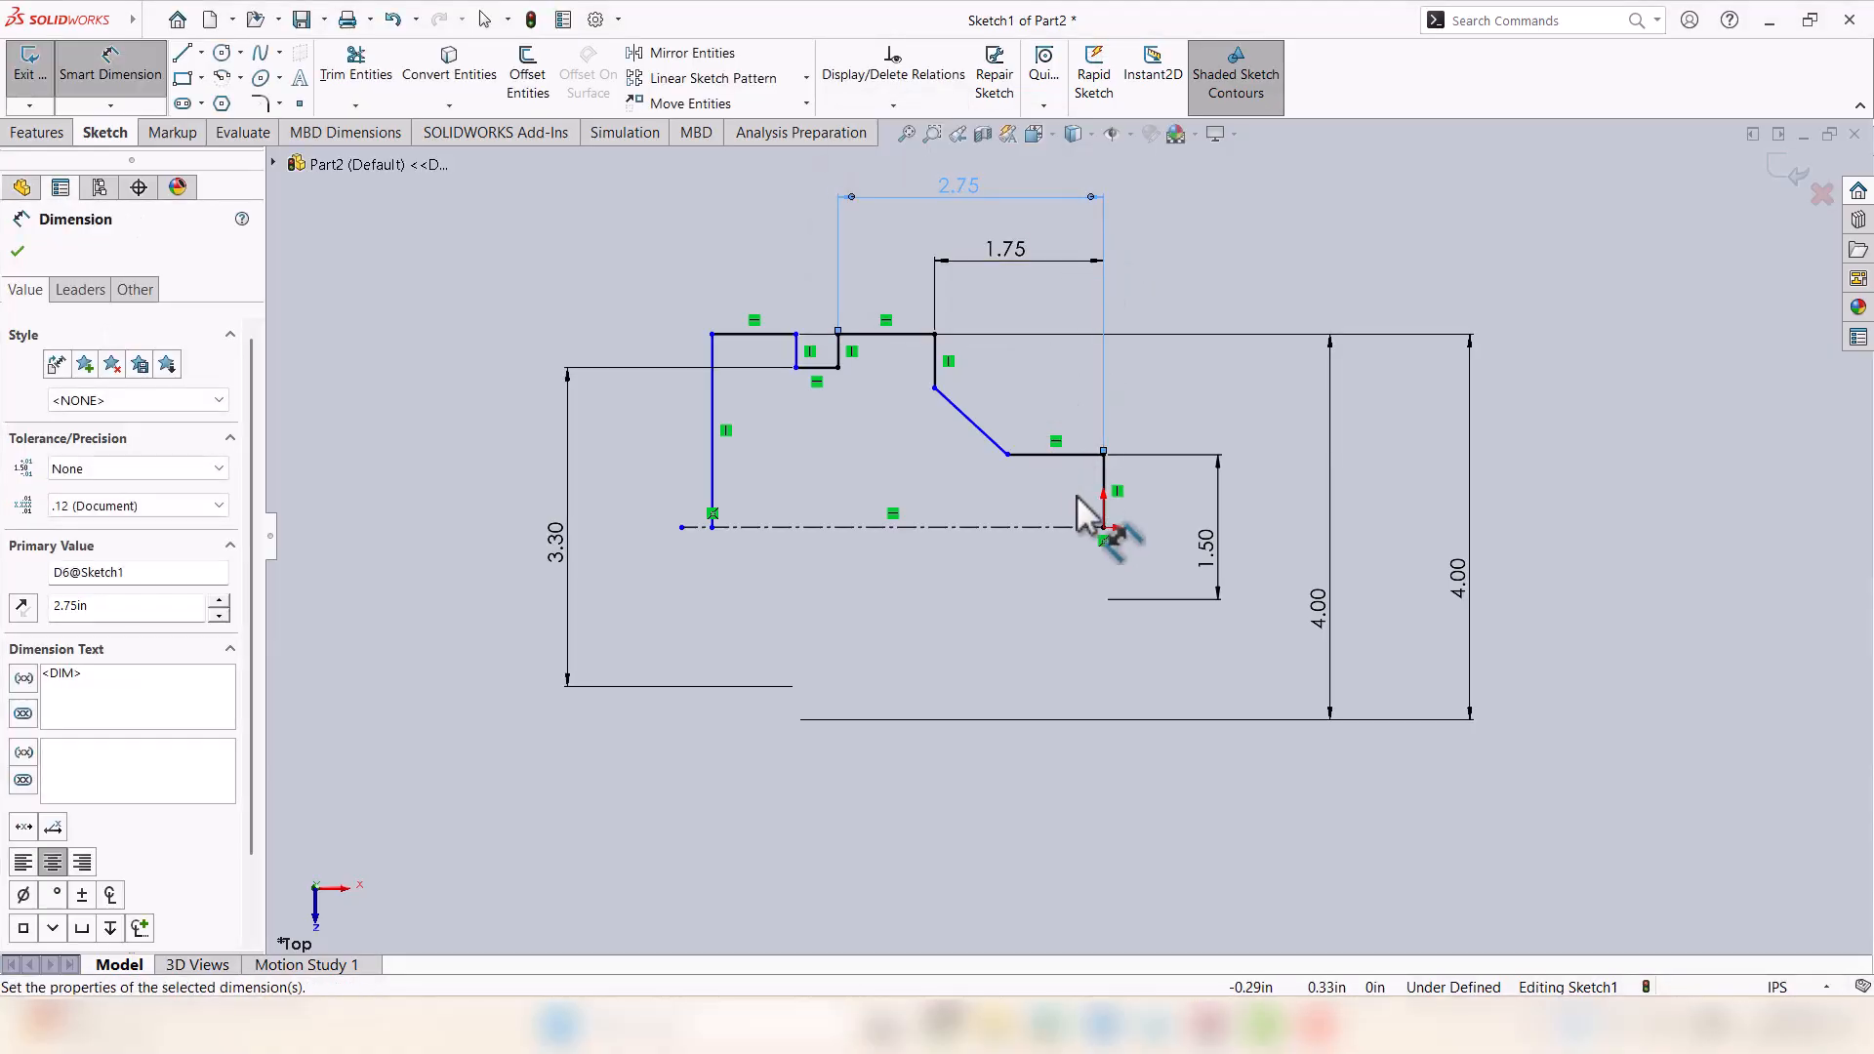
left_click(1104, 500)
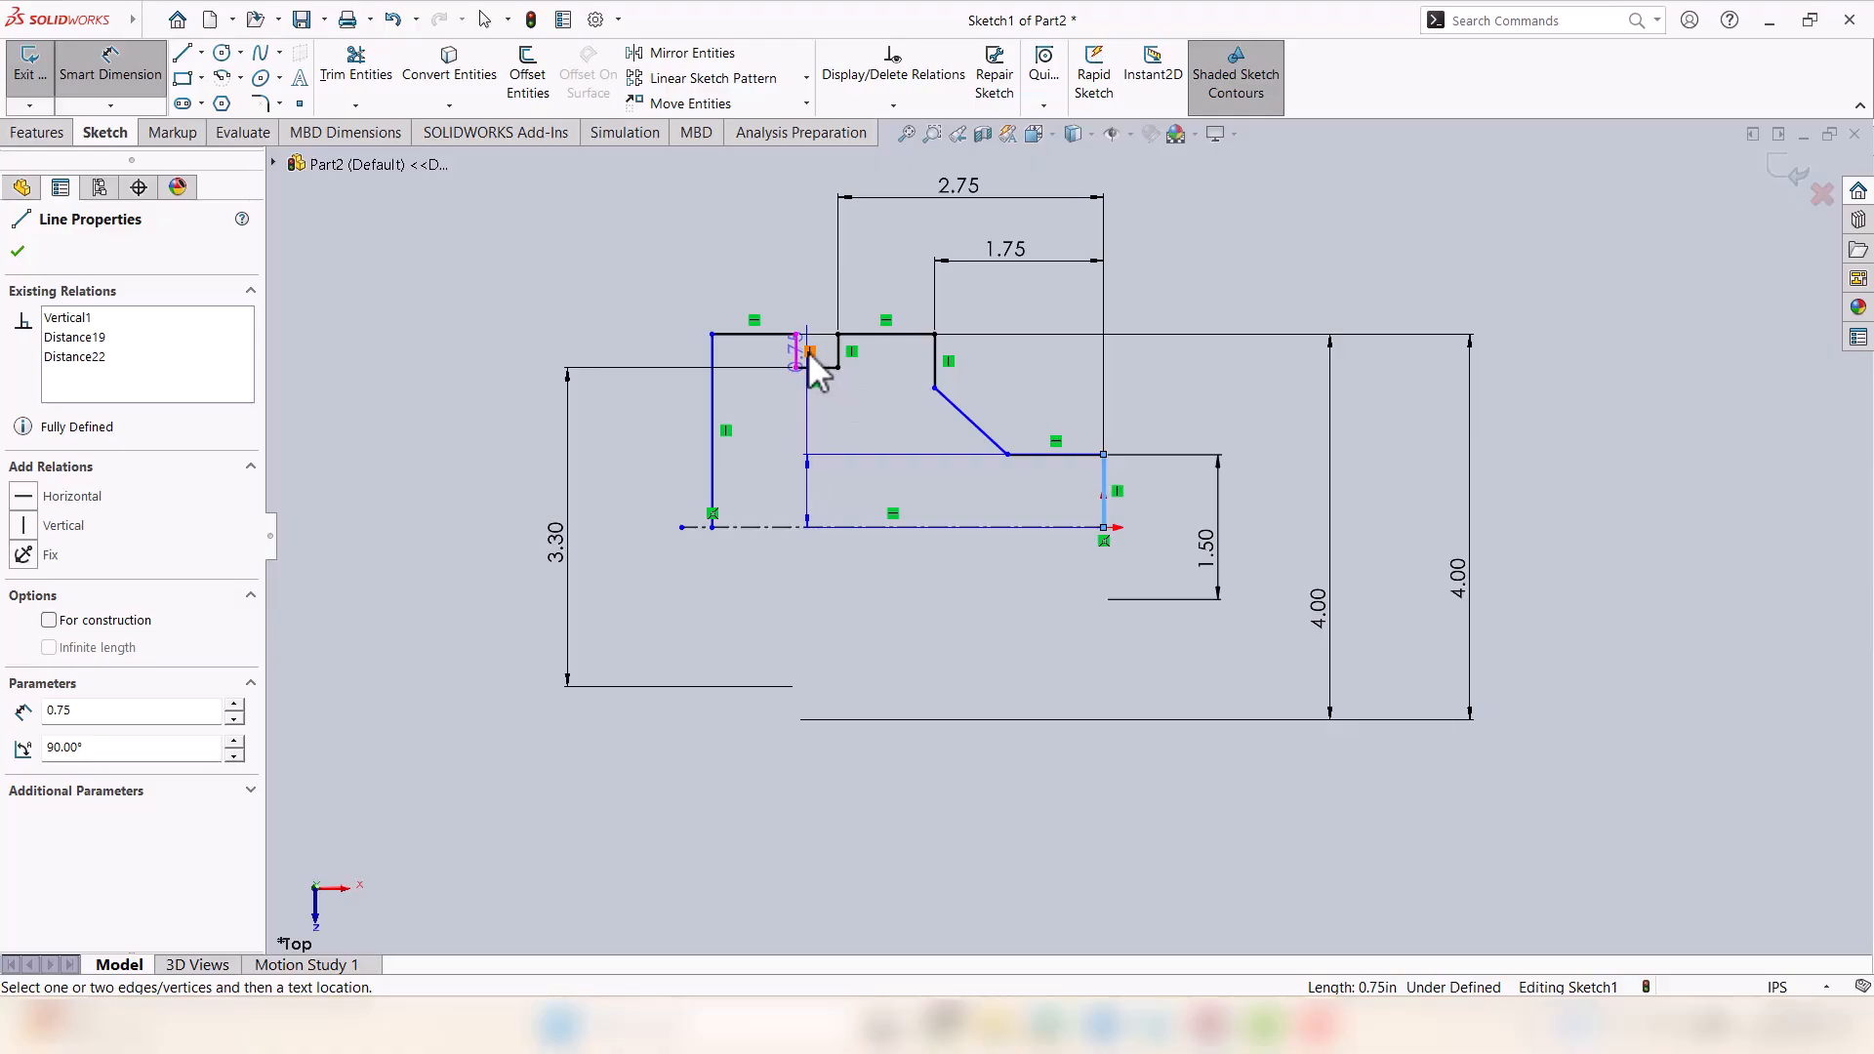
left_click(808, 352)
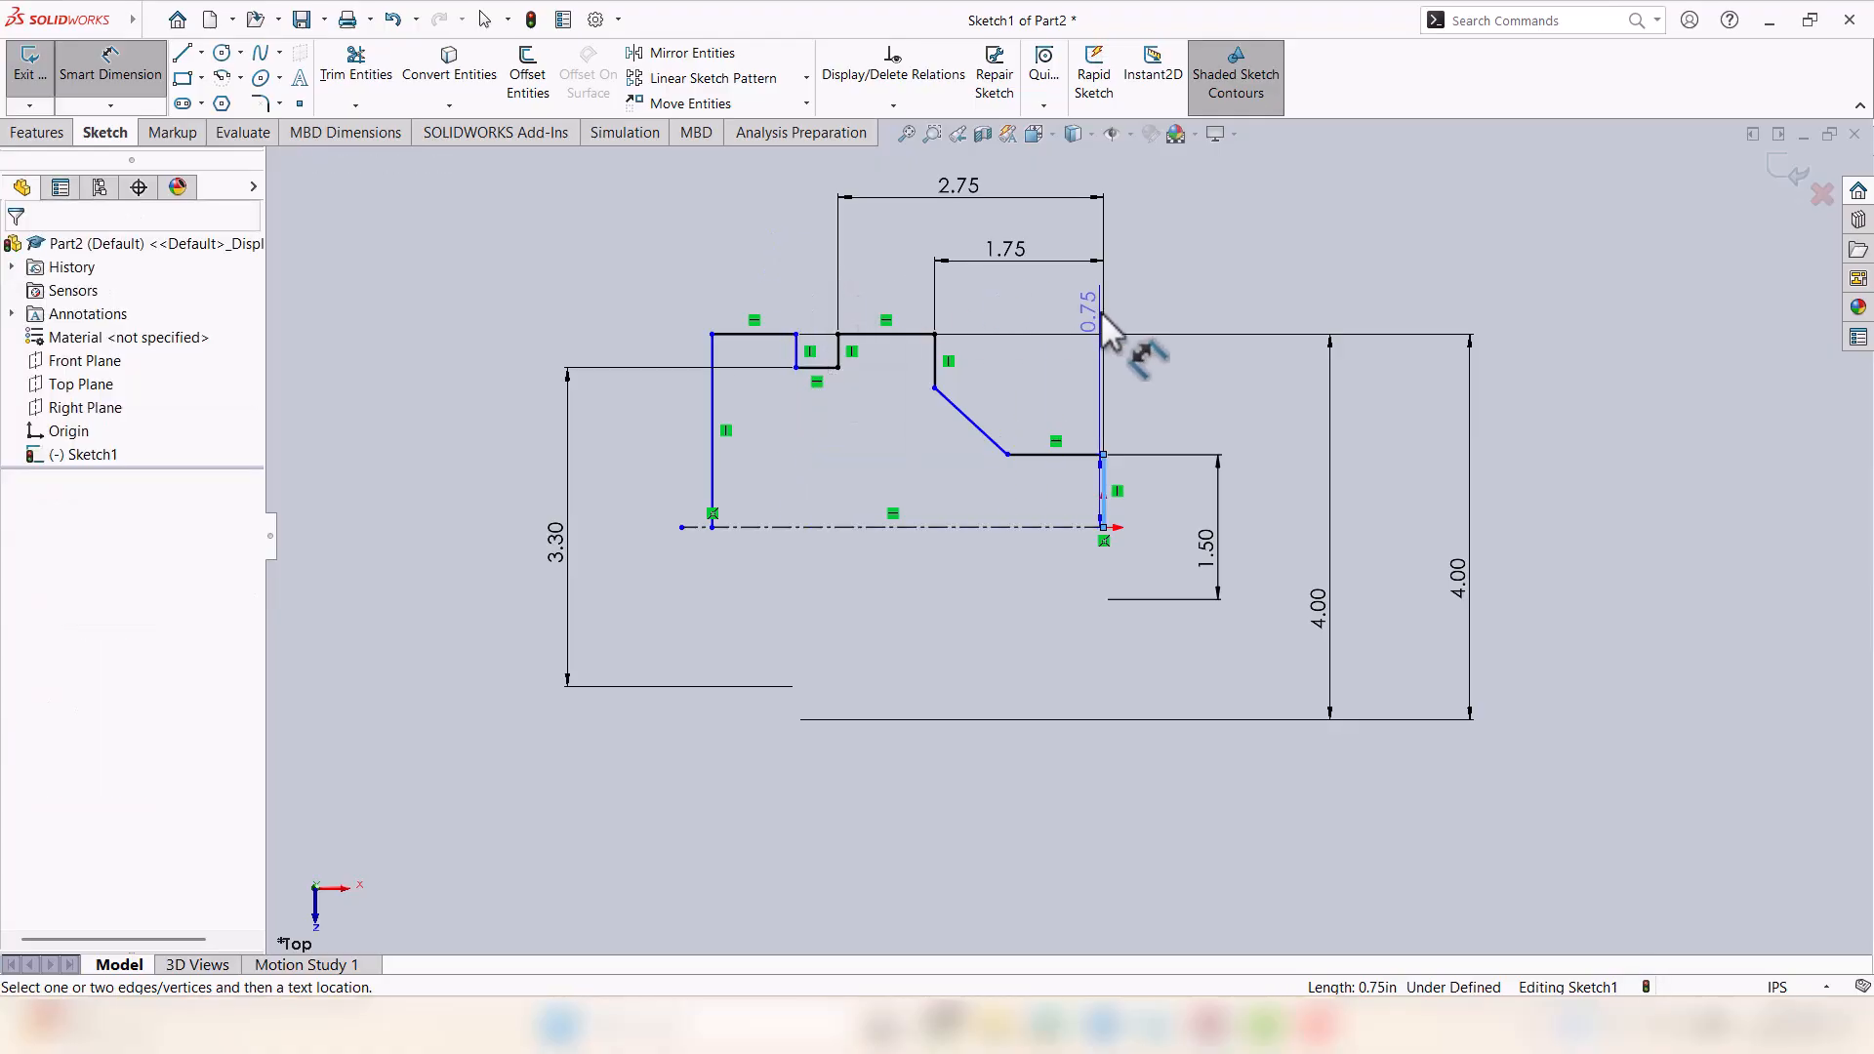
key("Escape")
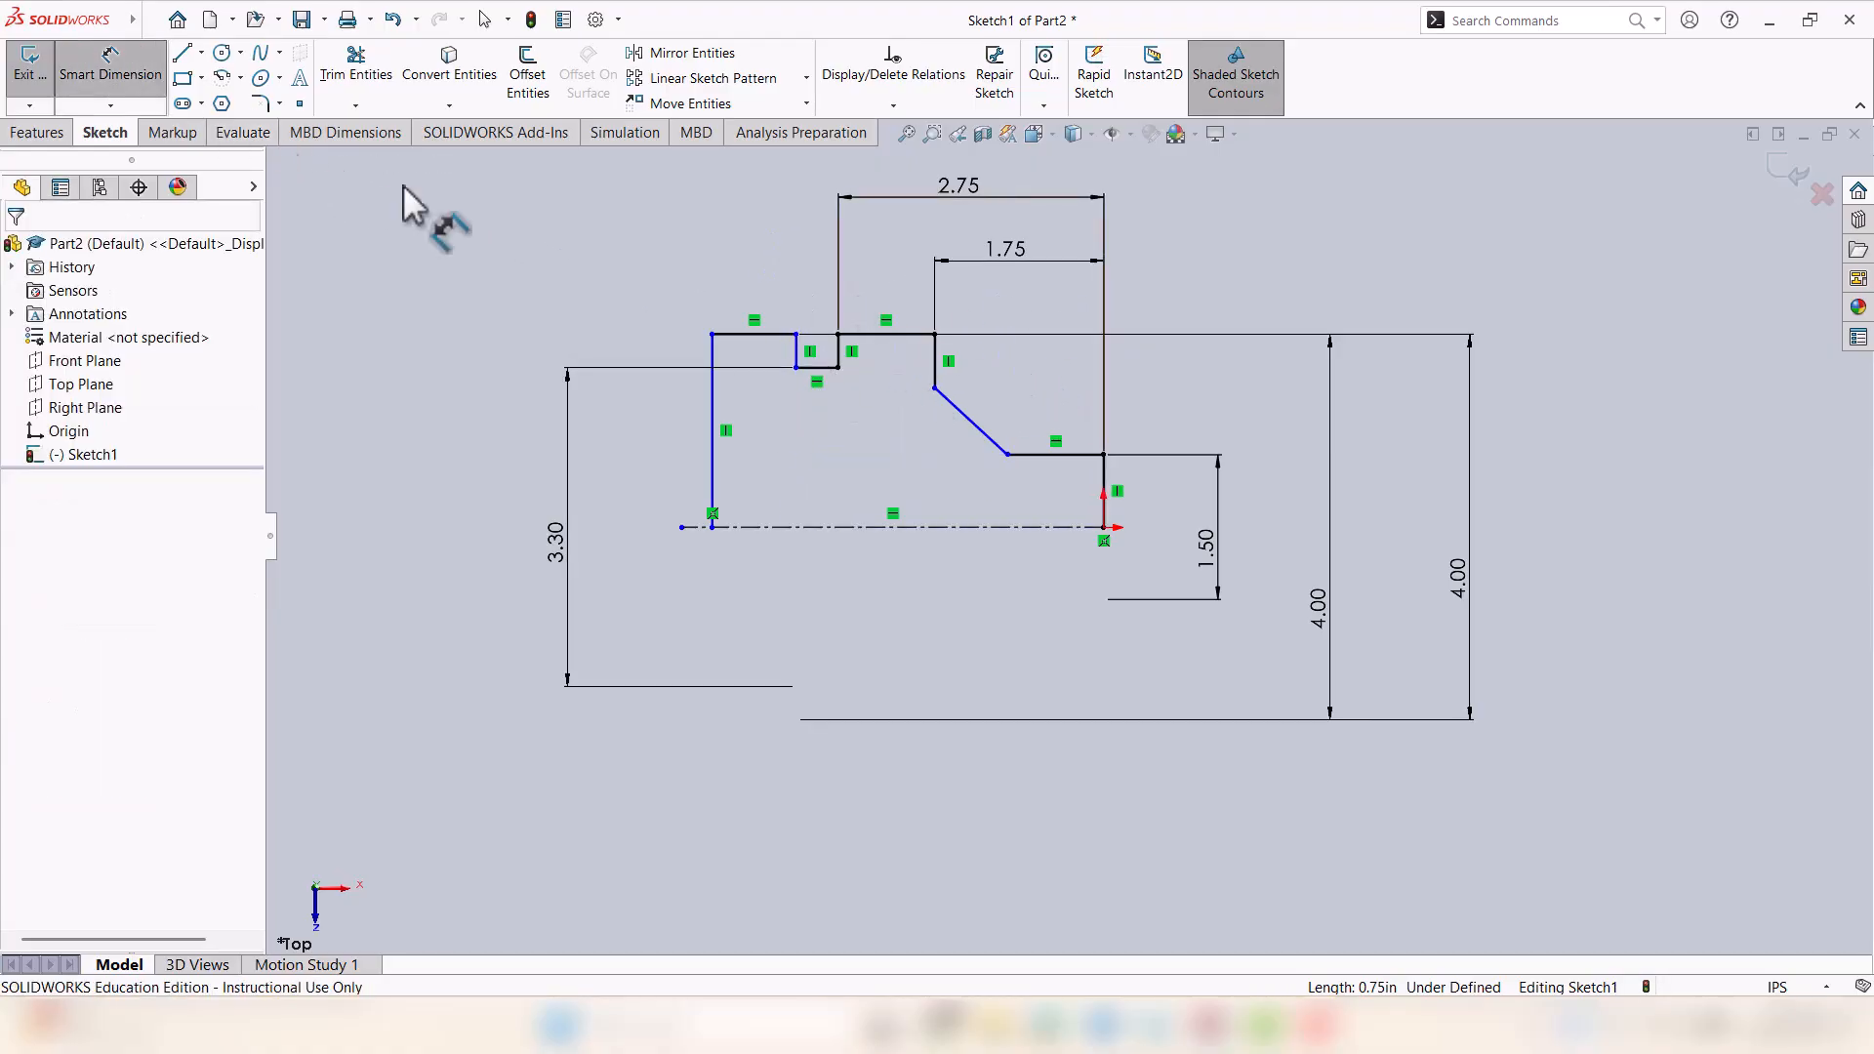
Dimension the horizontal distance from the end edge at the origin to the farther wall of the notch as 3.125 in.
left_click(1106, 497)
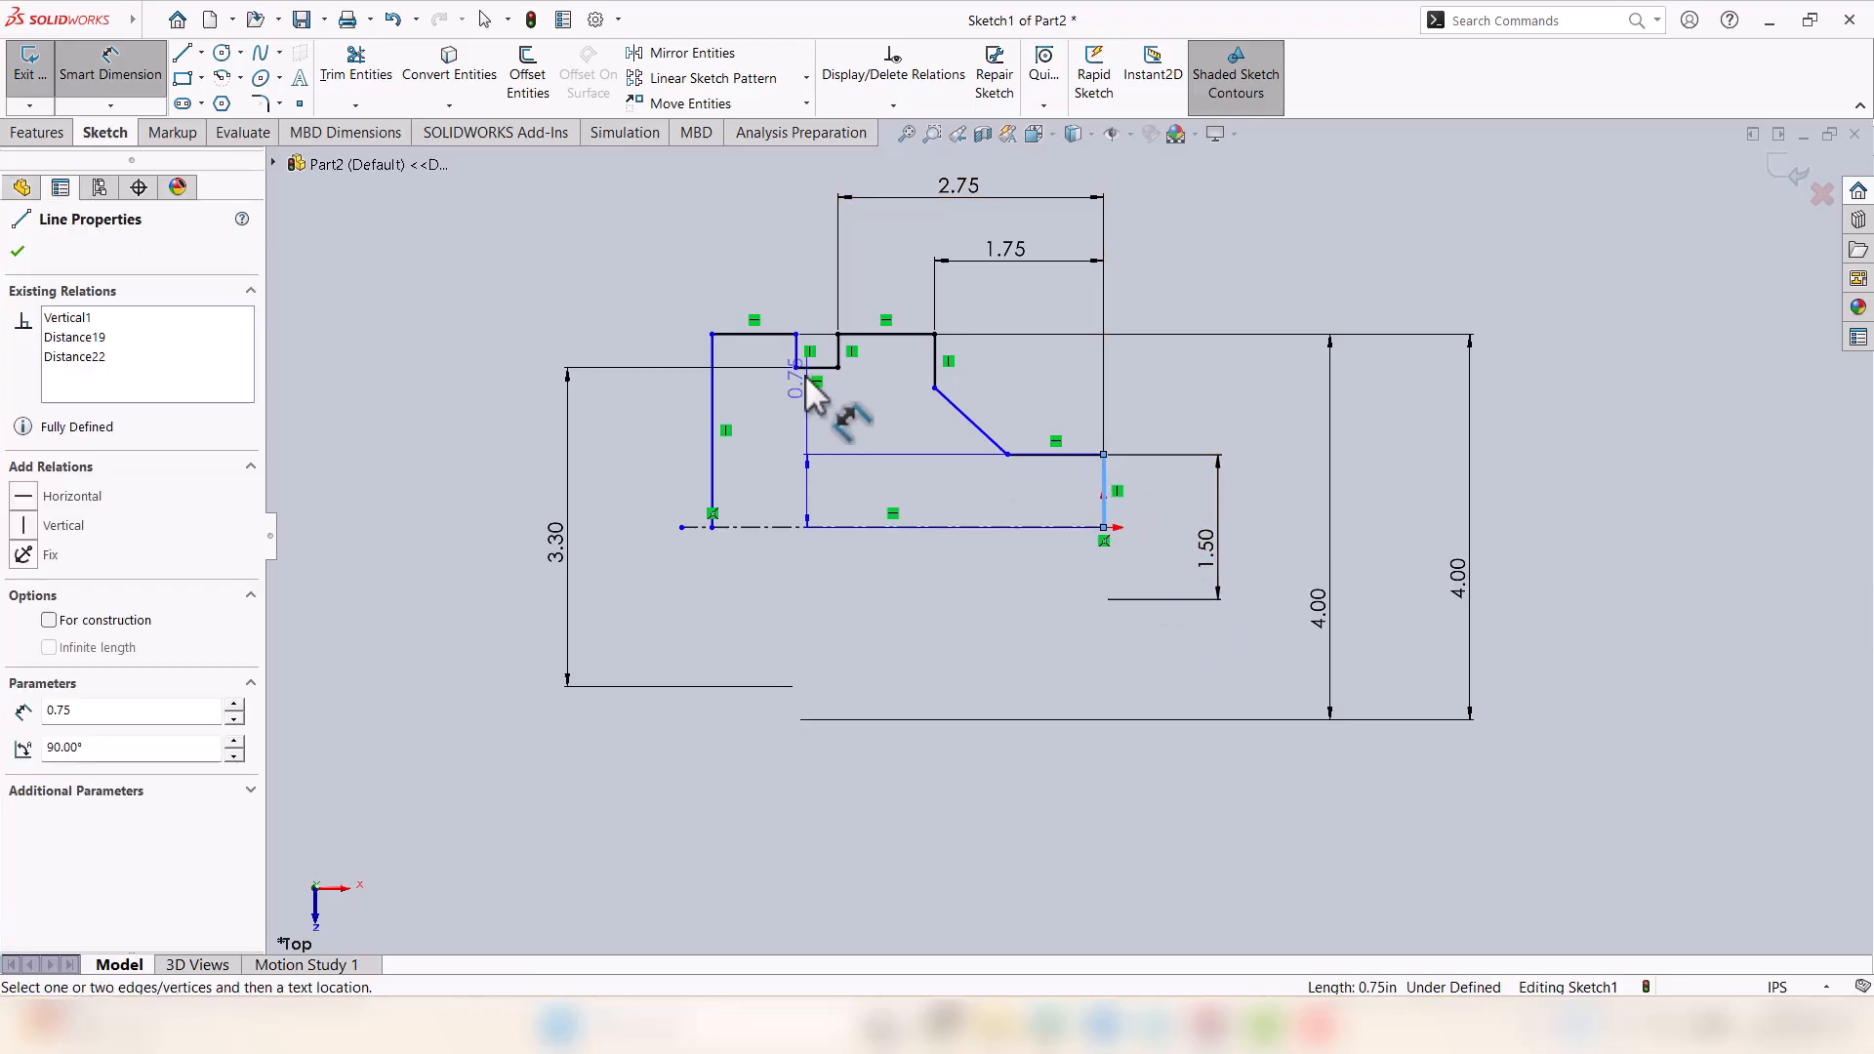
left_click(799, 347)
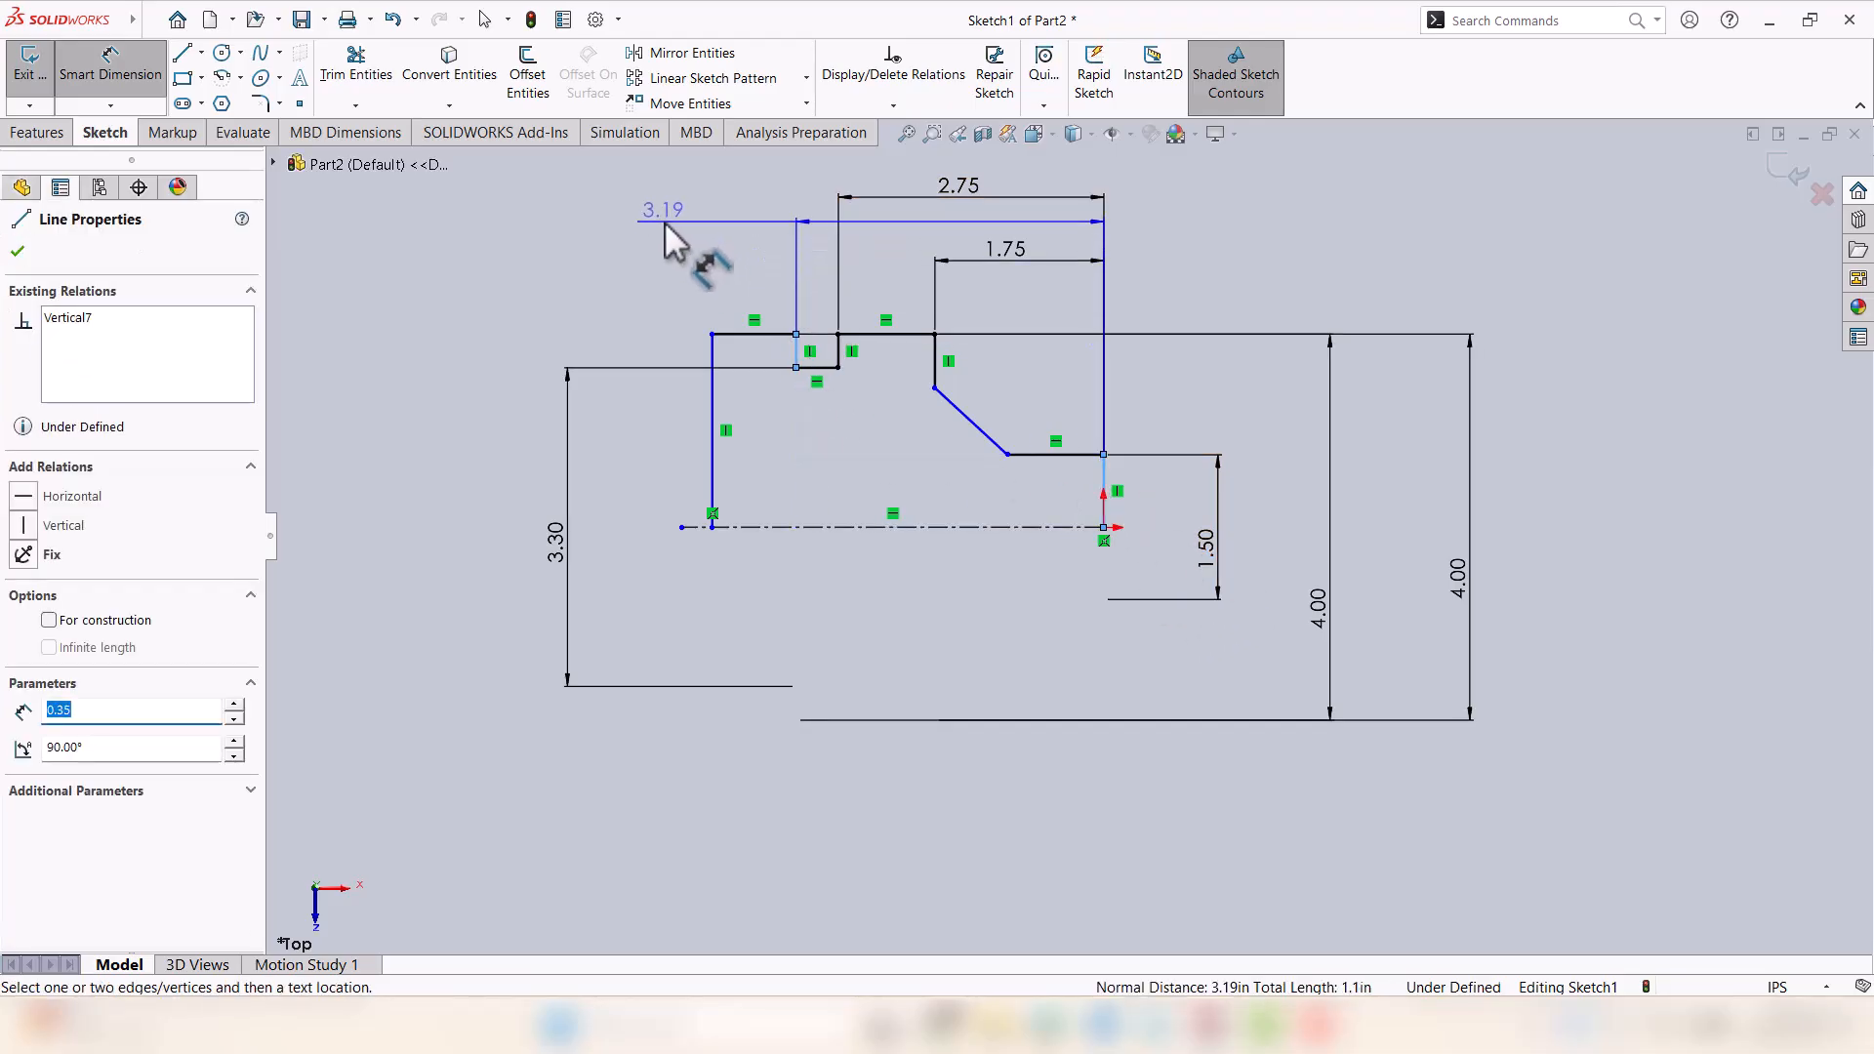
left_click(670, 238)
type("3.")
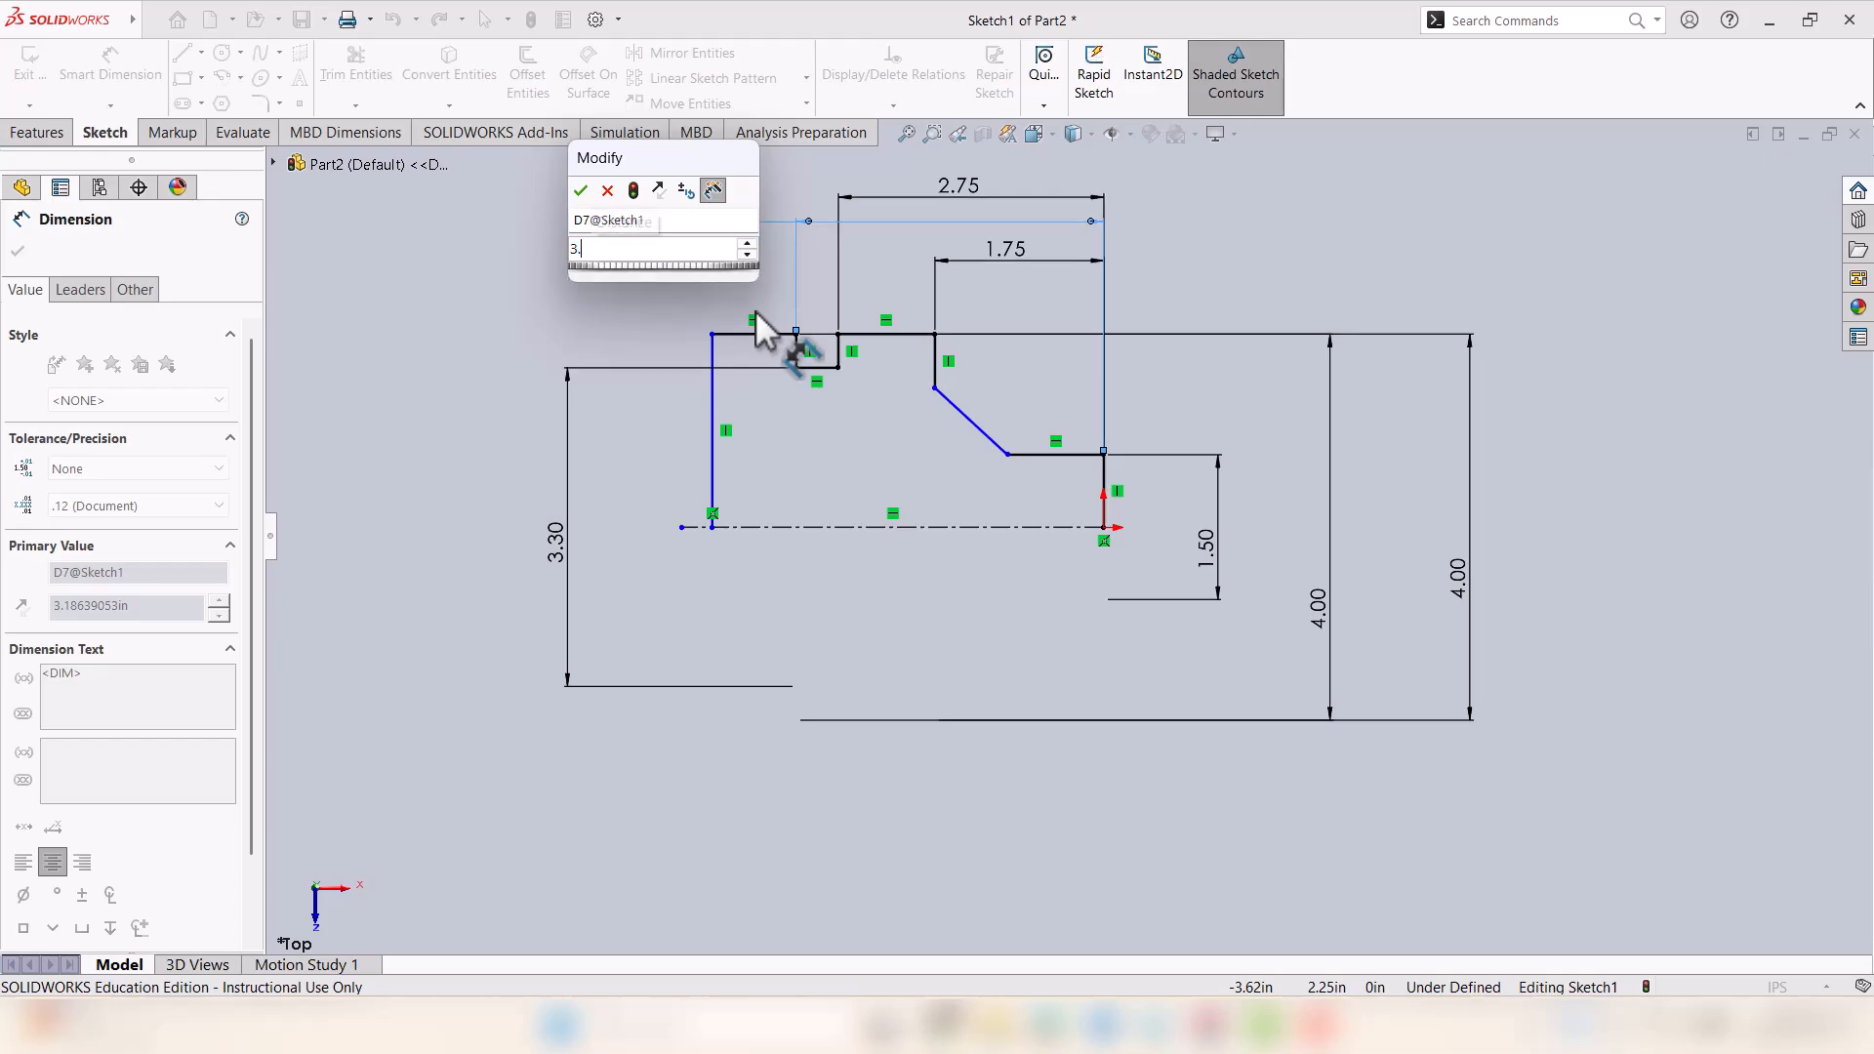
key("Return")
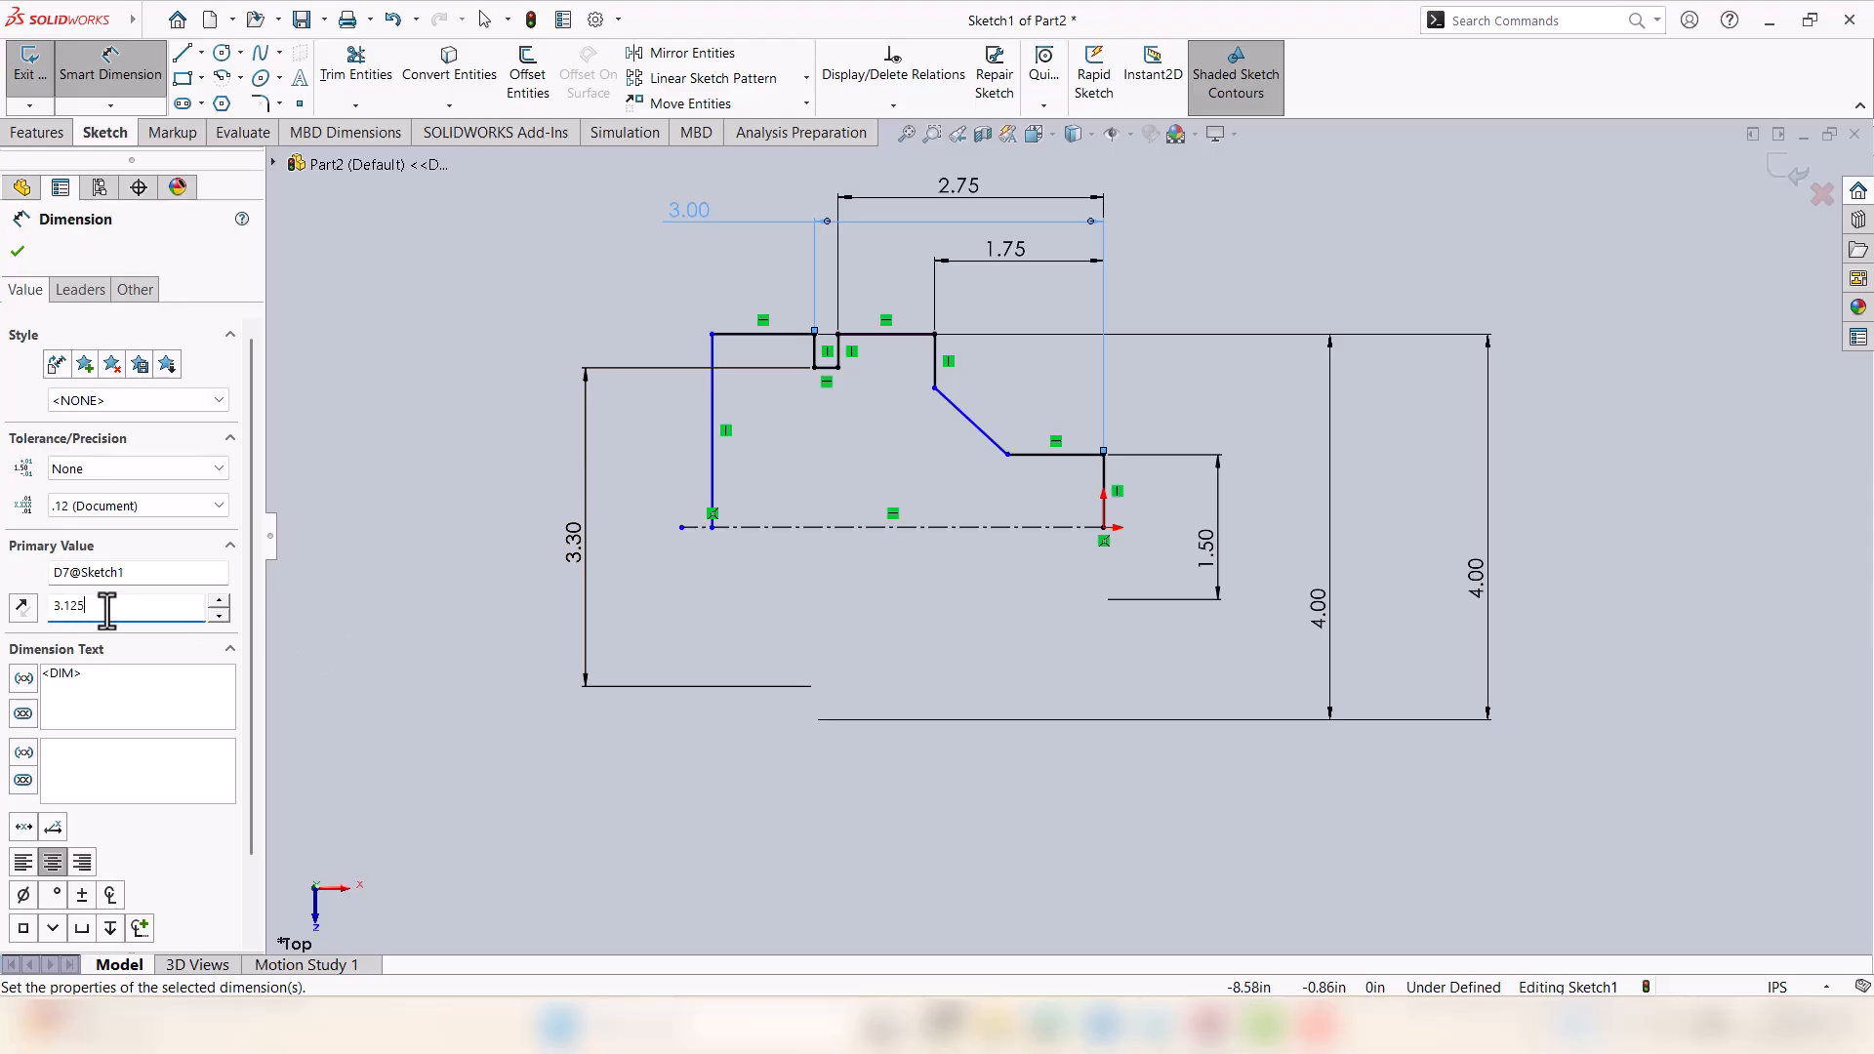
key("Return")
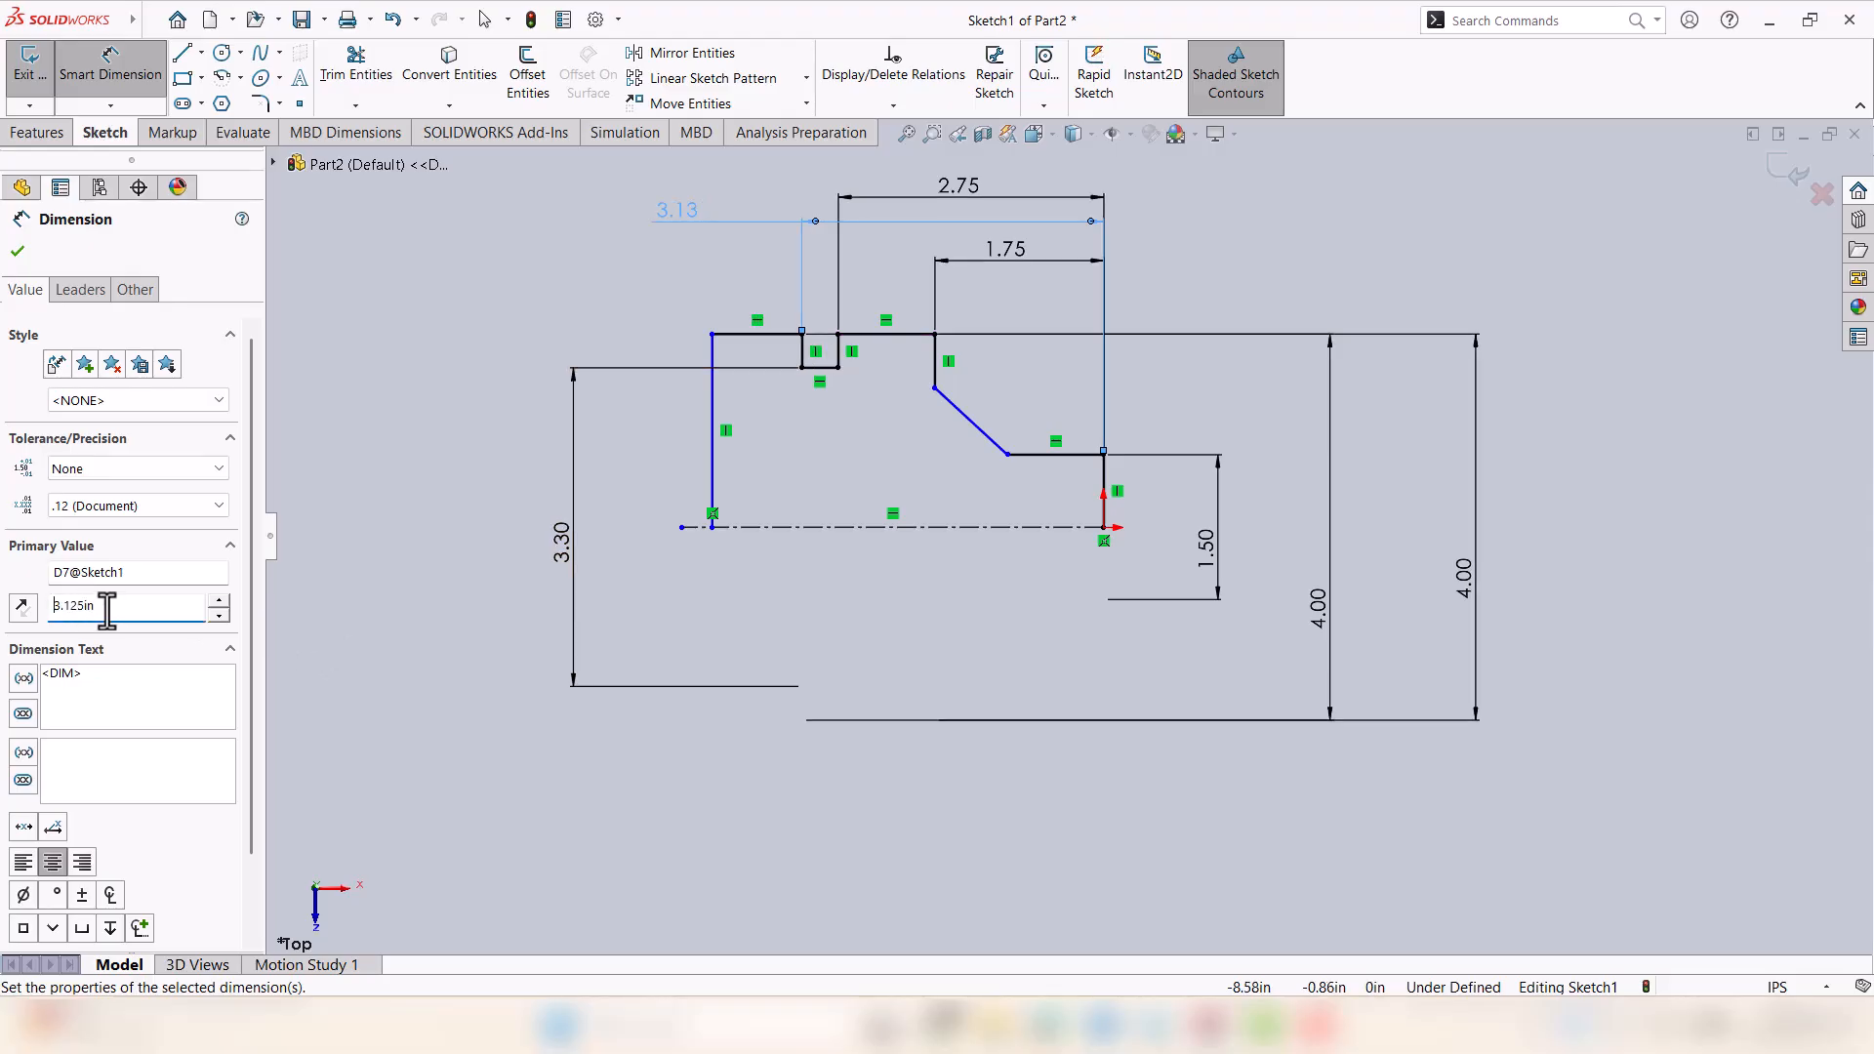
Dimension the profile's overall length between the end edge at the origin and the opposite vertical end edge as 4.125 in.
left_click(1105, 502)
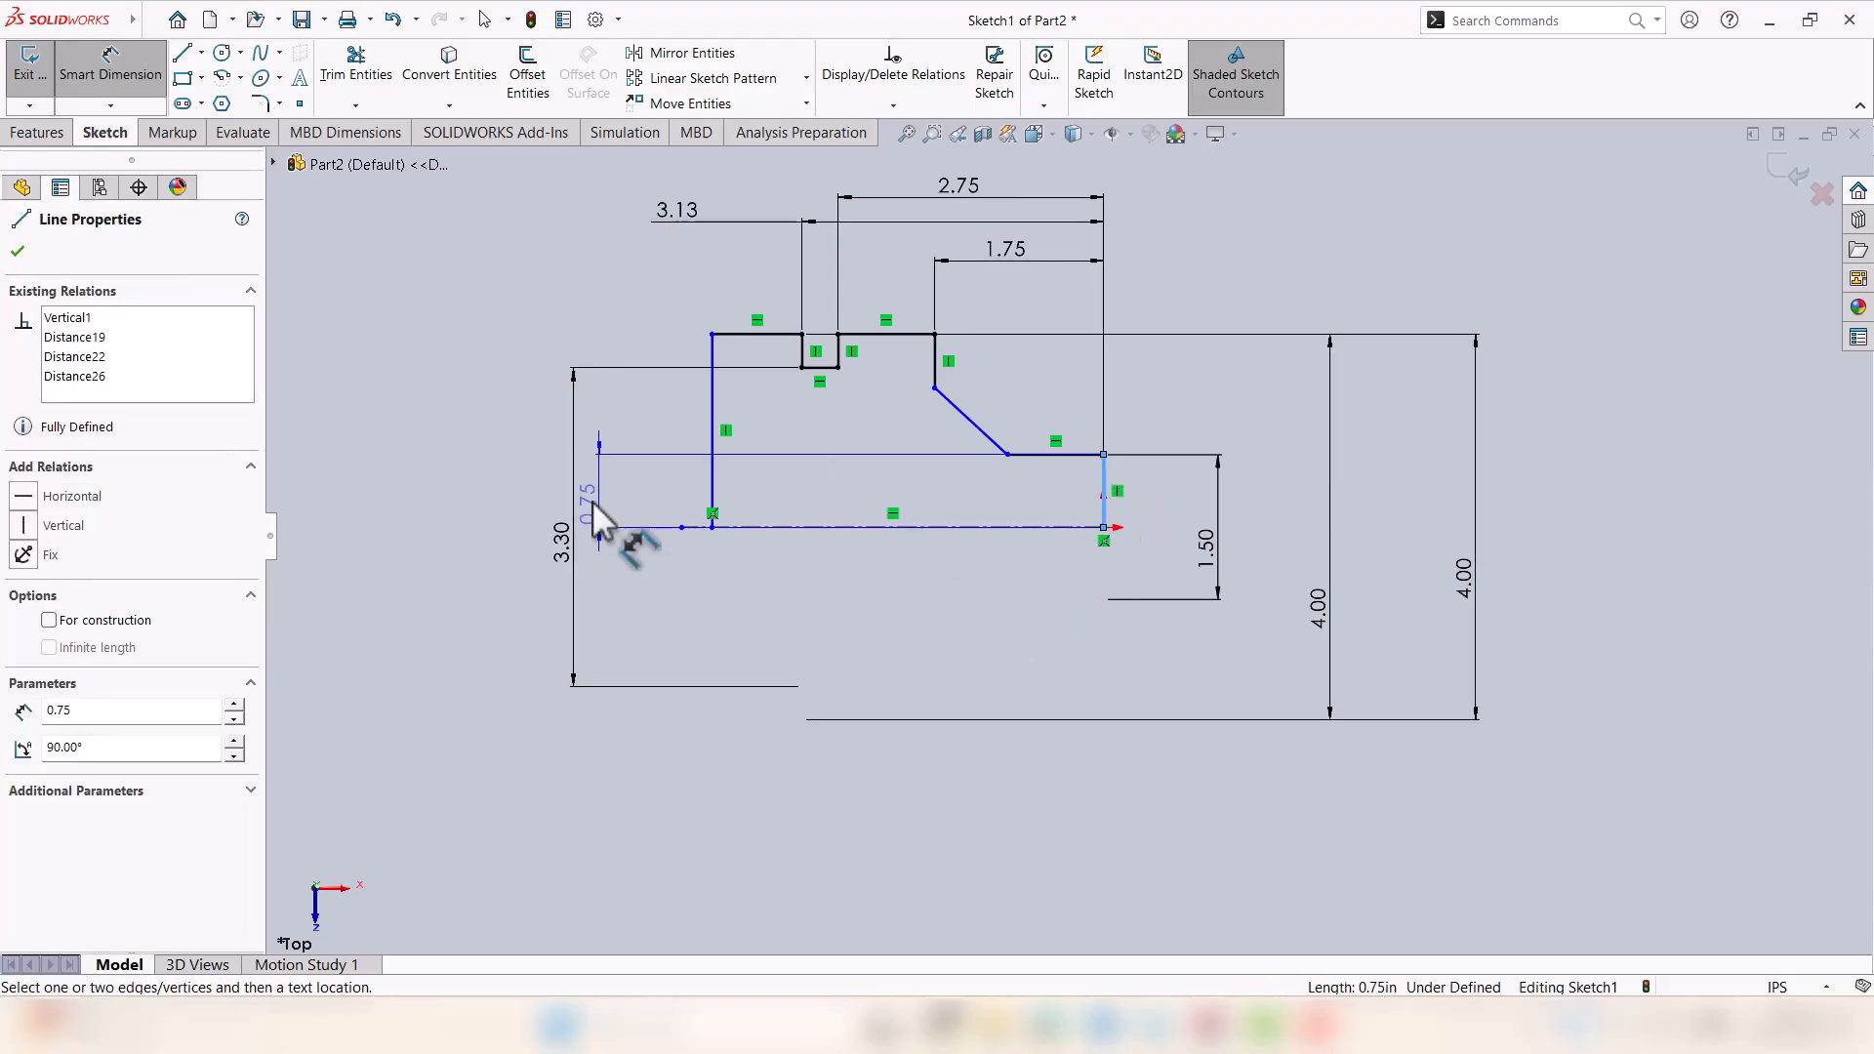
left_click(713, 481)
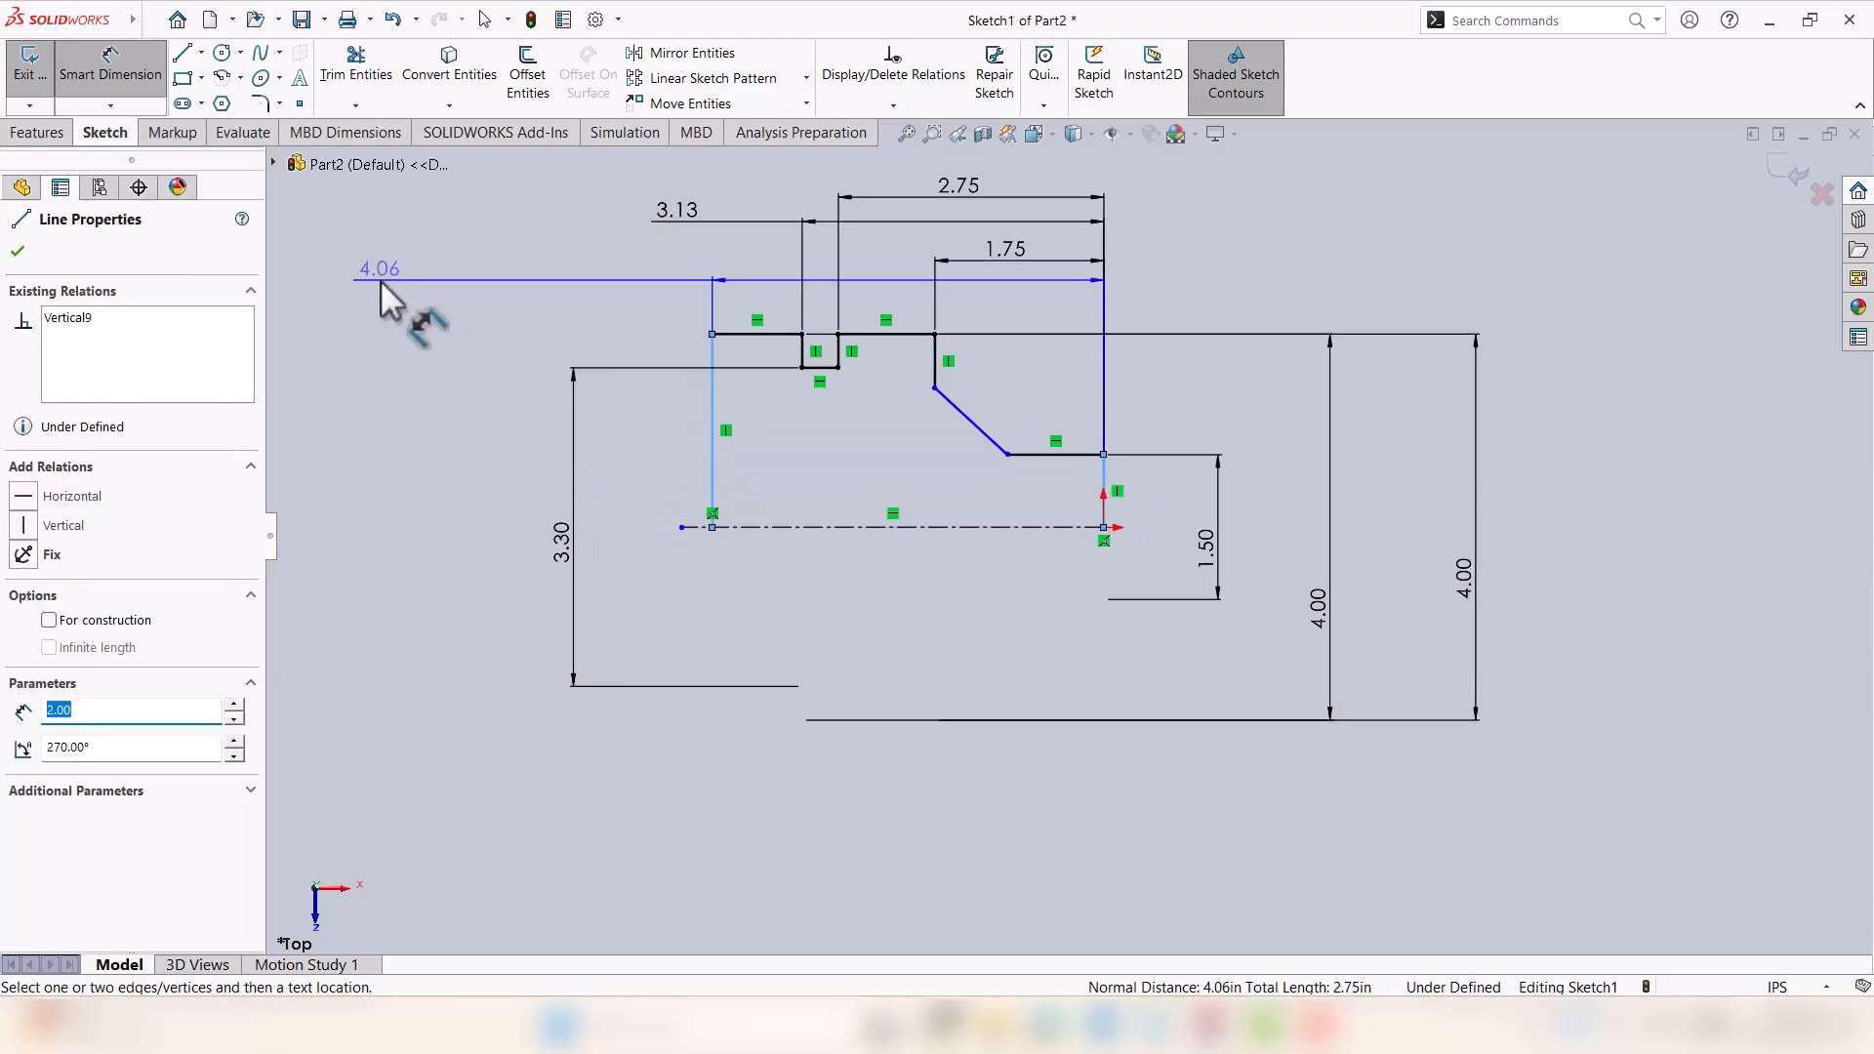
left_click(385, 283)
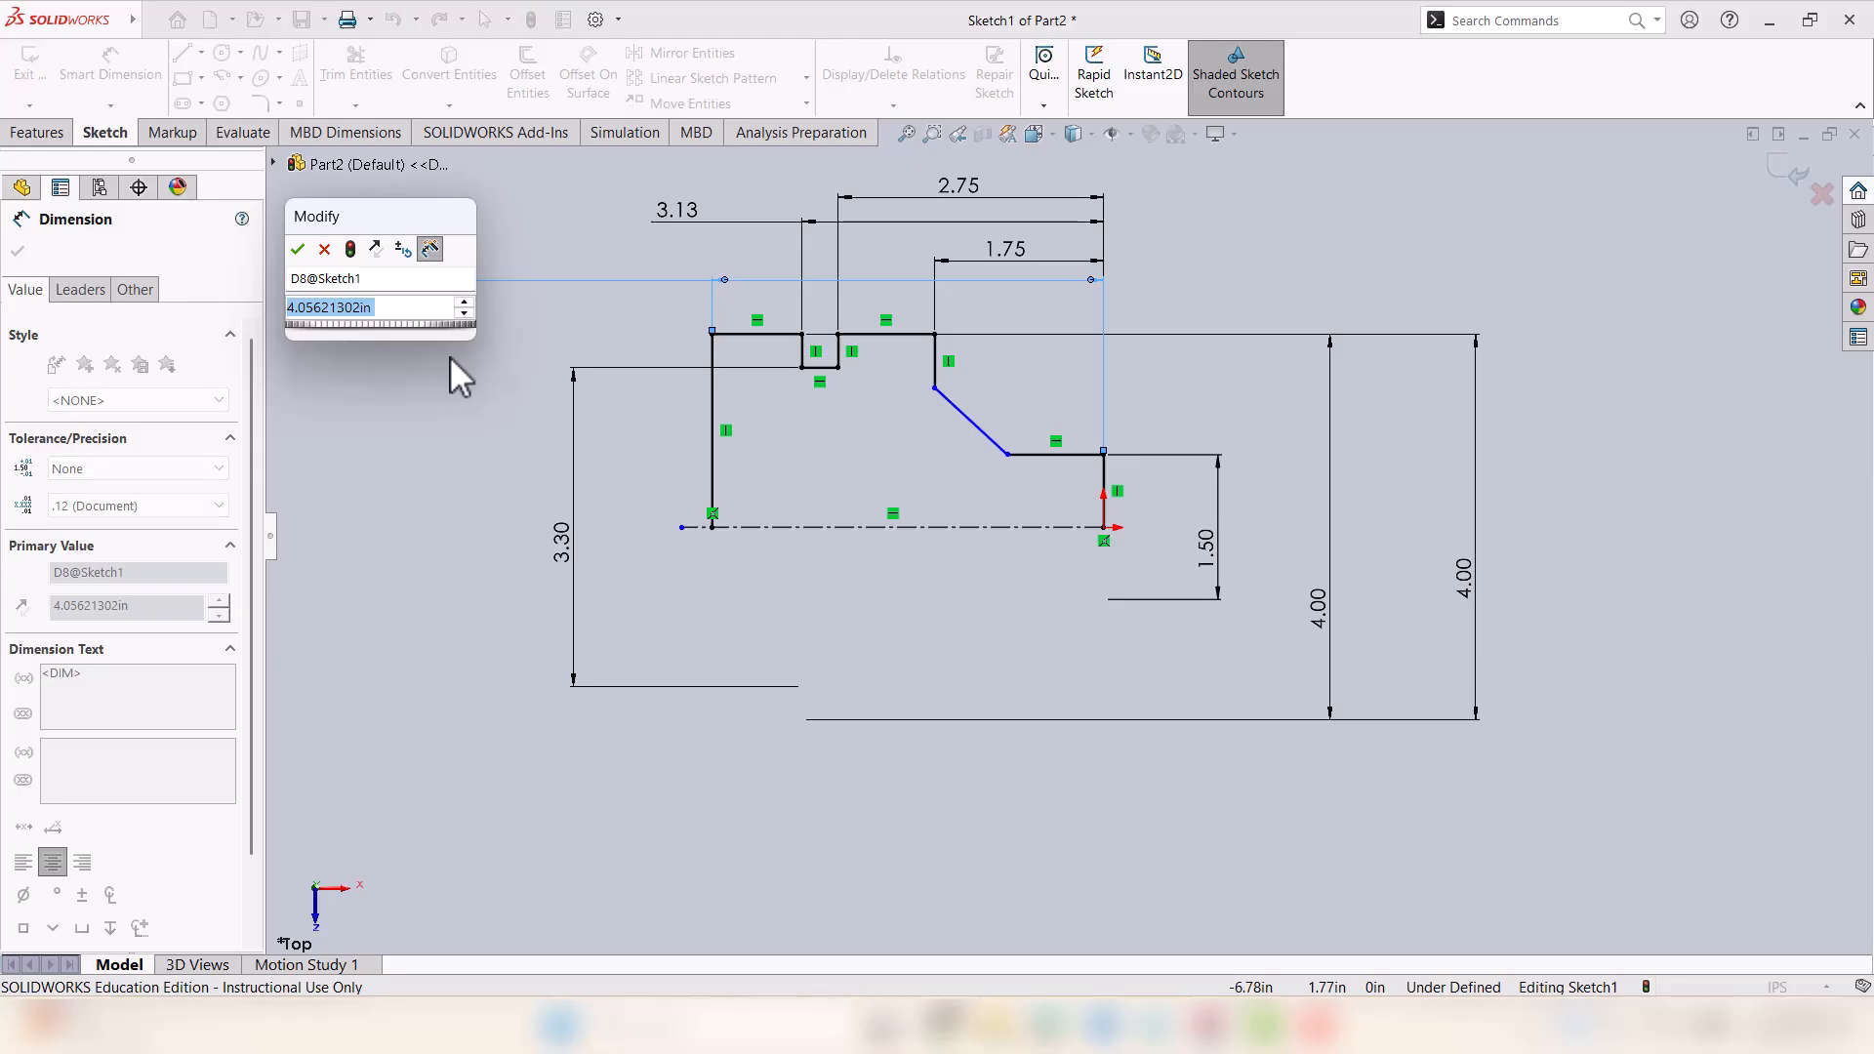
type("4.125")
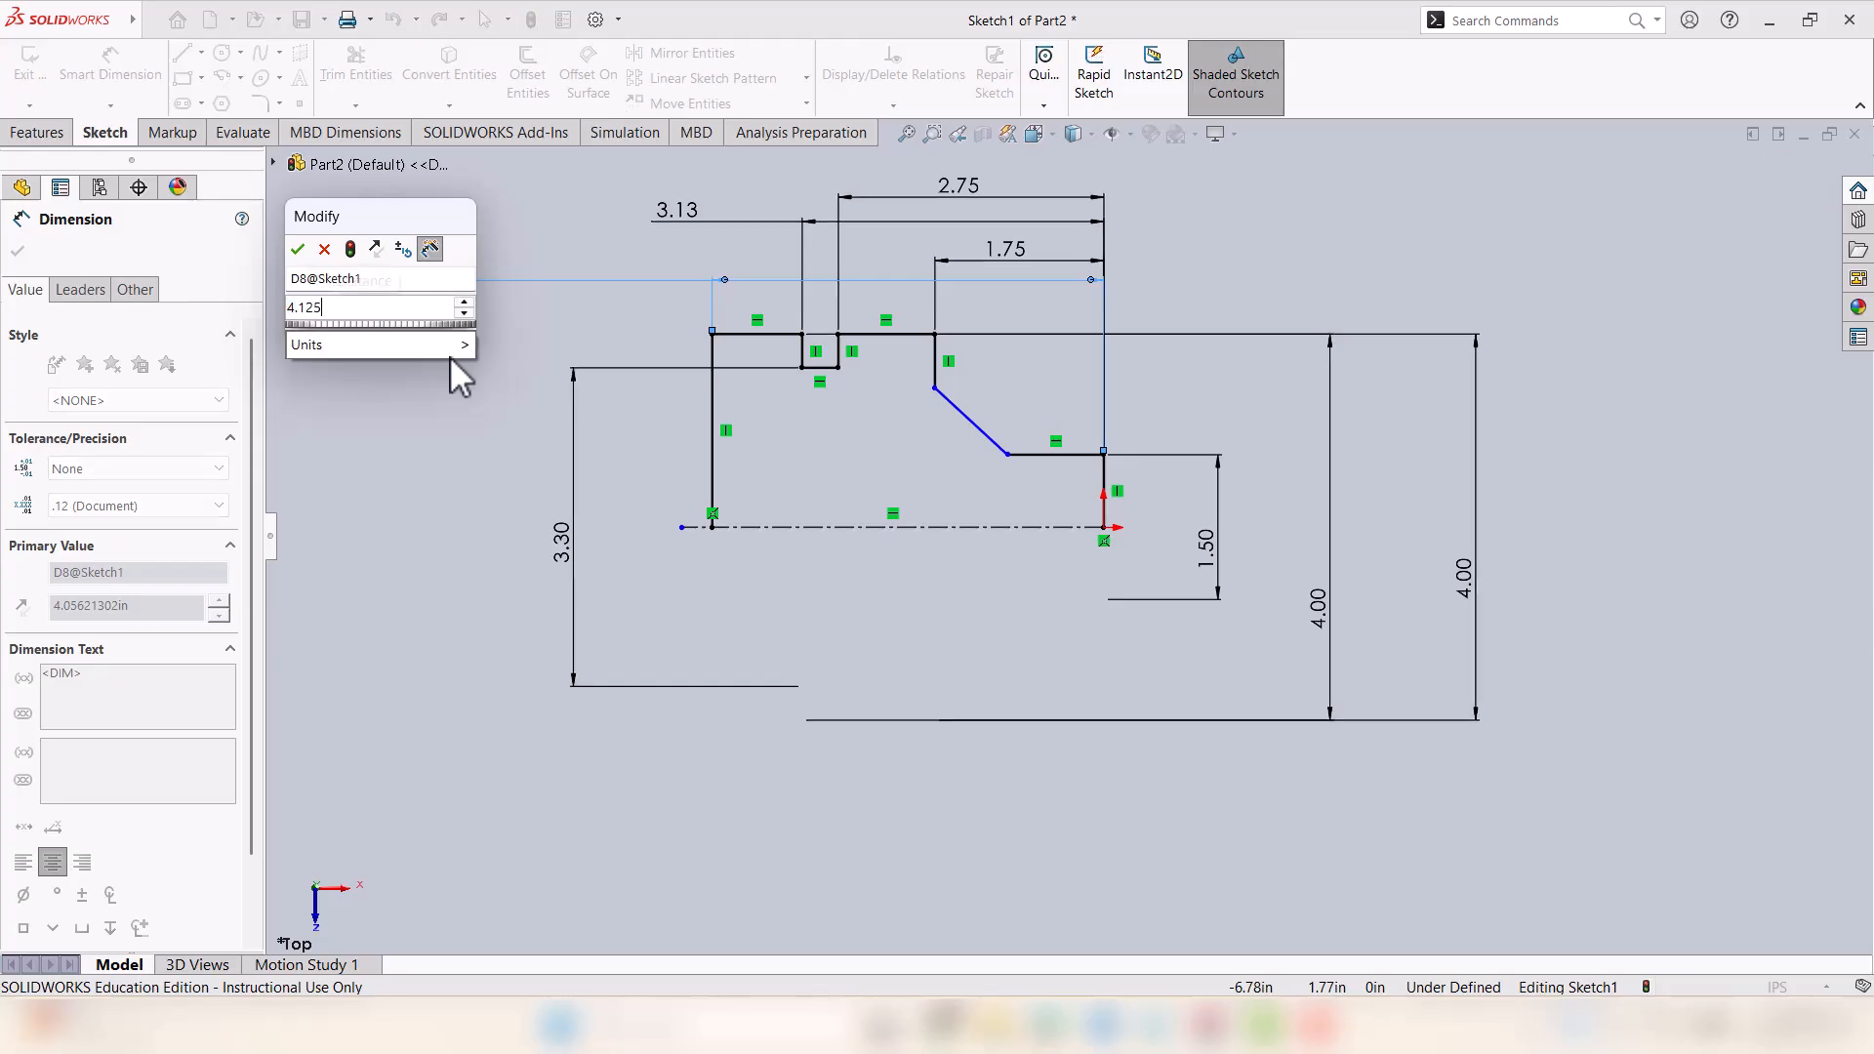
key("Return")
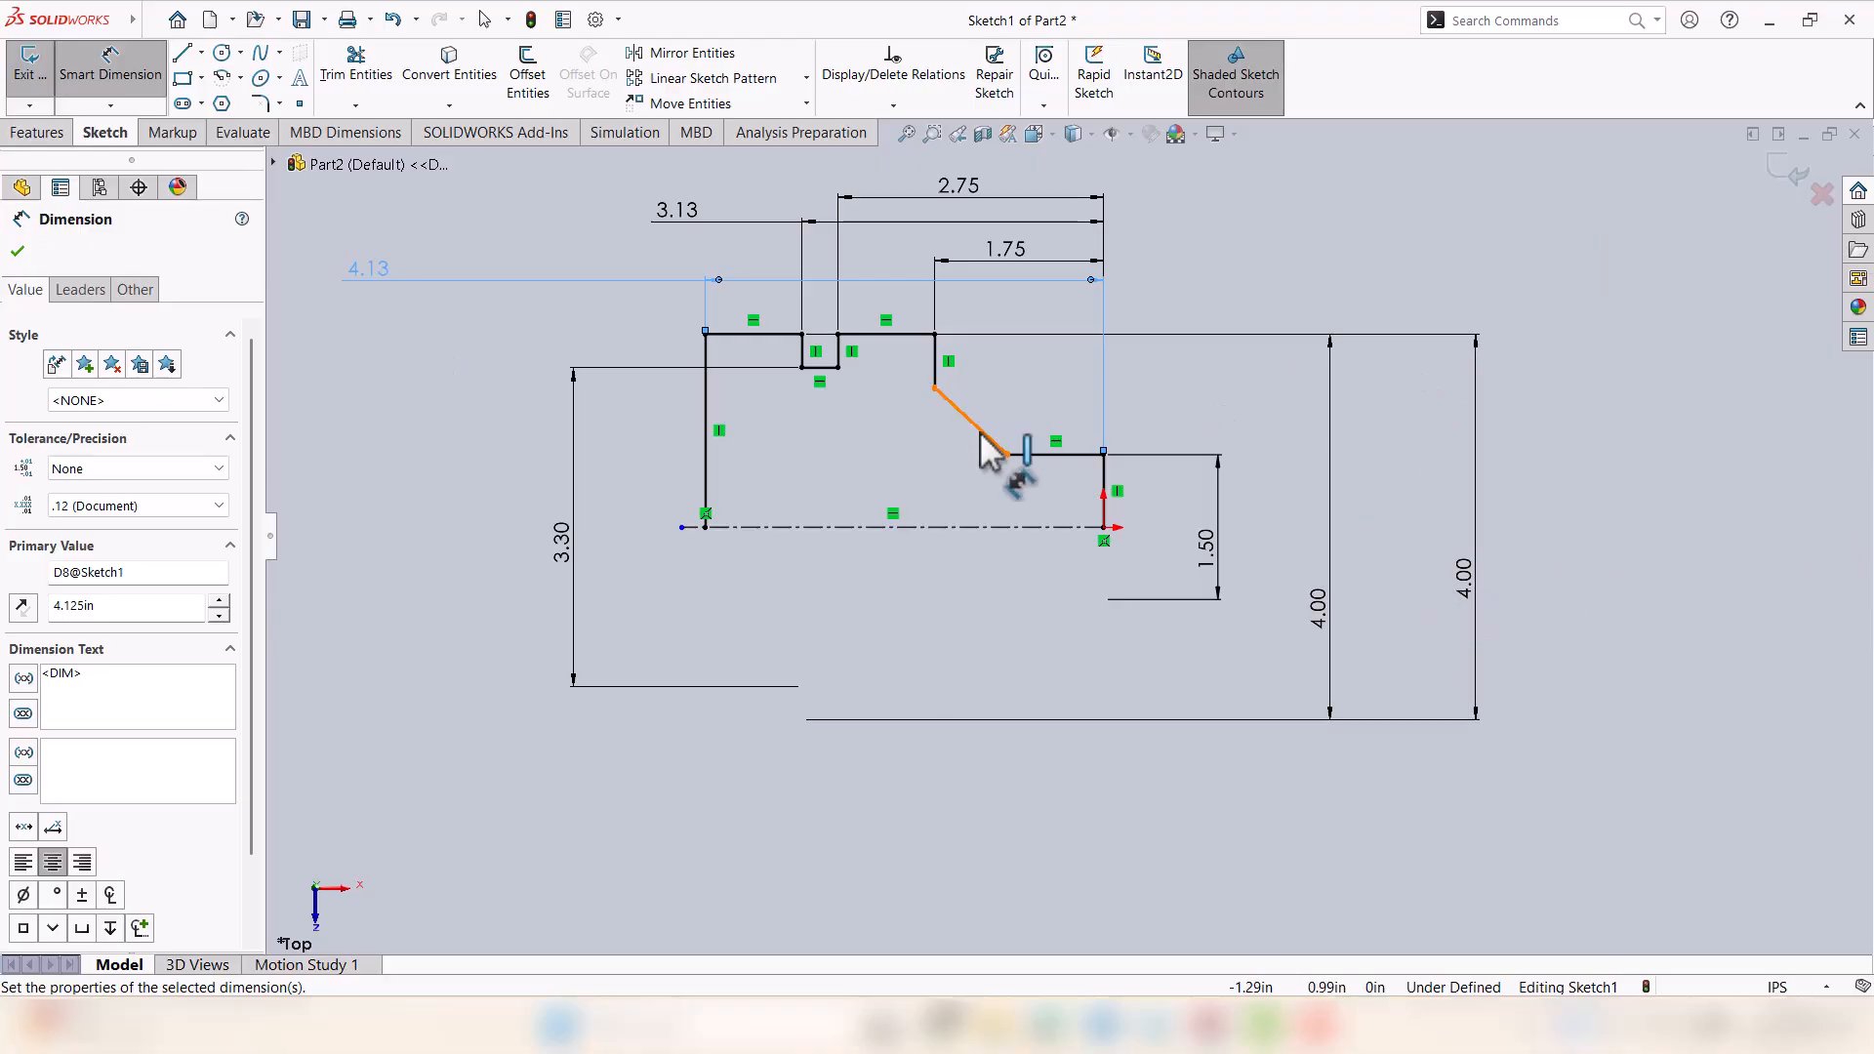
Dimension the angle between the sloped line and the adjoining lower horizontal edge as 135 degrees.
scroll(1081, 418, "down", 2)
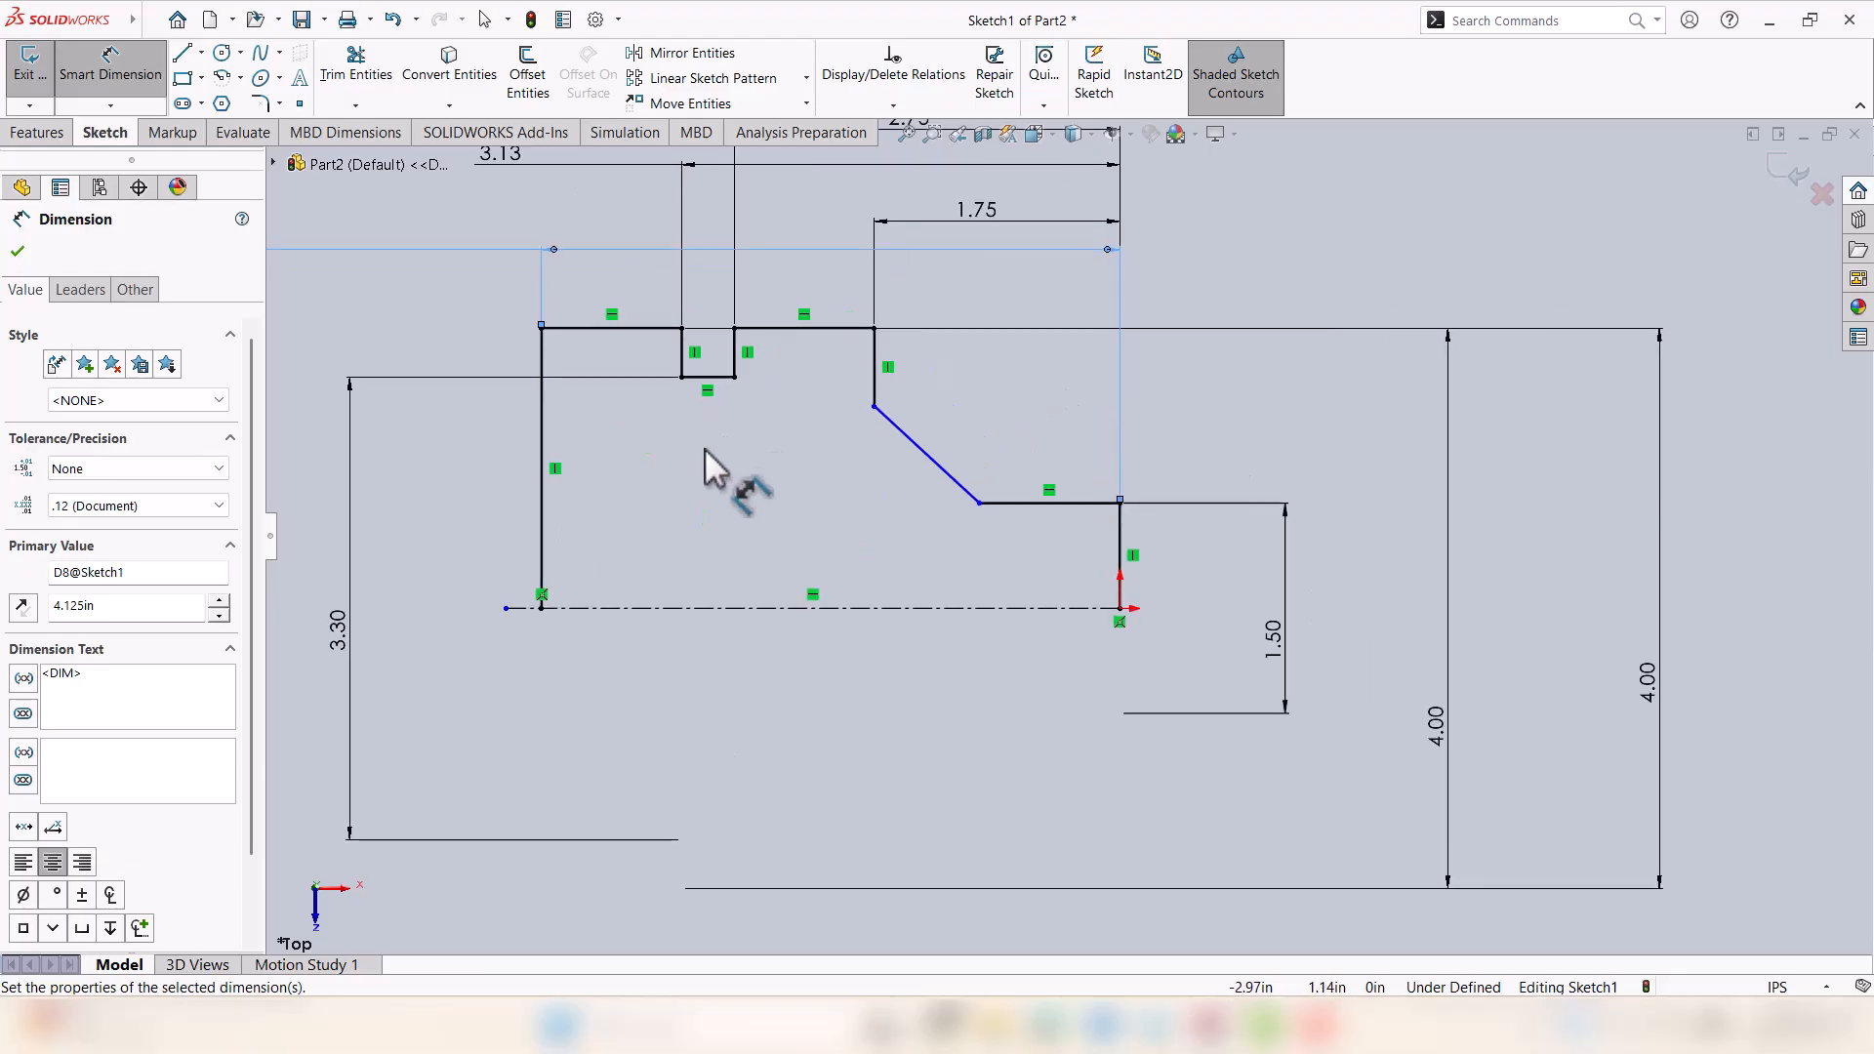
left_click(1017, 503)
left_click(952, 477)
left_click(989, 426)
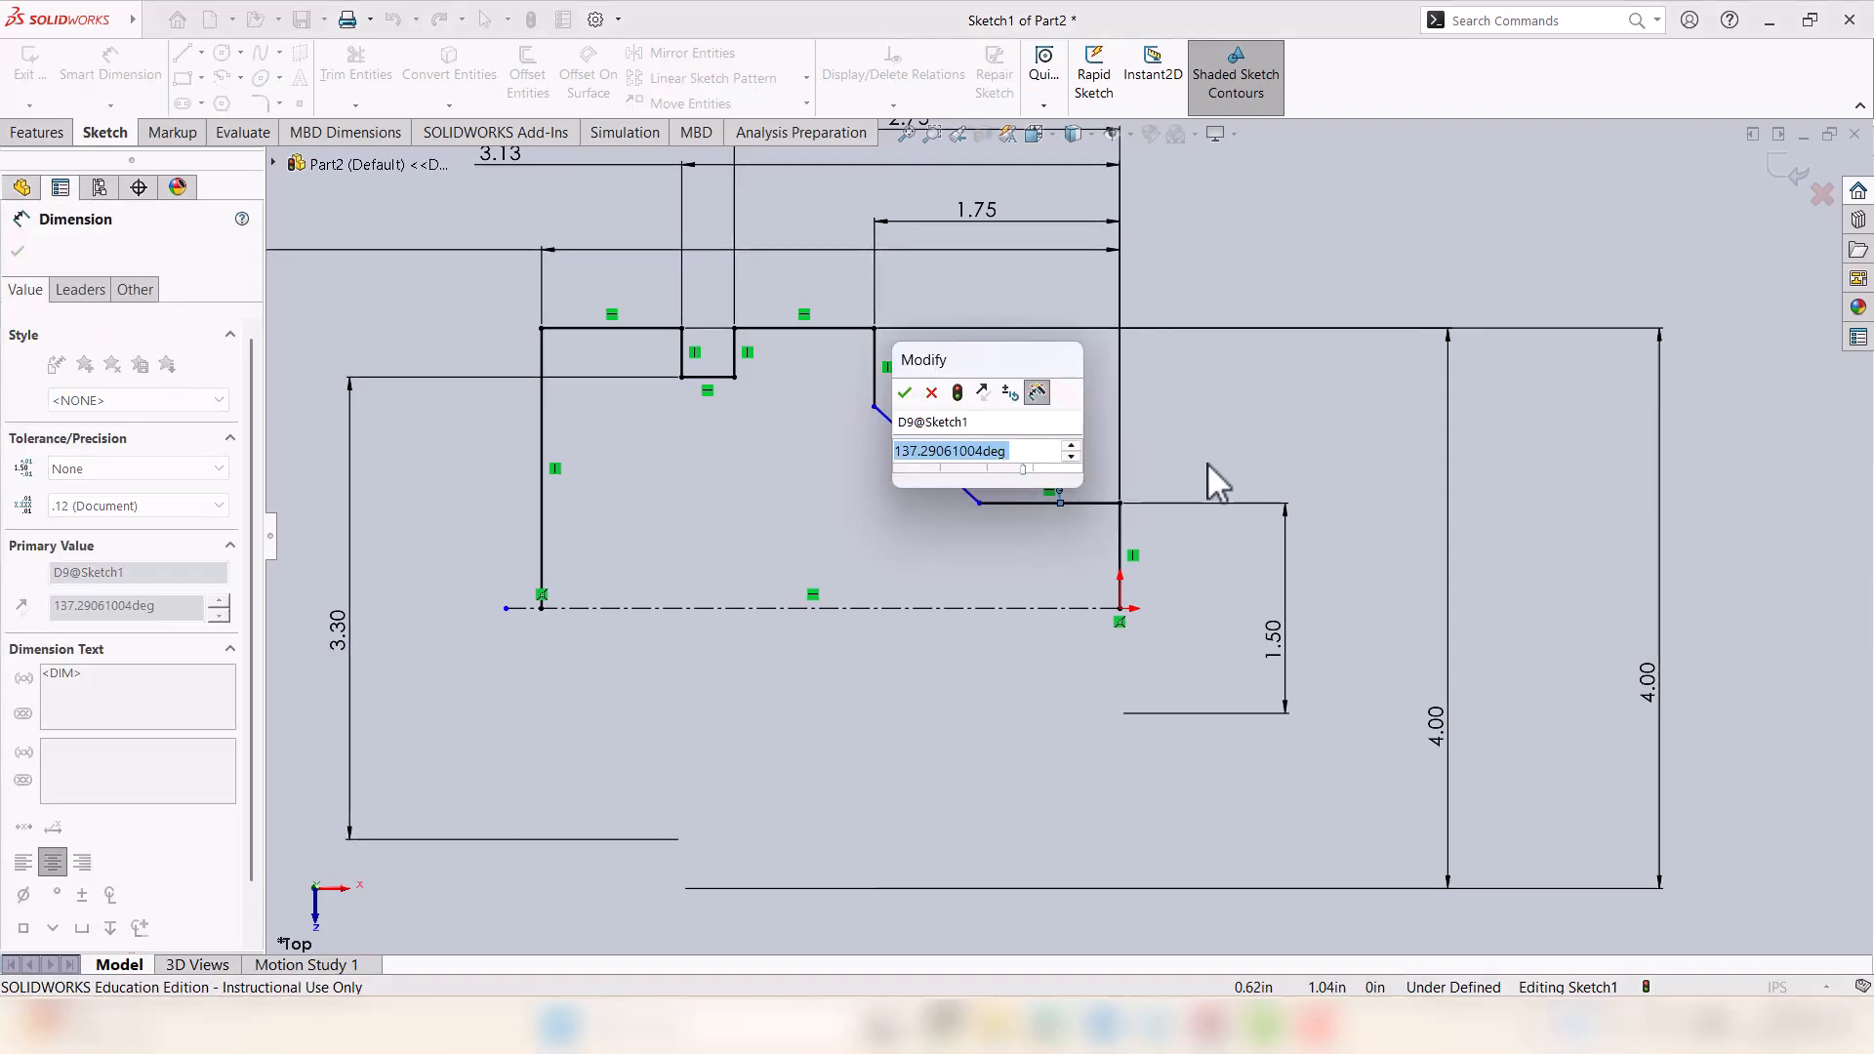
type("135")
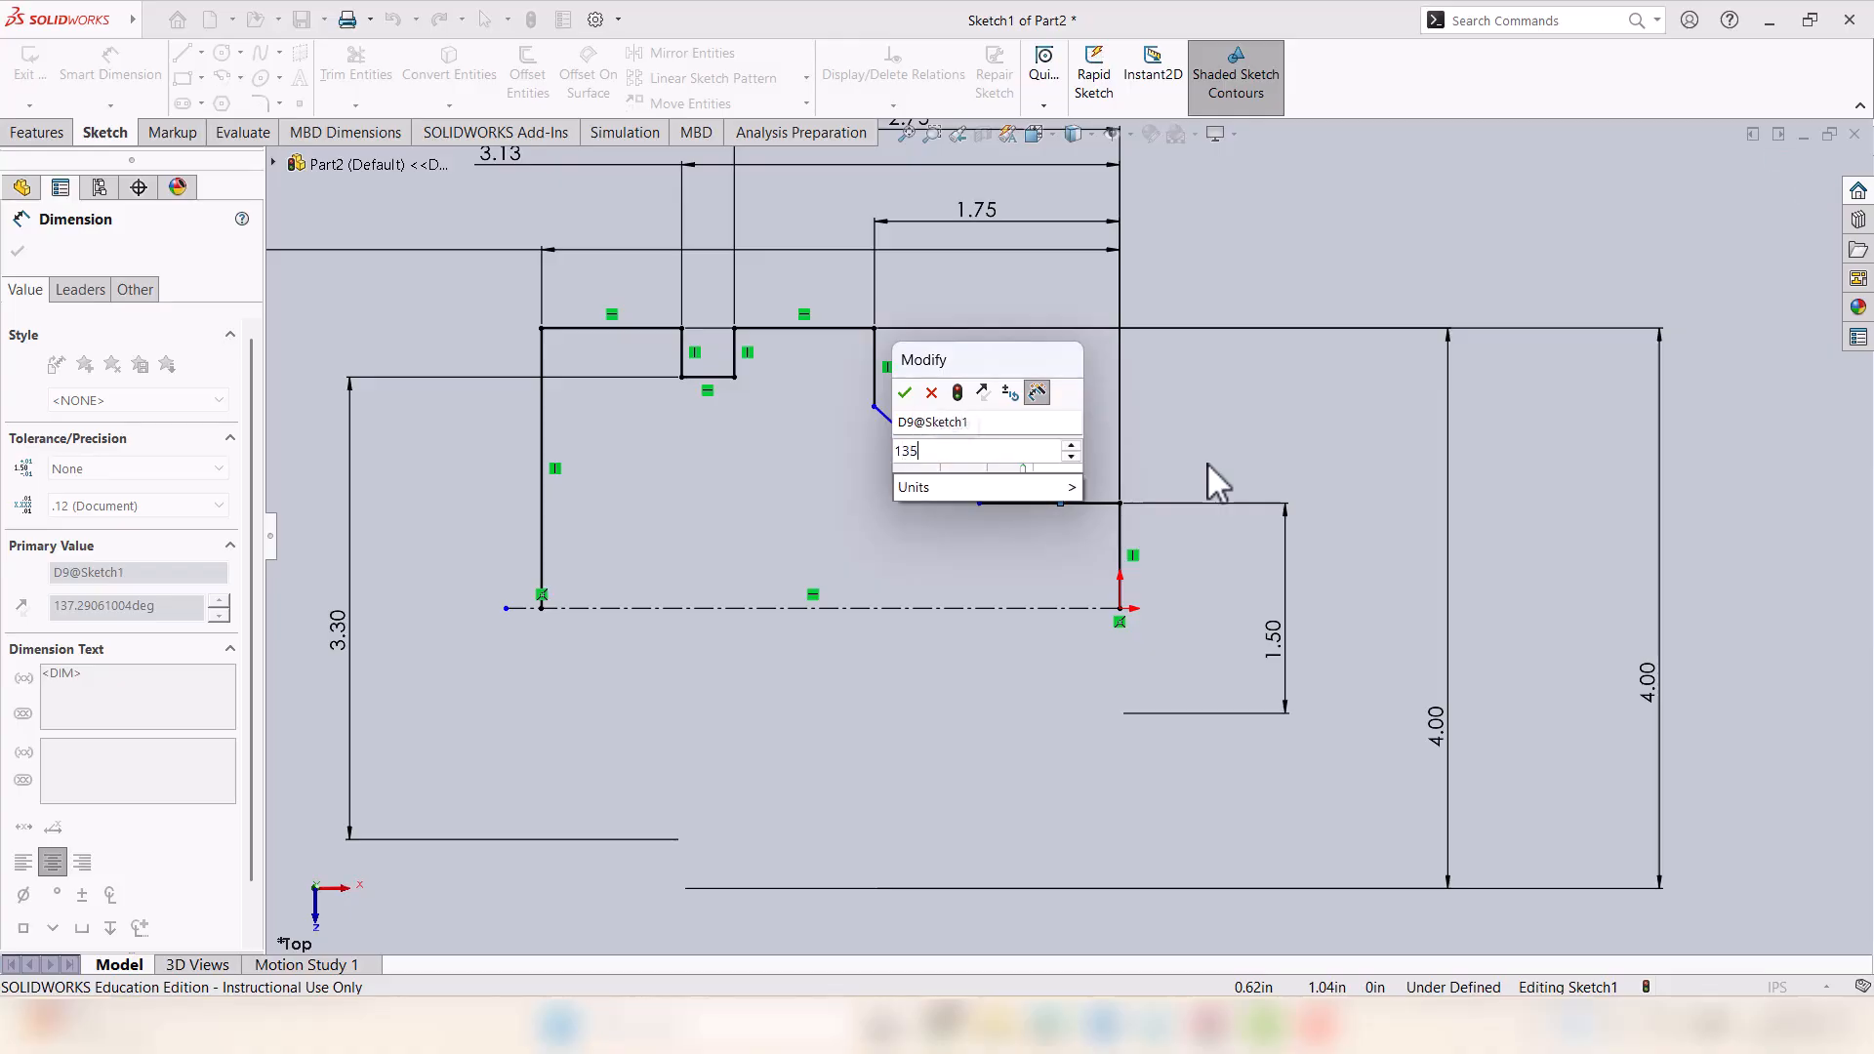
key("Return")
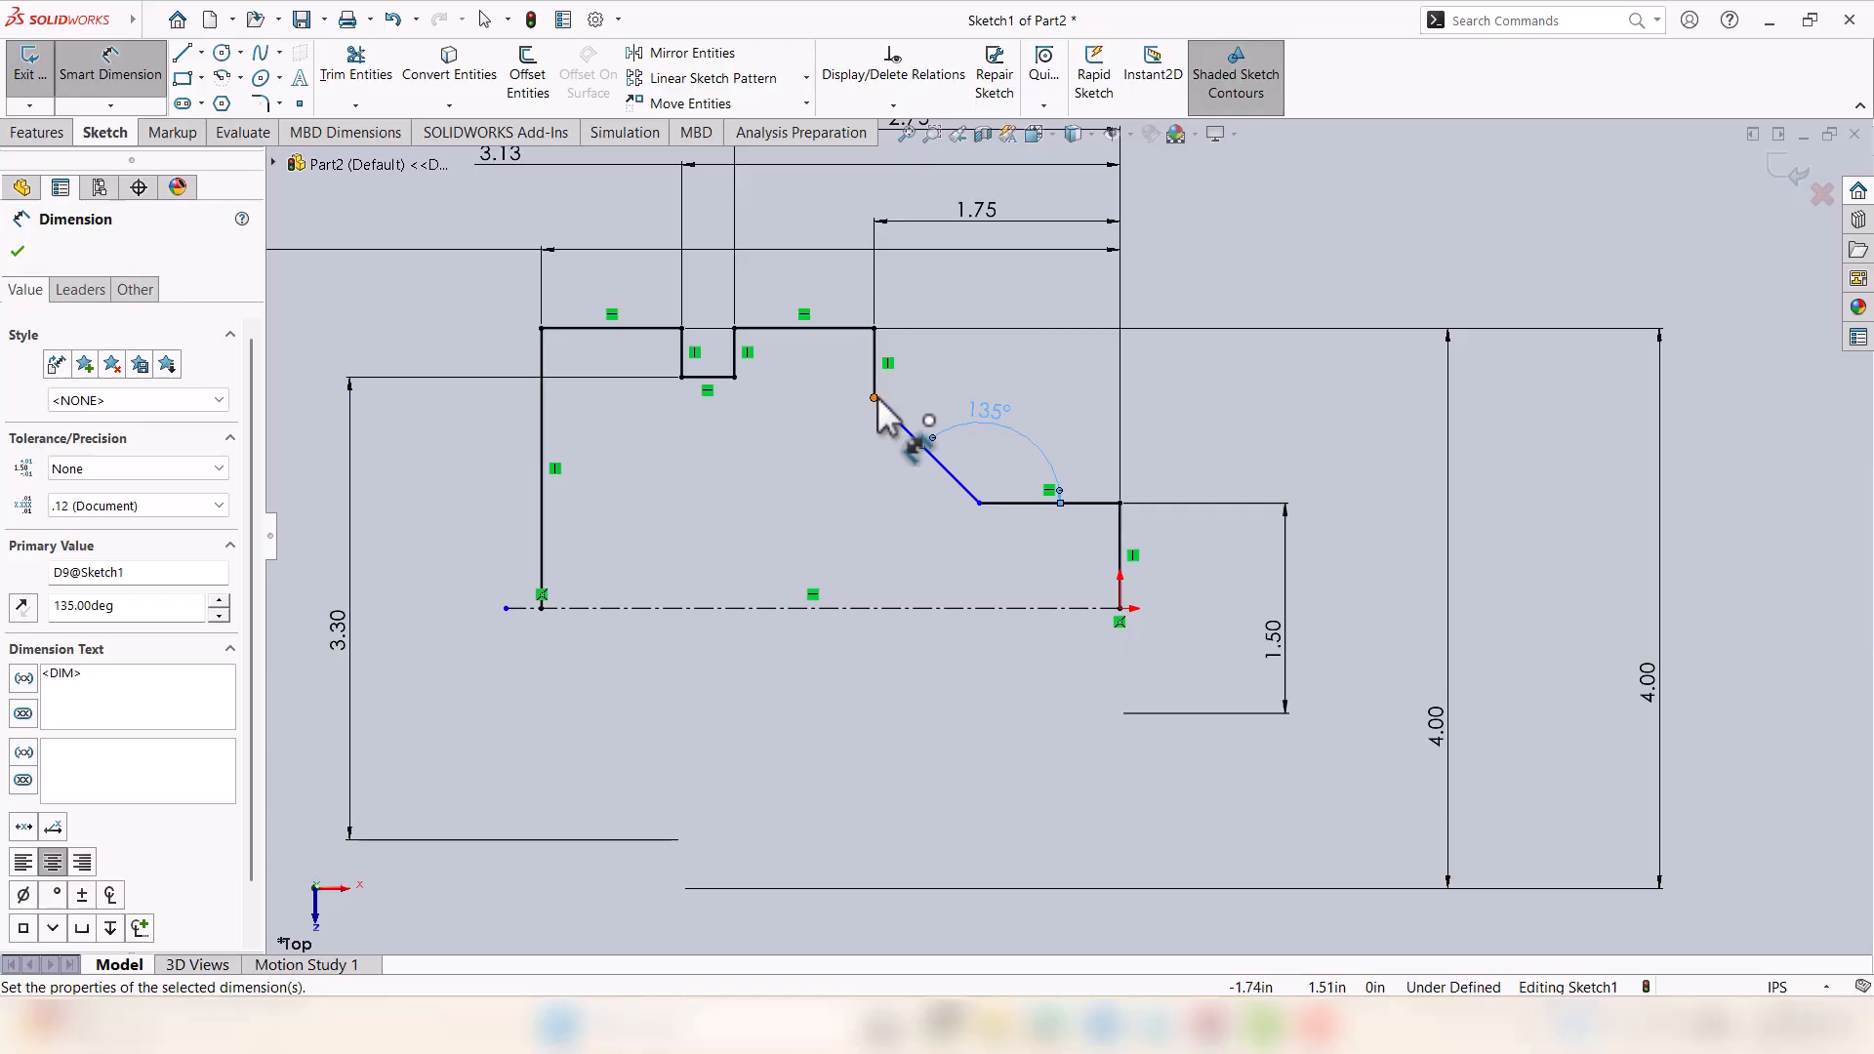
Dimension the upper end point of the sloped line as a 3 in diameter about the centerline.
left_click(963, 610)
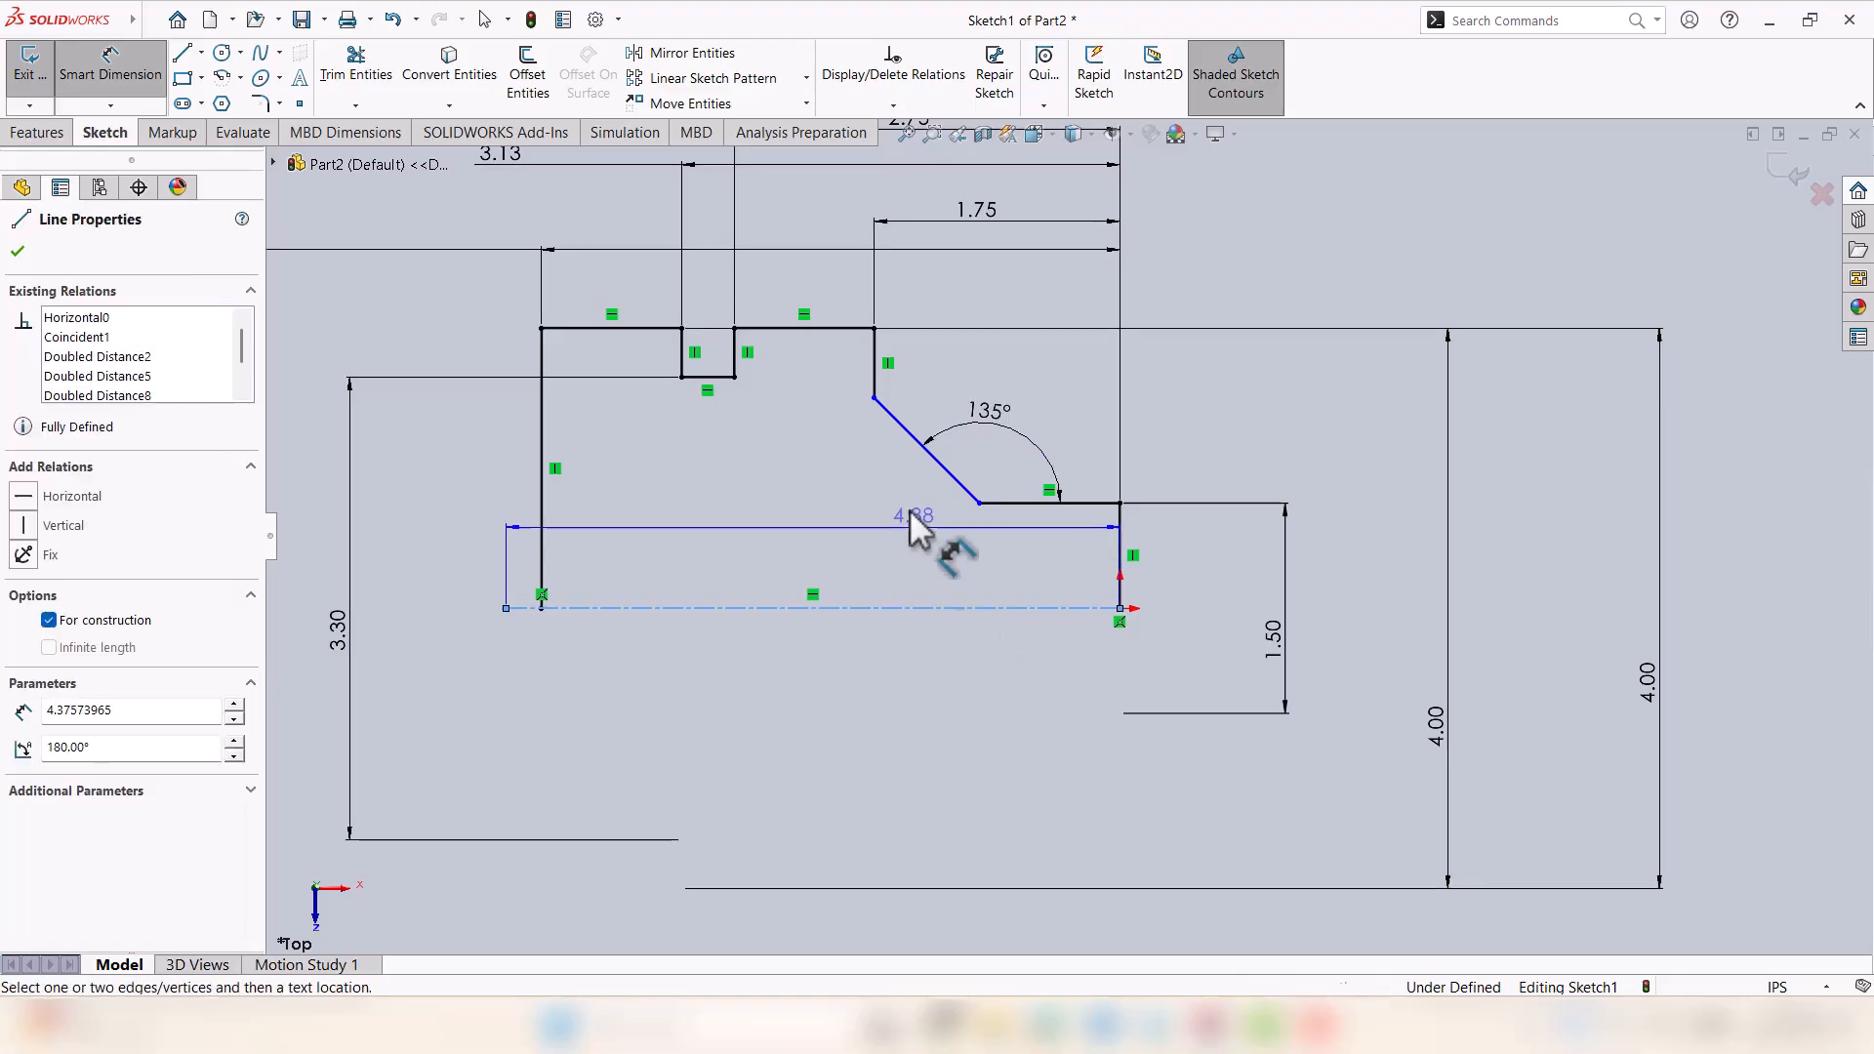
left_click(874, 398)
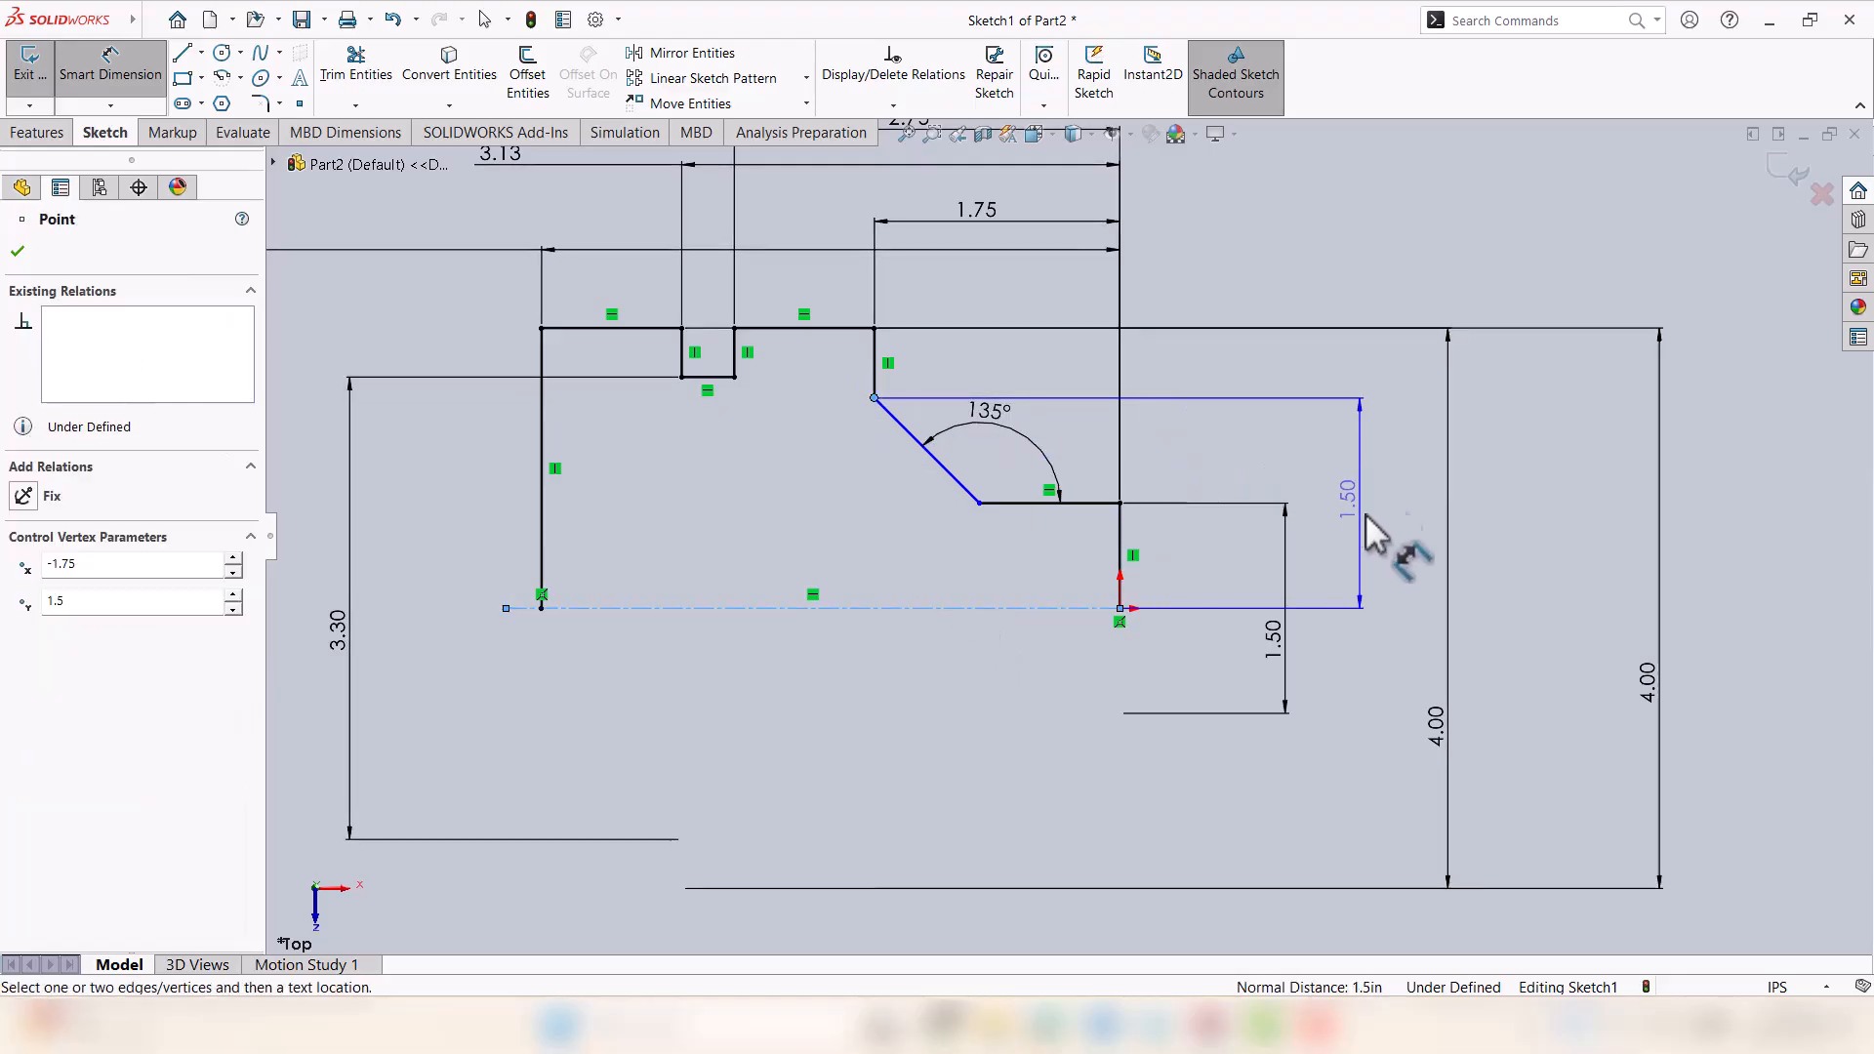
left_click(1365, 624)
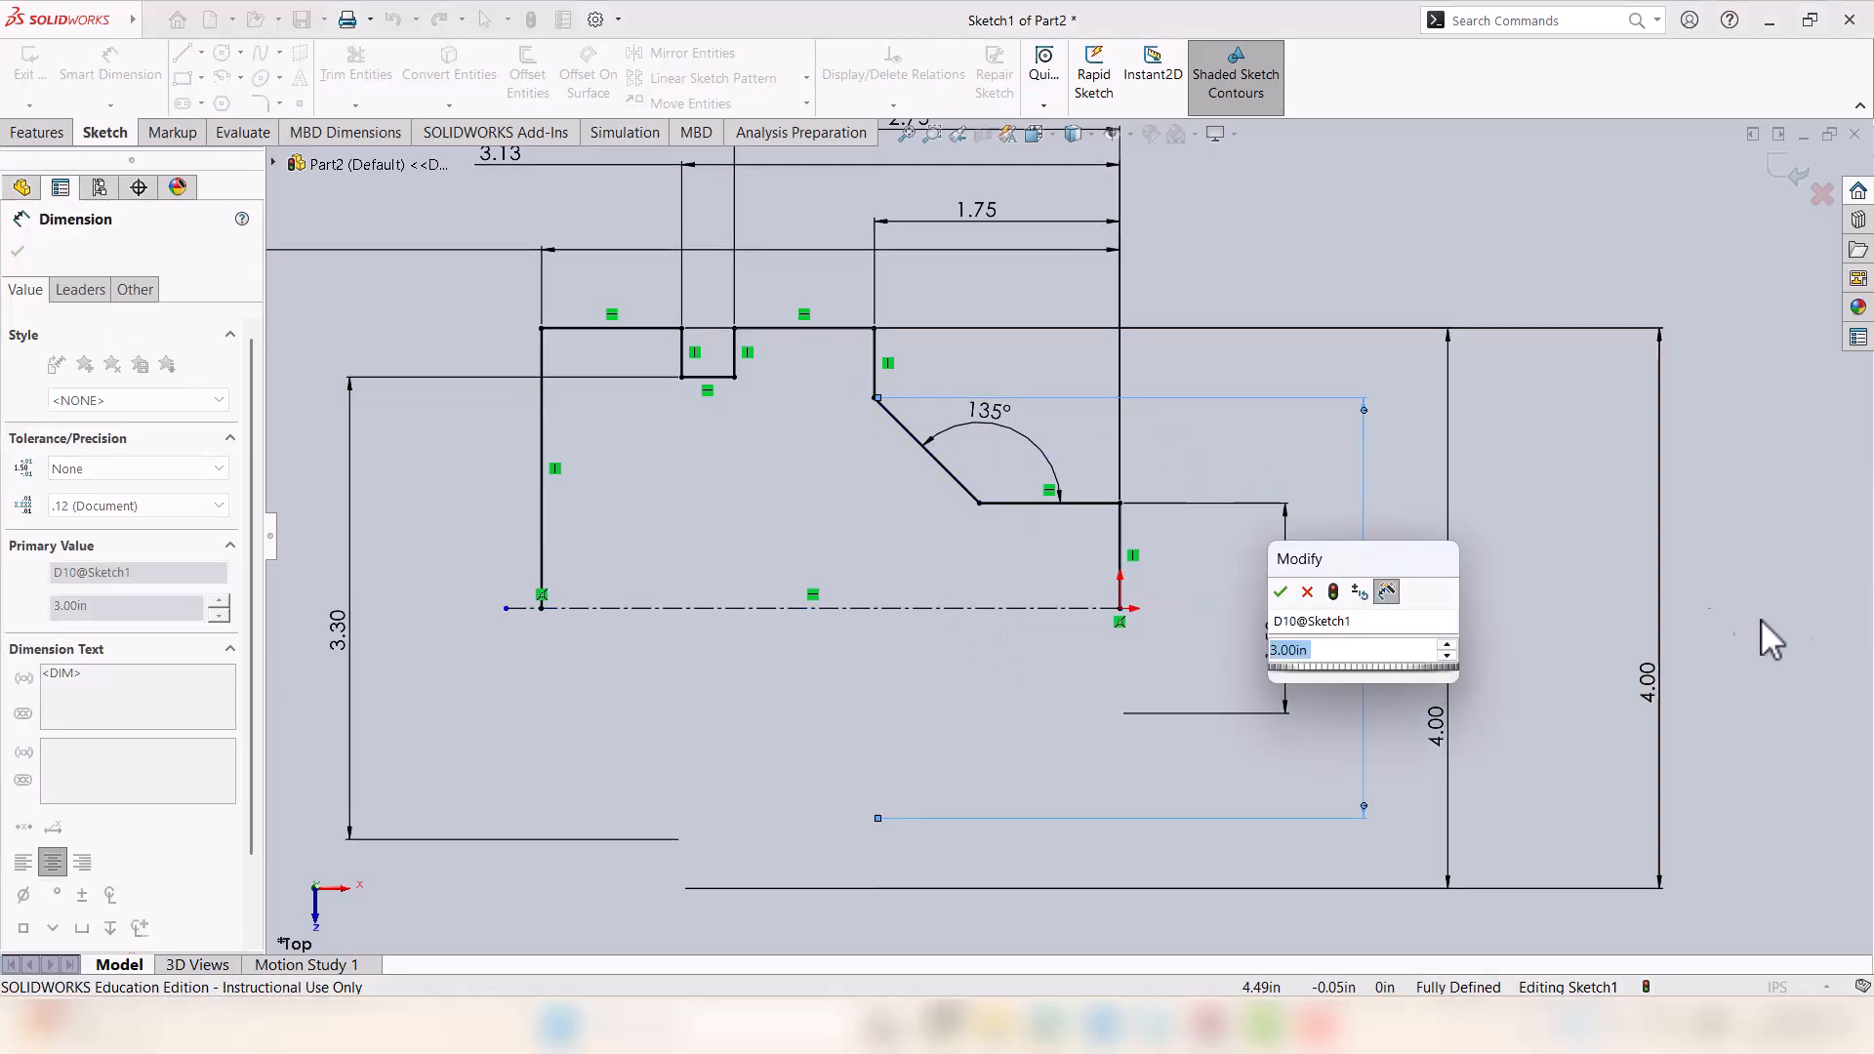
left_click(1282, 592)
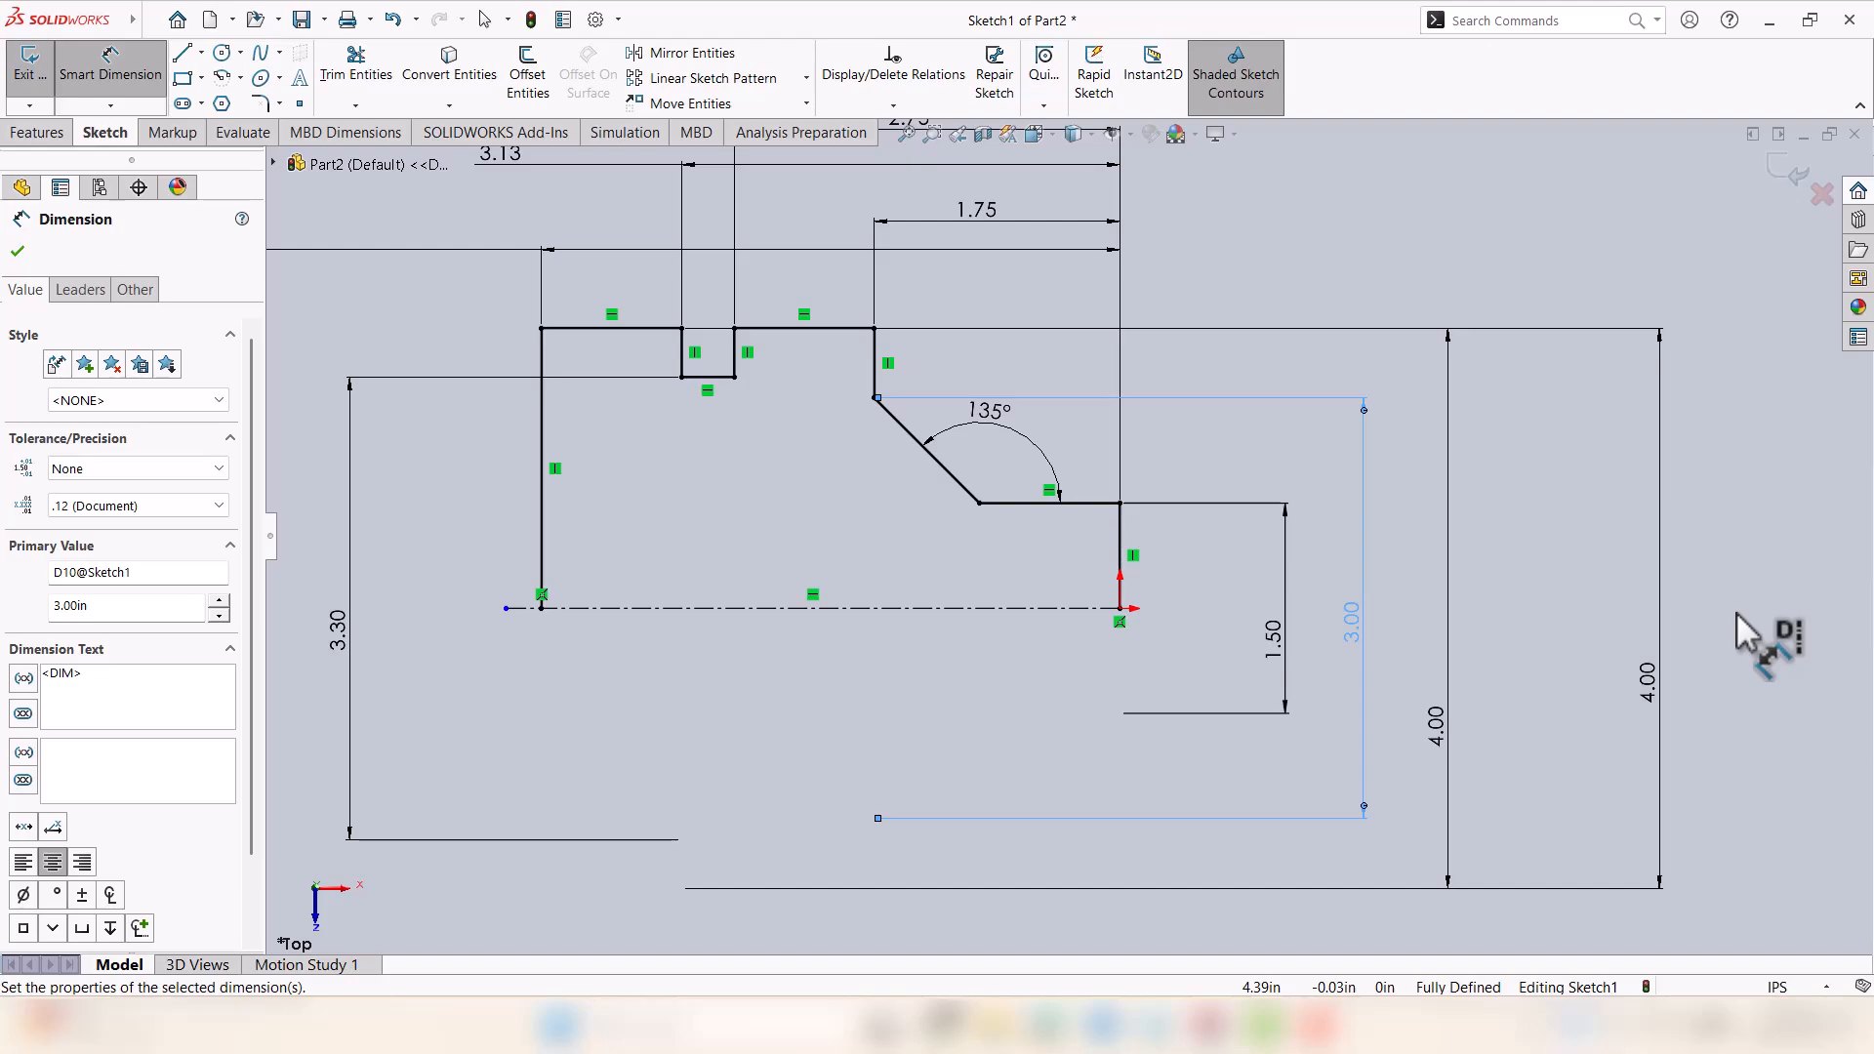
Add a 0.25 in sketch fillet to the corner between the lower horizontal edge and the end edge at the origin.
scroll(913, 654, "down", 2)
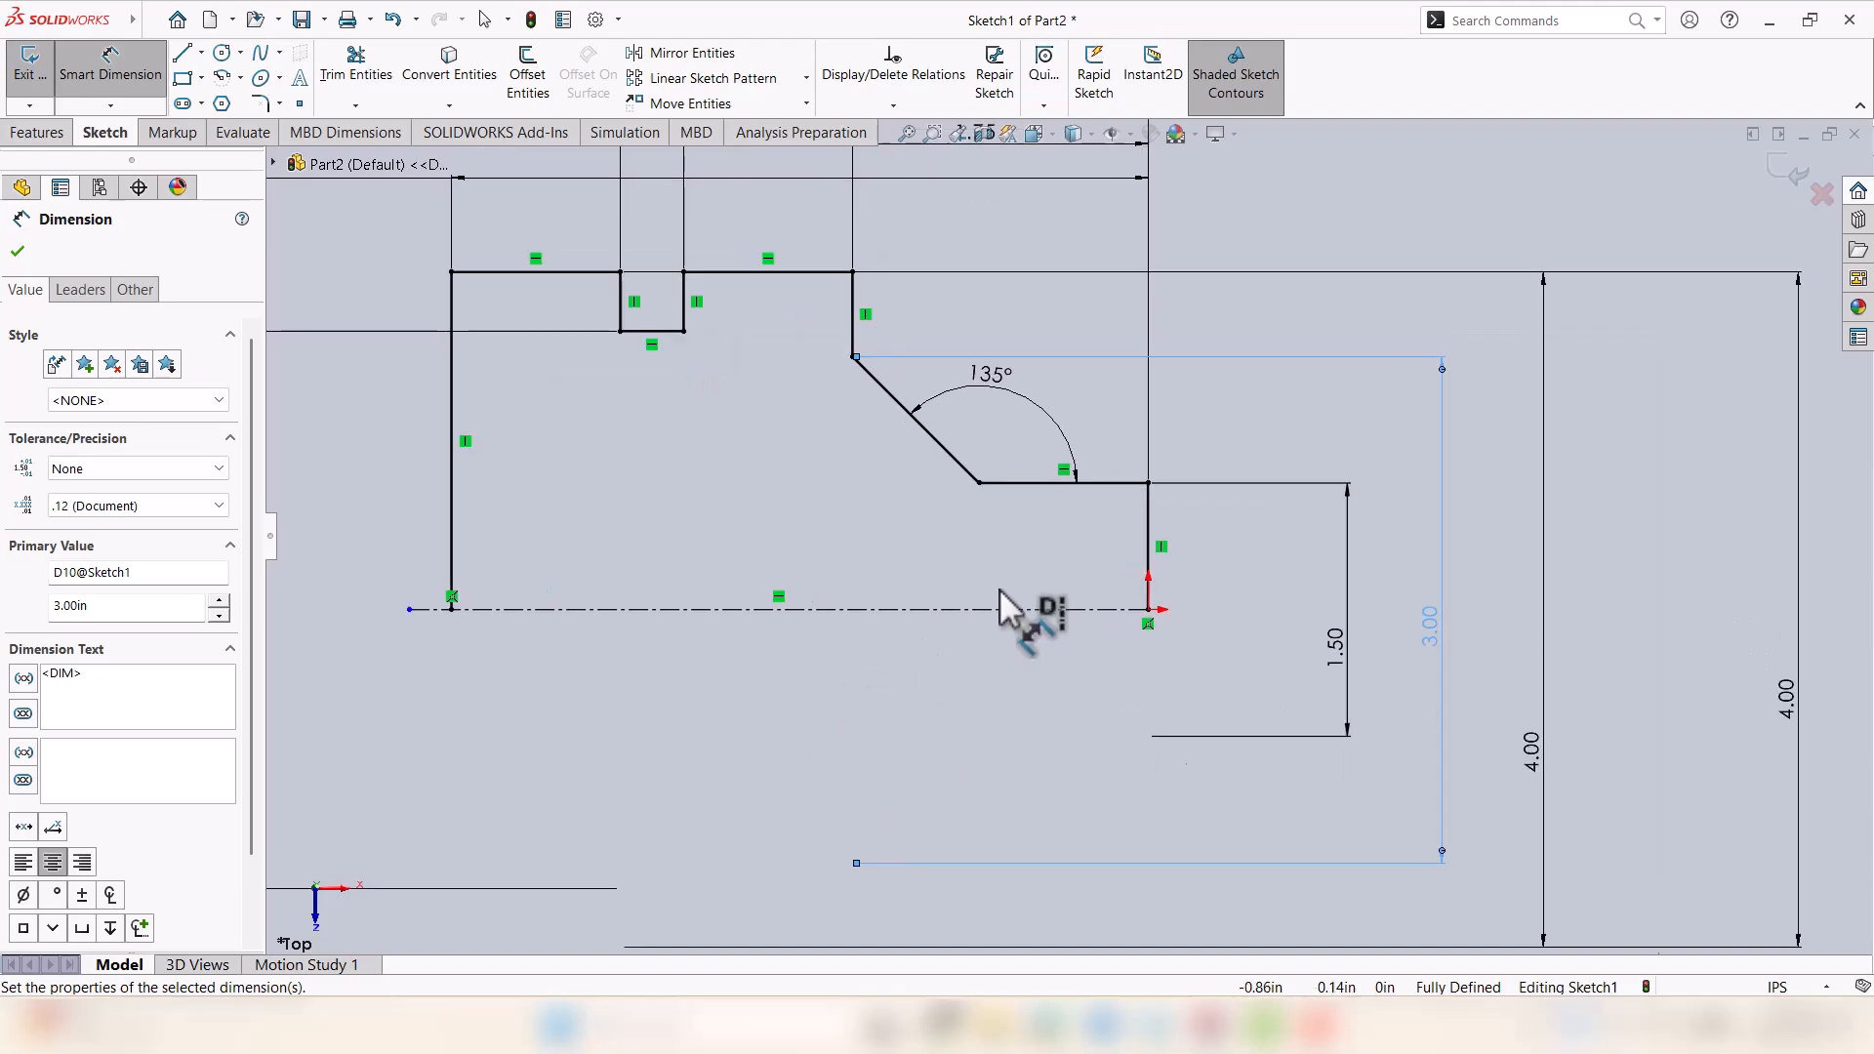
scroll(999, 589, "up", 3)
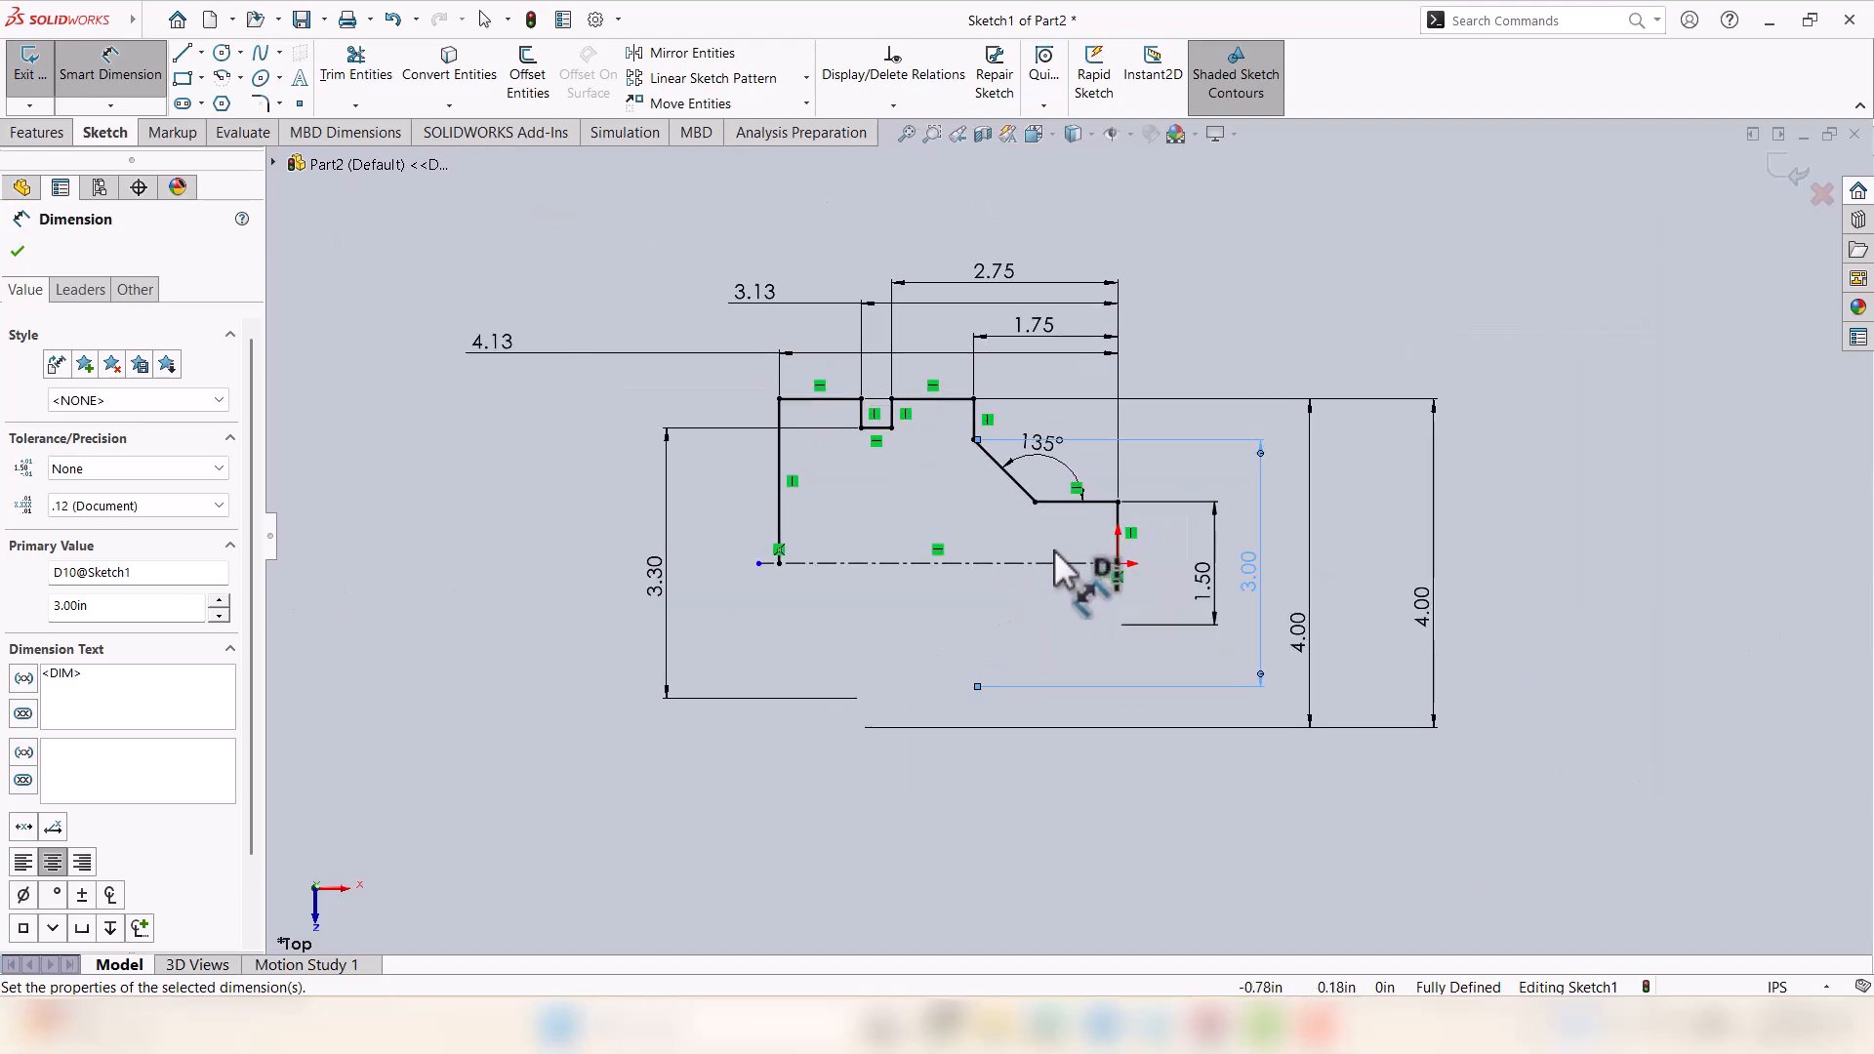
scroll(1054, 548, "down", 2)
scroll(1033, 251, "down", 3)
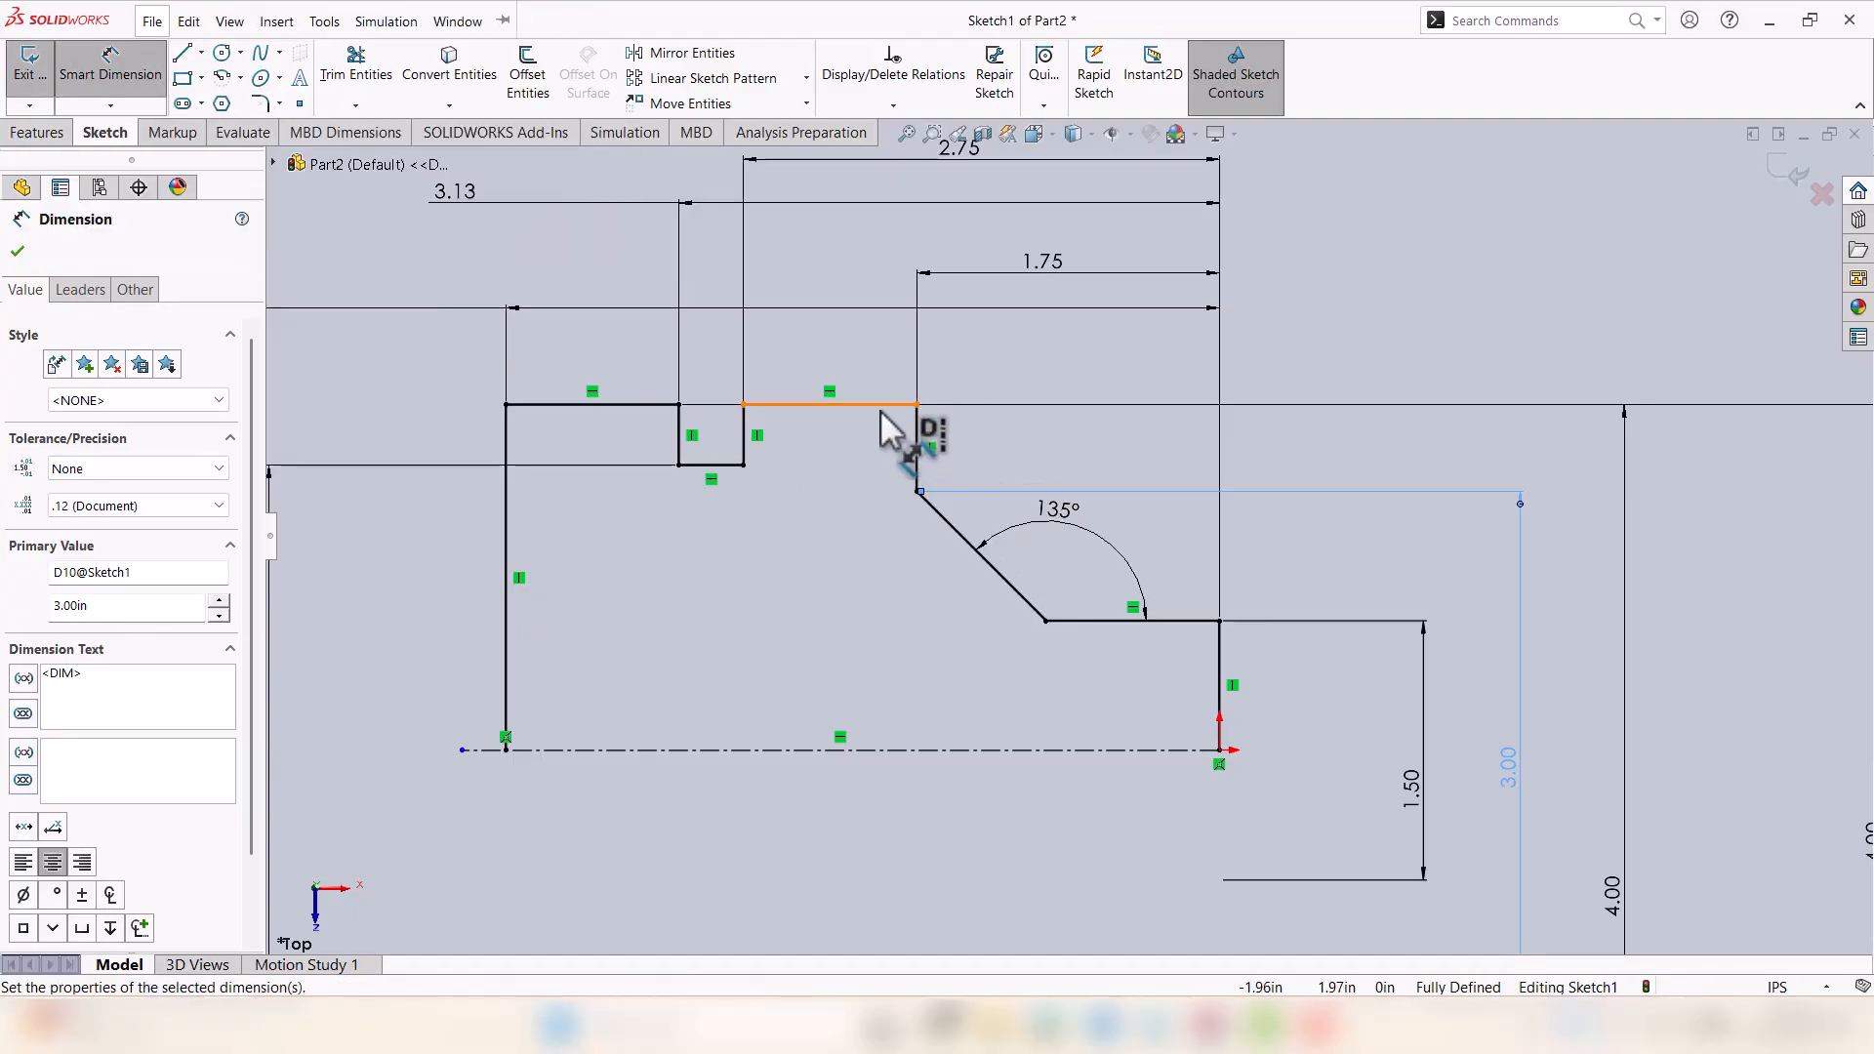
left_click(261, 100)
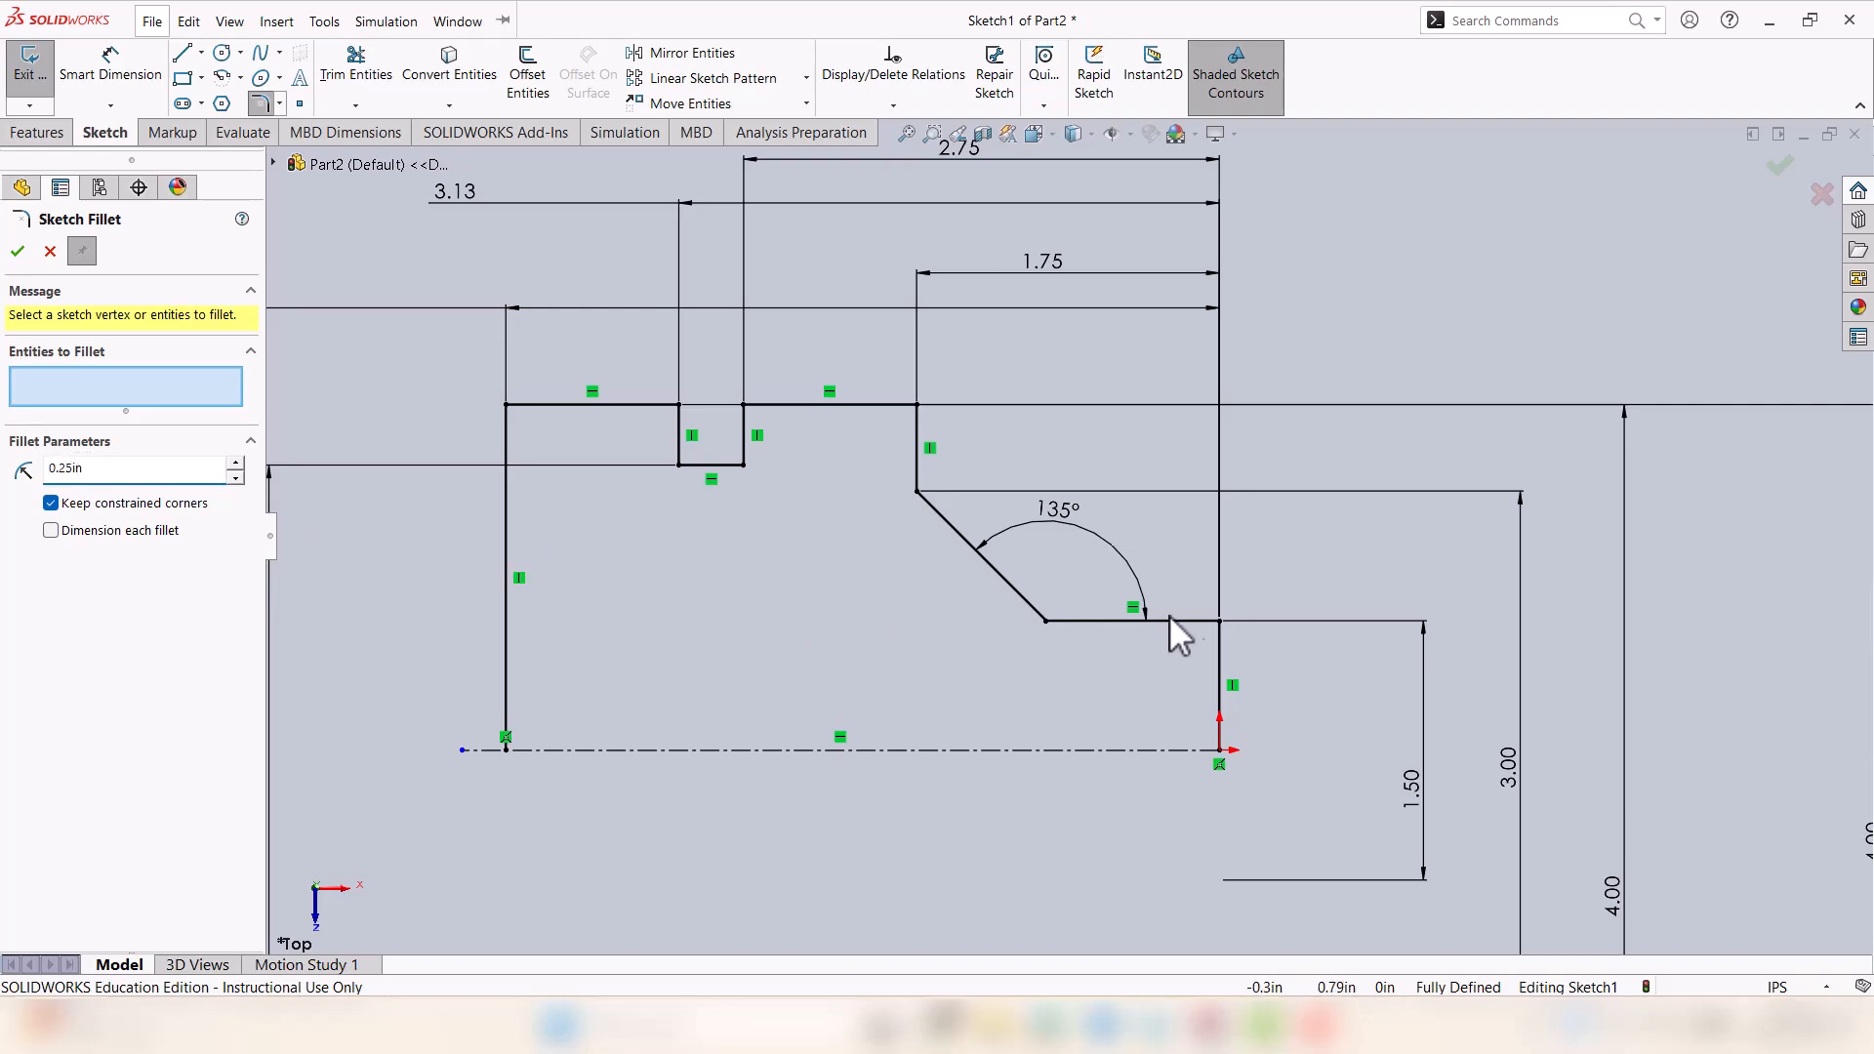
left_click(1219, 622)
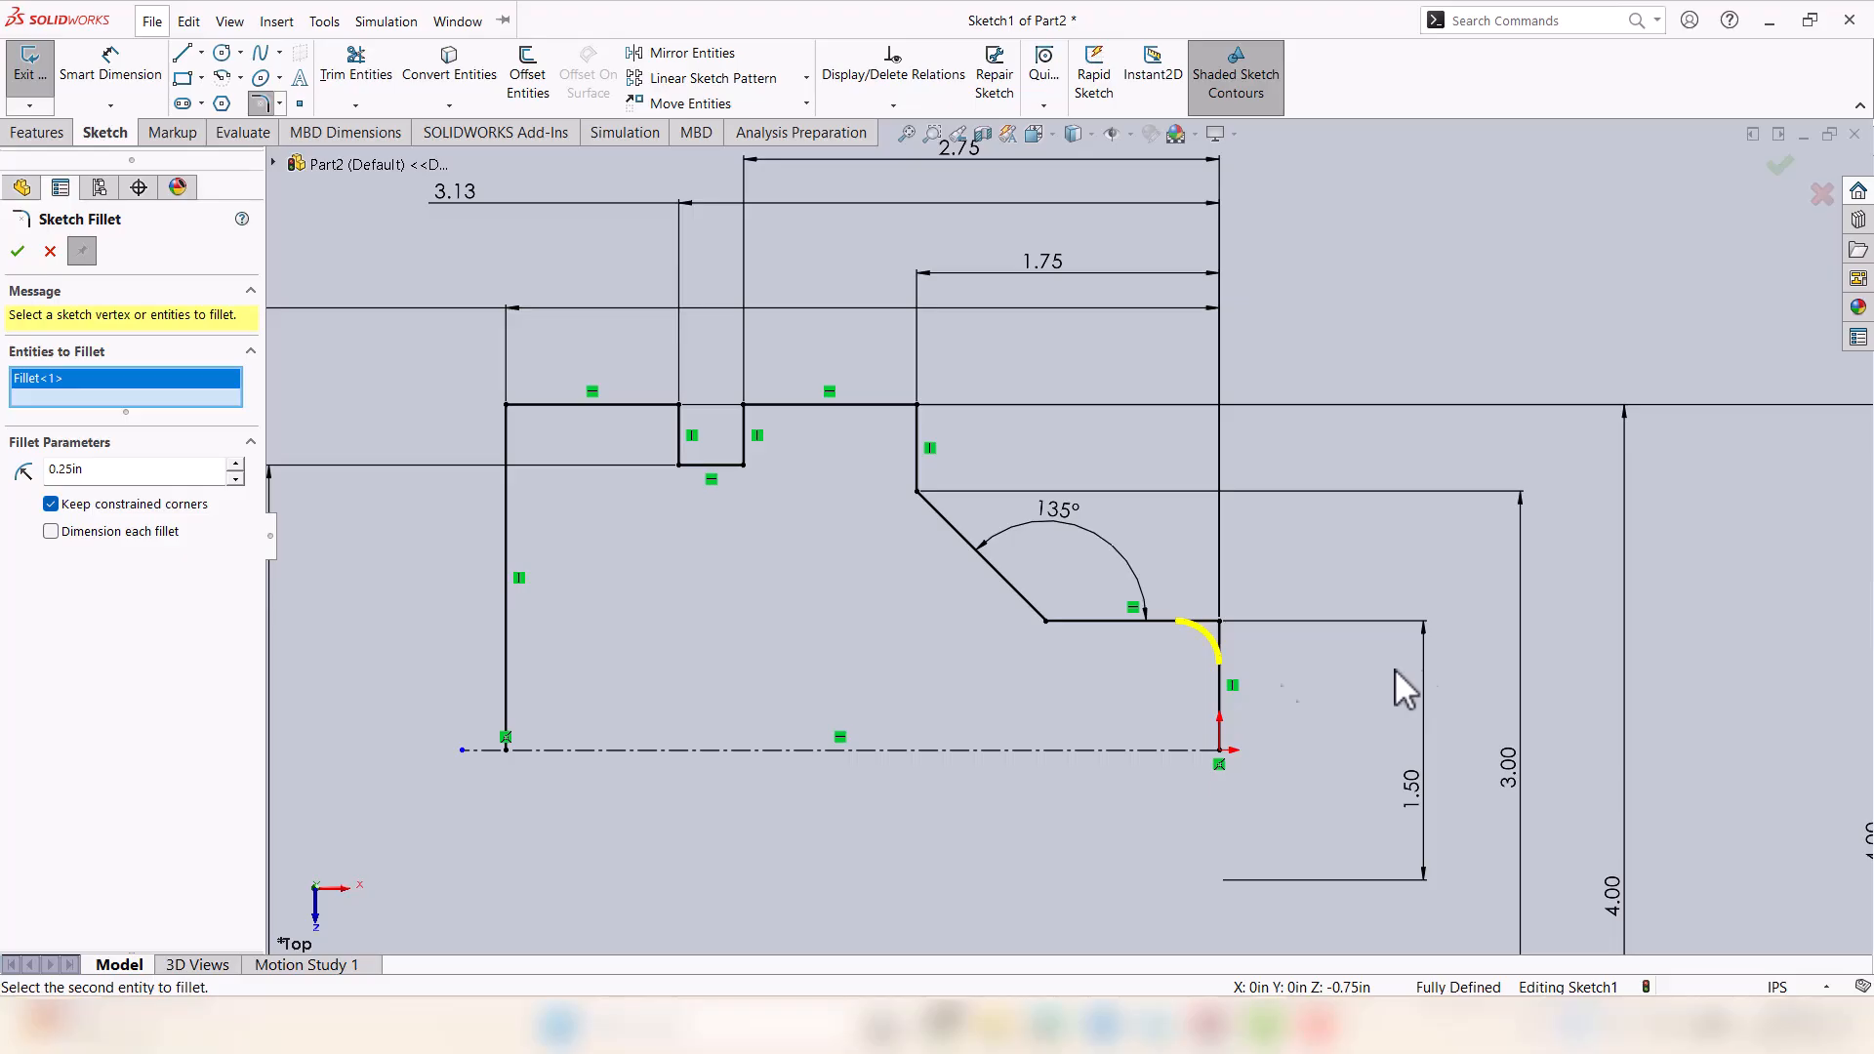
left_click(16, 253)
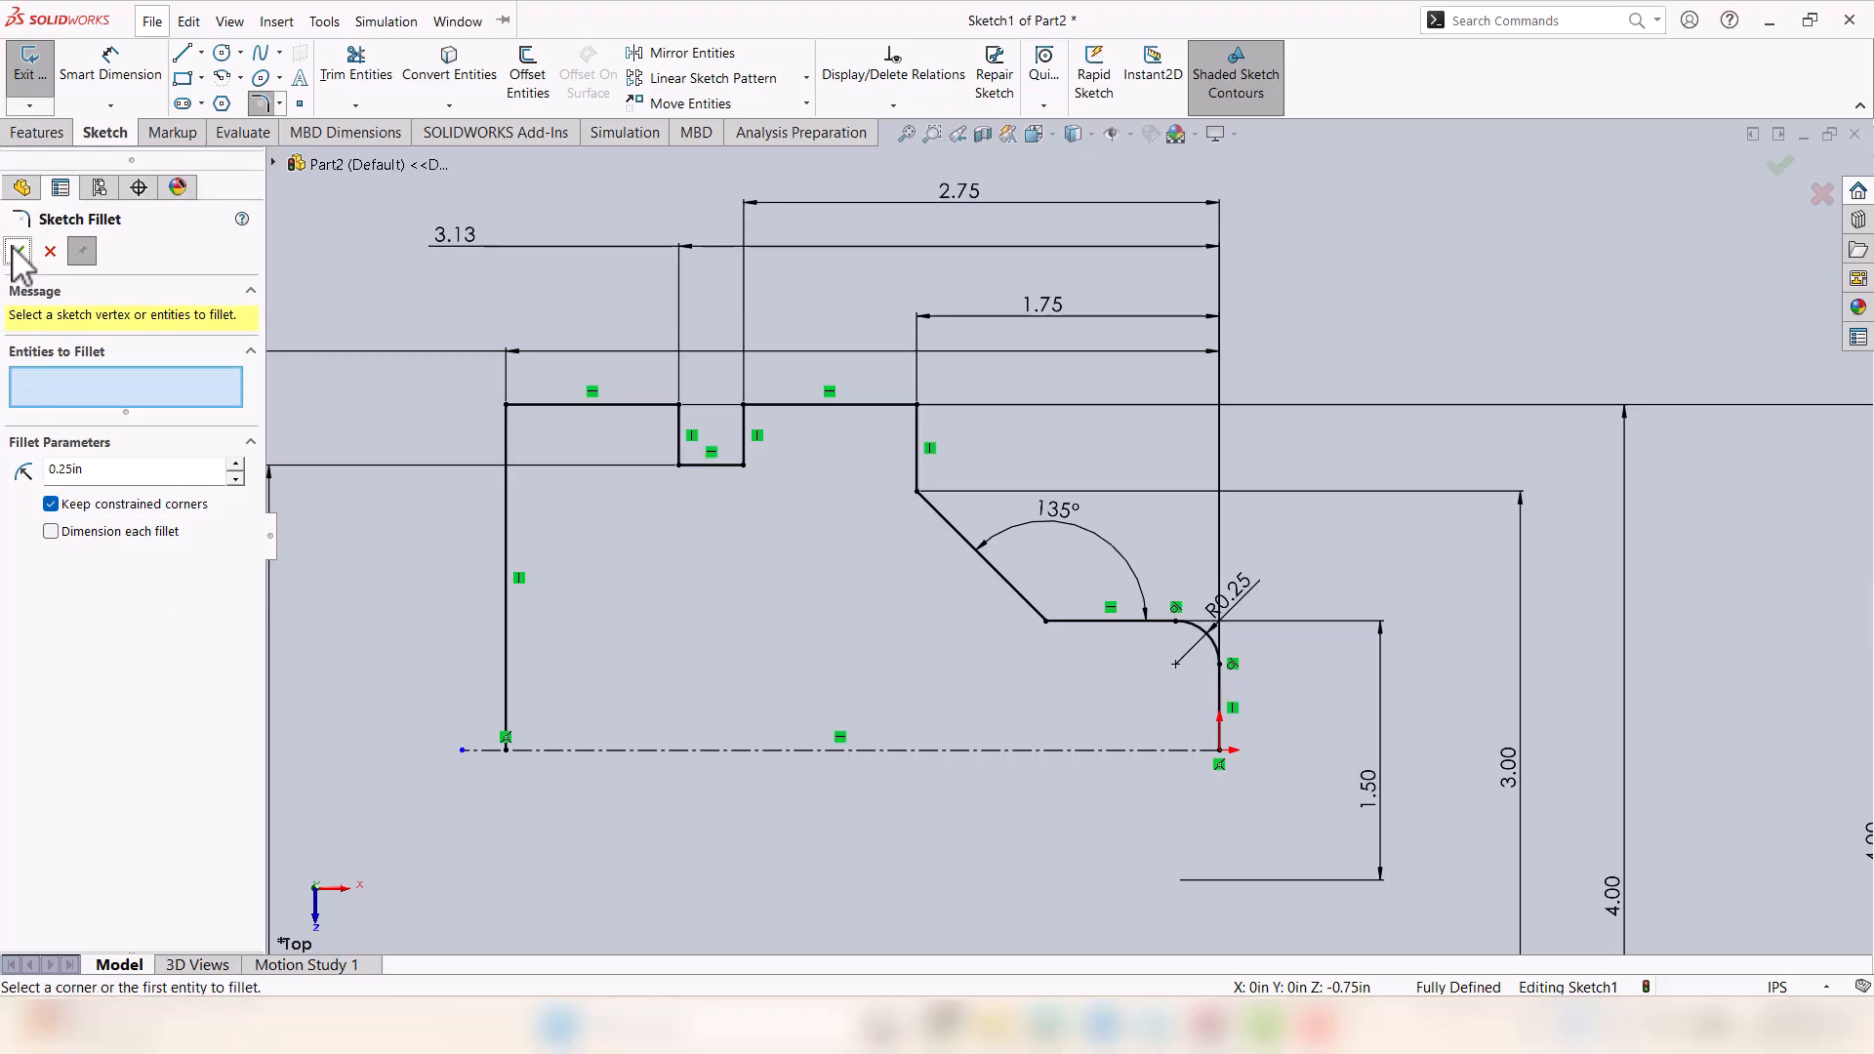
Add a 0.125 in equal-distance sketch chamfer to the corner between the profile's top edge and the riser above the slope.
scroll(1329, 634, "down", 3)
scroll(1379, 623, "up", 5)
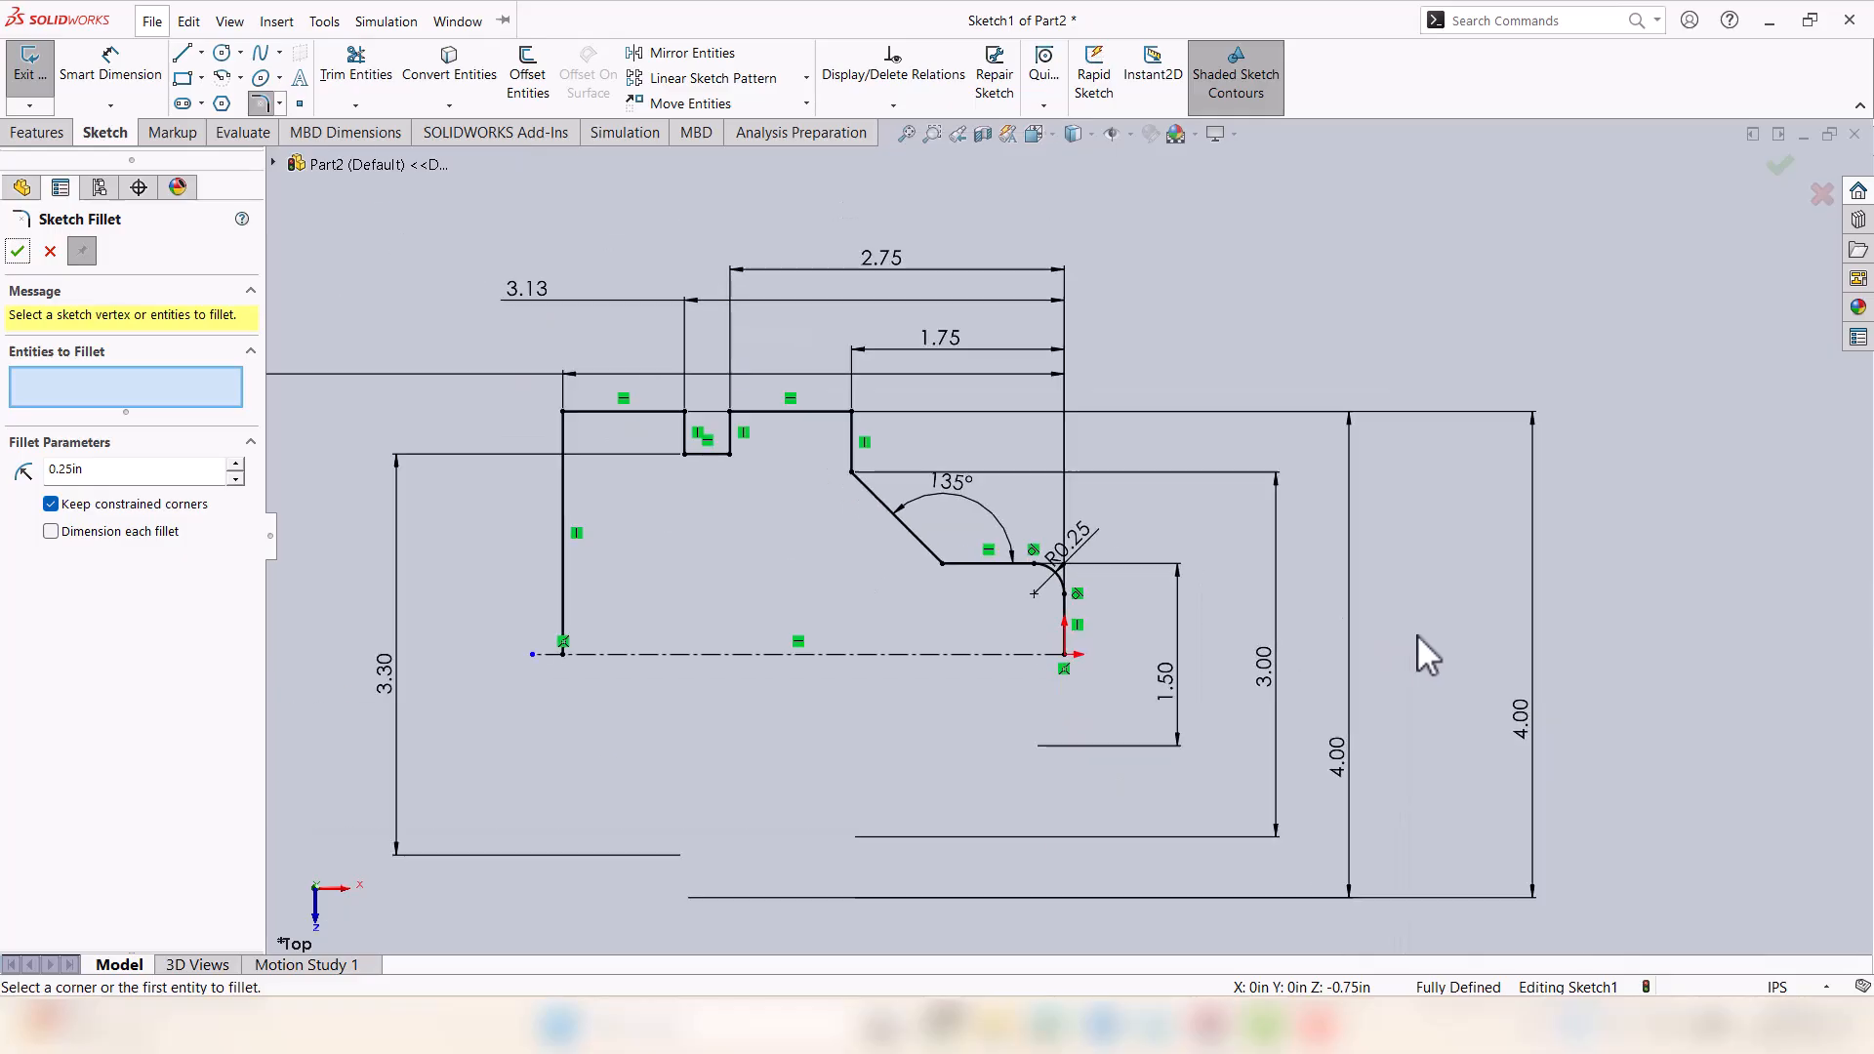
scroll(1448, 638, "up", 1)
scroll(793, 430, "down", 3)
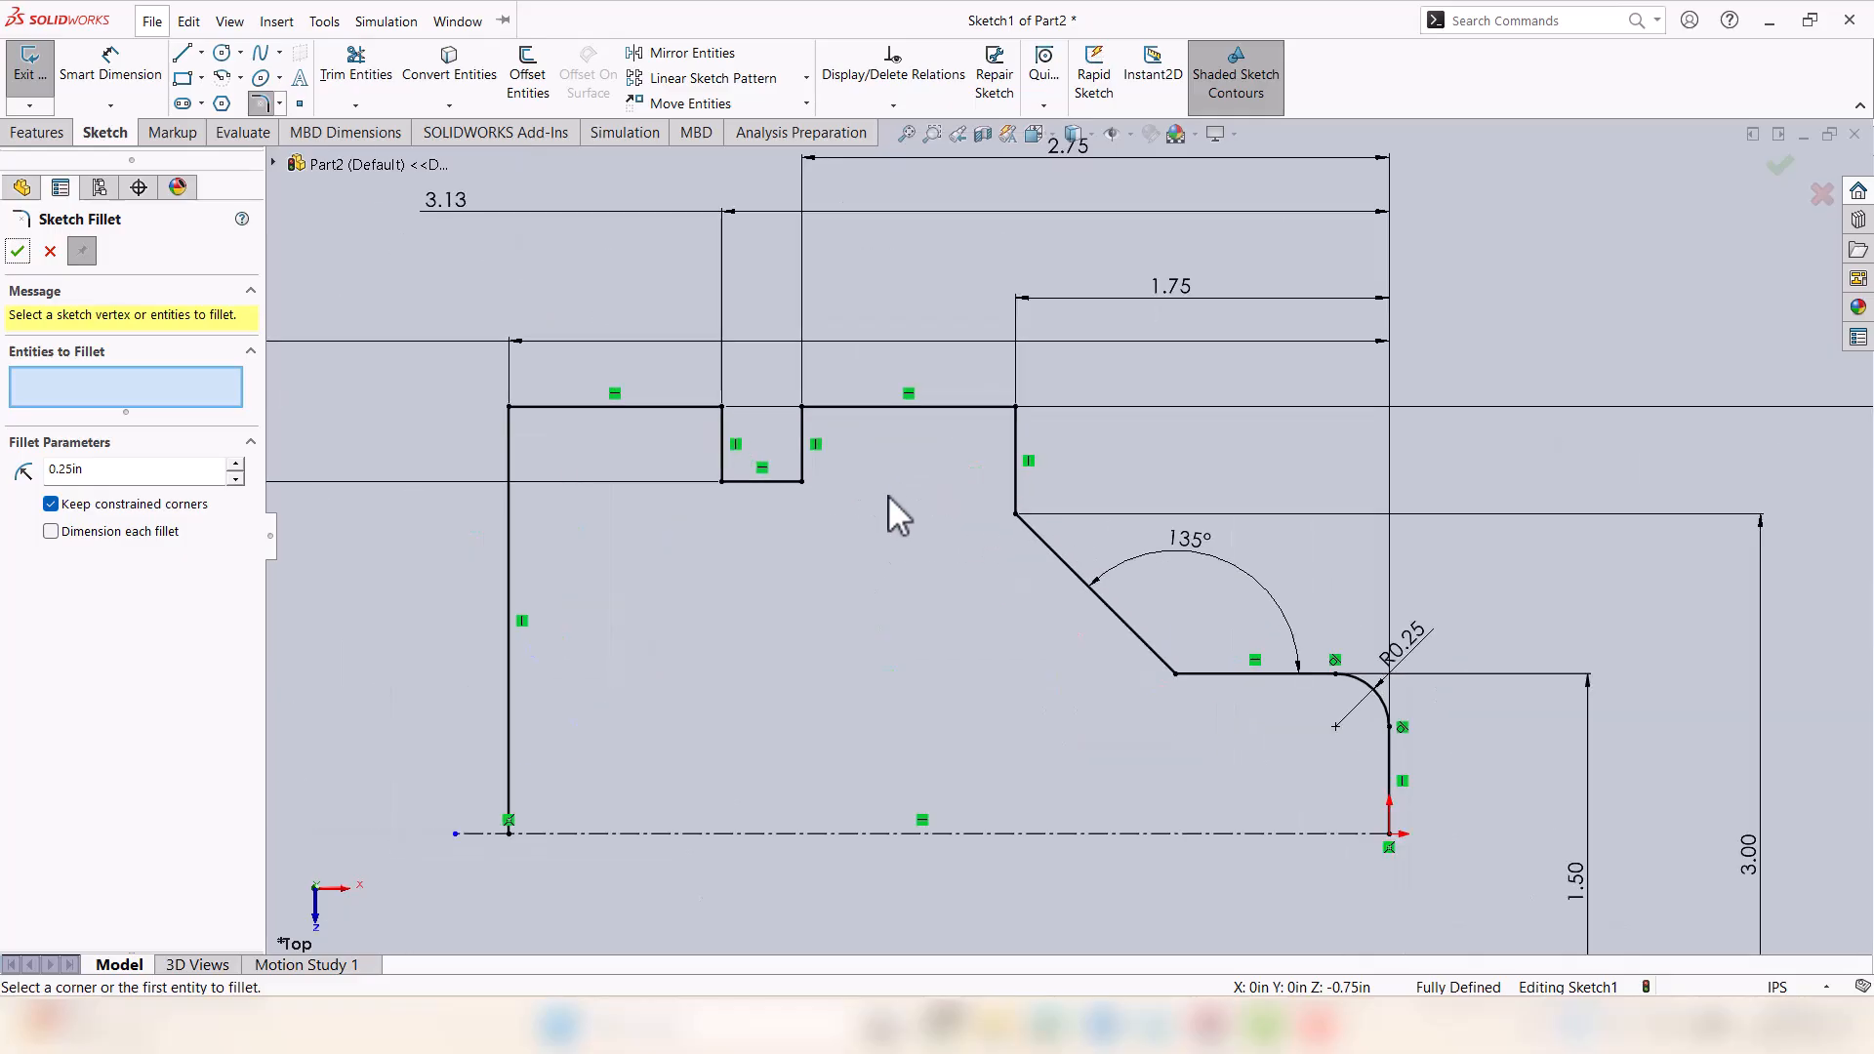
scroll(1073, 546, "up", 1)
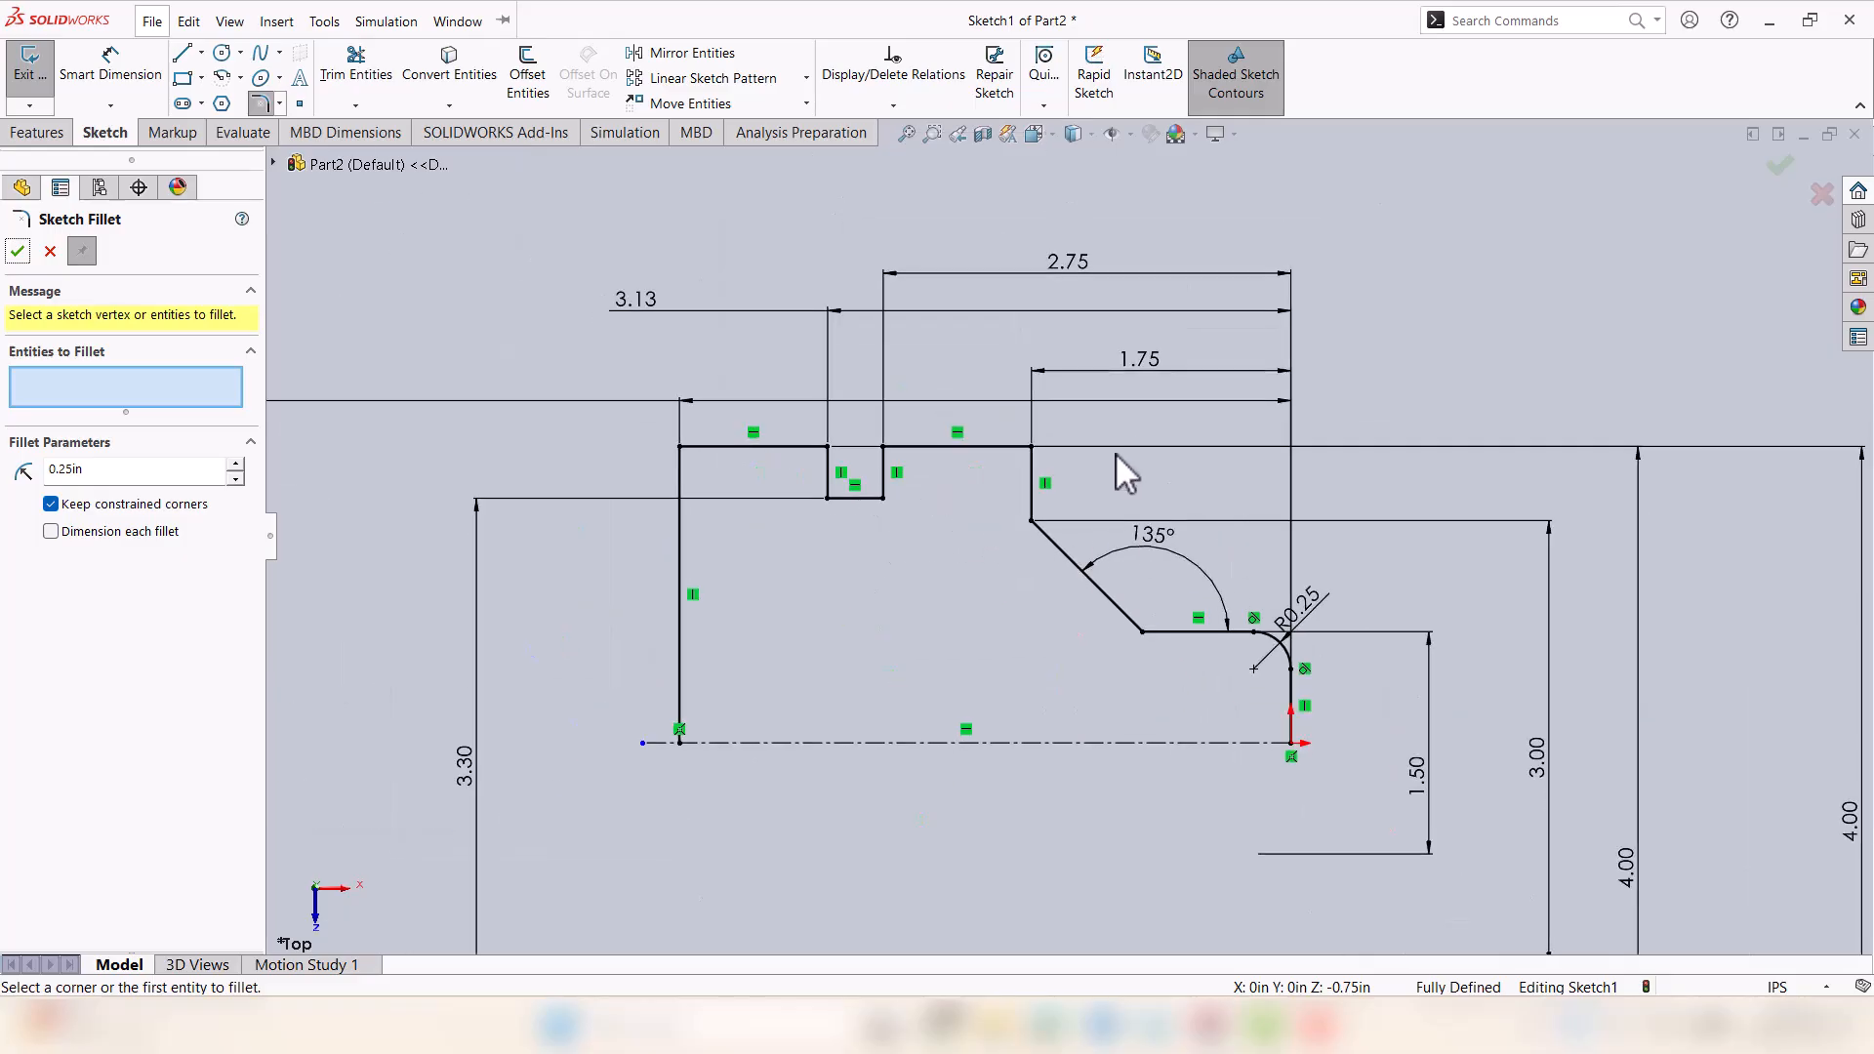
scroll(1115, 453, "down", 2)
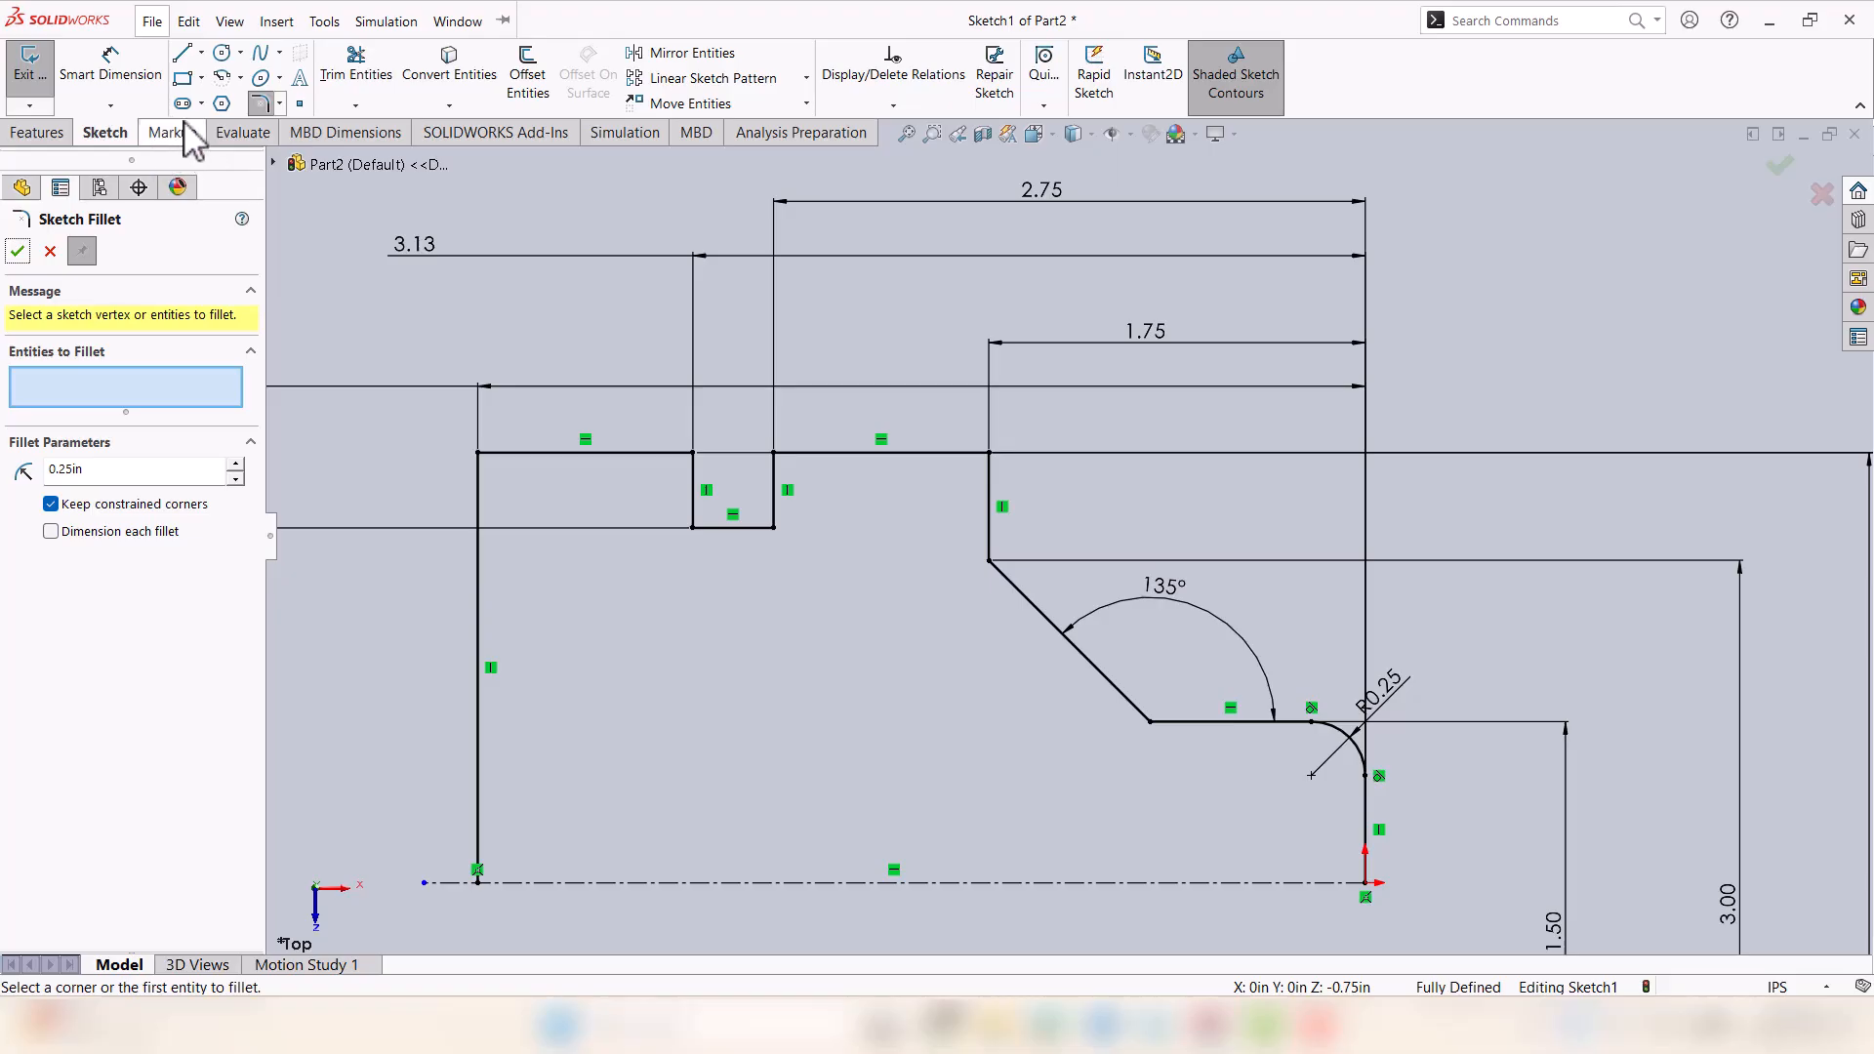
left_click(280, 103)
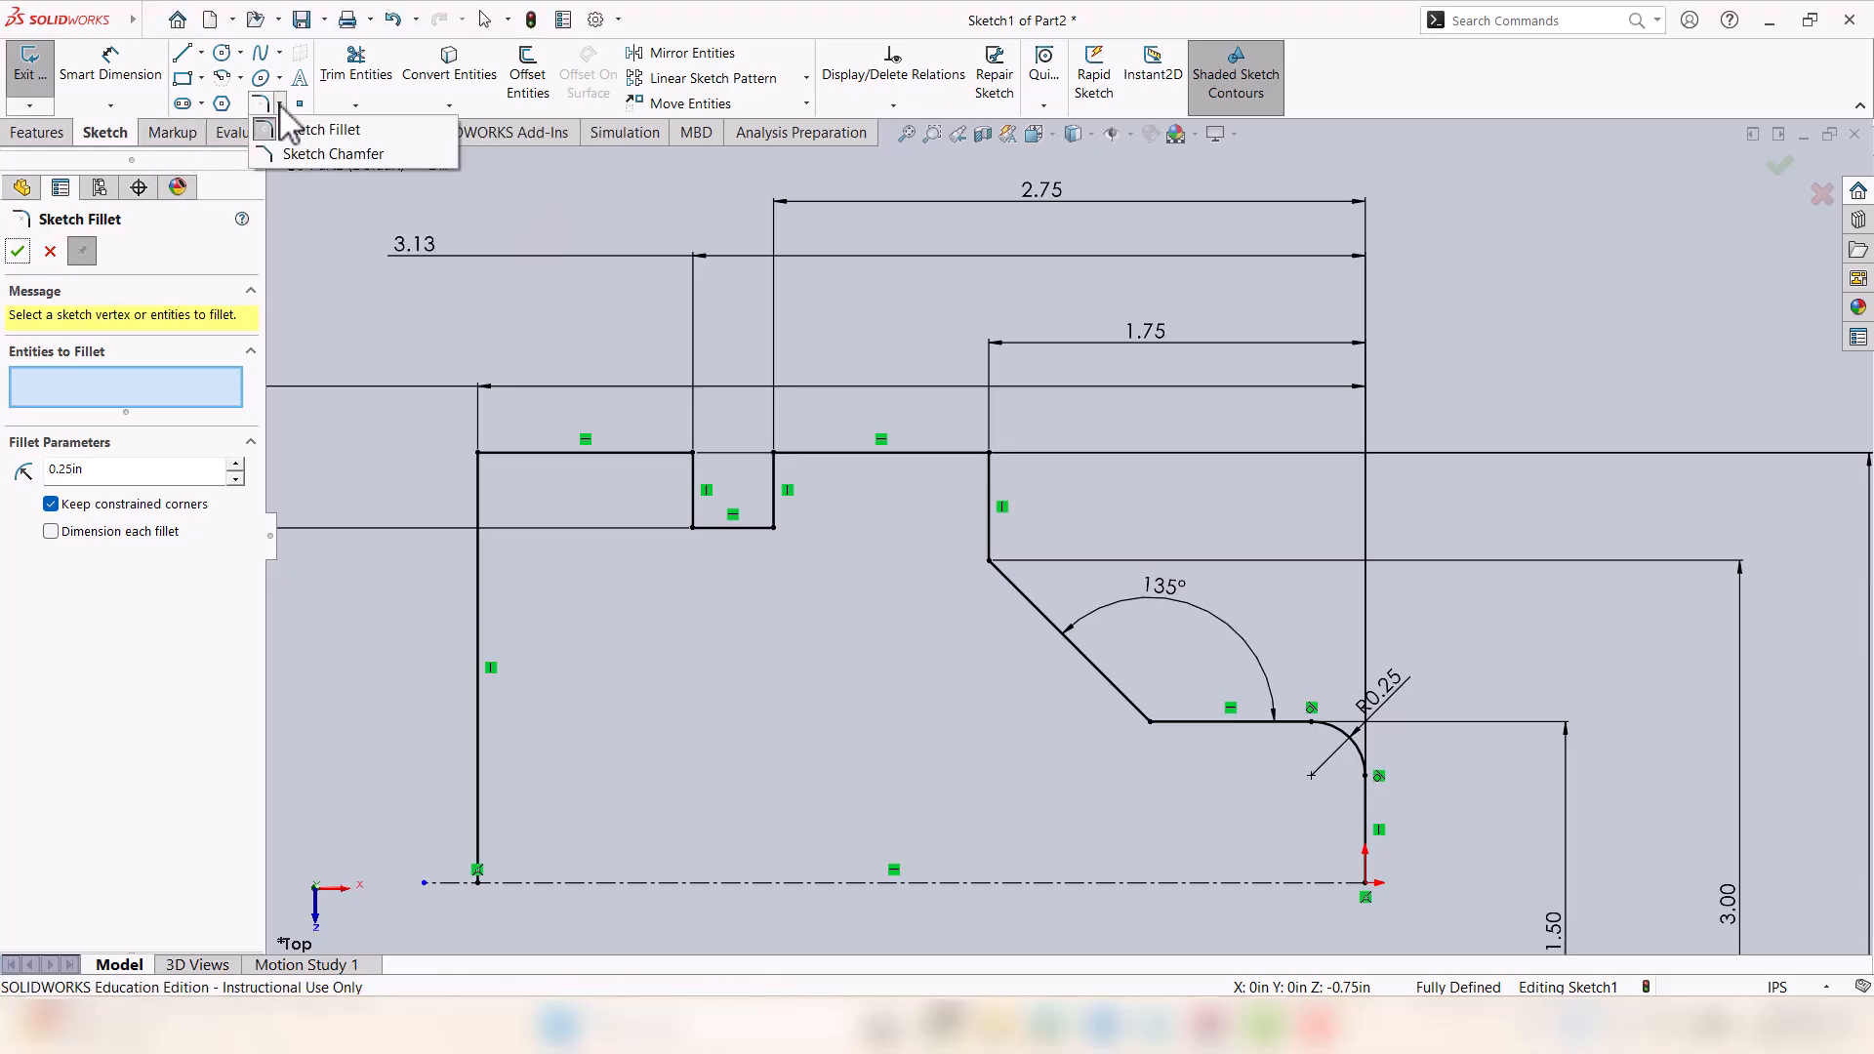
left_click(299, 154)
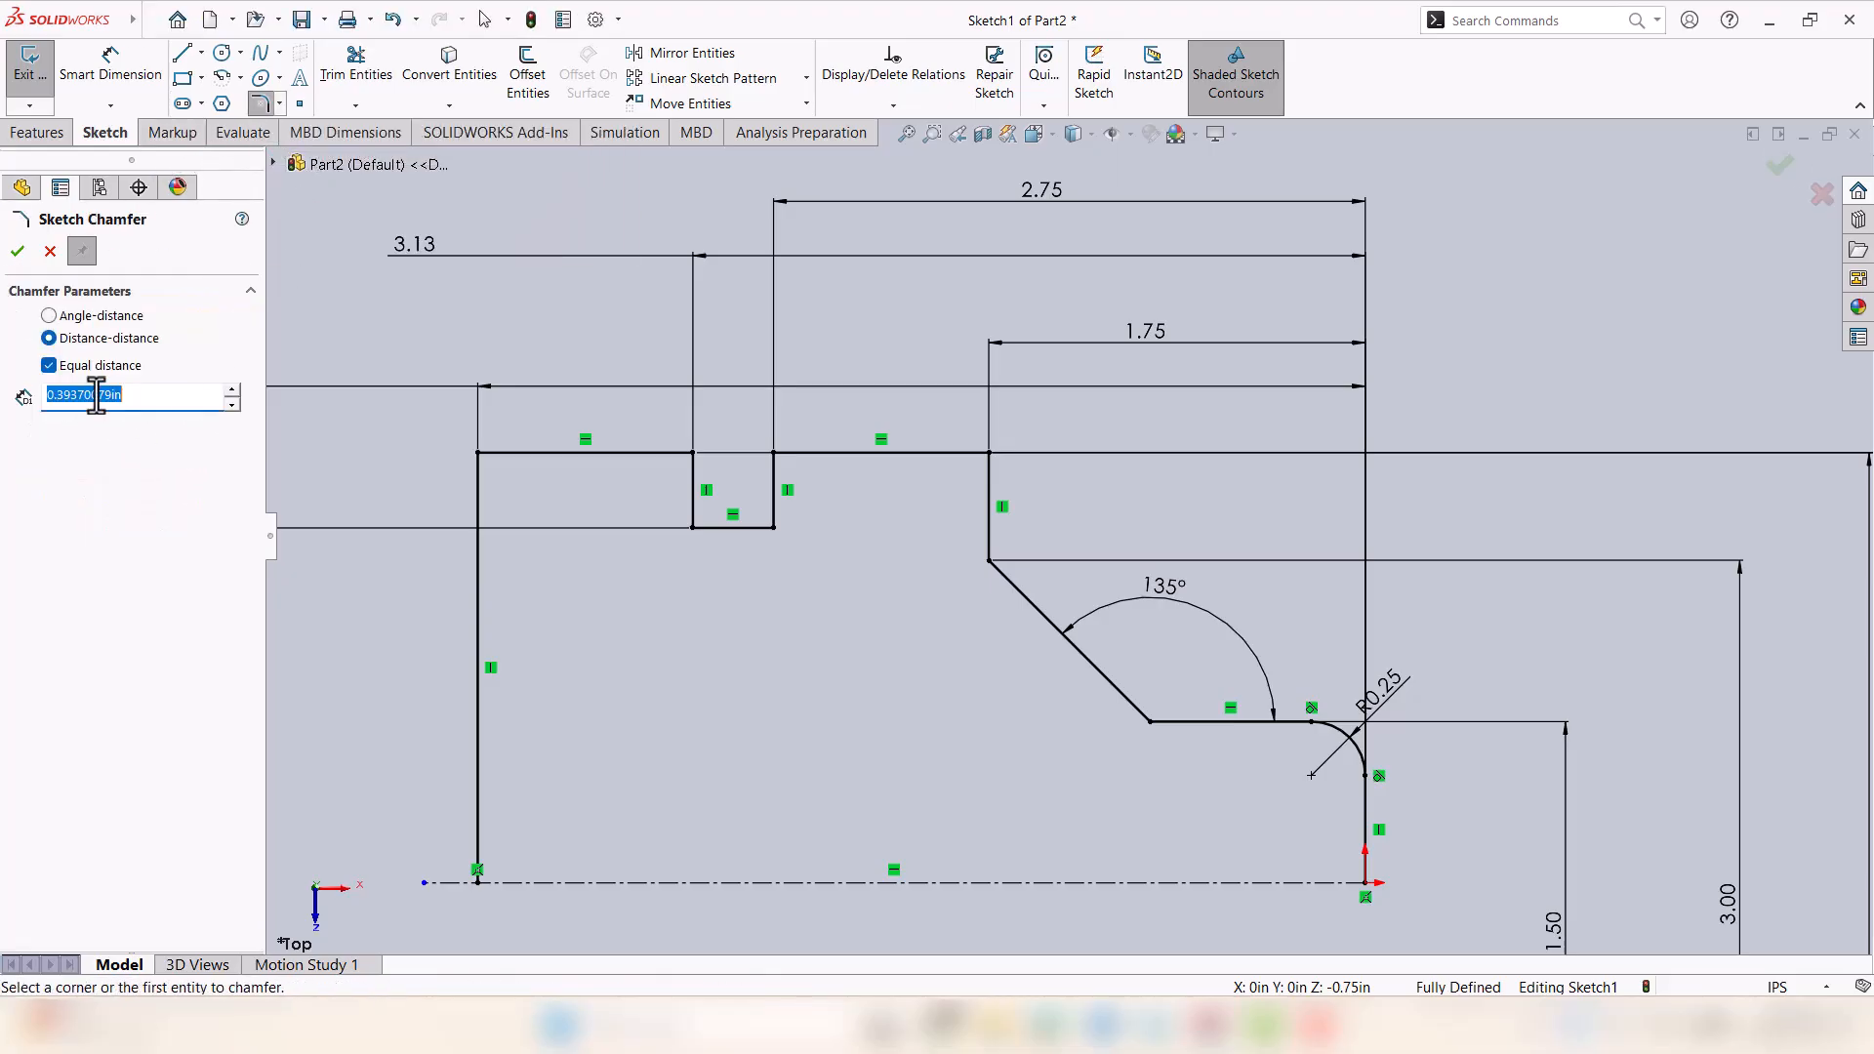
type(".125in")
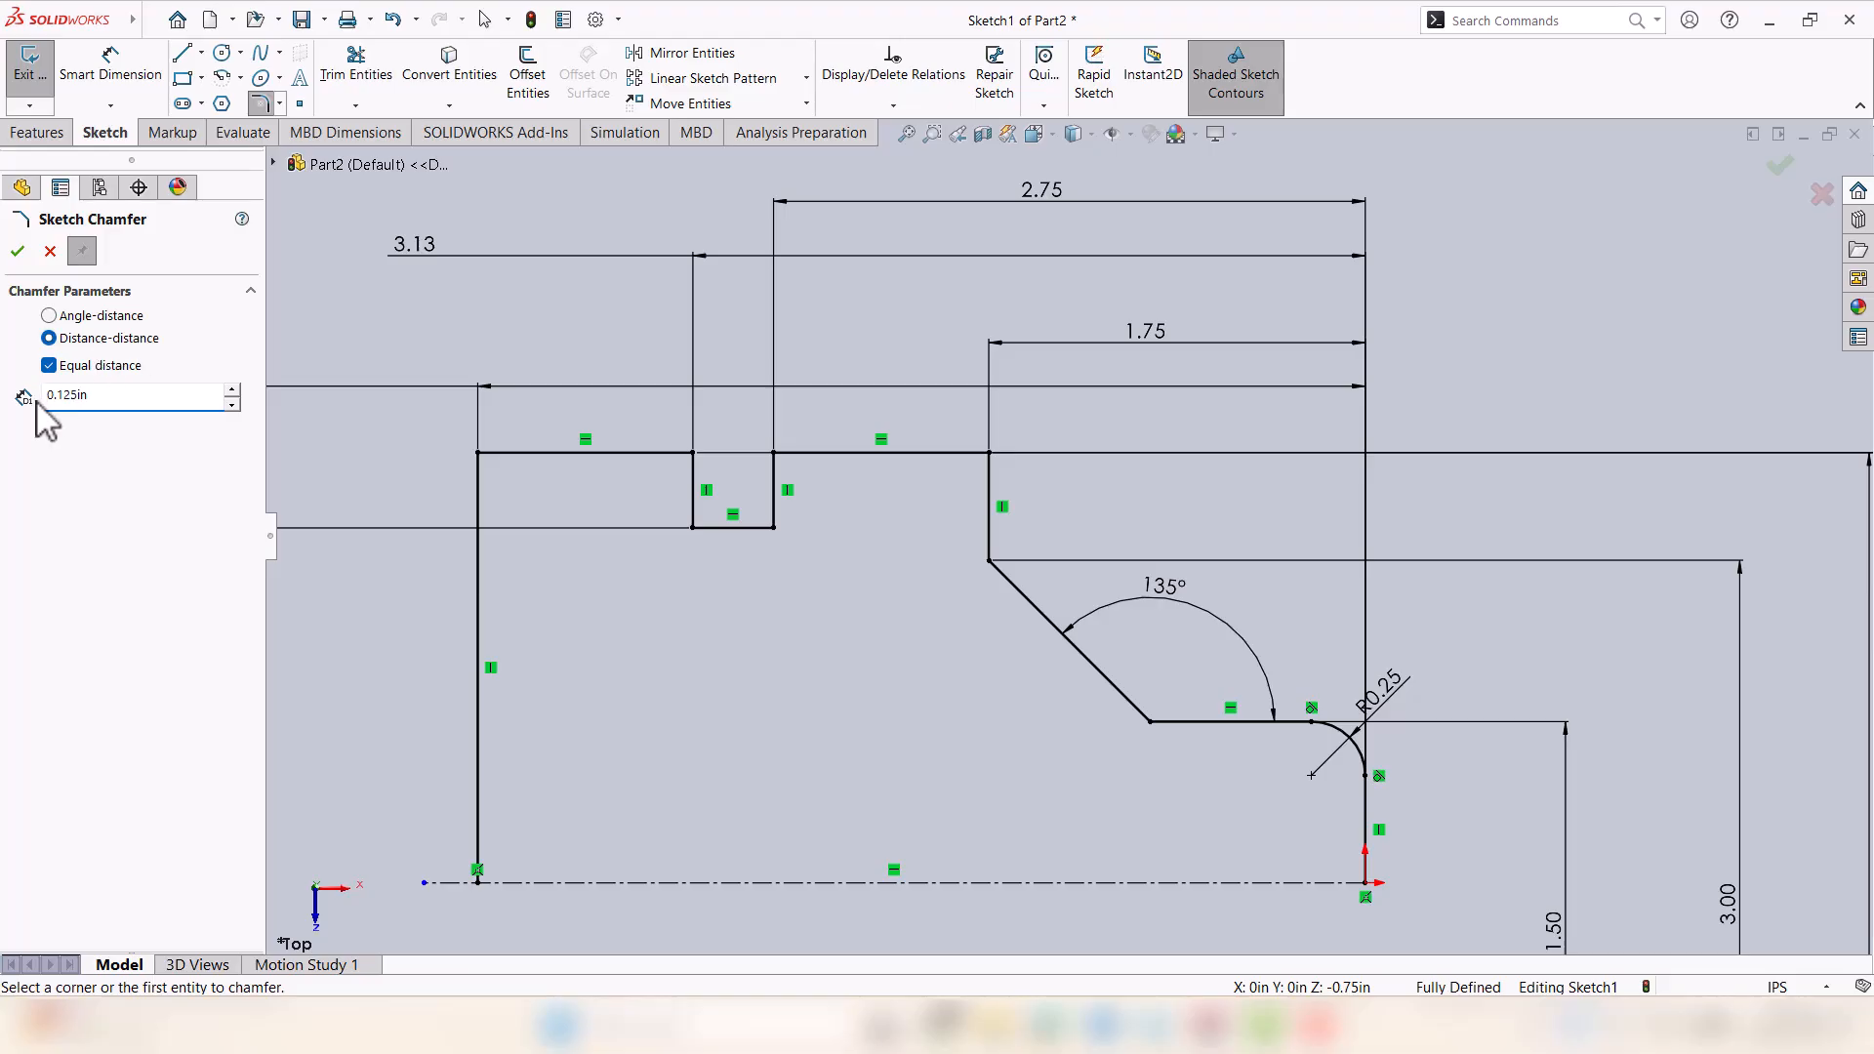
left_click(992, 488)
left_click(943, 452)
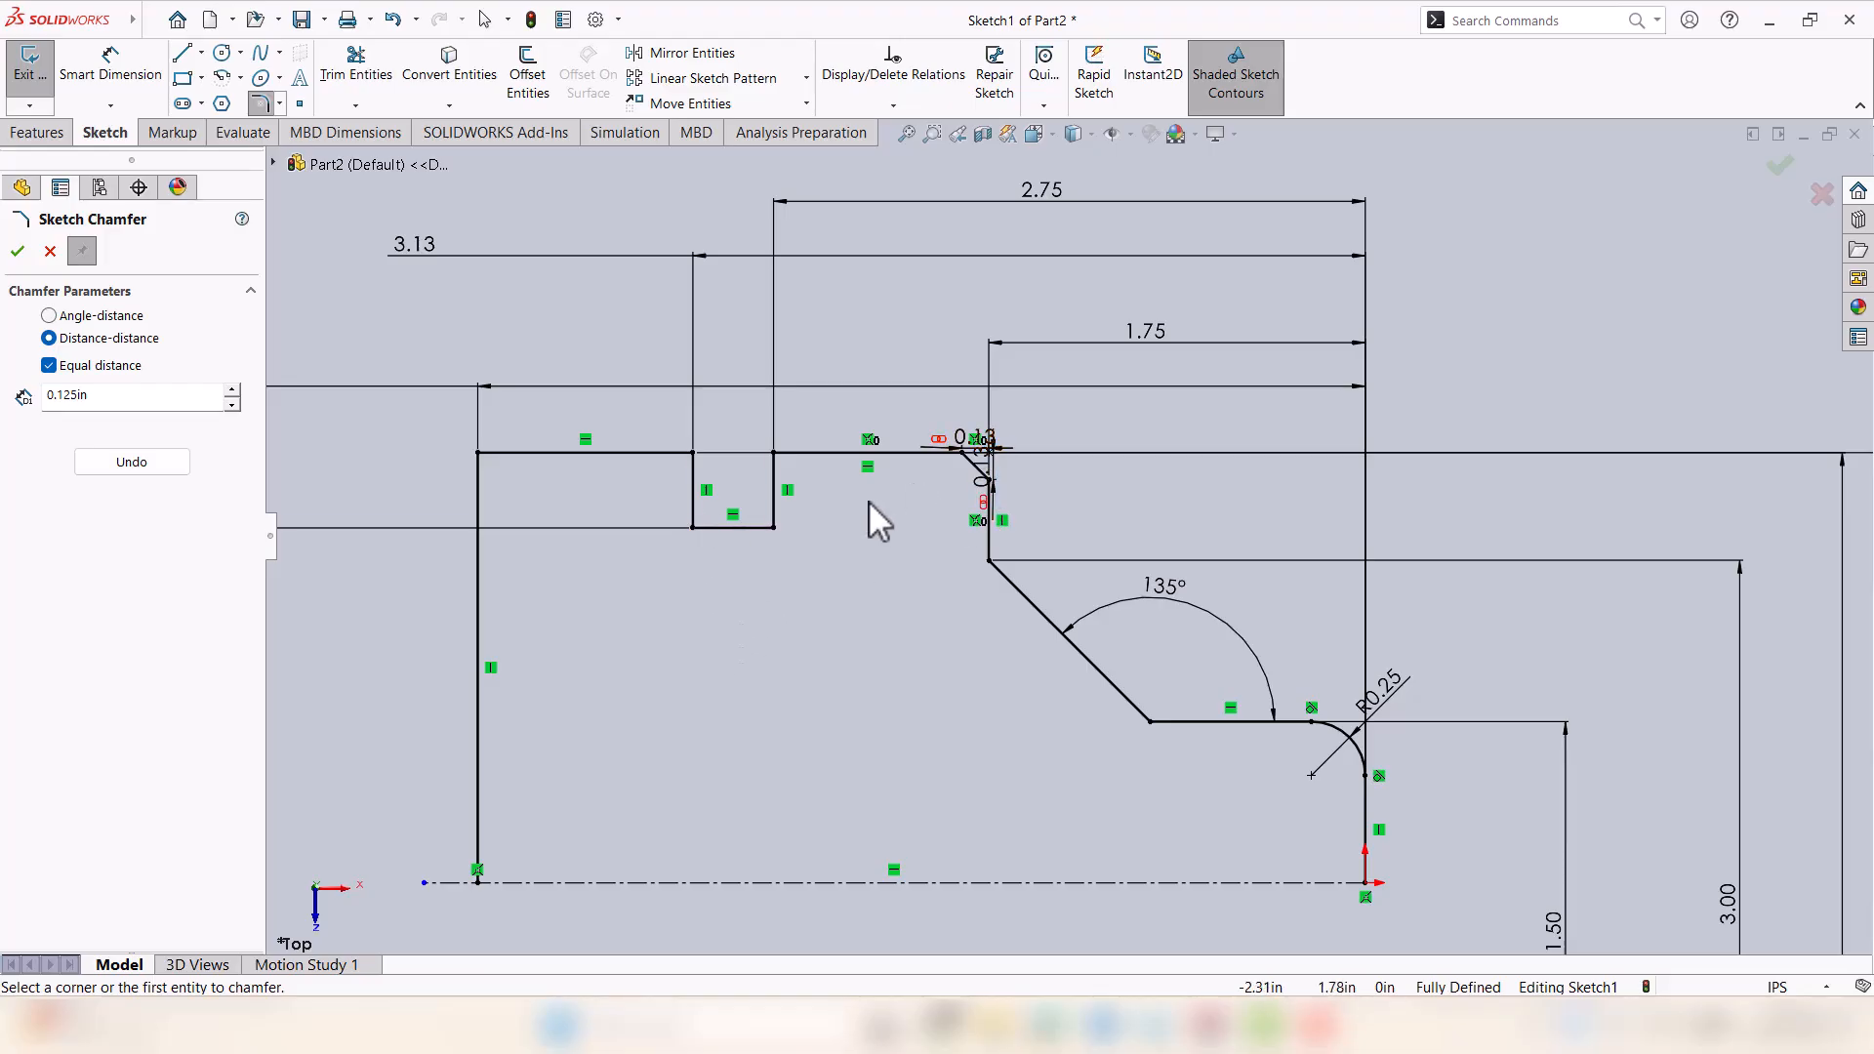
Add a 0.125 in equal-distance sketch chamfer to the corner between the profile's top edge and the long vertical edge opposite the origin.
scroll(868, 501, "down", 5)
scroll(878, 493, "up", 3)
scroll(609, 496, "up", 2)
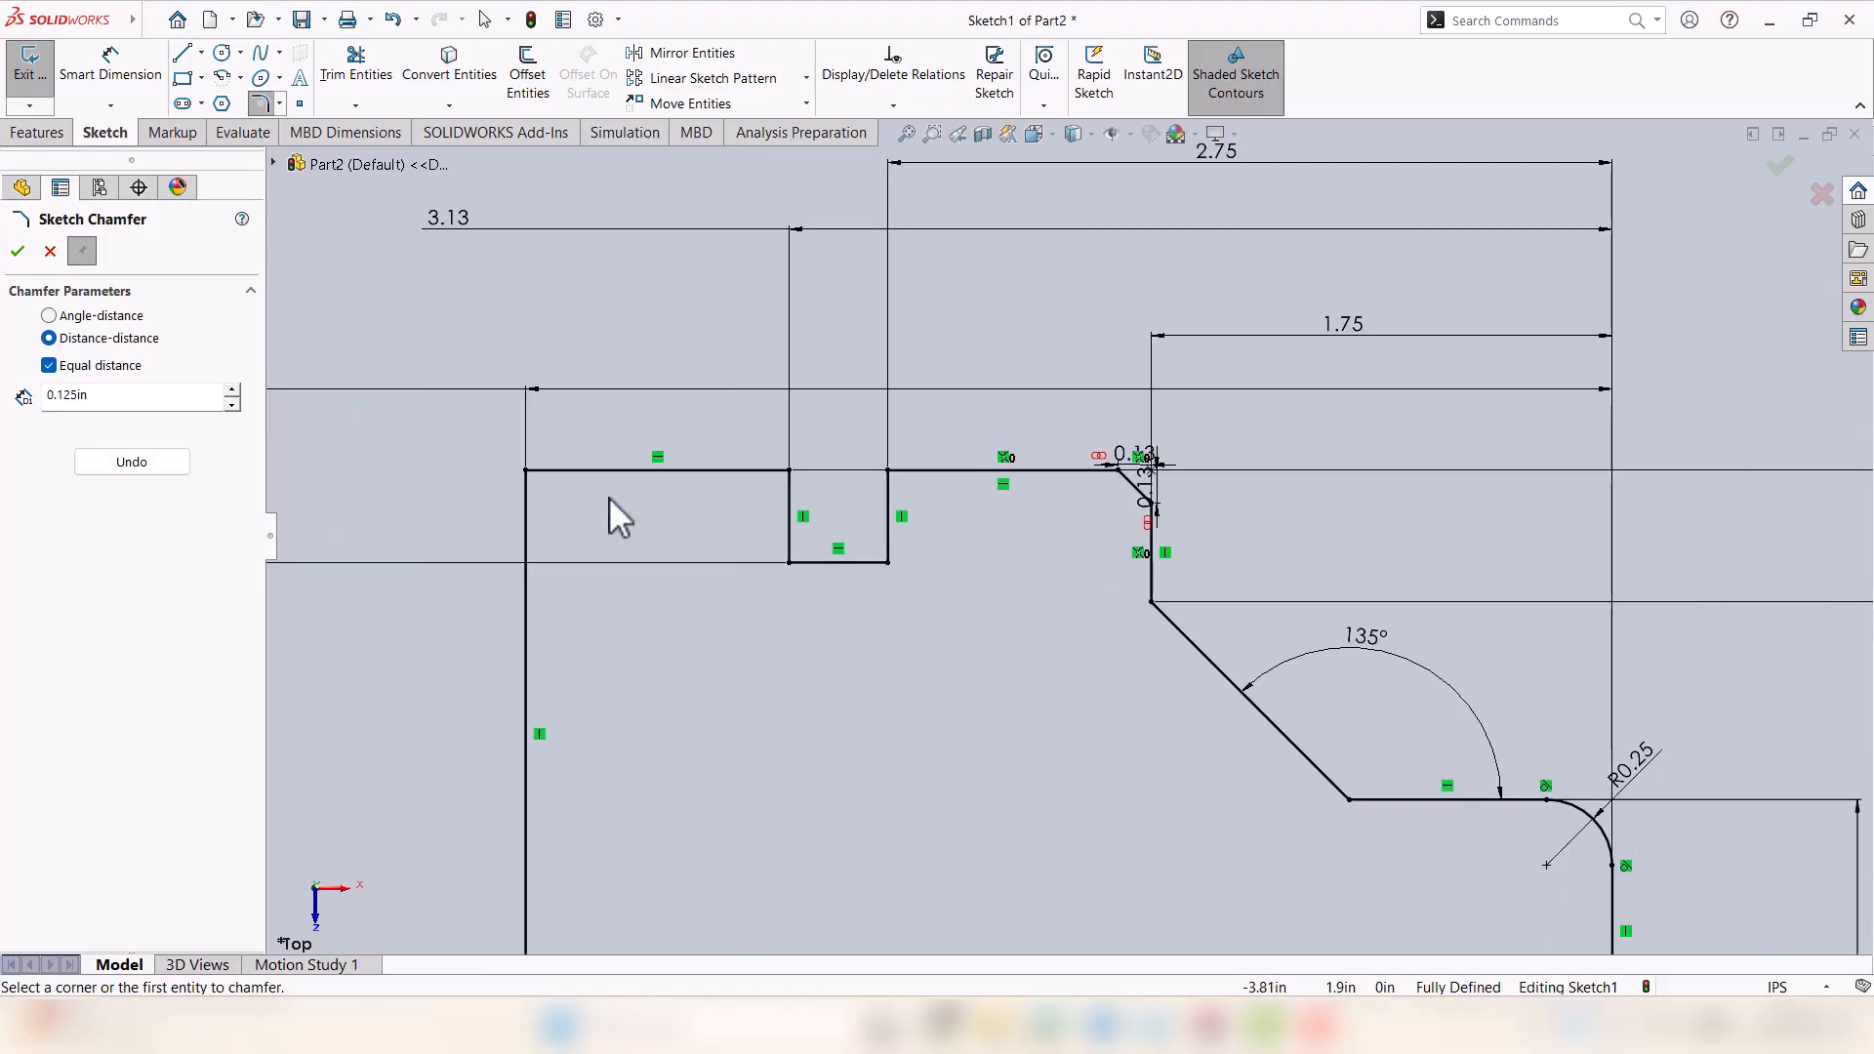
scroll(609, 496, "down", 4)
left_click(633, 458)
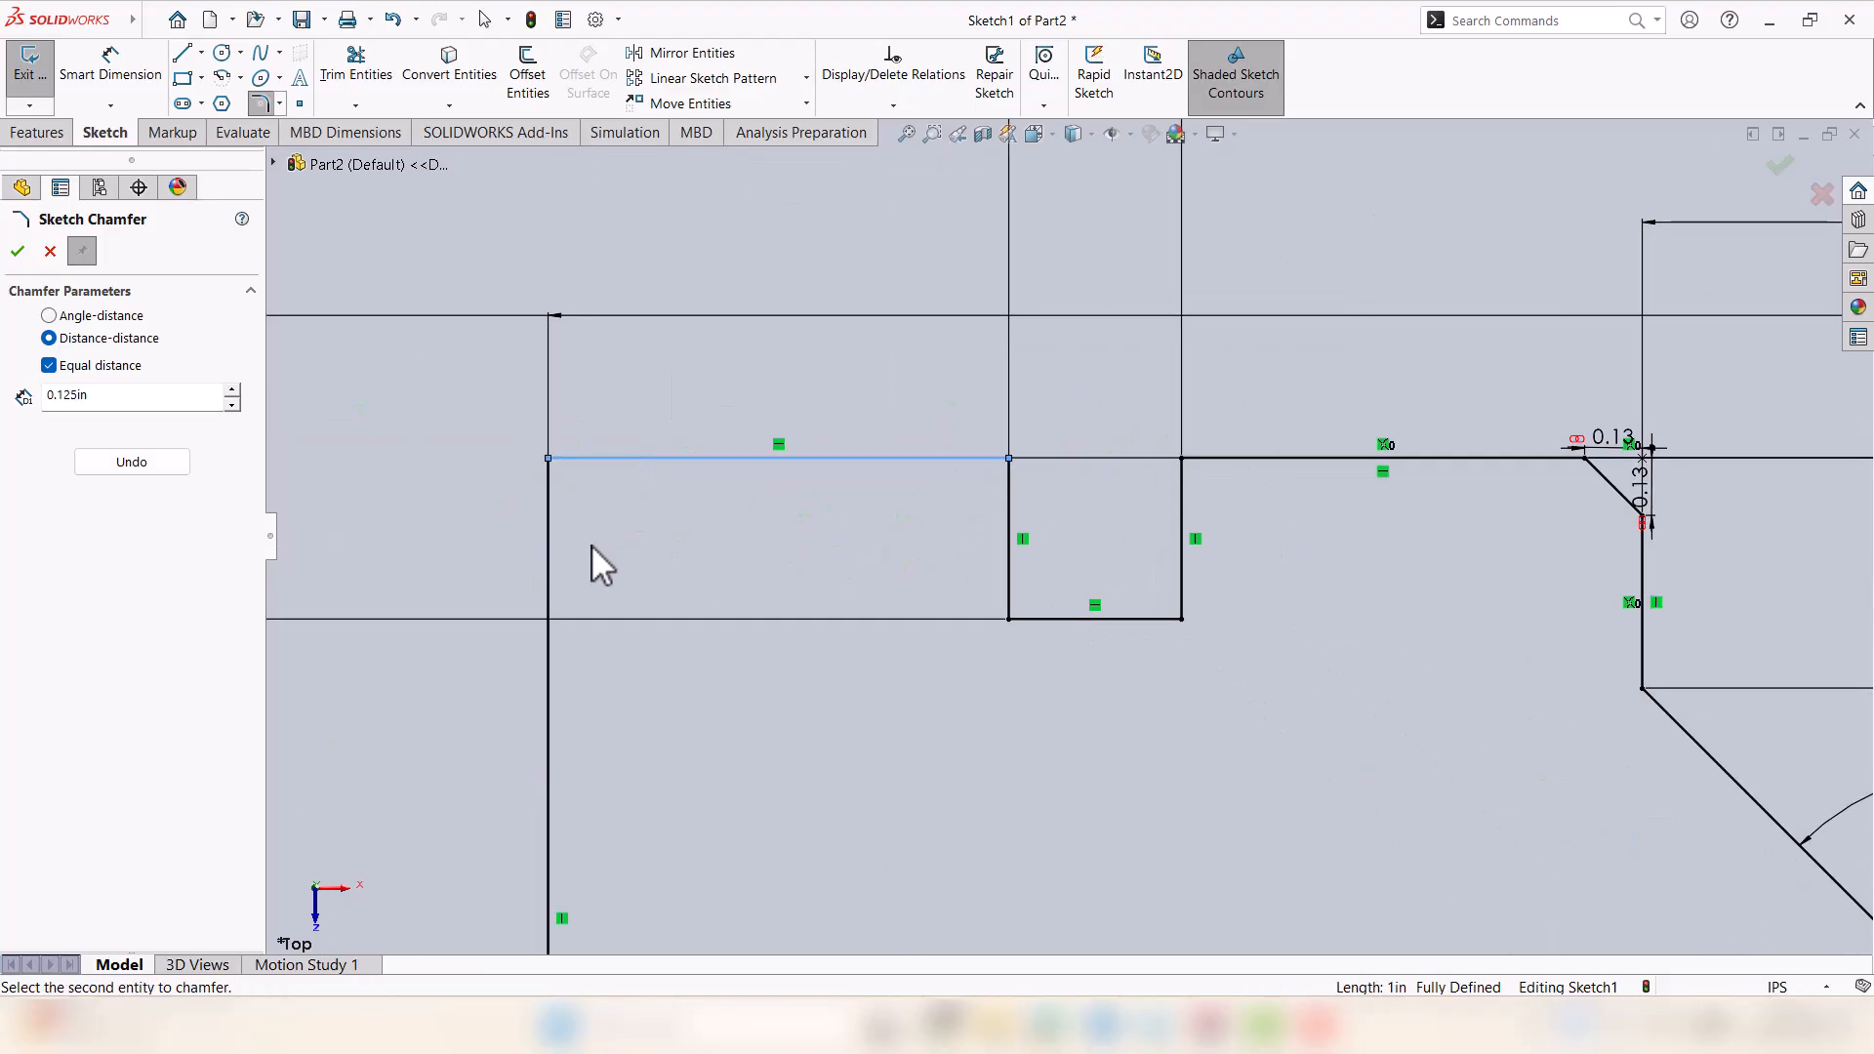
left_click(548, 583)
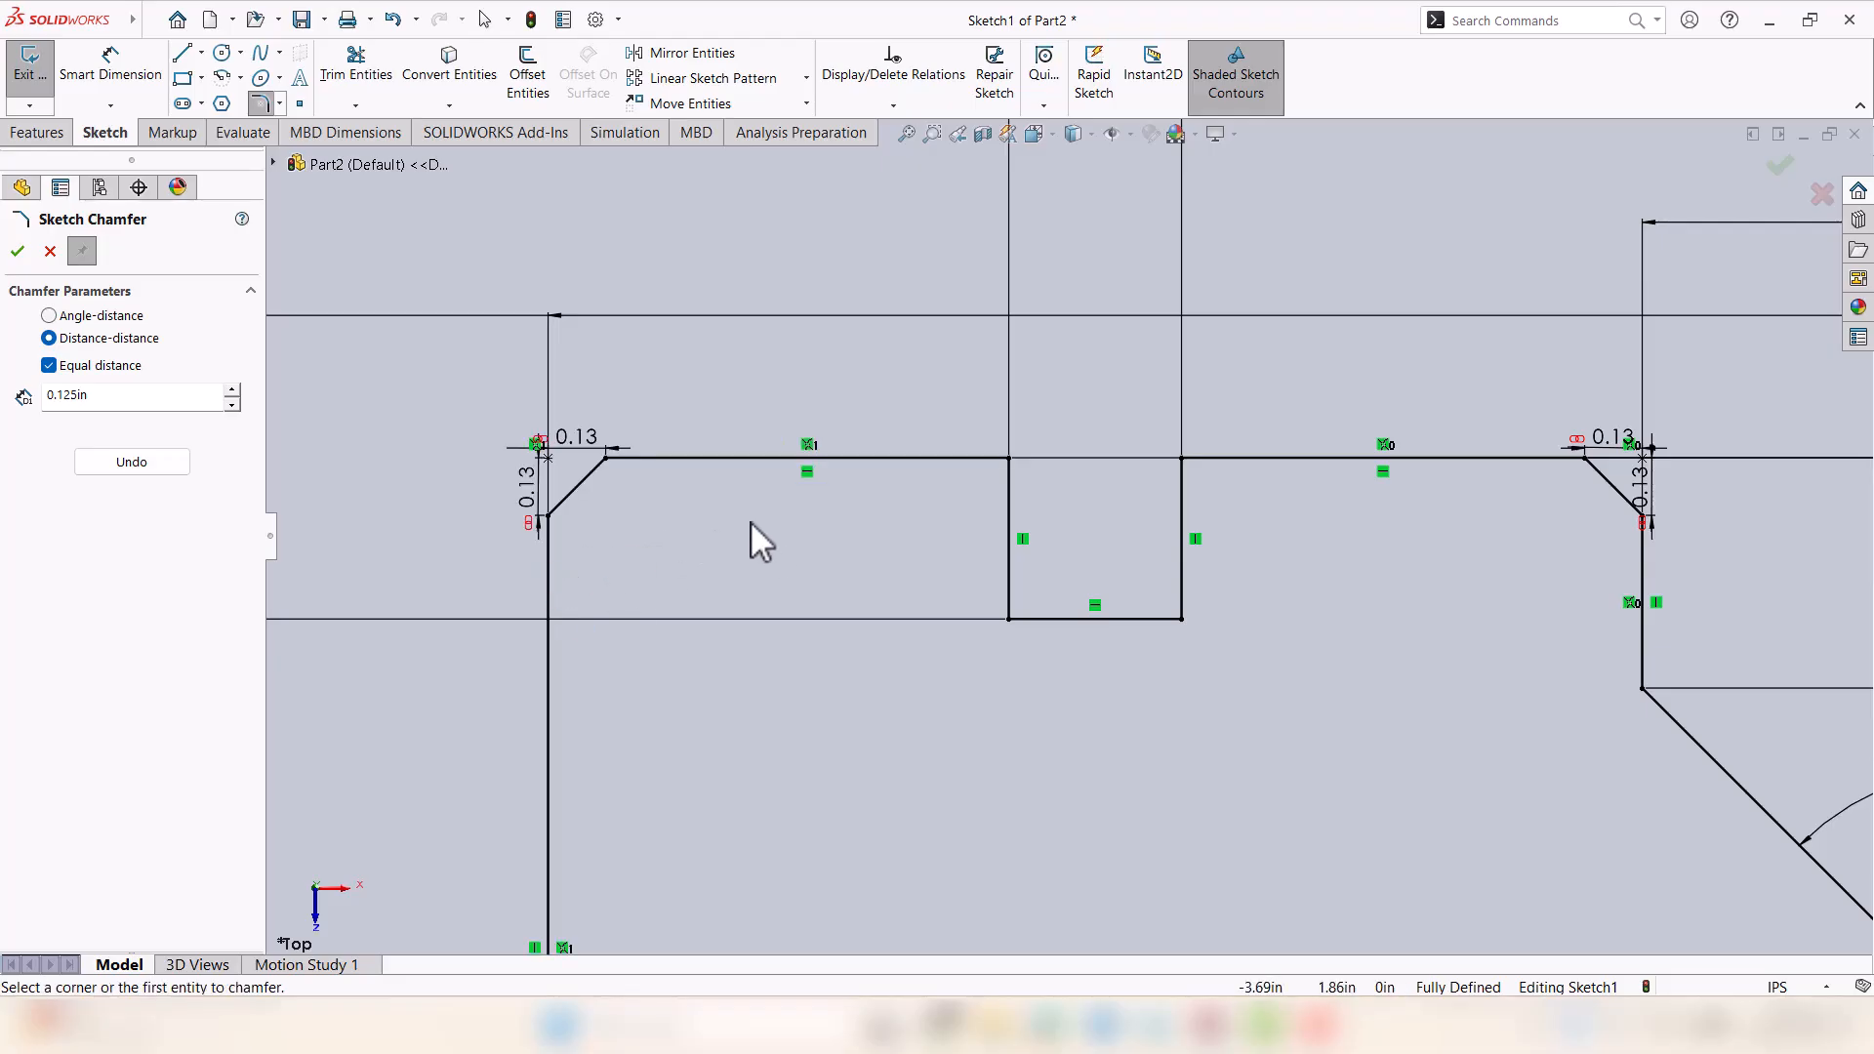
Add 0.03 in equal-distance sketch chamfers to both upper corners of the groove.
scroll(752, 521, "up", 3)
scroll(1259, 478, "up", 2)
left_click(279, 106)
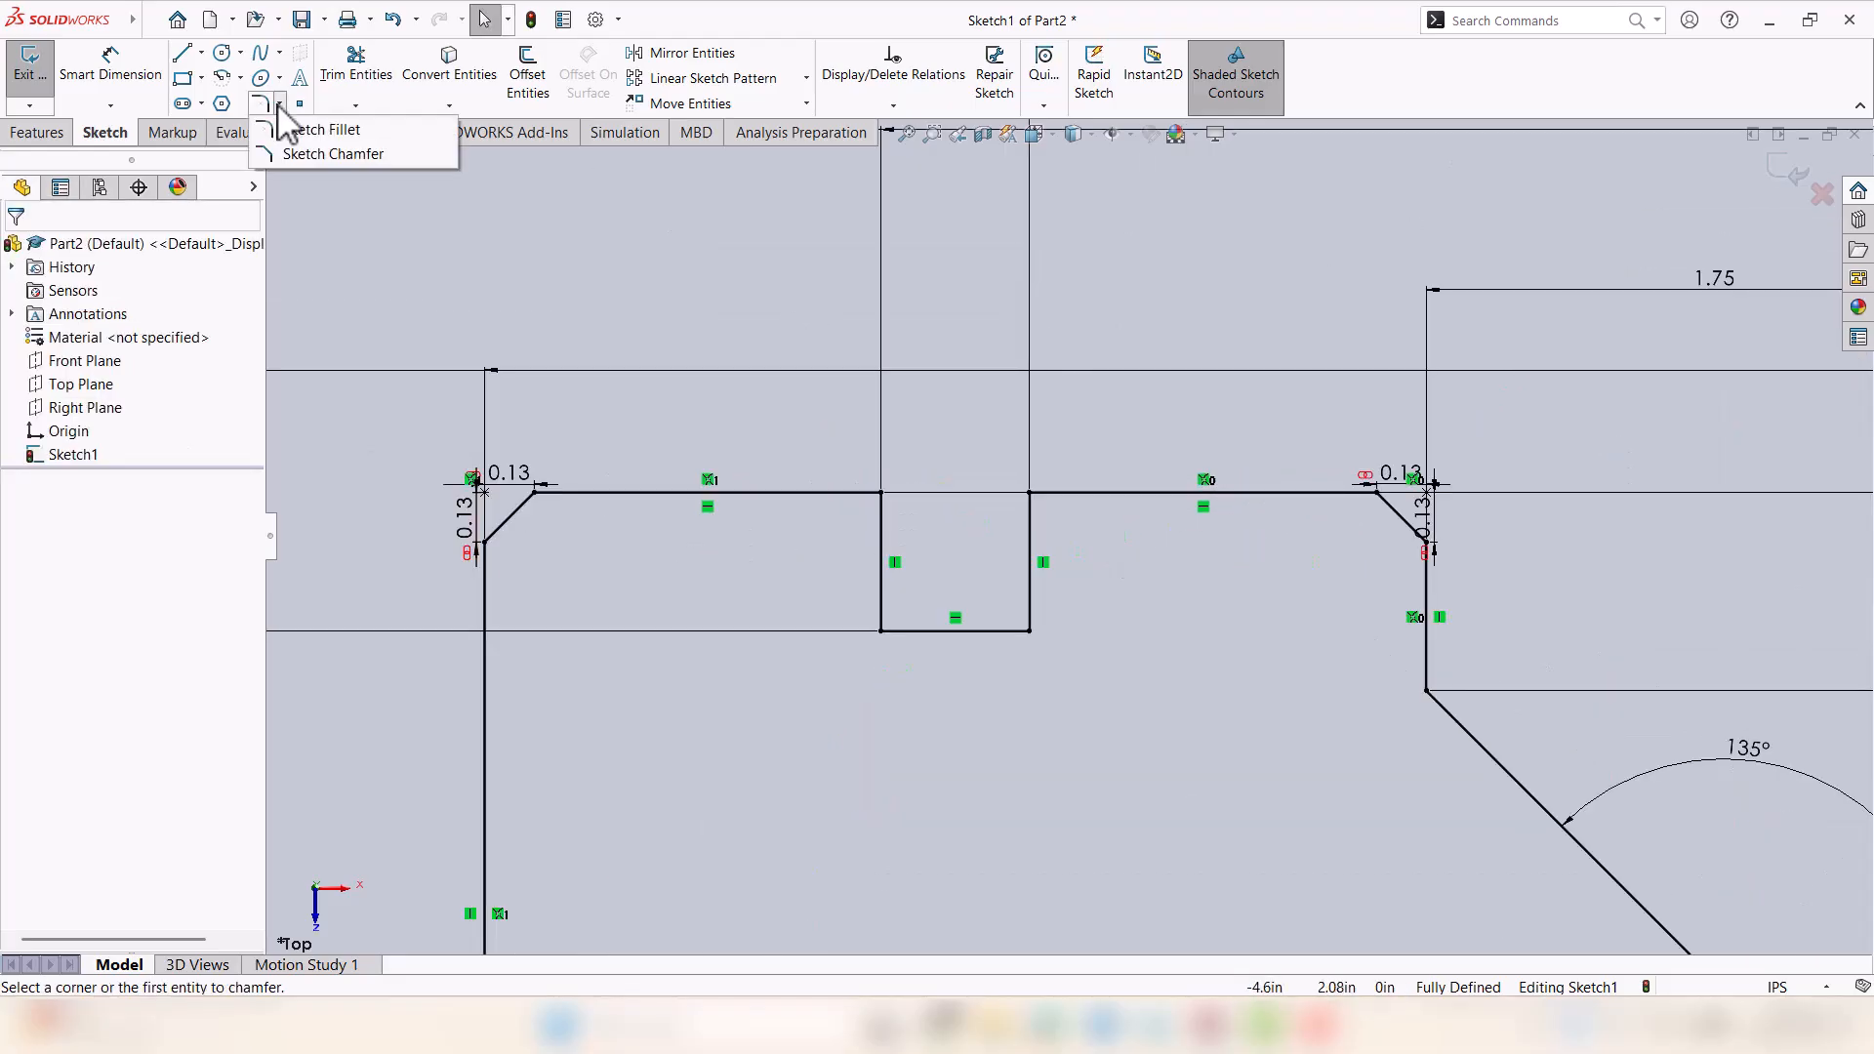
left_click(296, 154)
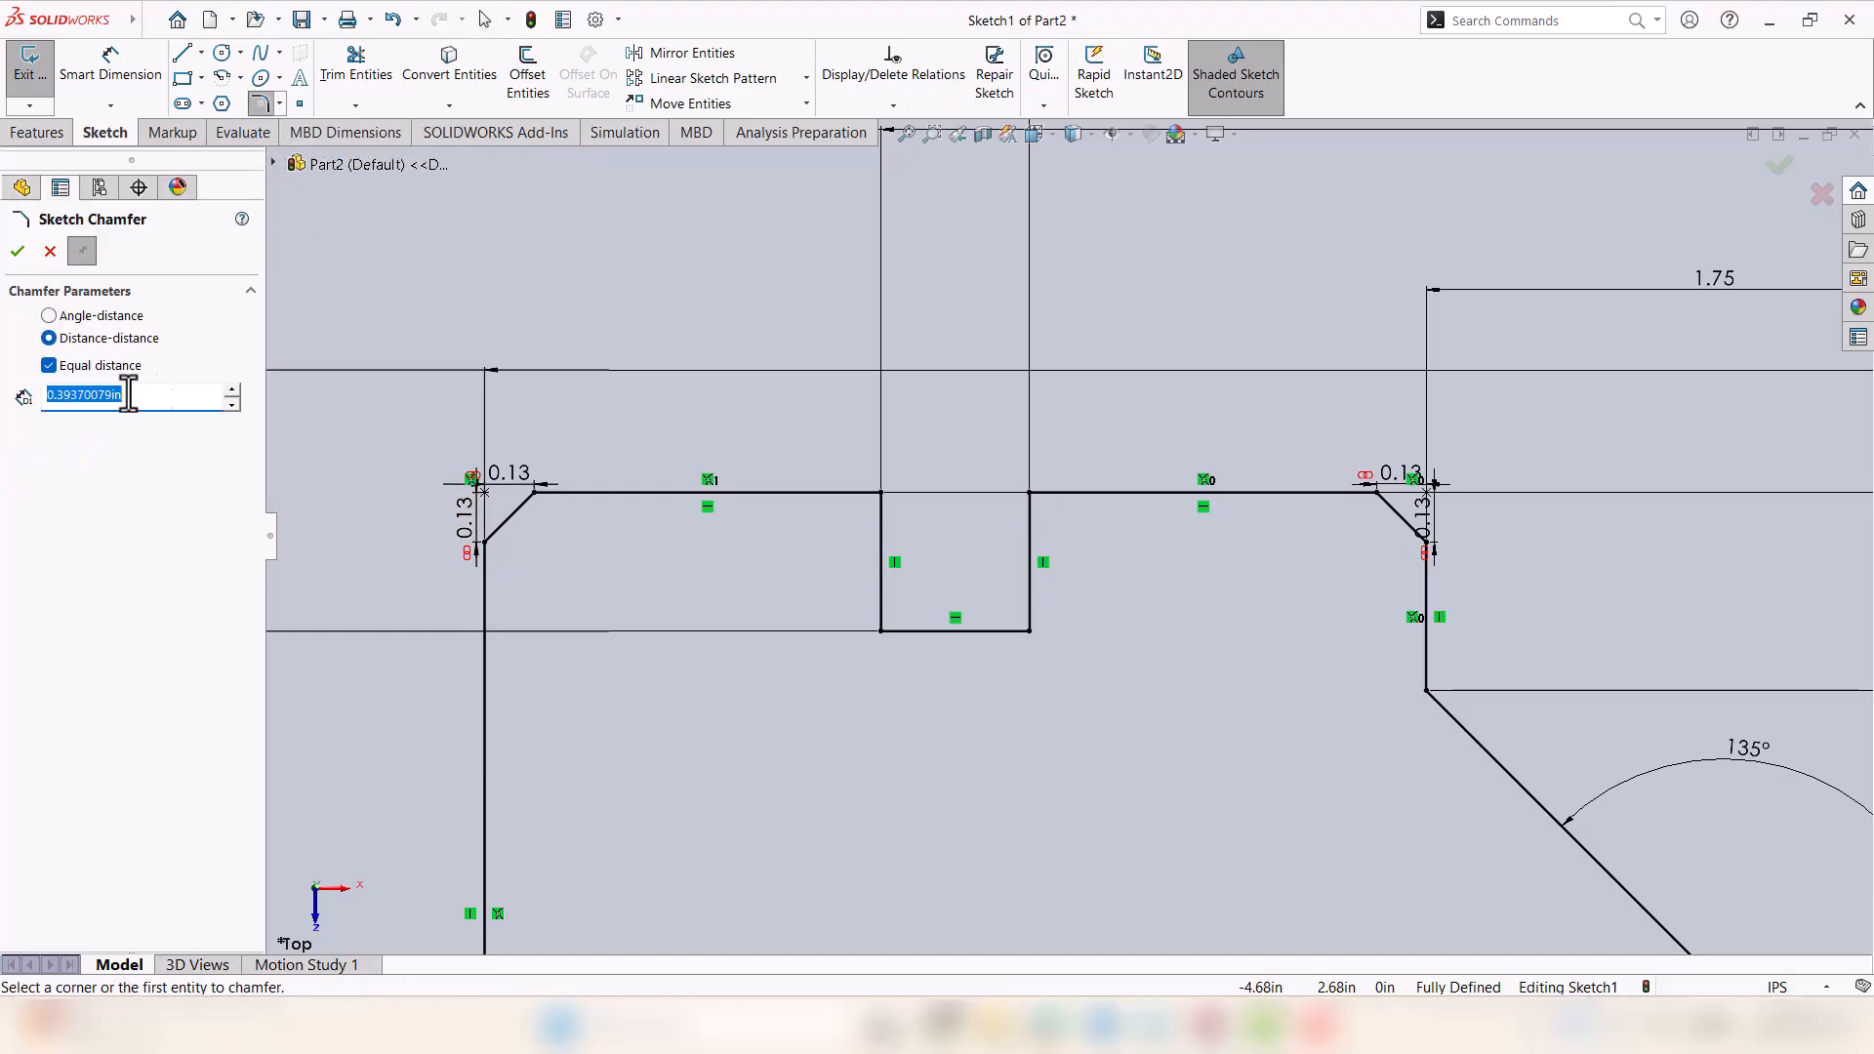
double_click(110, 395)
key("BackSpace")
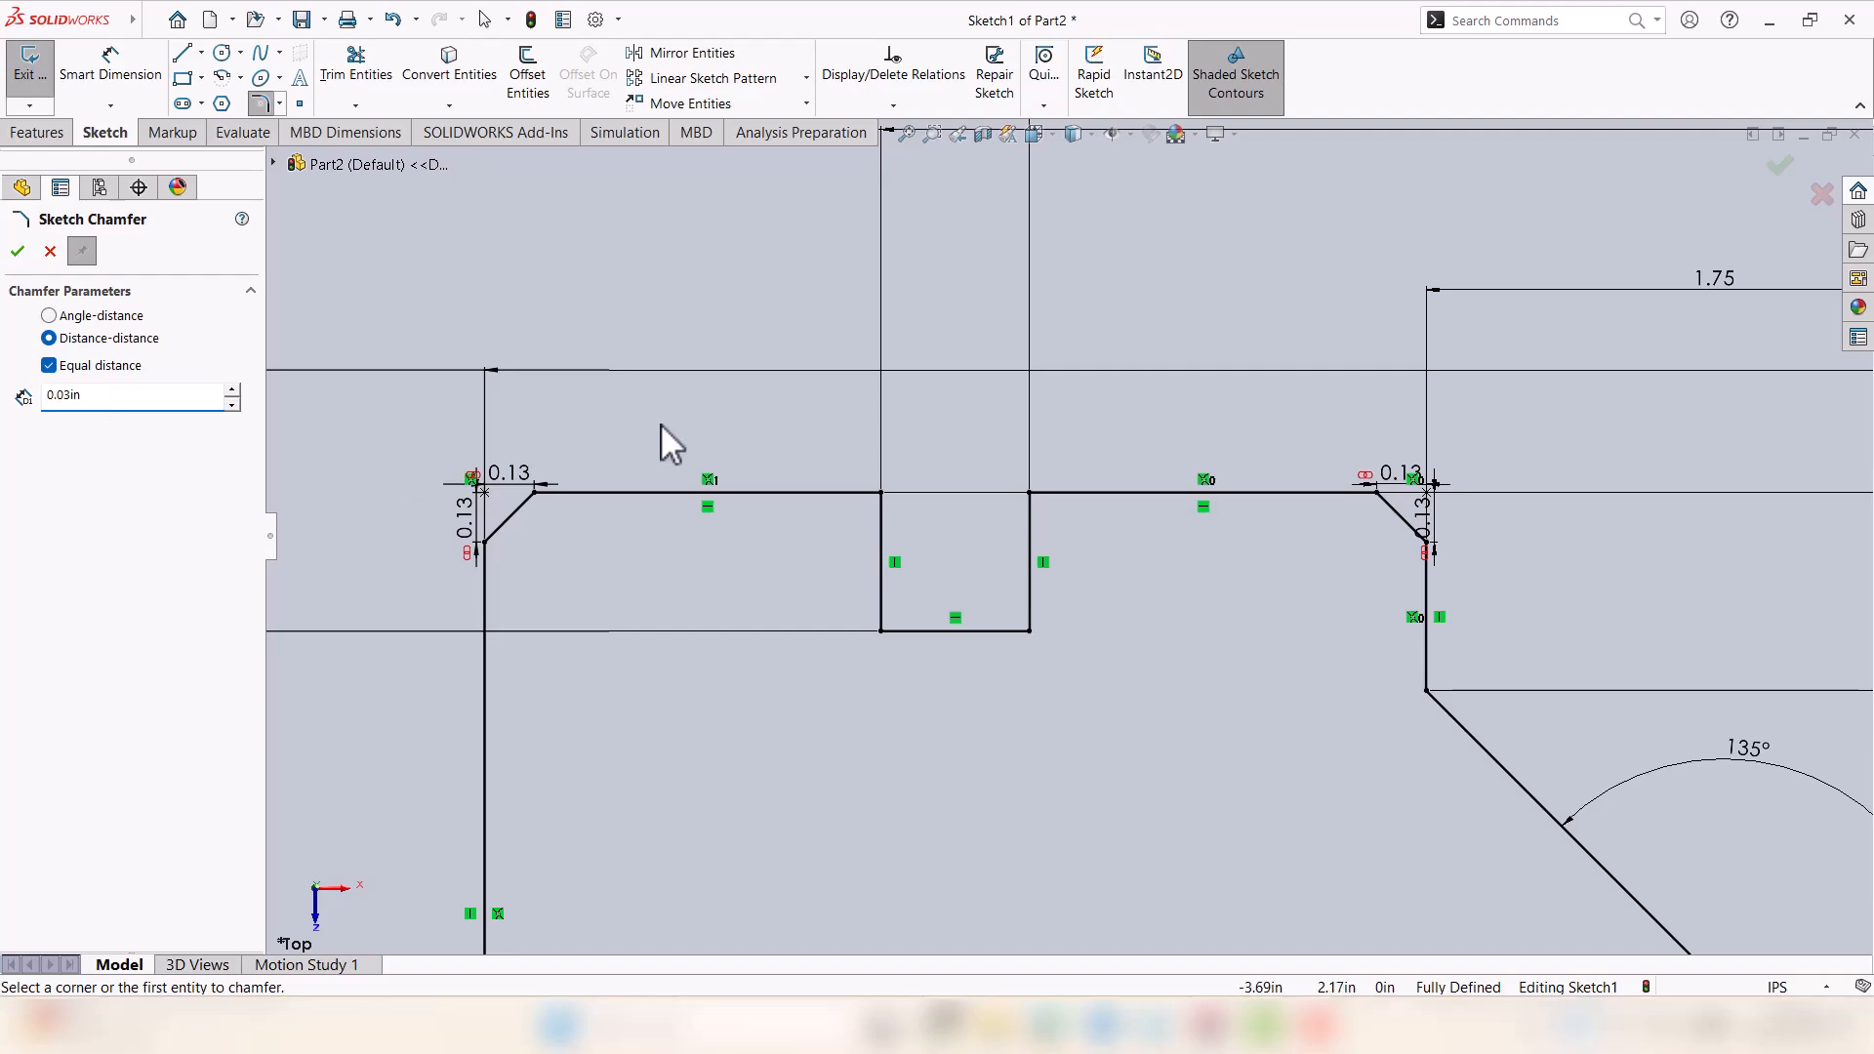
left_click(1075, 494)
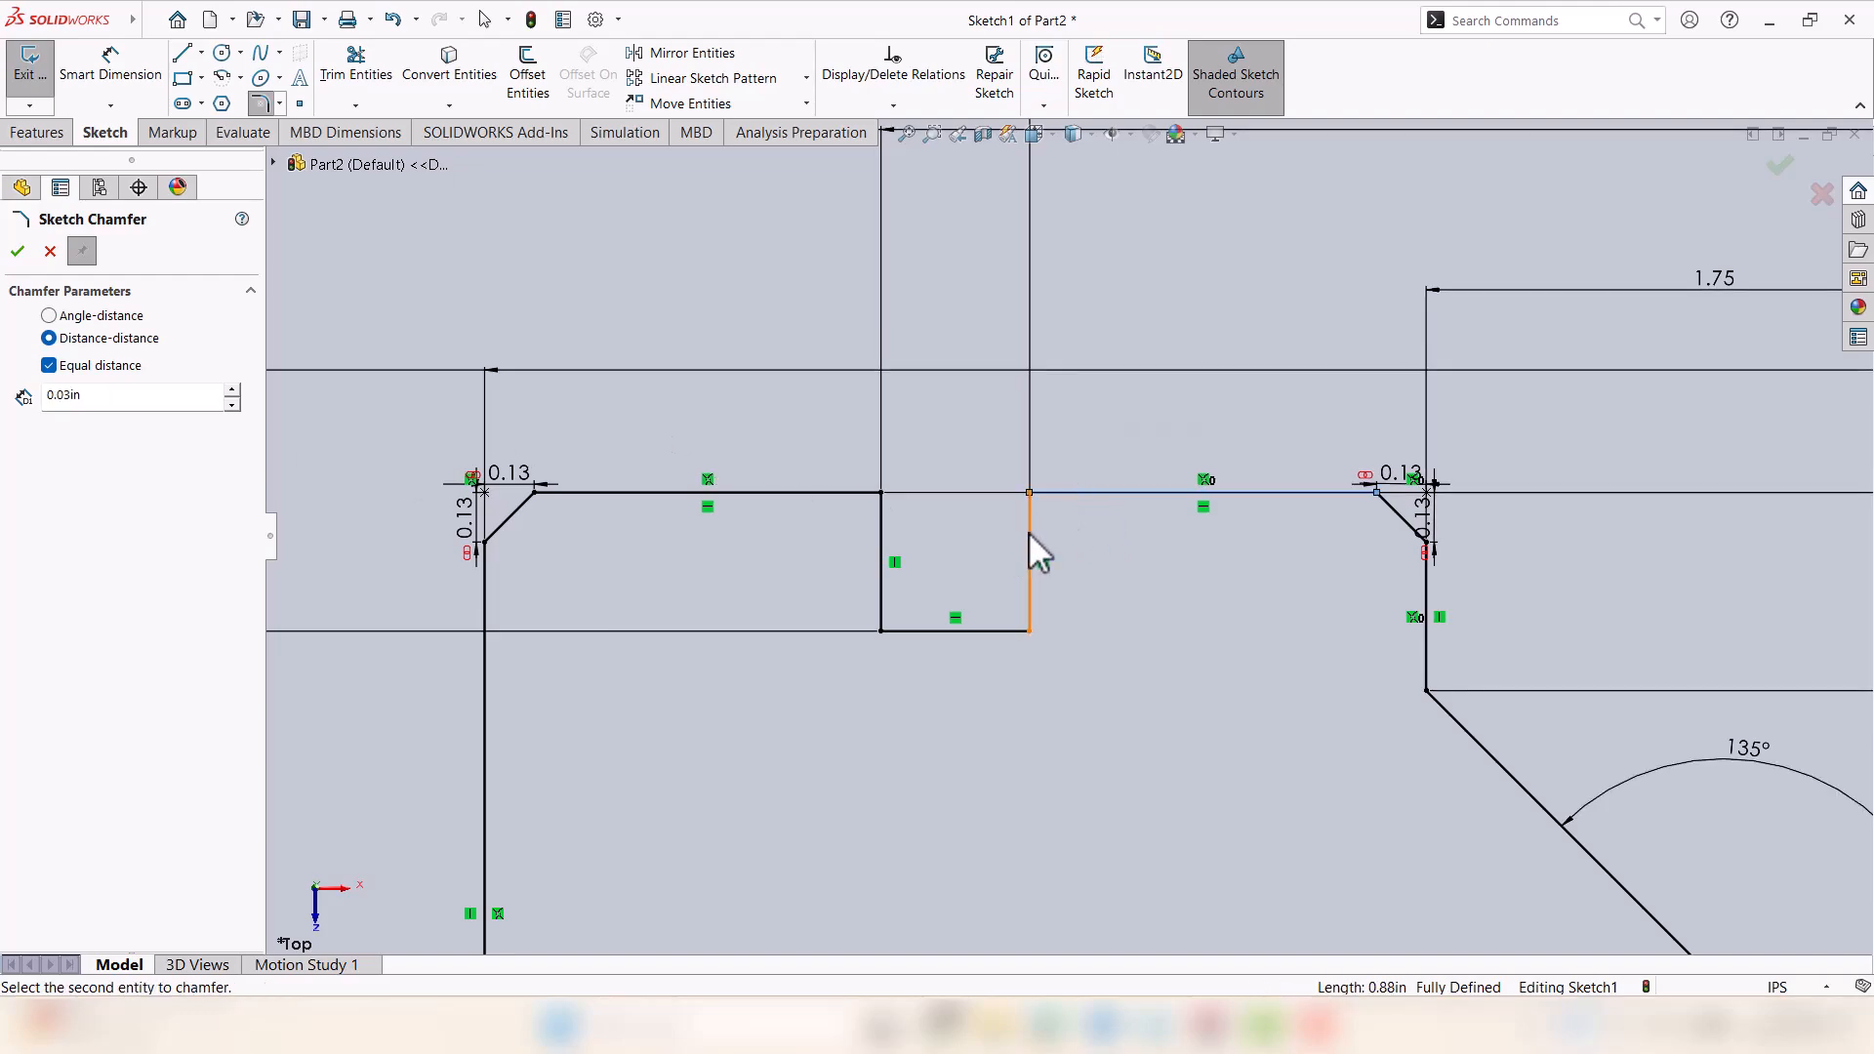
left_click(1029, 535)
left_click(815, 492)
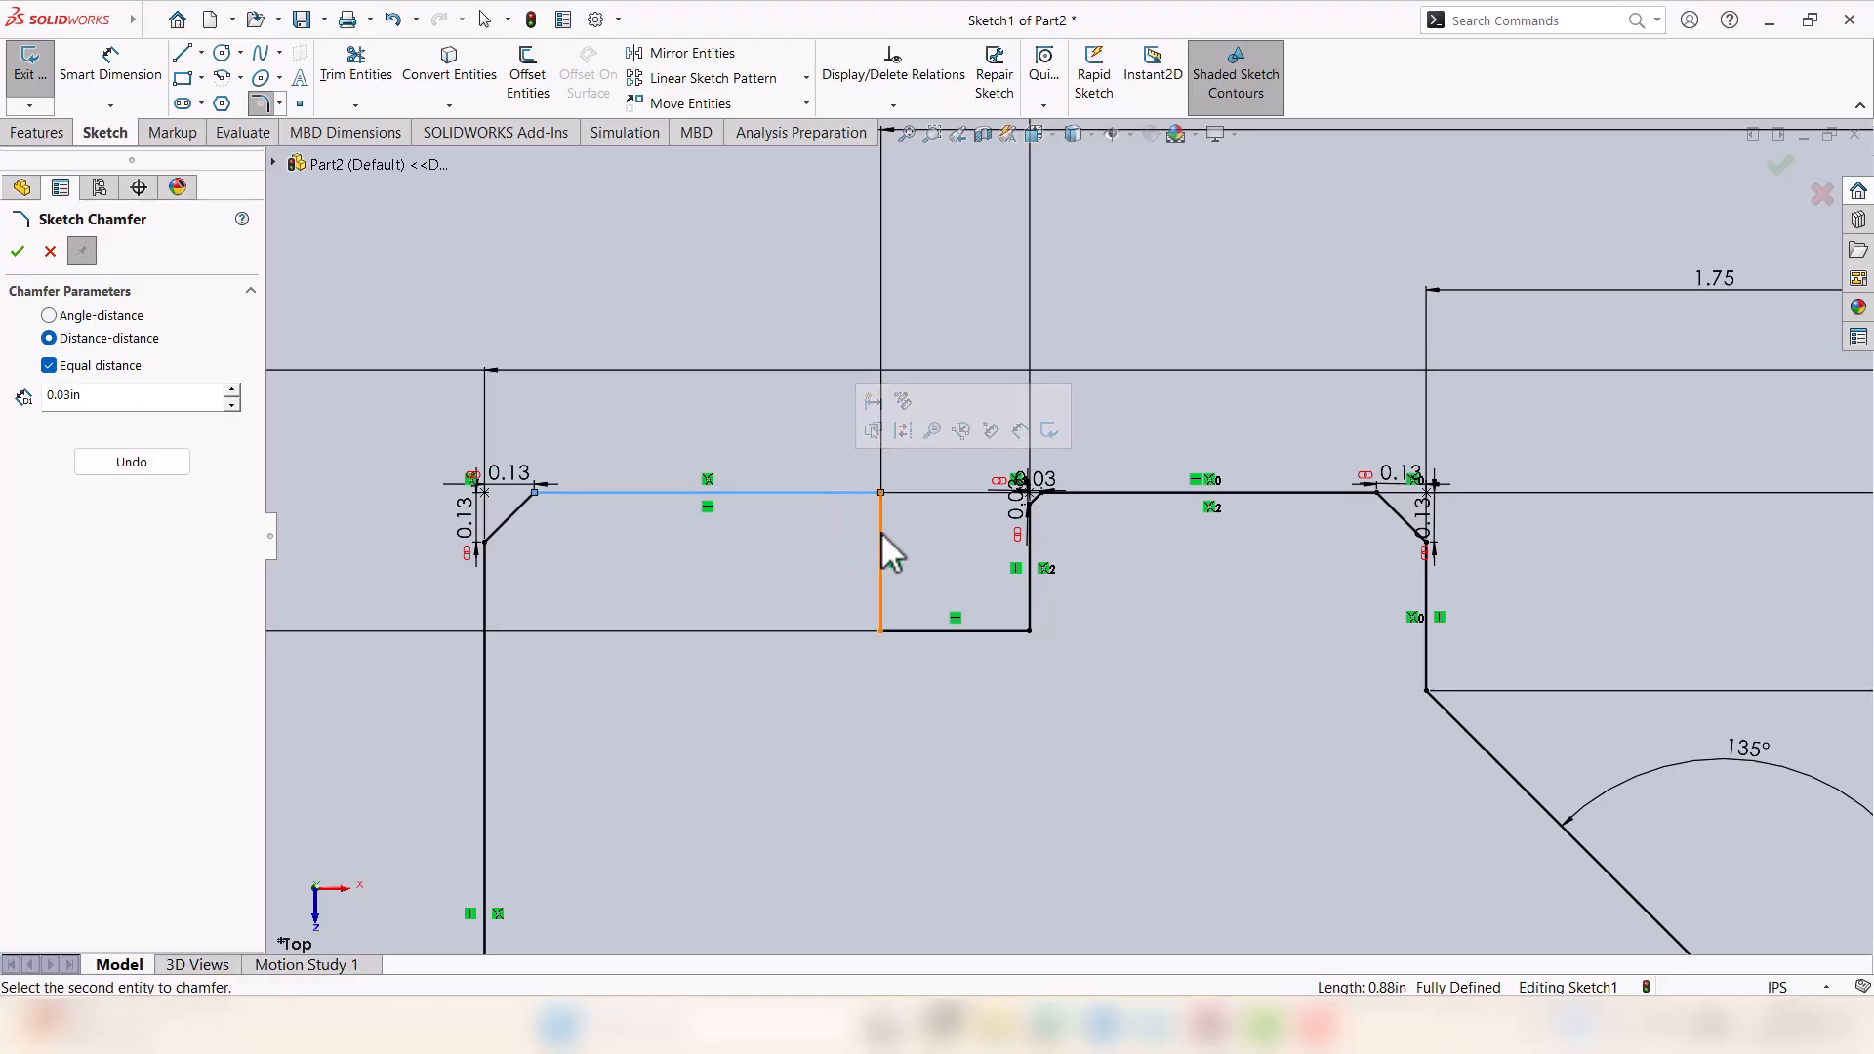
left_click(881, 532)
left_click(18, 251)
Create a 360-degree Revolved Boss/Base from the profile about the centerline, allowing the open sketch to be closed automatically.
scroll(677, 507, "up", 2)
scroll(582, 427, "down", 3)
scroll(583, 430, "up", 2)
scroll(1108, 502, "up", 3)
scroll(1523, 785, "down", 3)
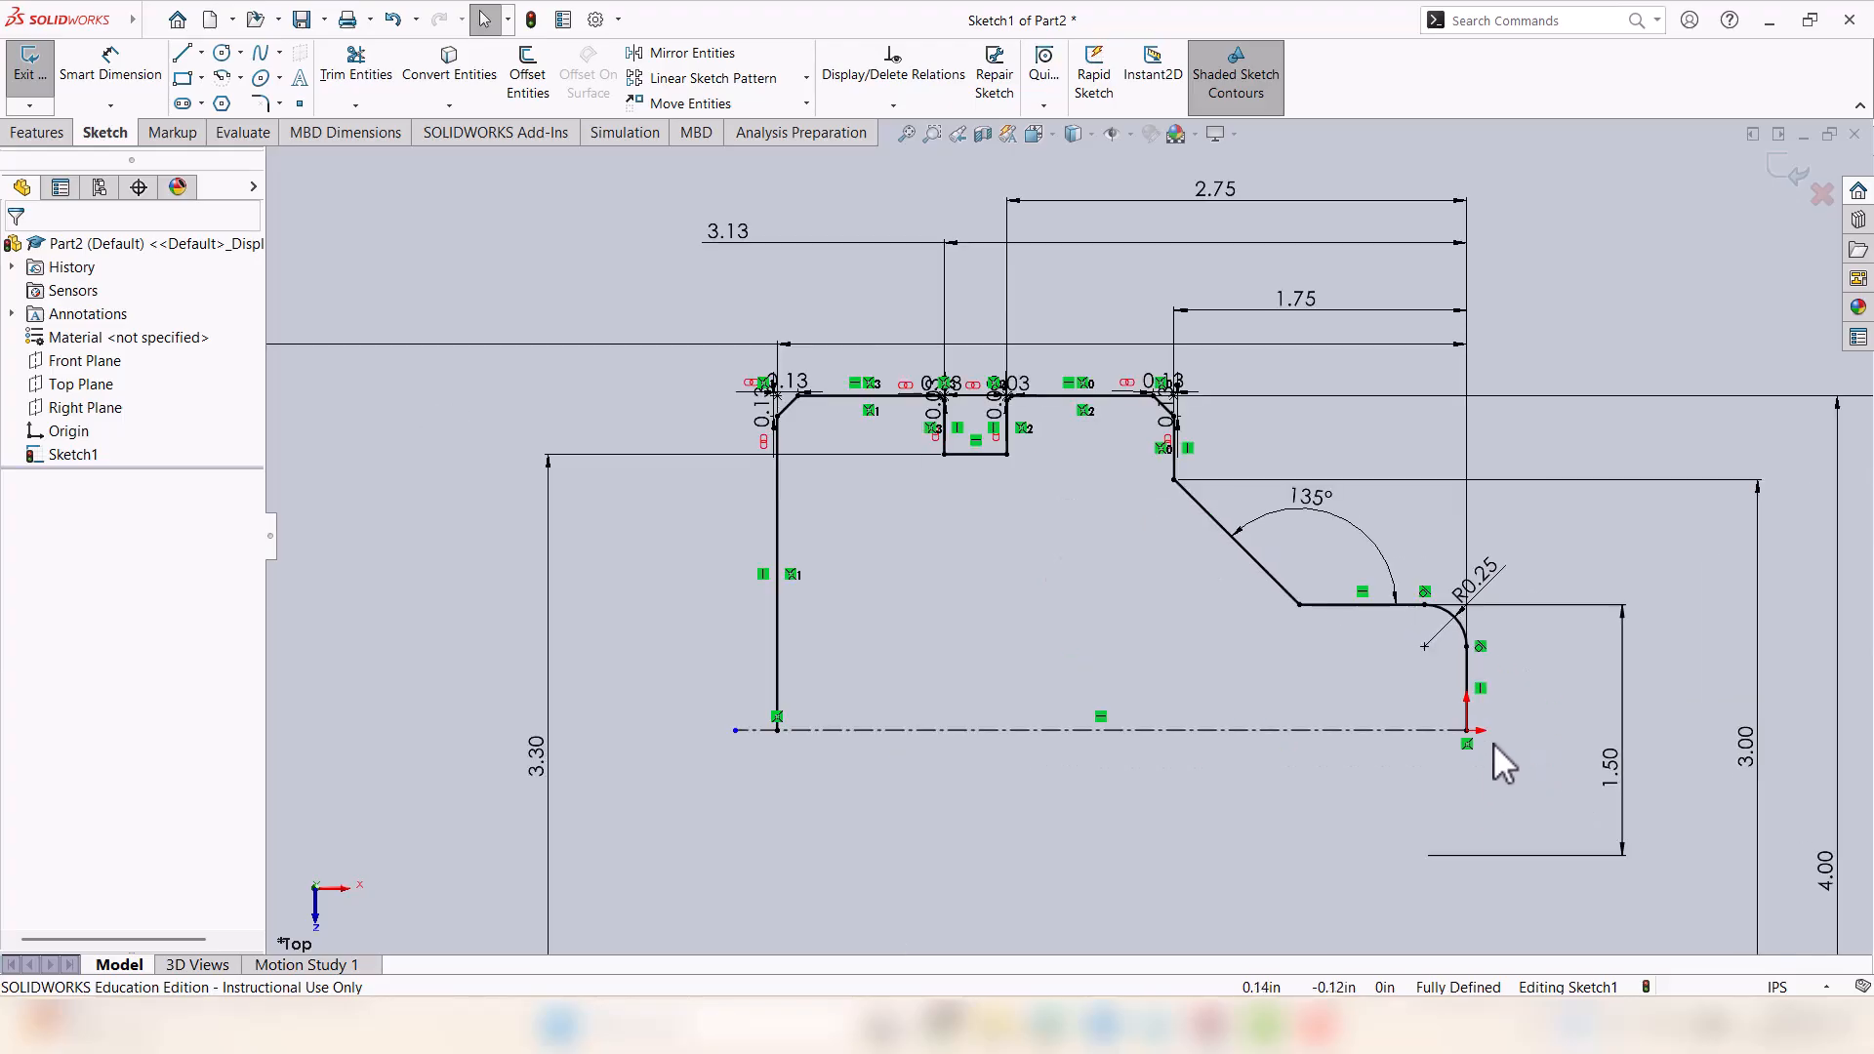
scroll(1484, 769, "down", 2)
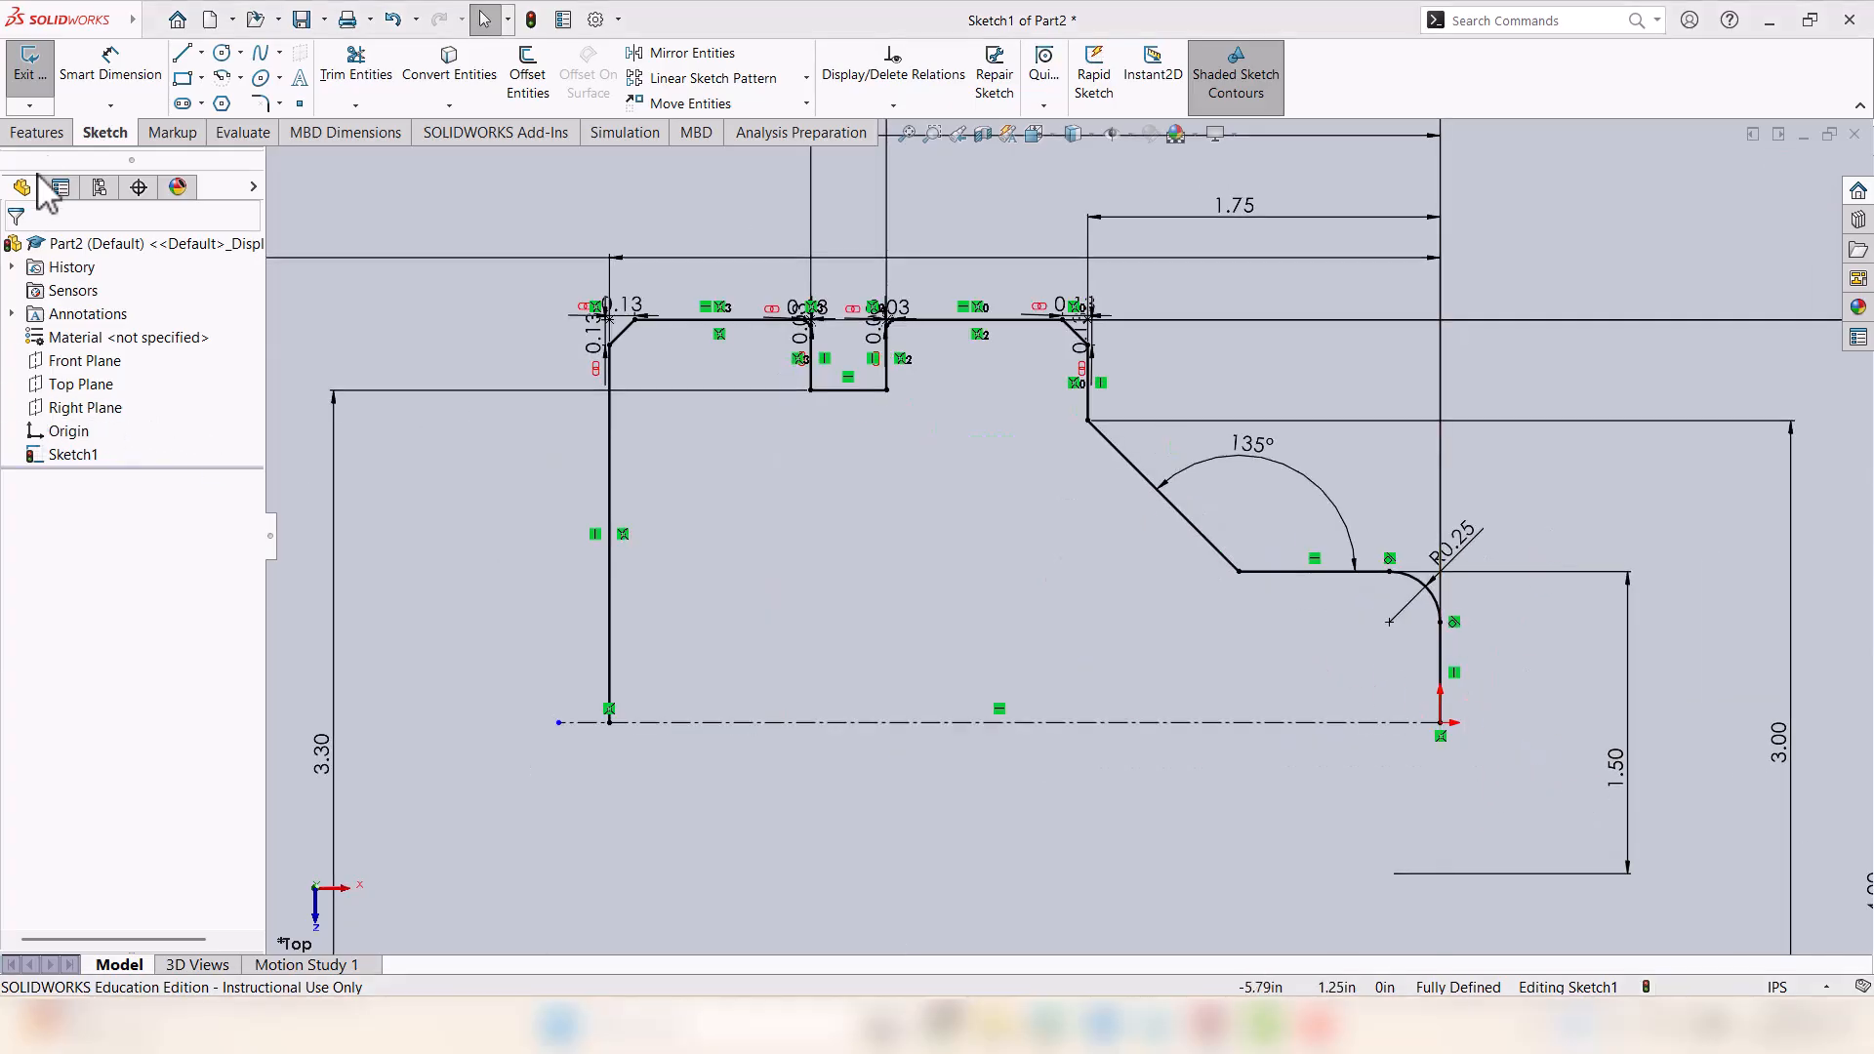
left_click(36, 134)
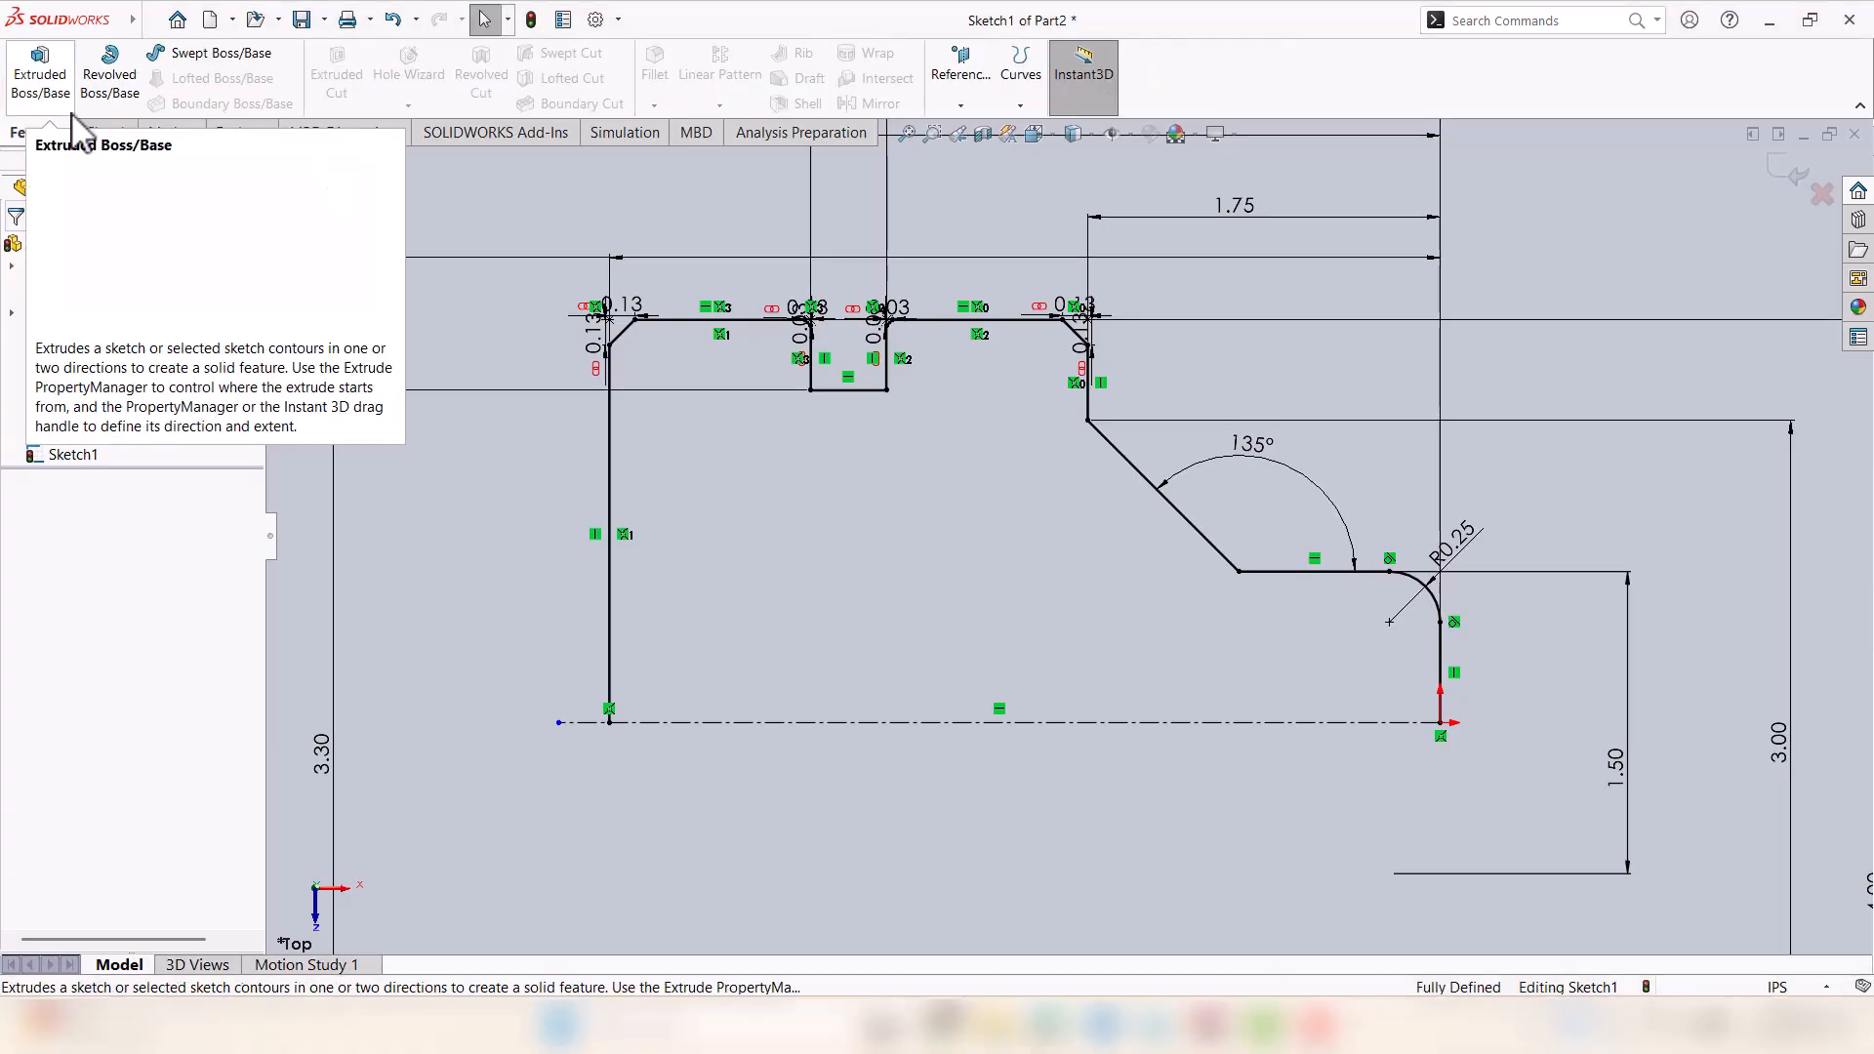
left_click(115, 68)
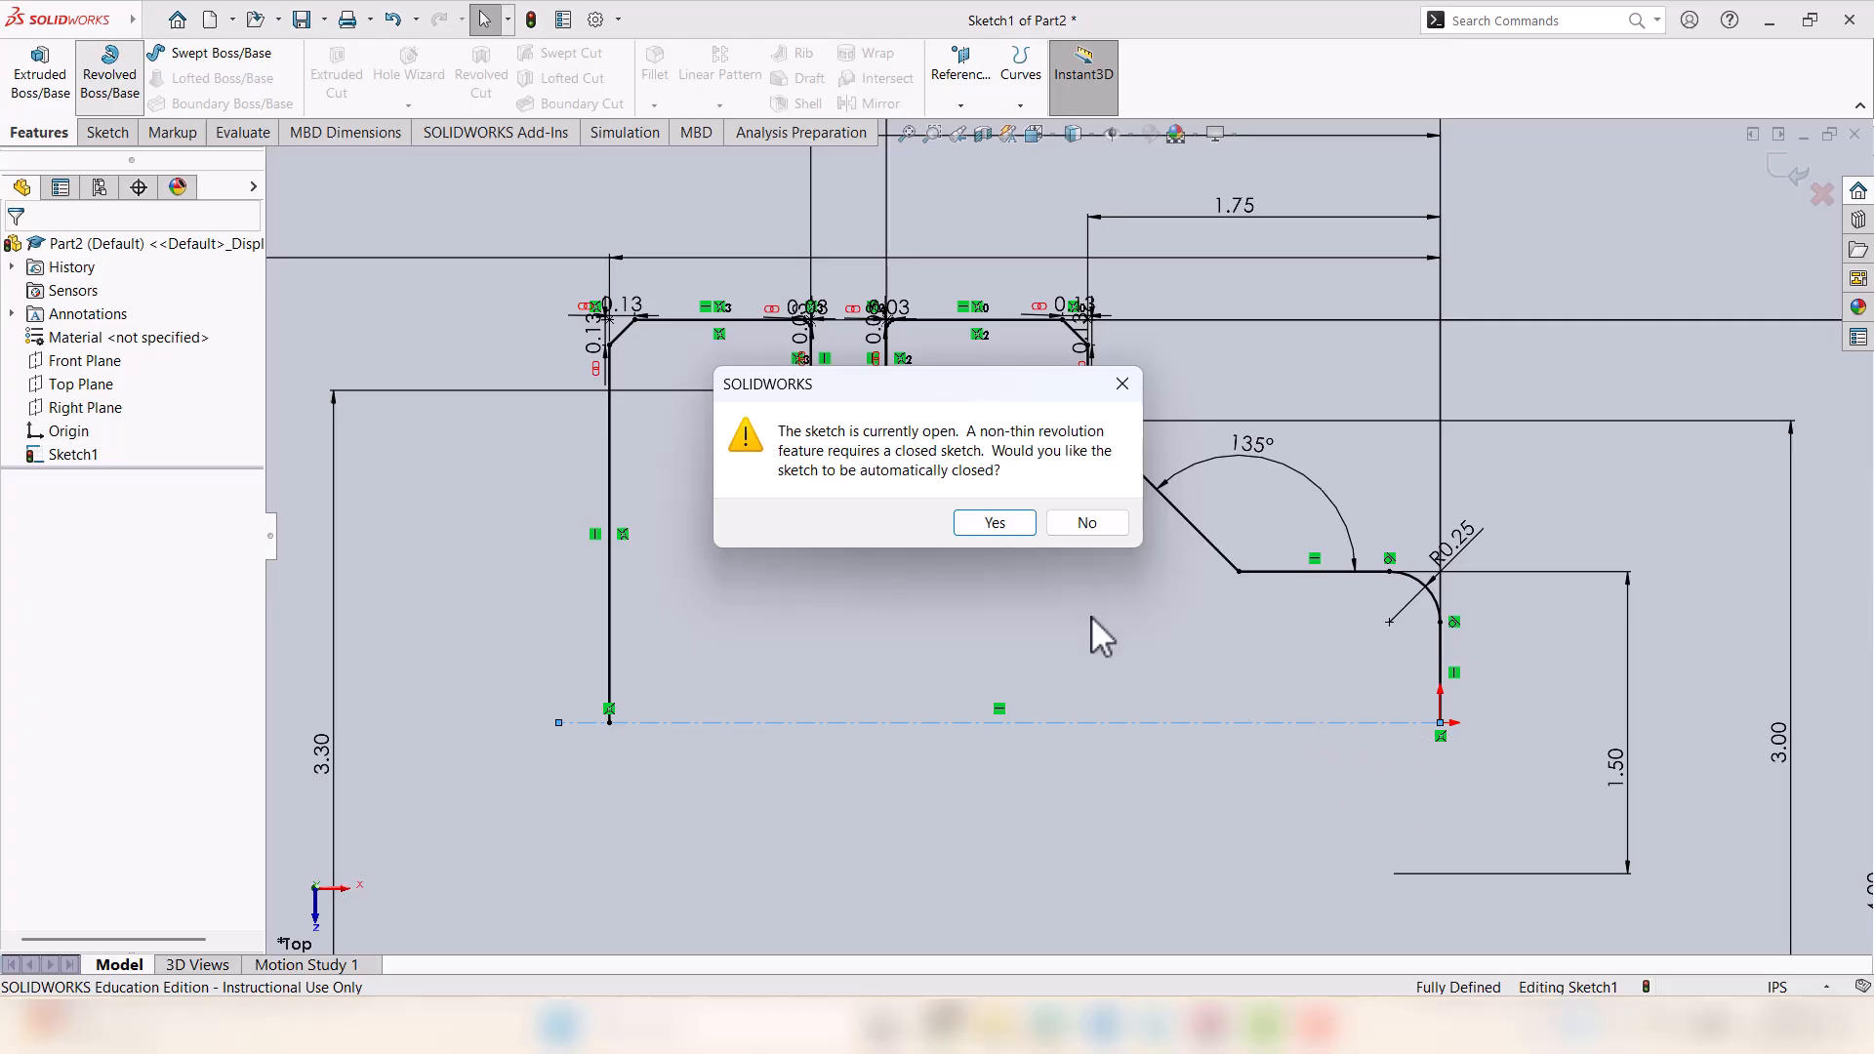
left_click(991, 522)
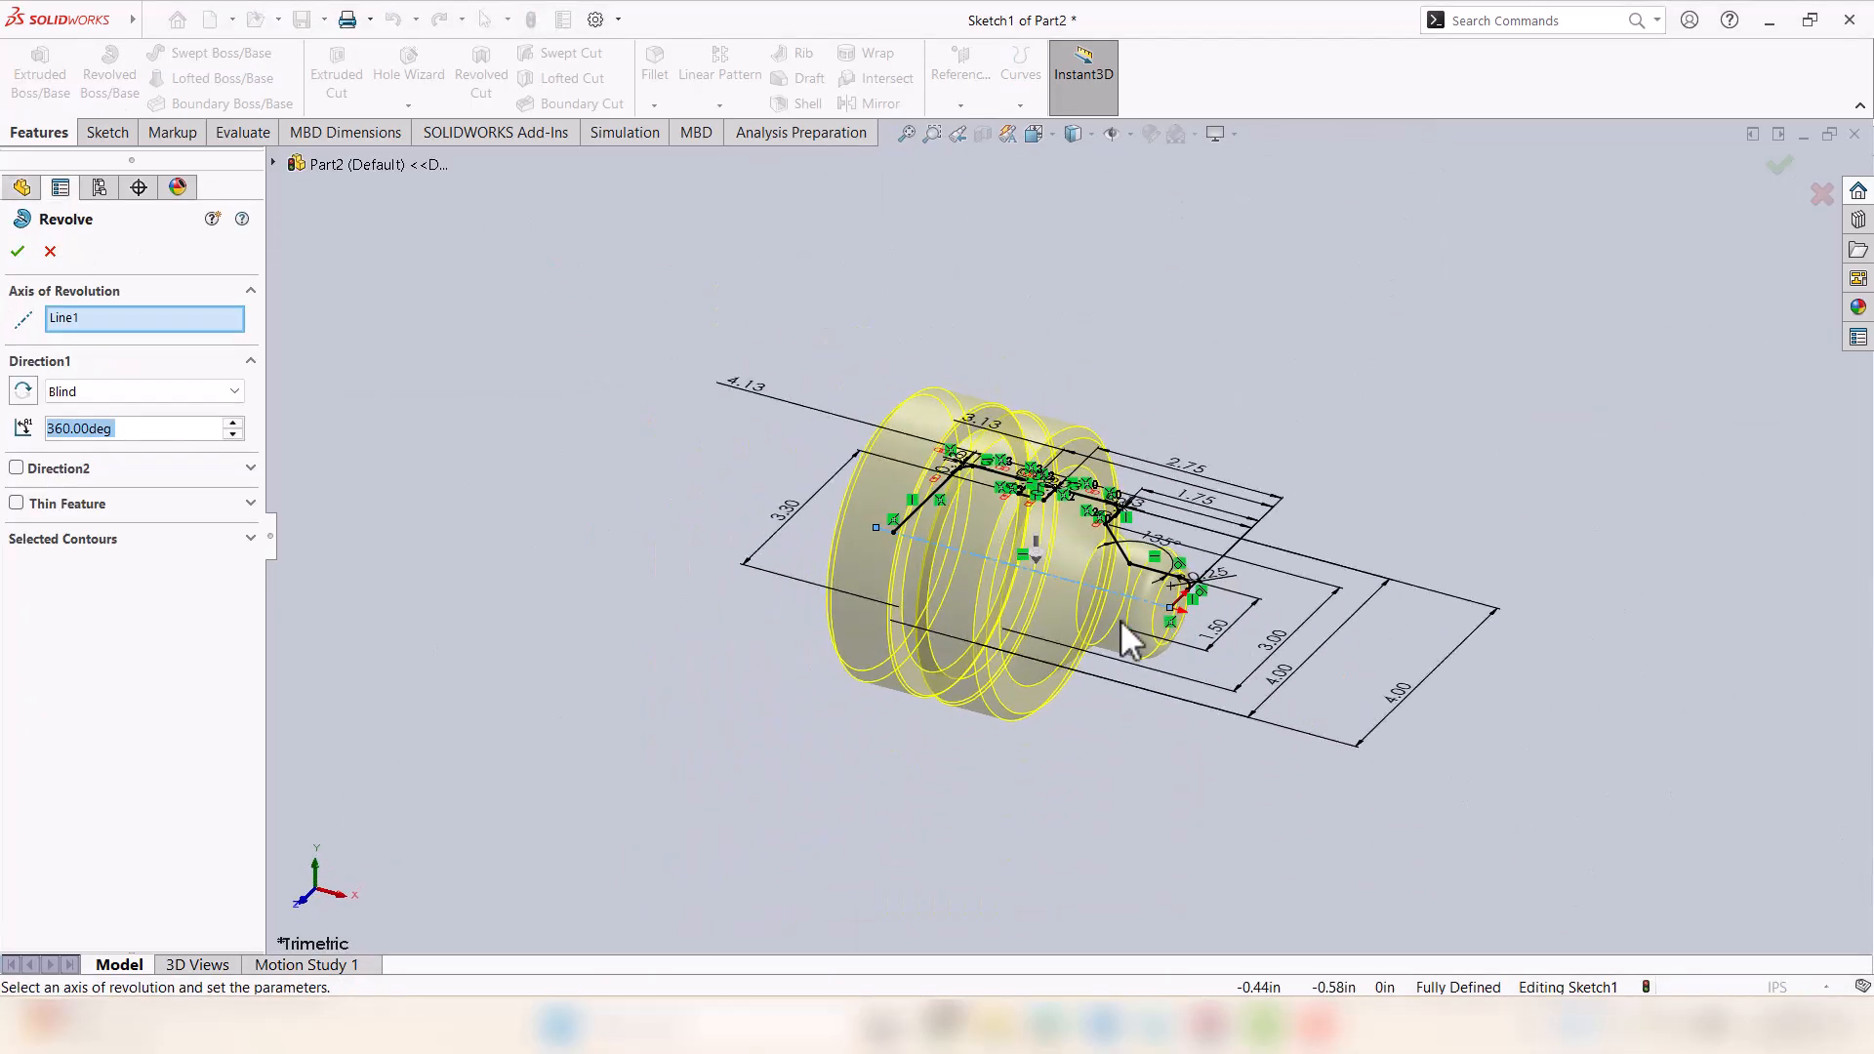
scroll(1157, 625, "down", 5)
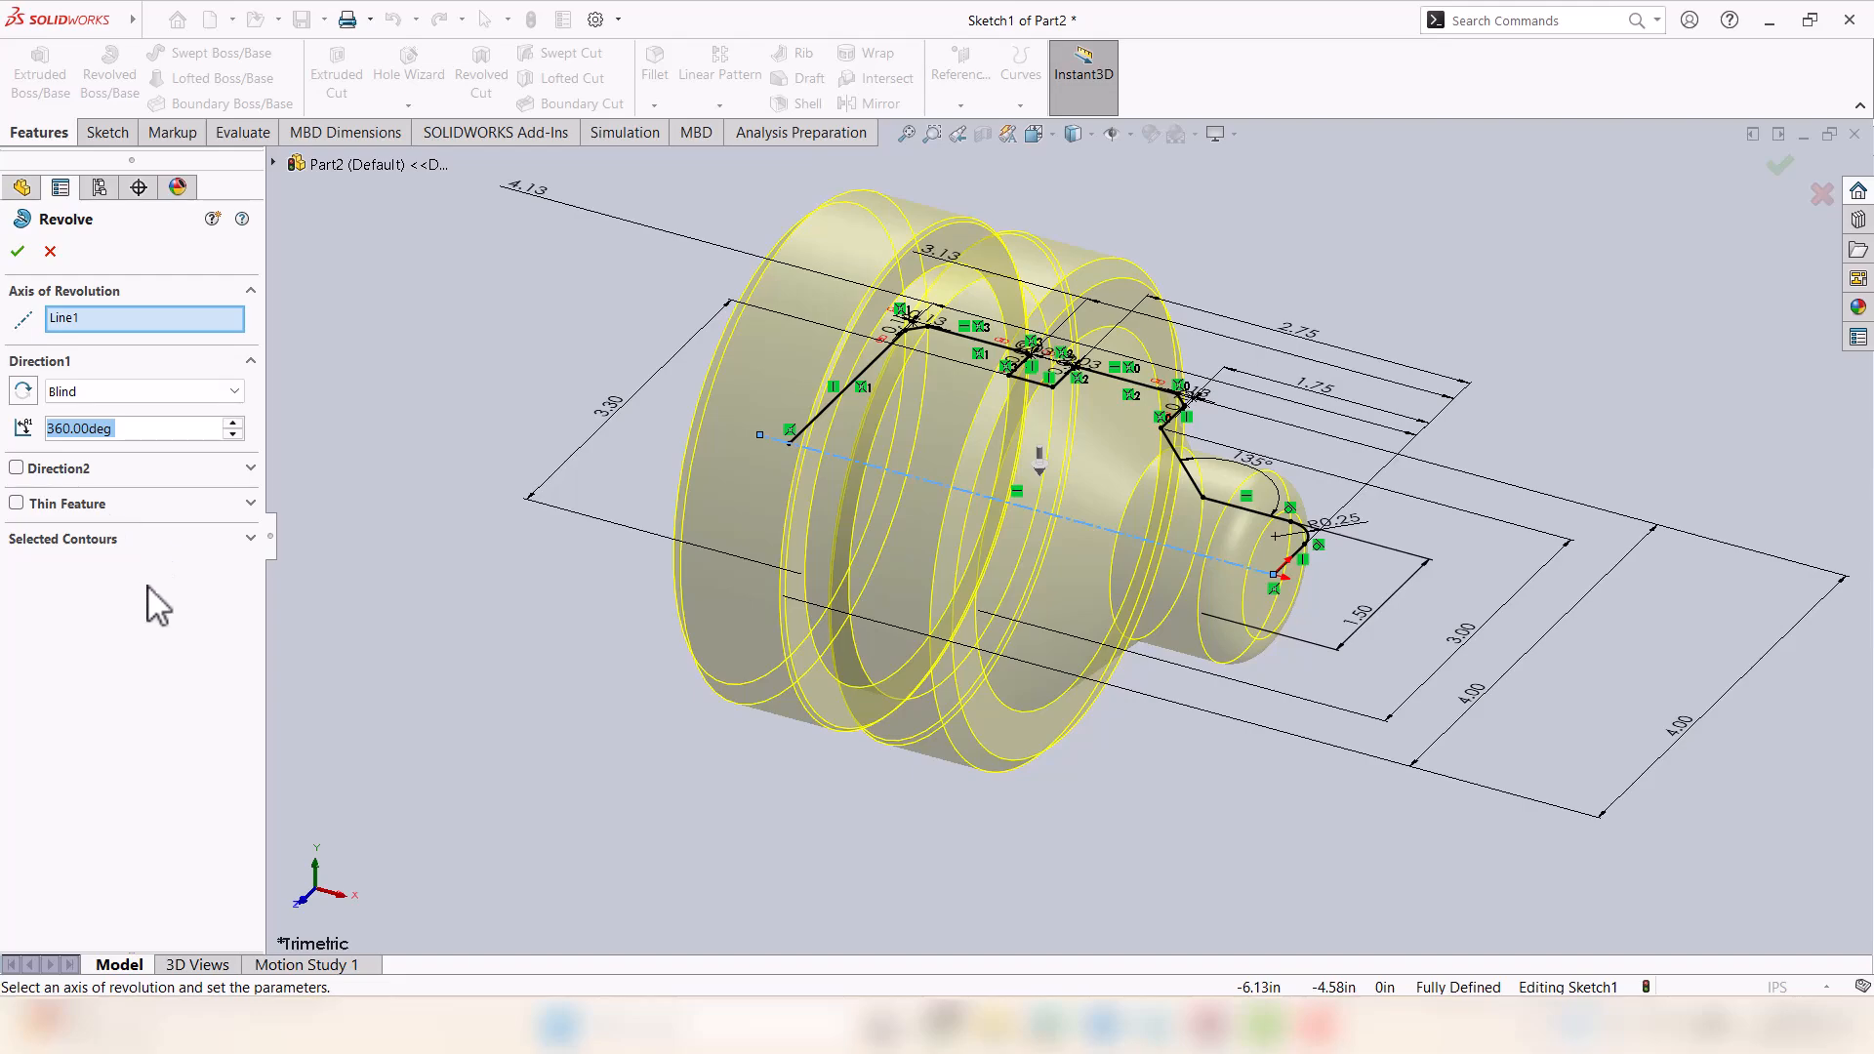
left_click(18, 250)
scroll(1007, 422, "down", 2)
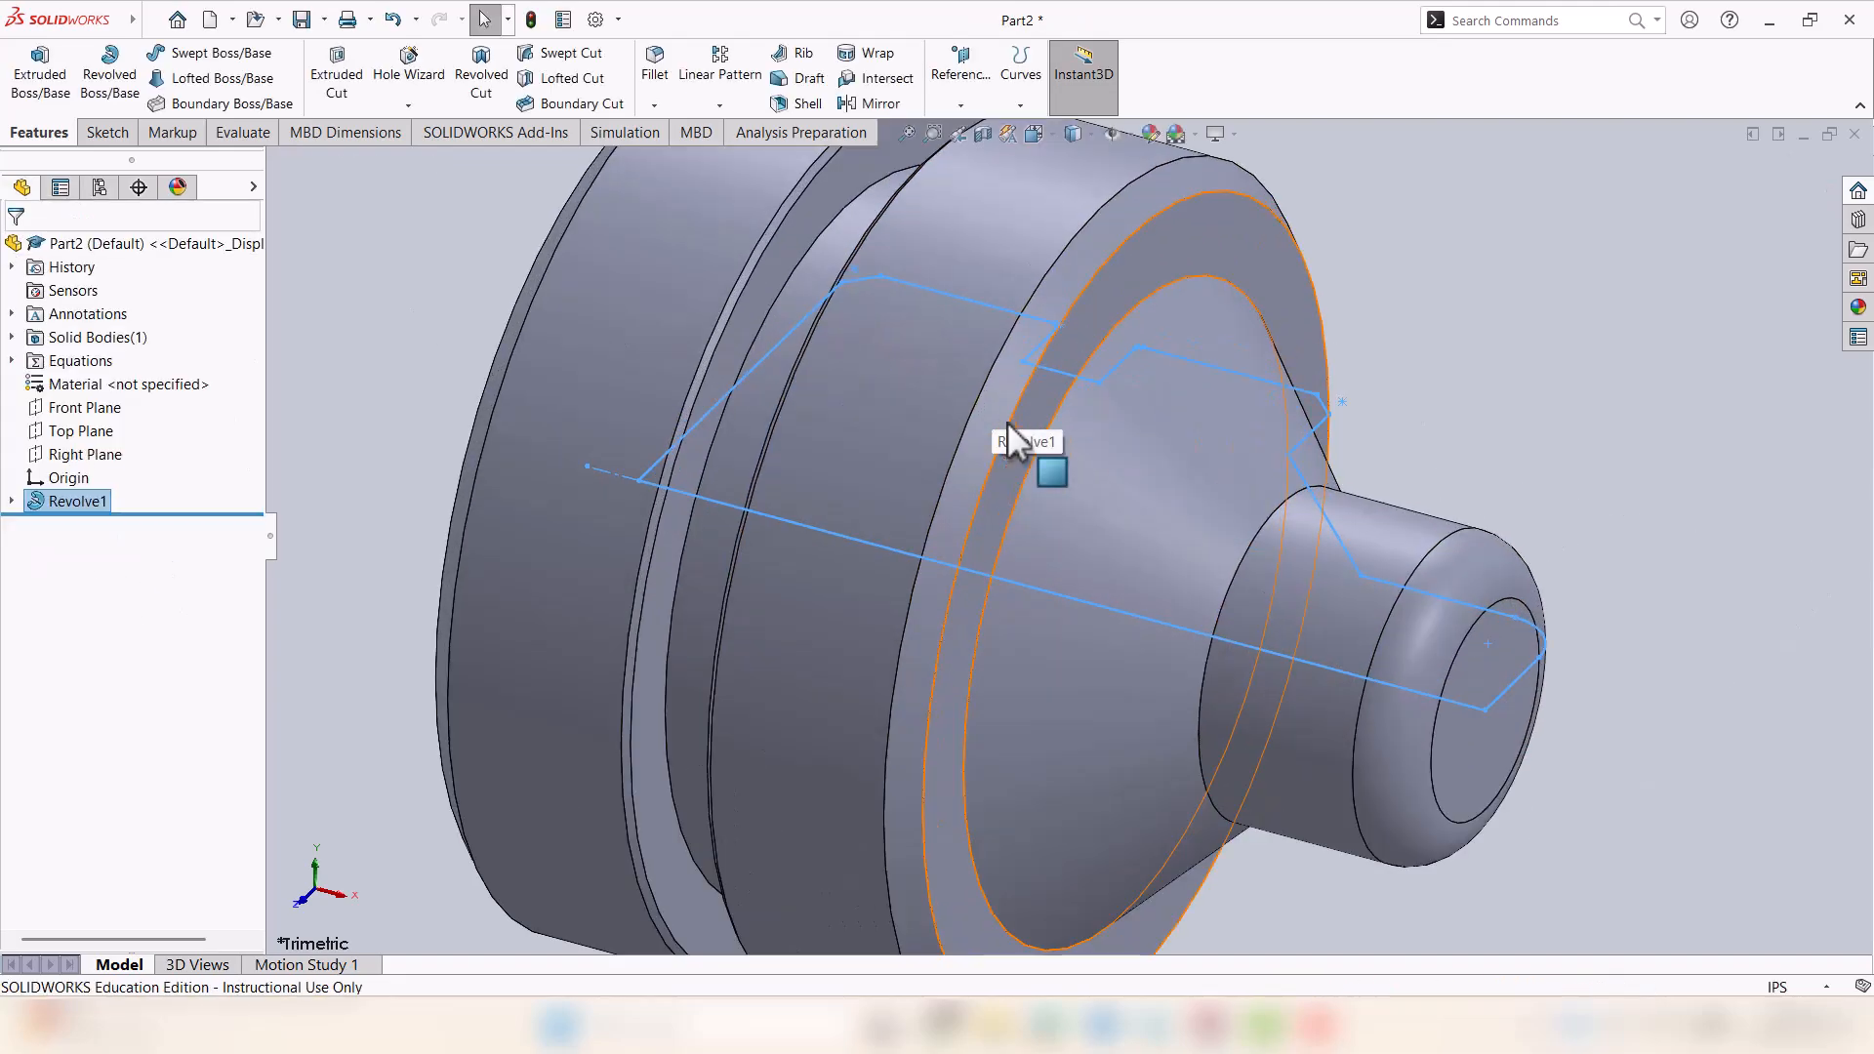
scroll(1007, 422, "up", 3)
mouse_move(1292, 642)
middle_mouse_down()
mouse_move(1422, 703)
mouse_move(1367, 565)
mouse_move(1274, 643)
mouse_move(1200, 565)
middle_mouse_up()
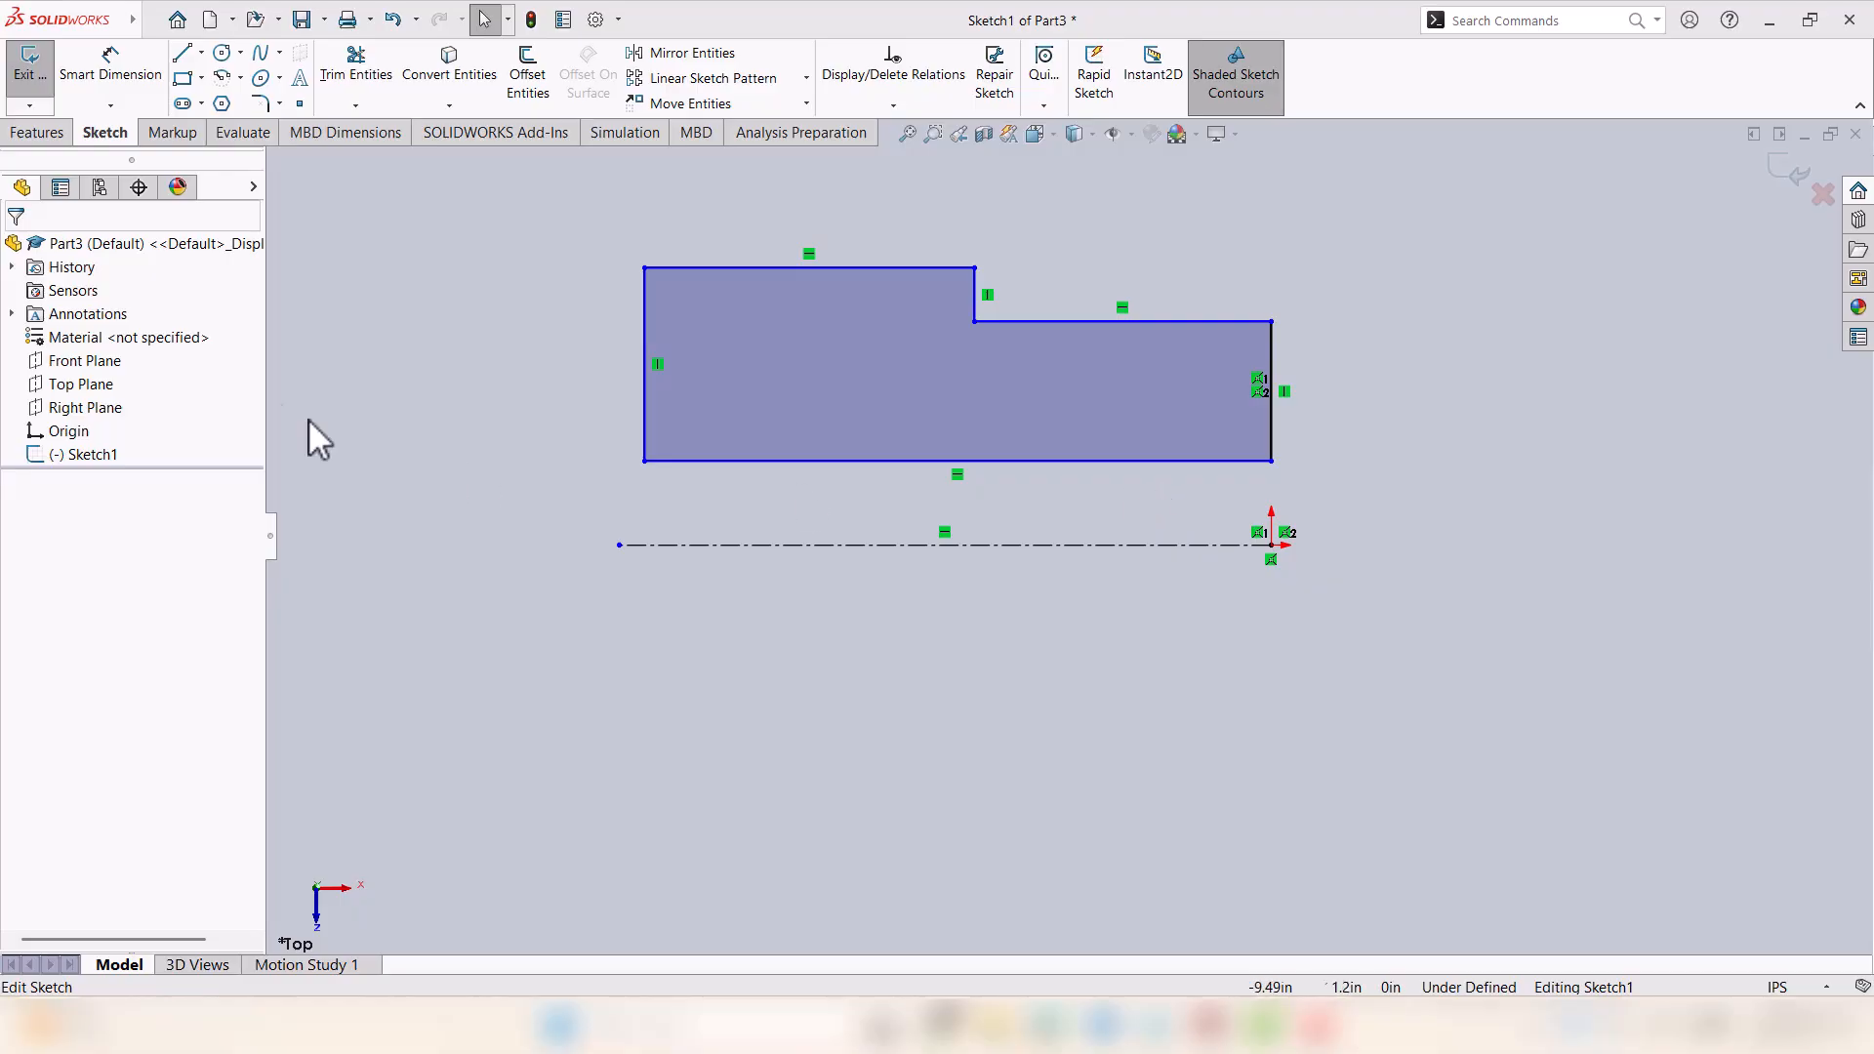
Dimension the lowest horizontal edge of the stepped profile as a 1.7 in diameter about the centerline.
left_click(129, 93)
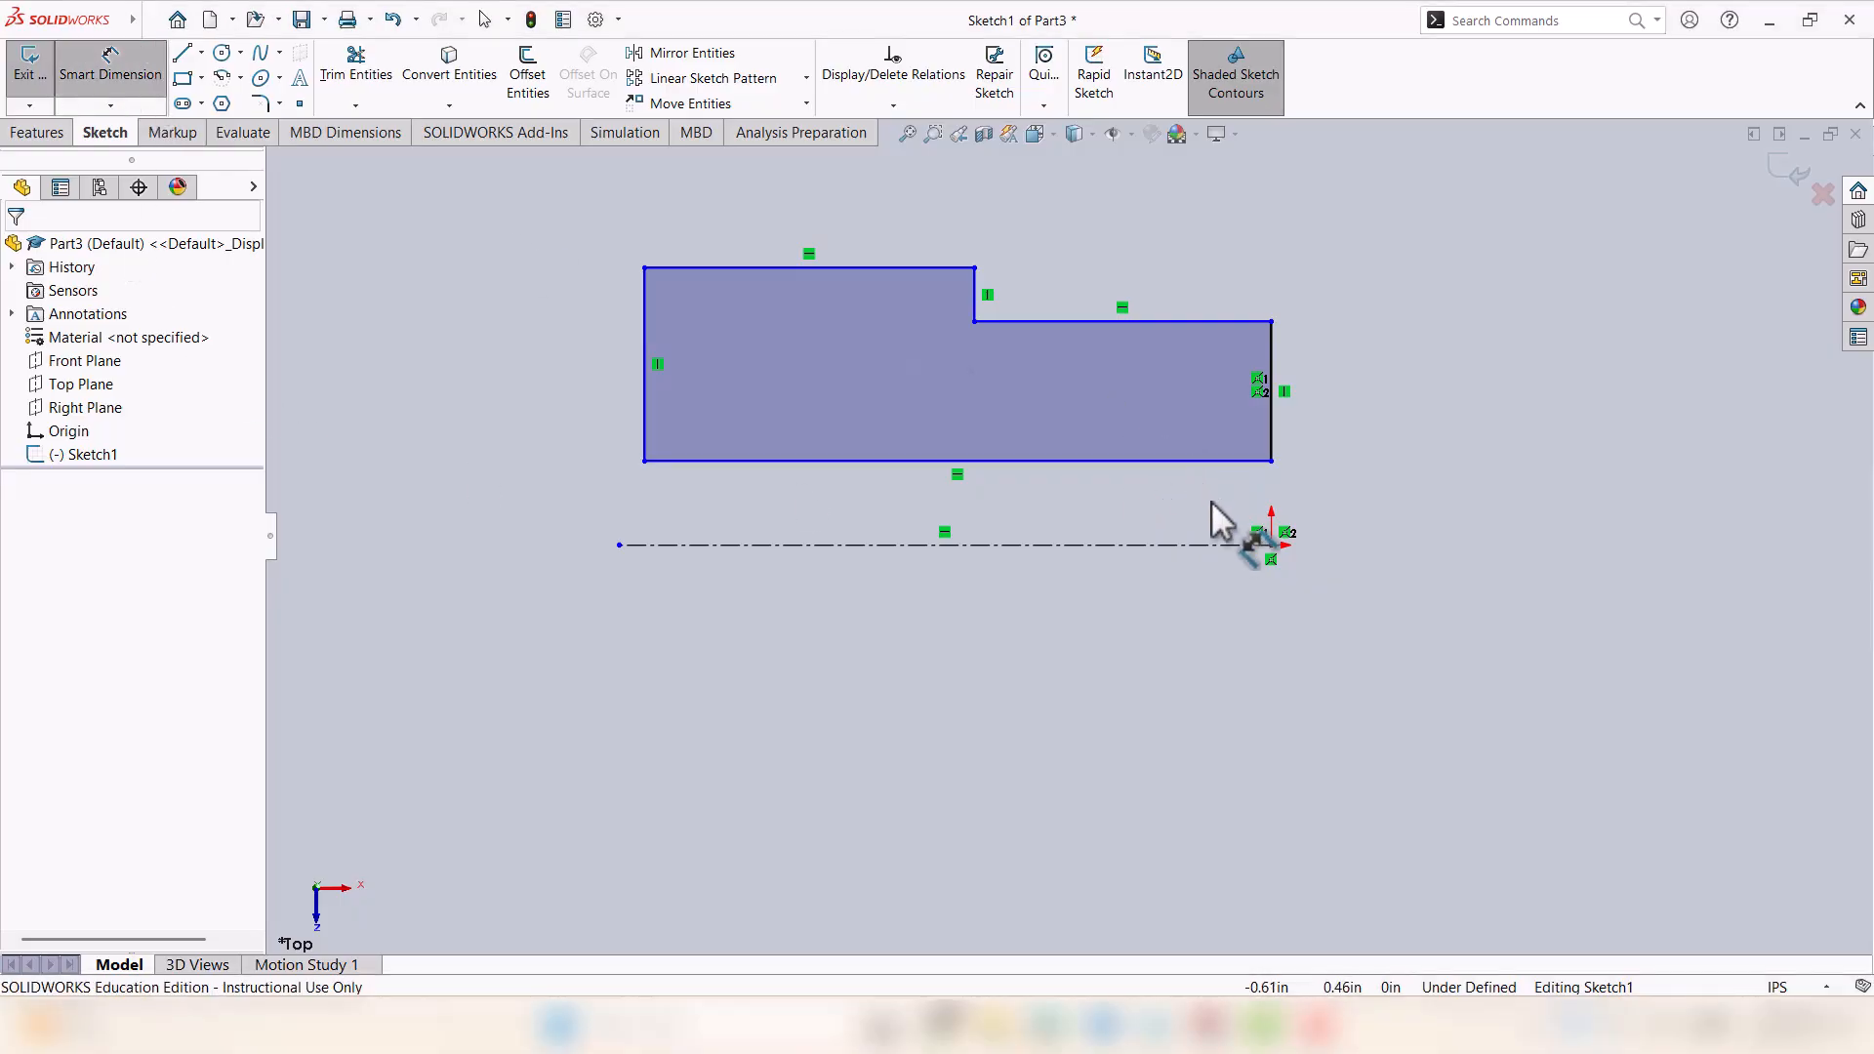
left_click(1182, 460)
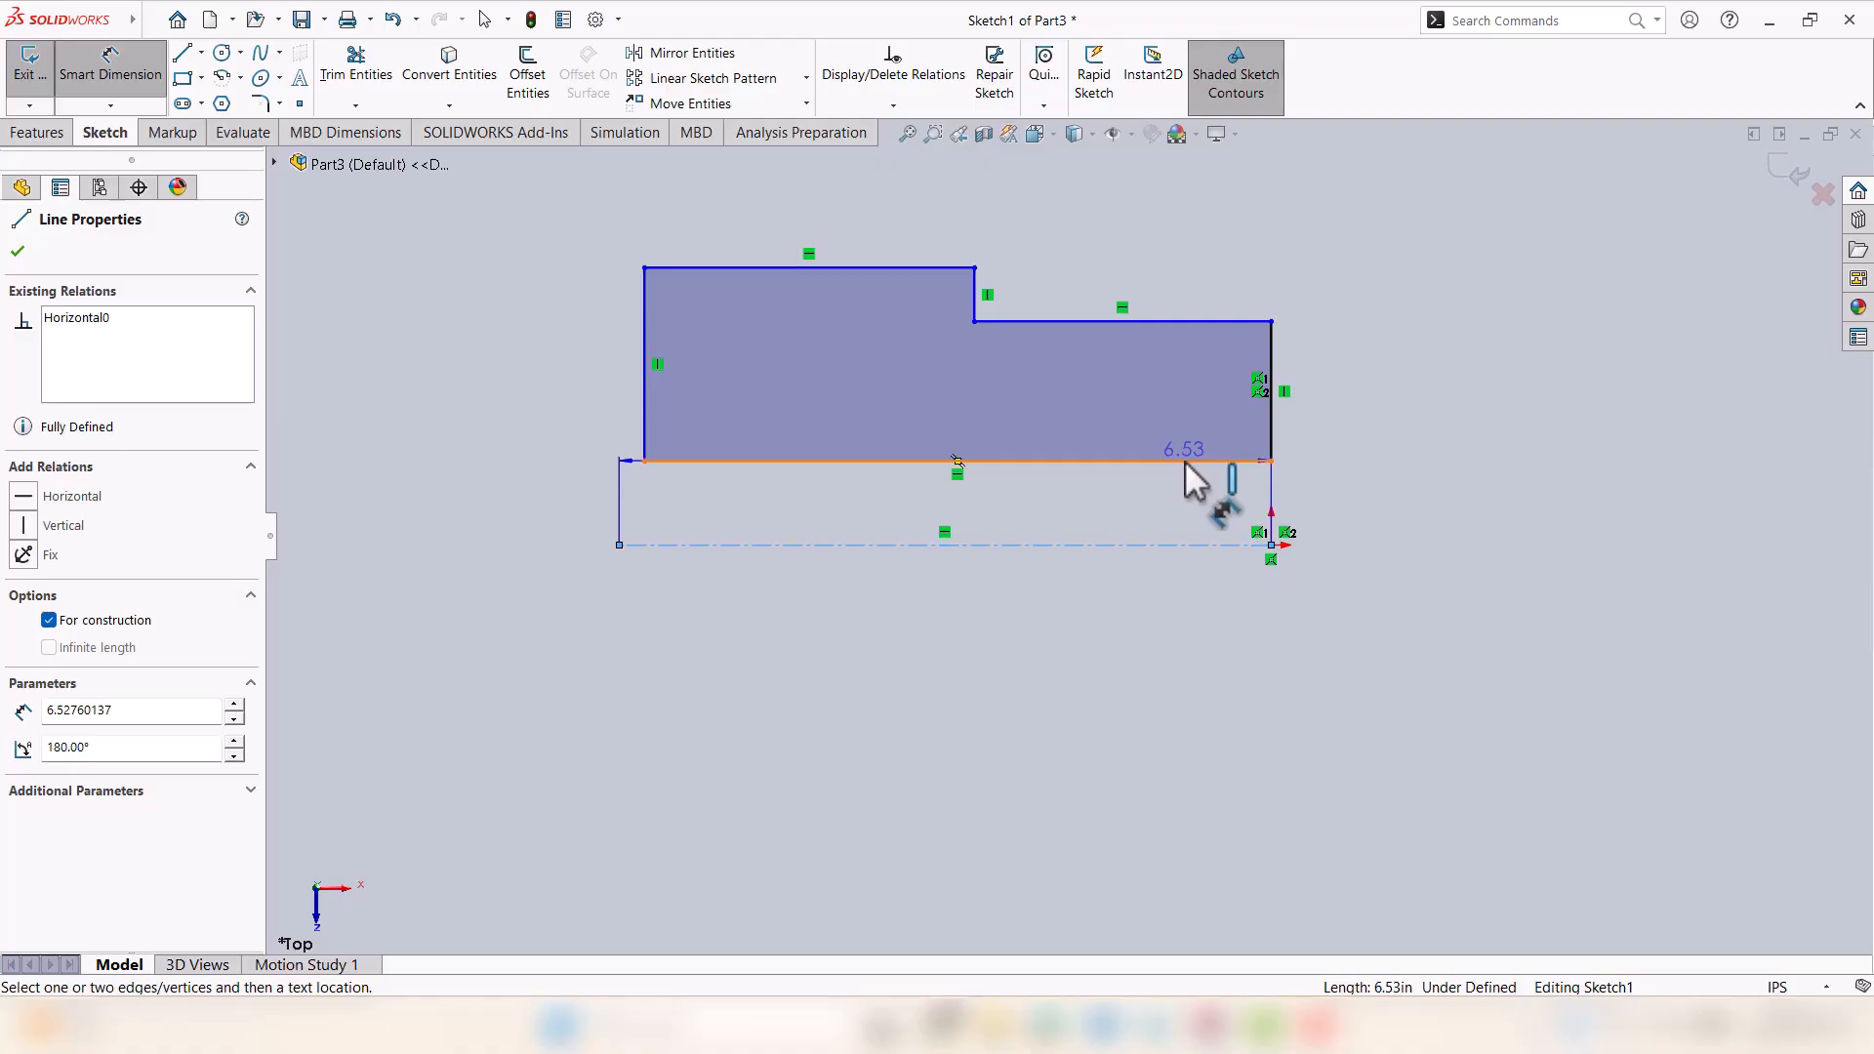
left_click(1254, 544)
left_click(1460, 585)
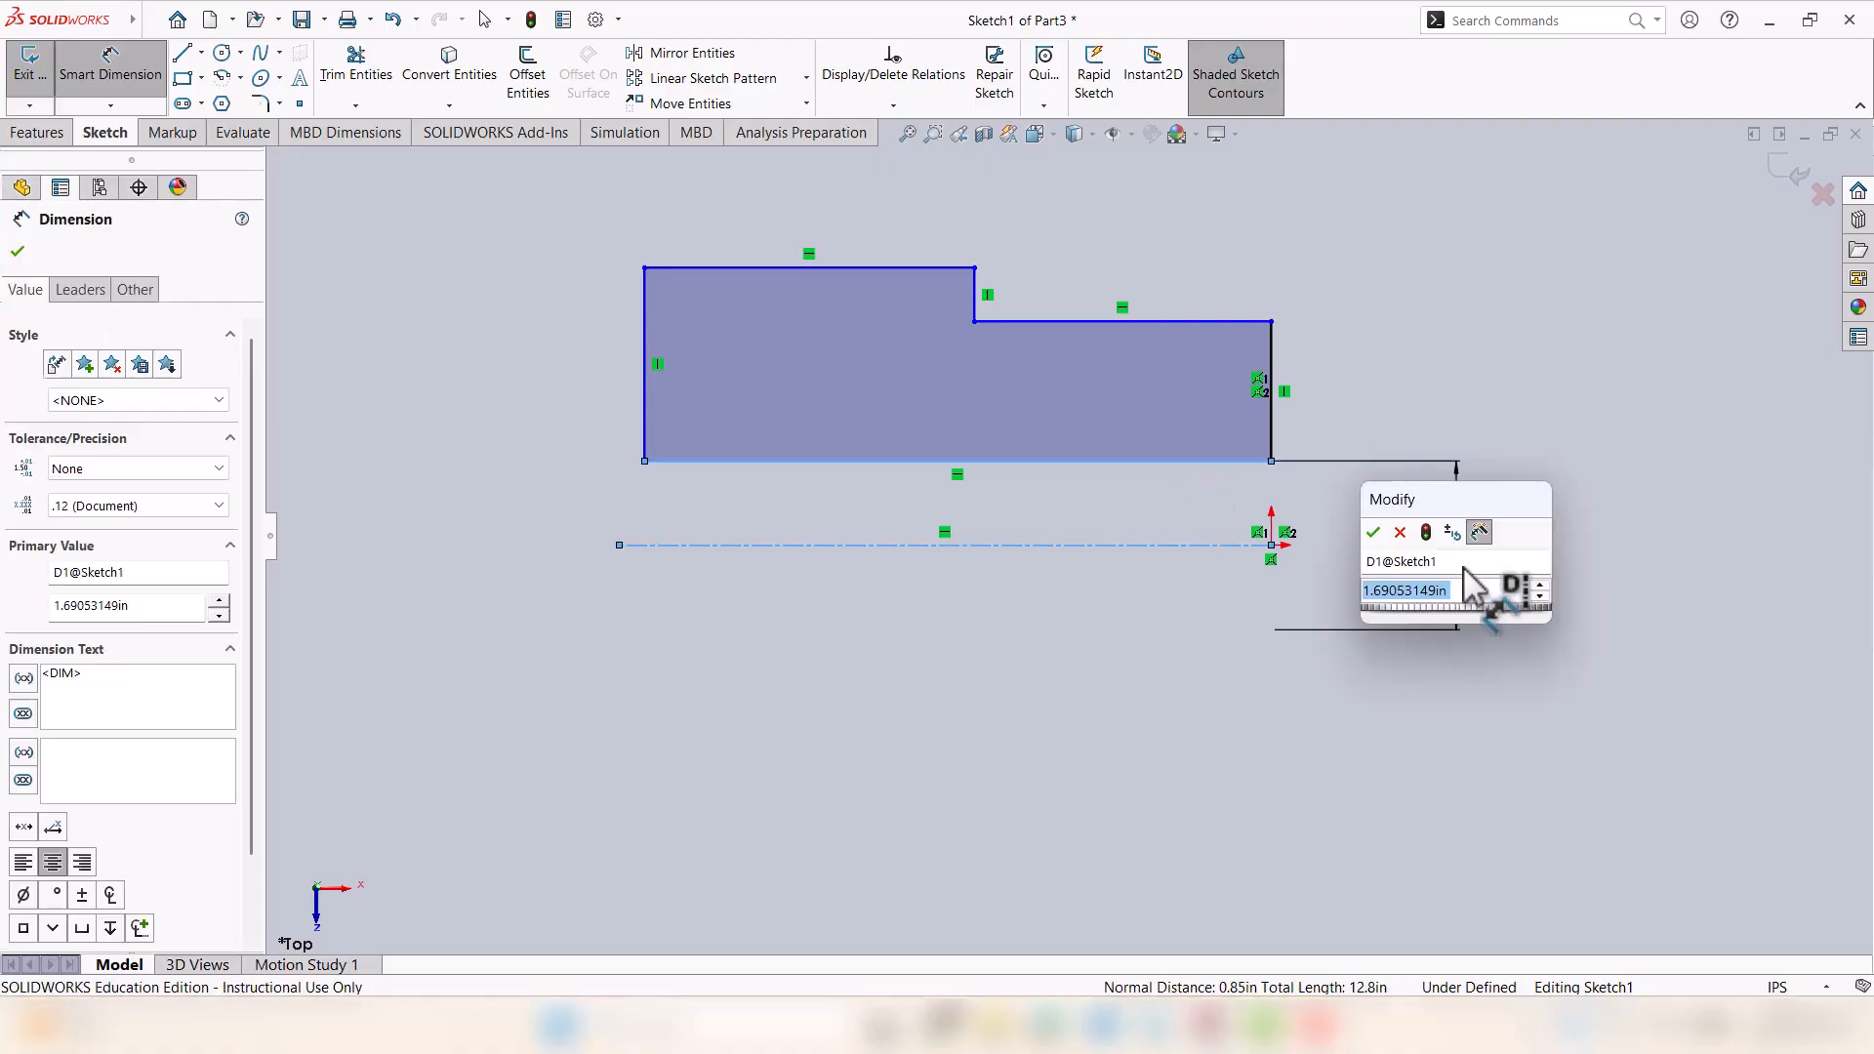
type("1.7")
key("Return")
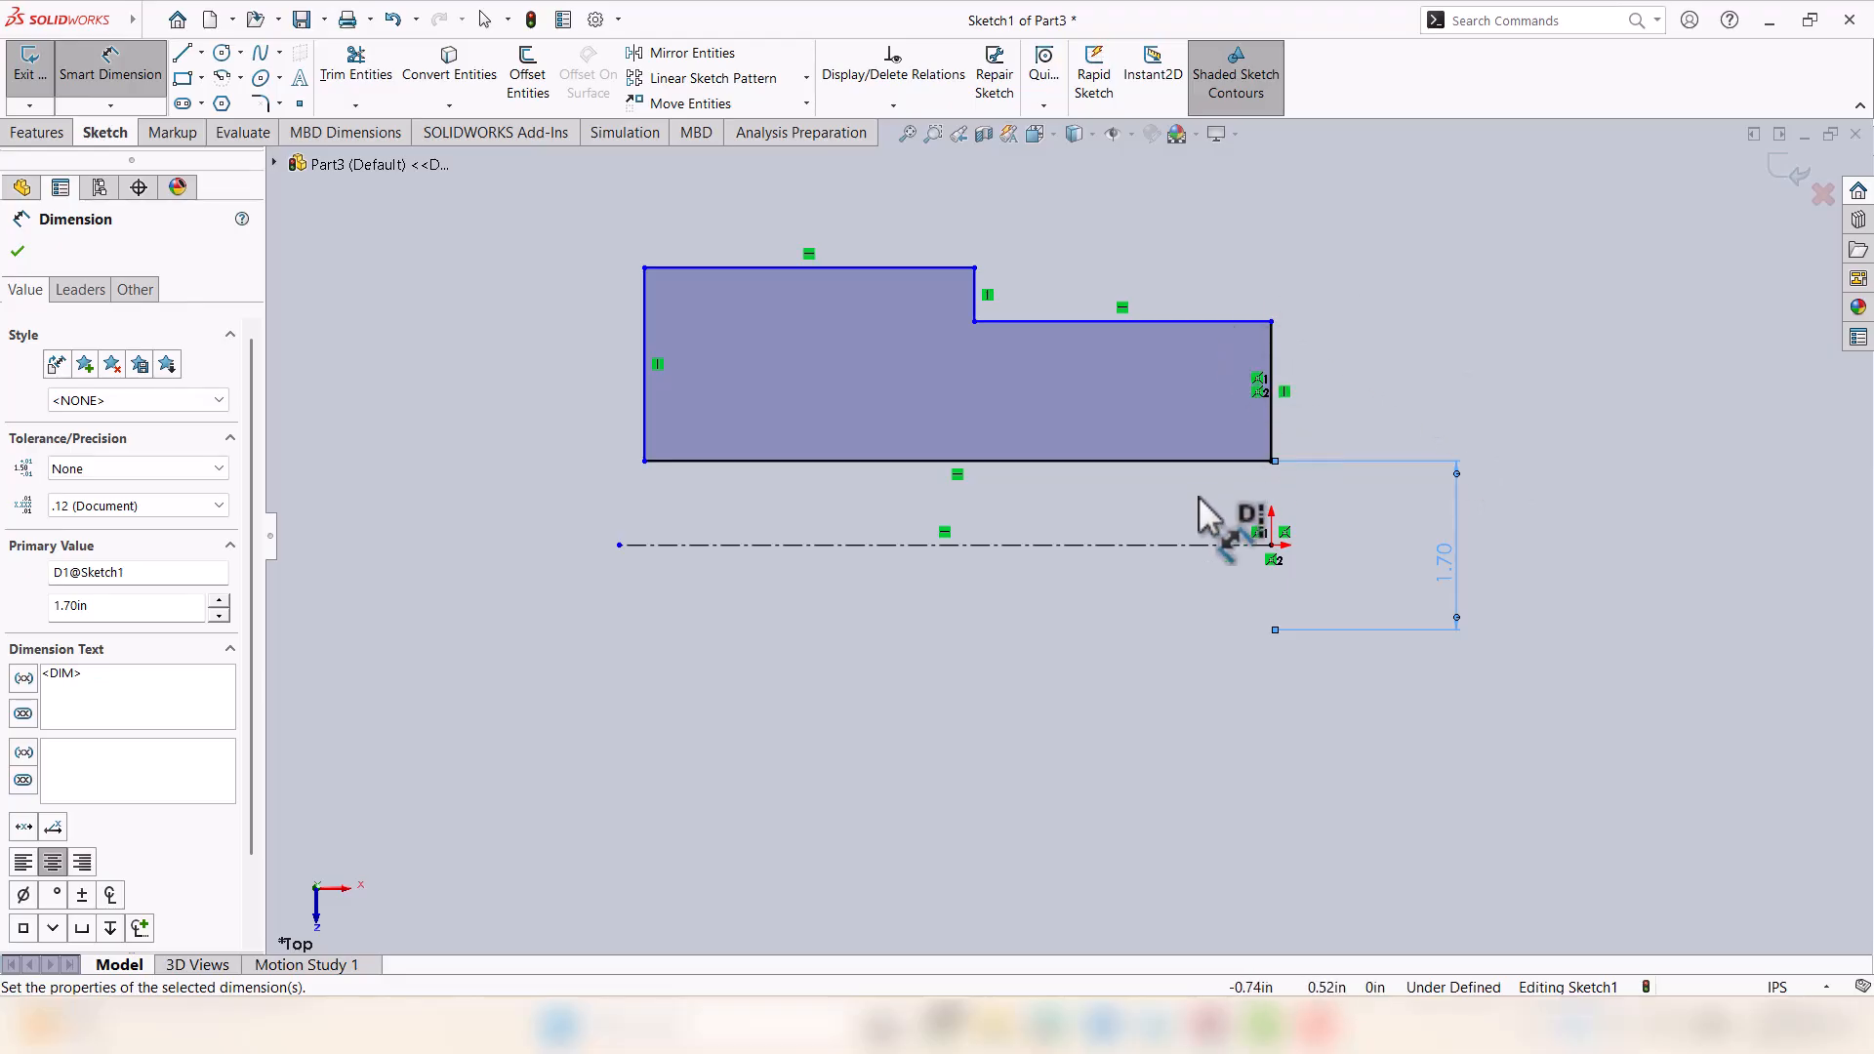
Dimension the lower step's horizontal edge as a 4.5 in diameter about the centerline.
left_click(1177, 544)
left_click(1151, 322)
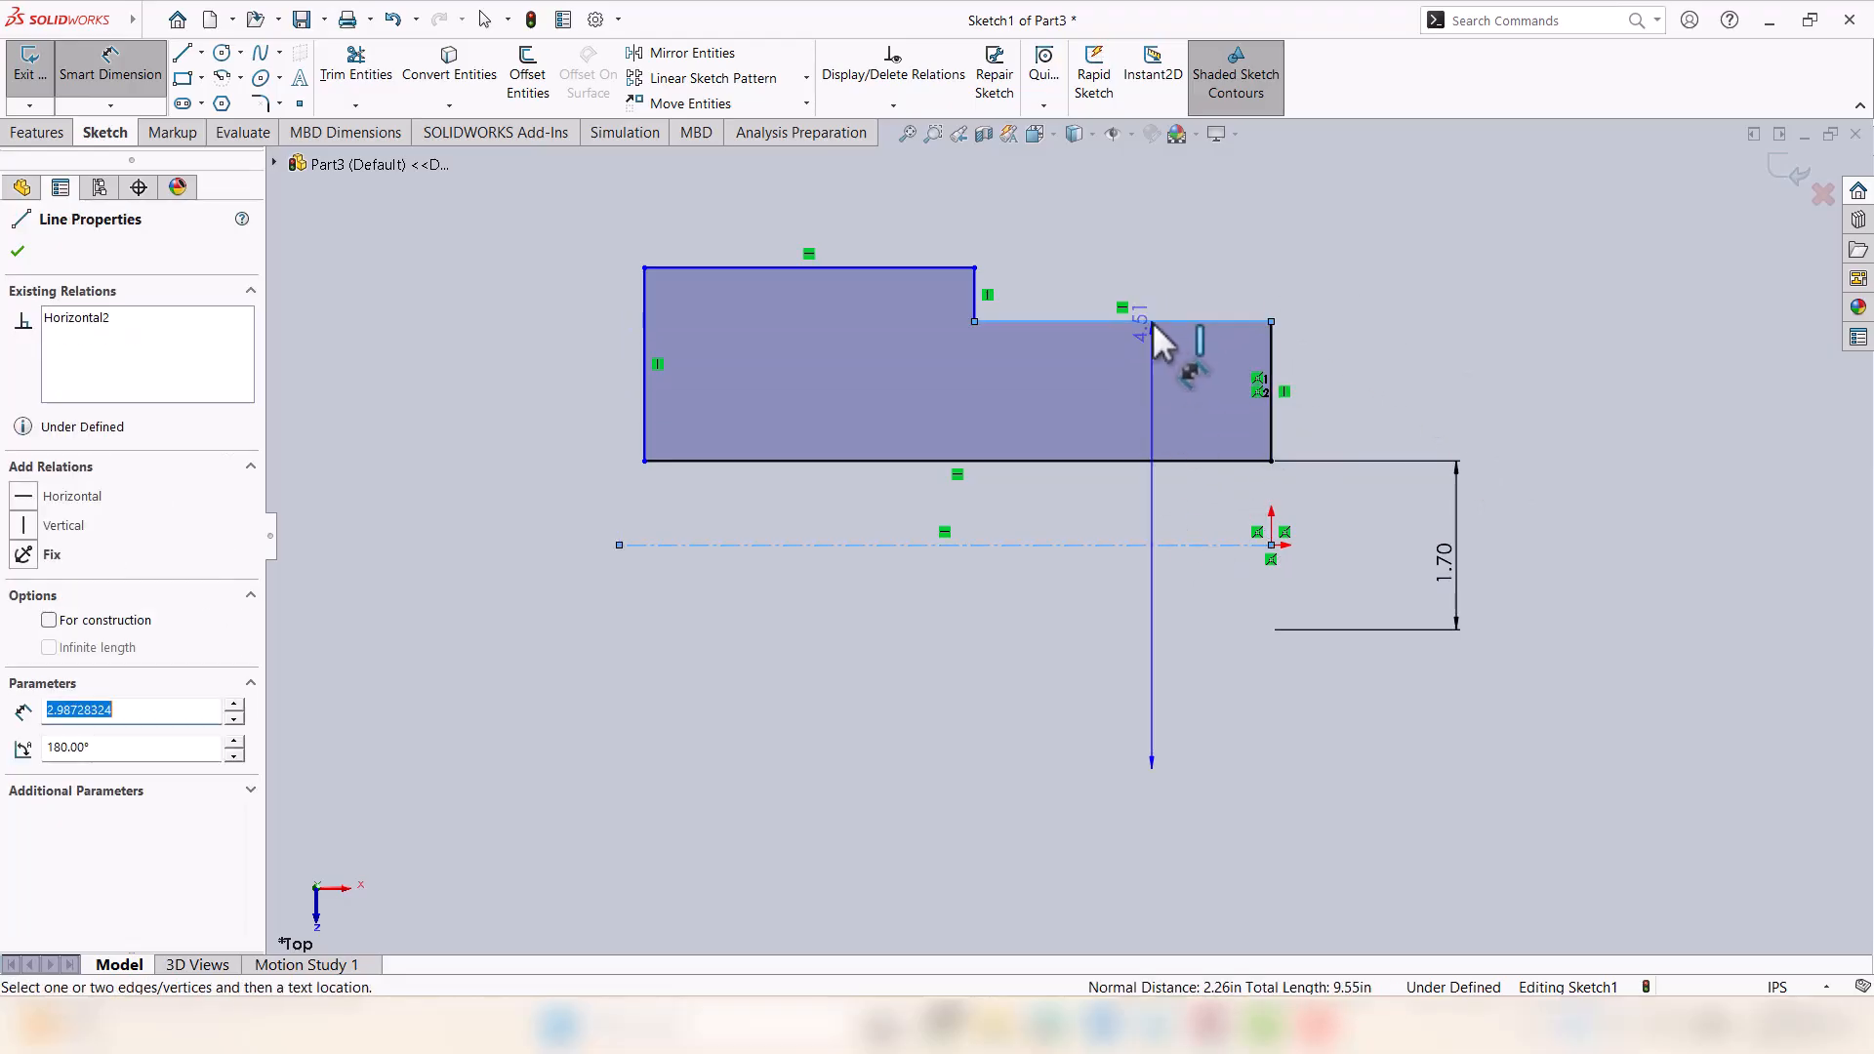
left_click(1645, 656)
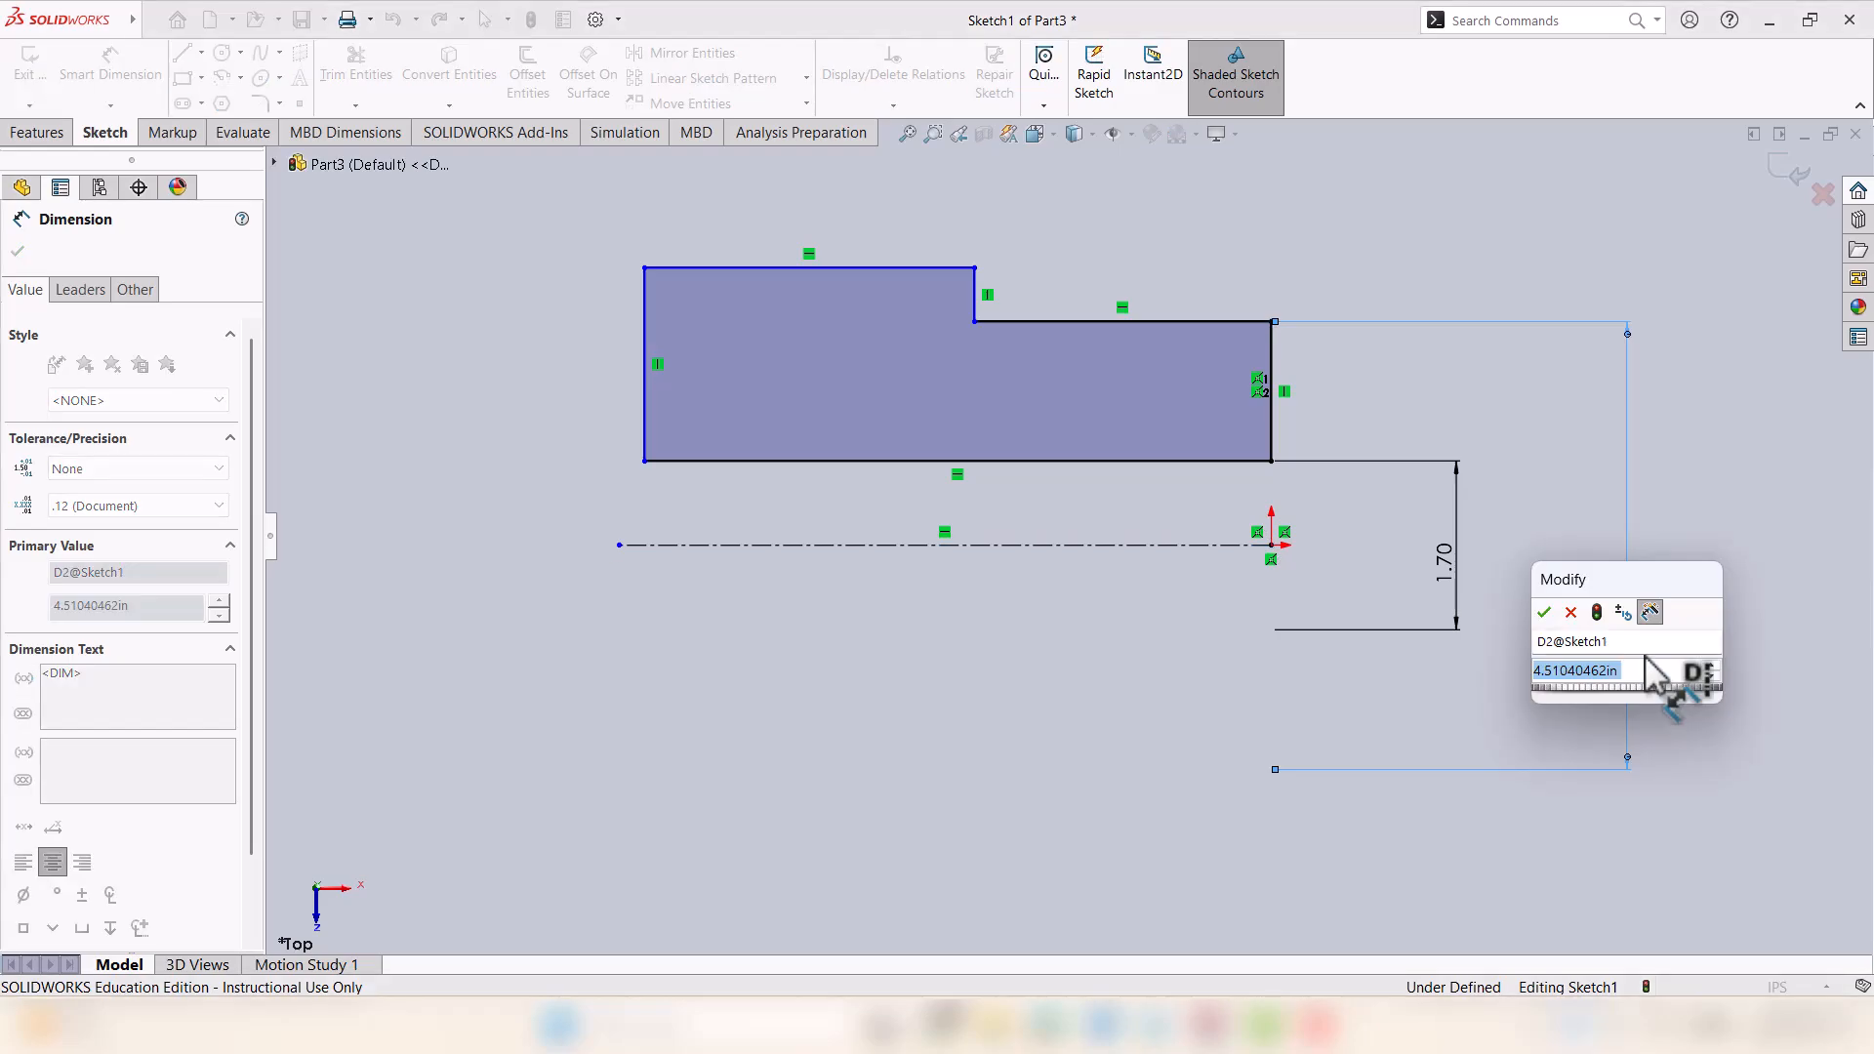
type("4.5")
key("Return")
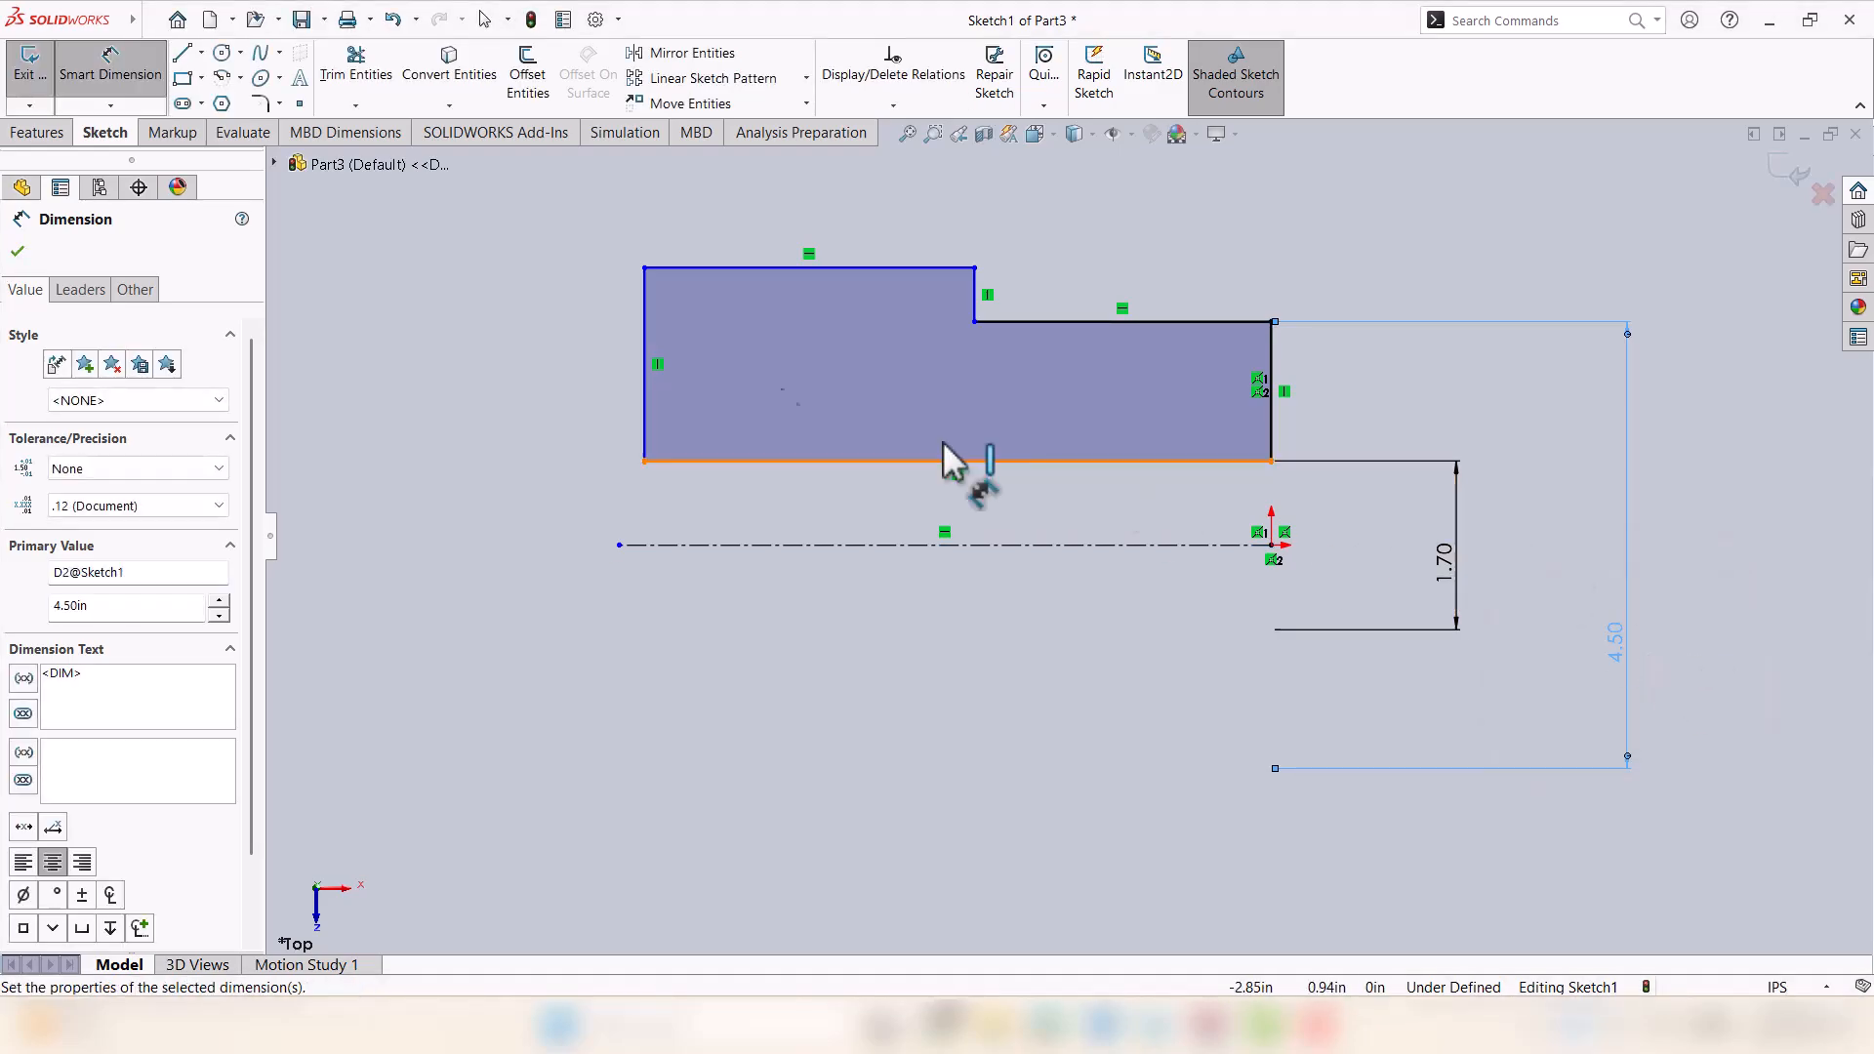
Dimension the profile's topmost horizontal edge as a 5.6 in diameter about the centerline.
left_click(788, 266)
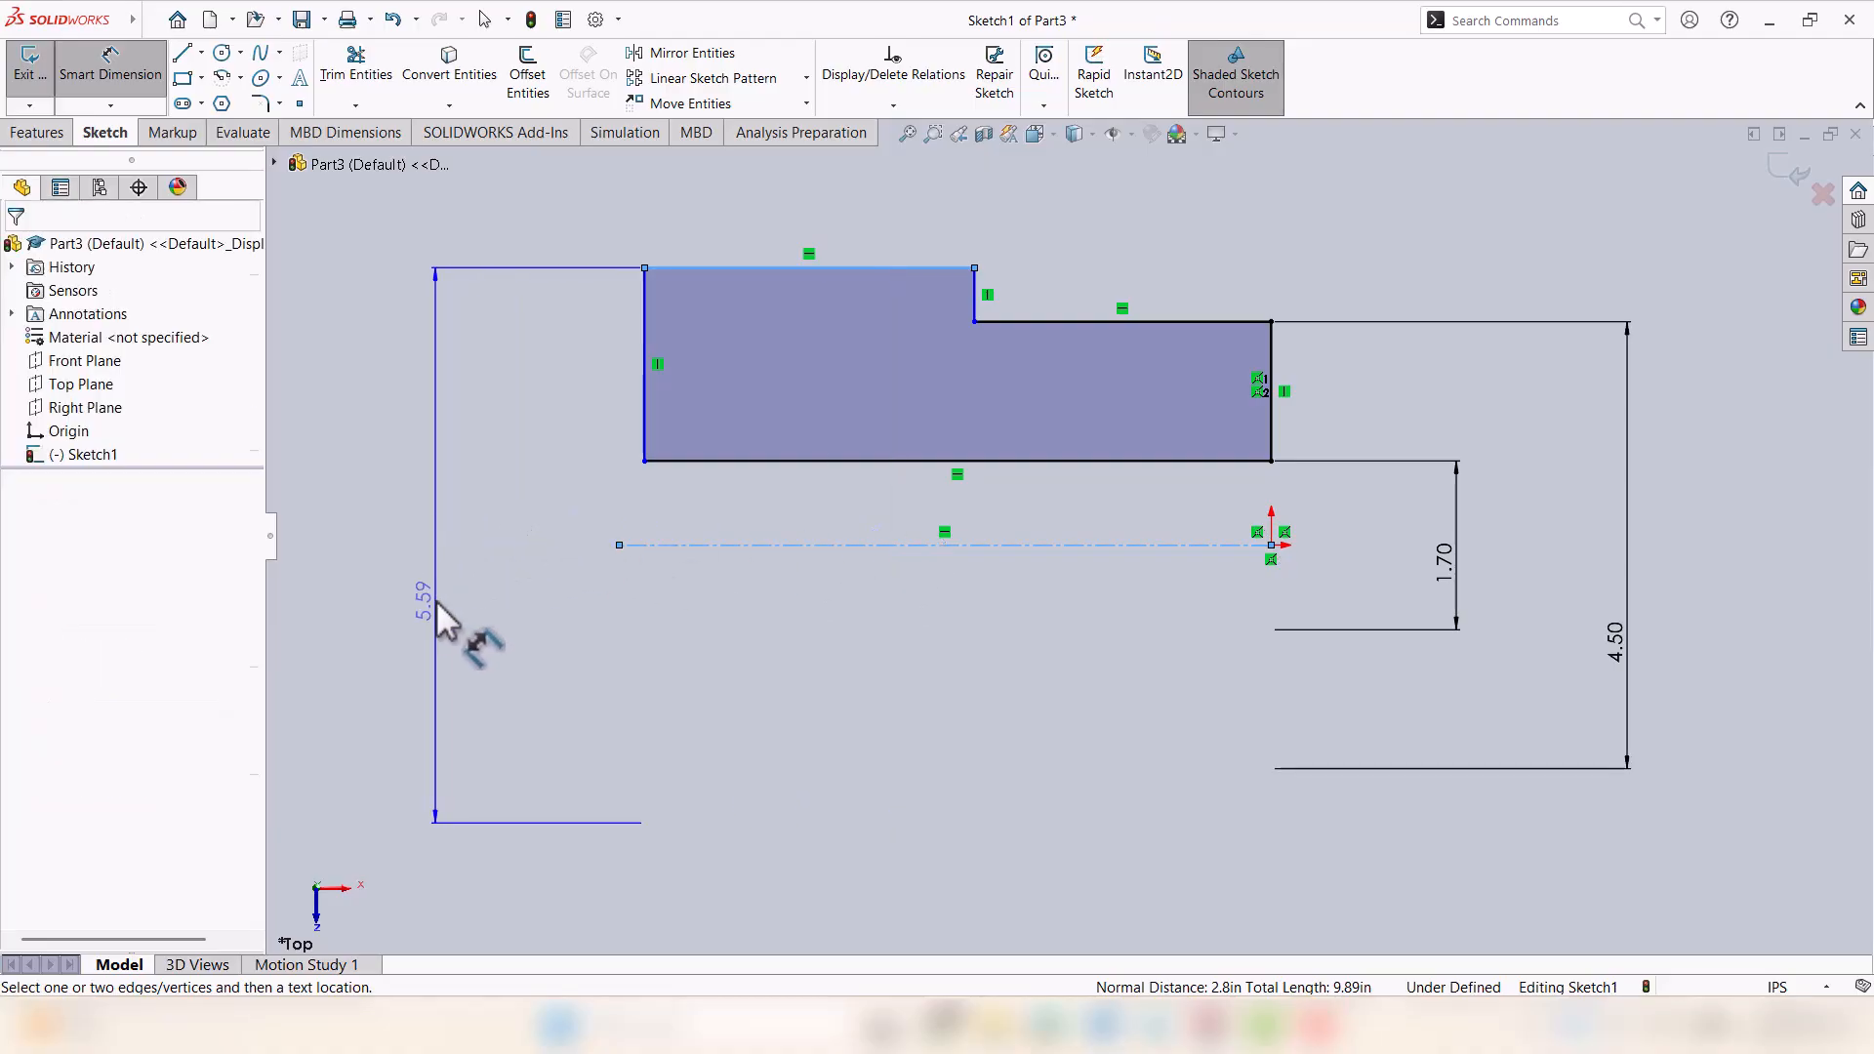
left_click(458, 627)
type("5.6")
key("Return")
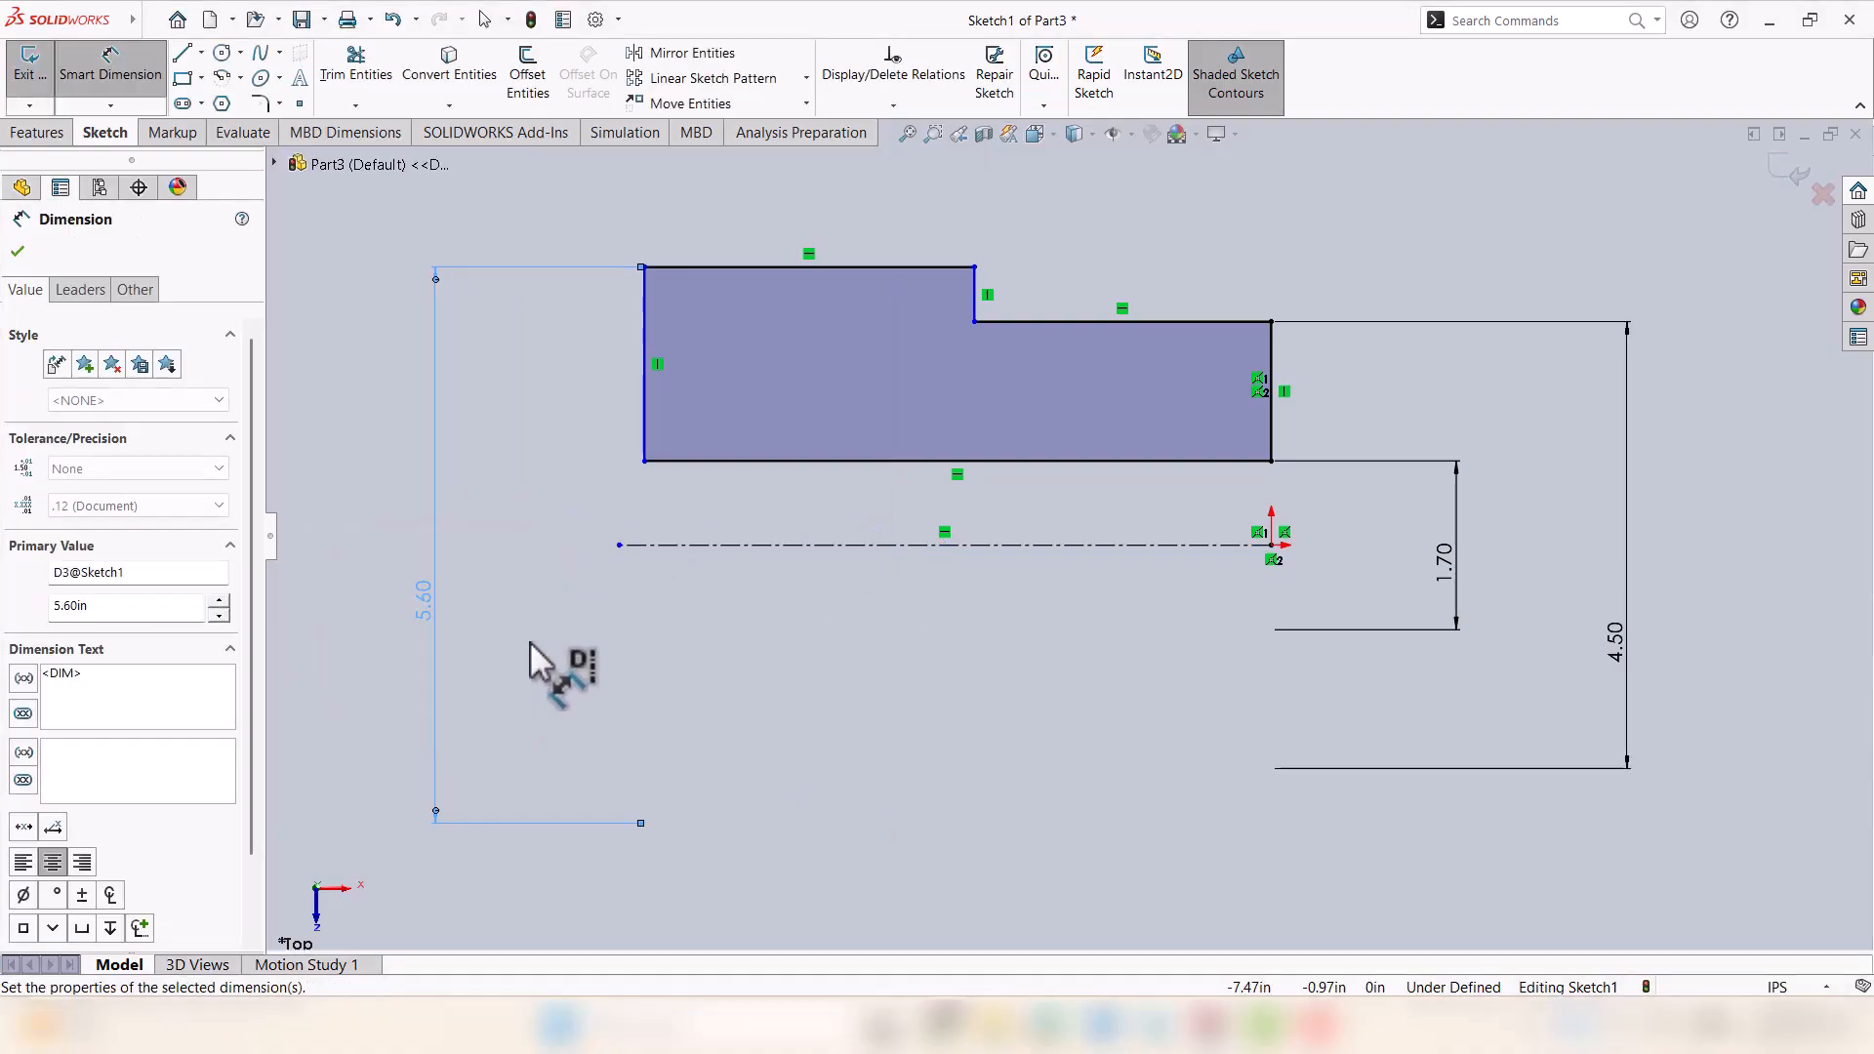
Dimension the distance from the end edge above the origin to the step's riser as 3 in.
left_click(1272, 434)
left_click(976, 296)
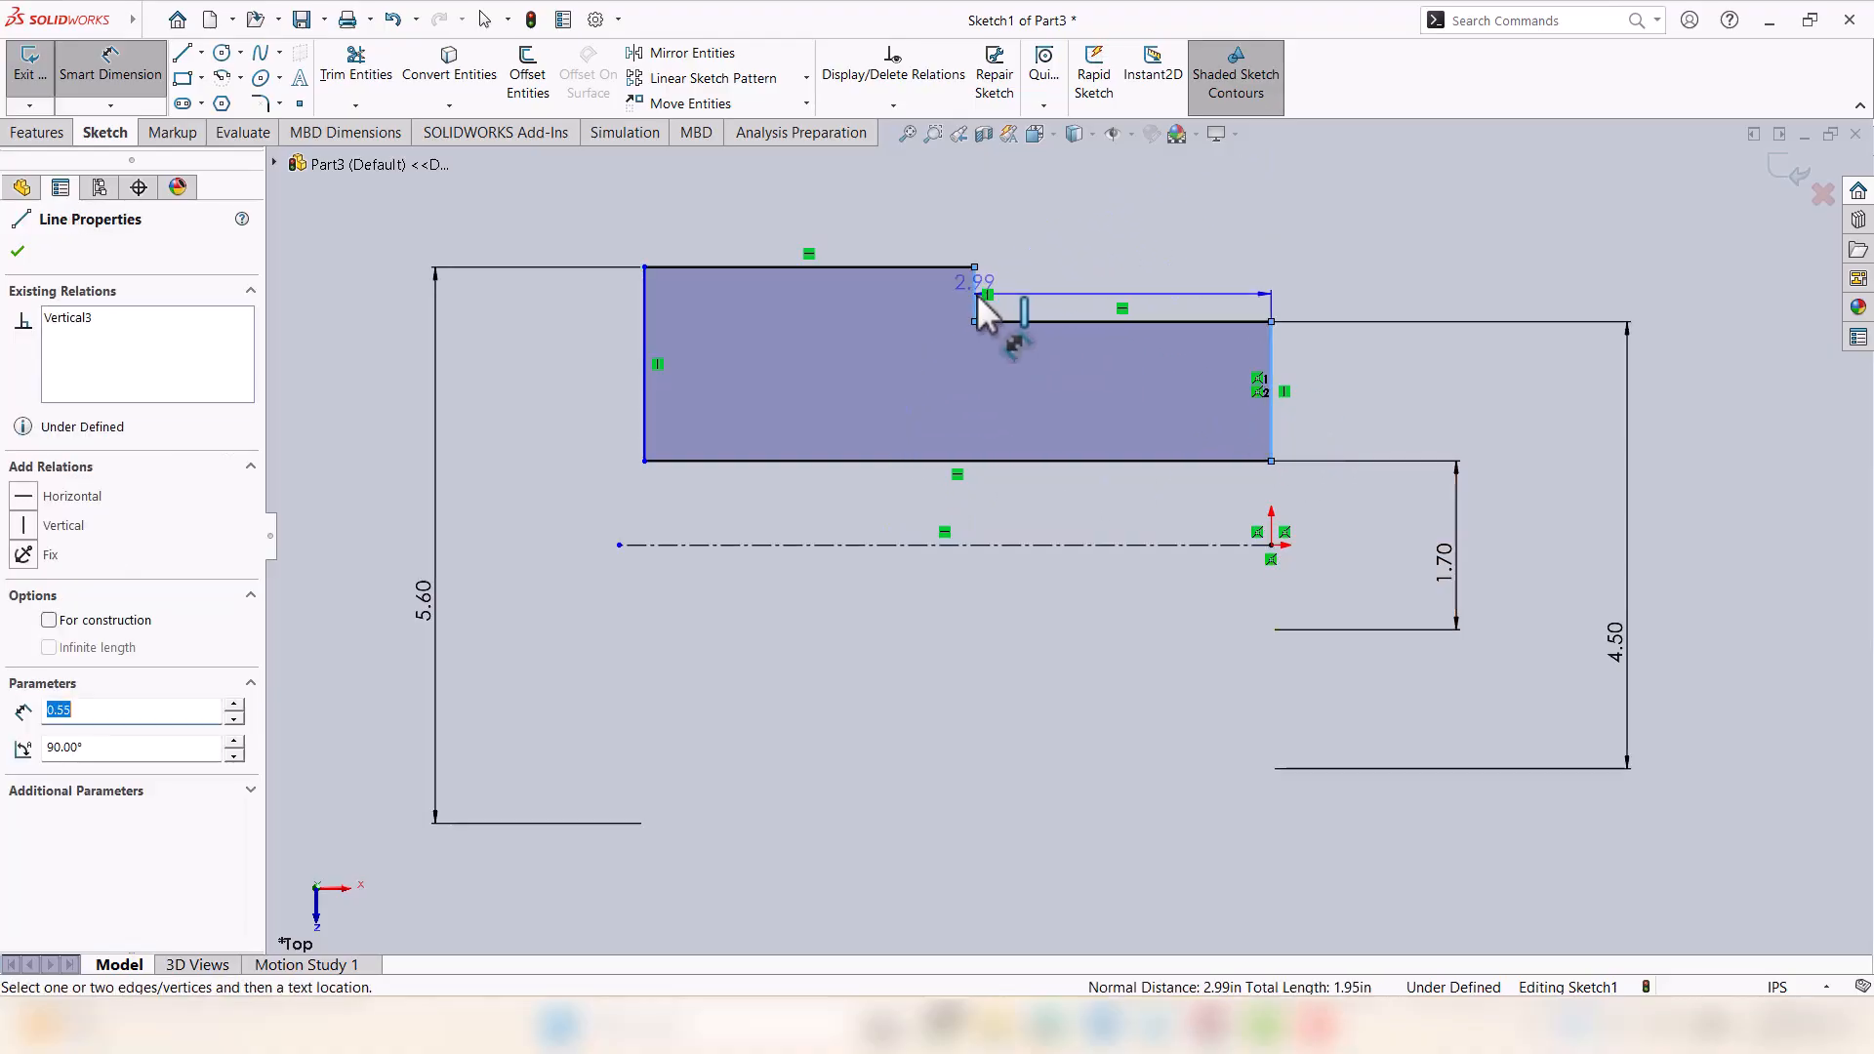
left_click(1101, 216)
type("324in")
key("Return")
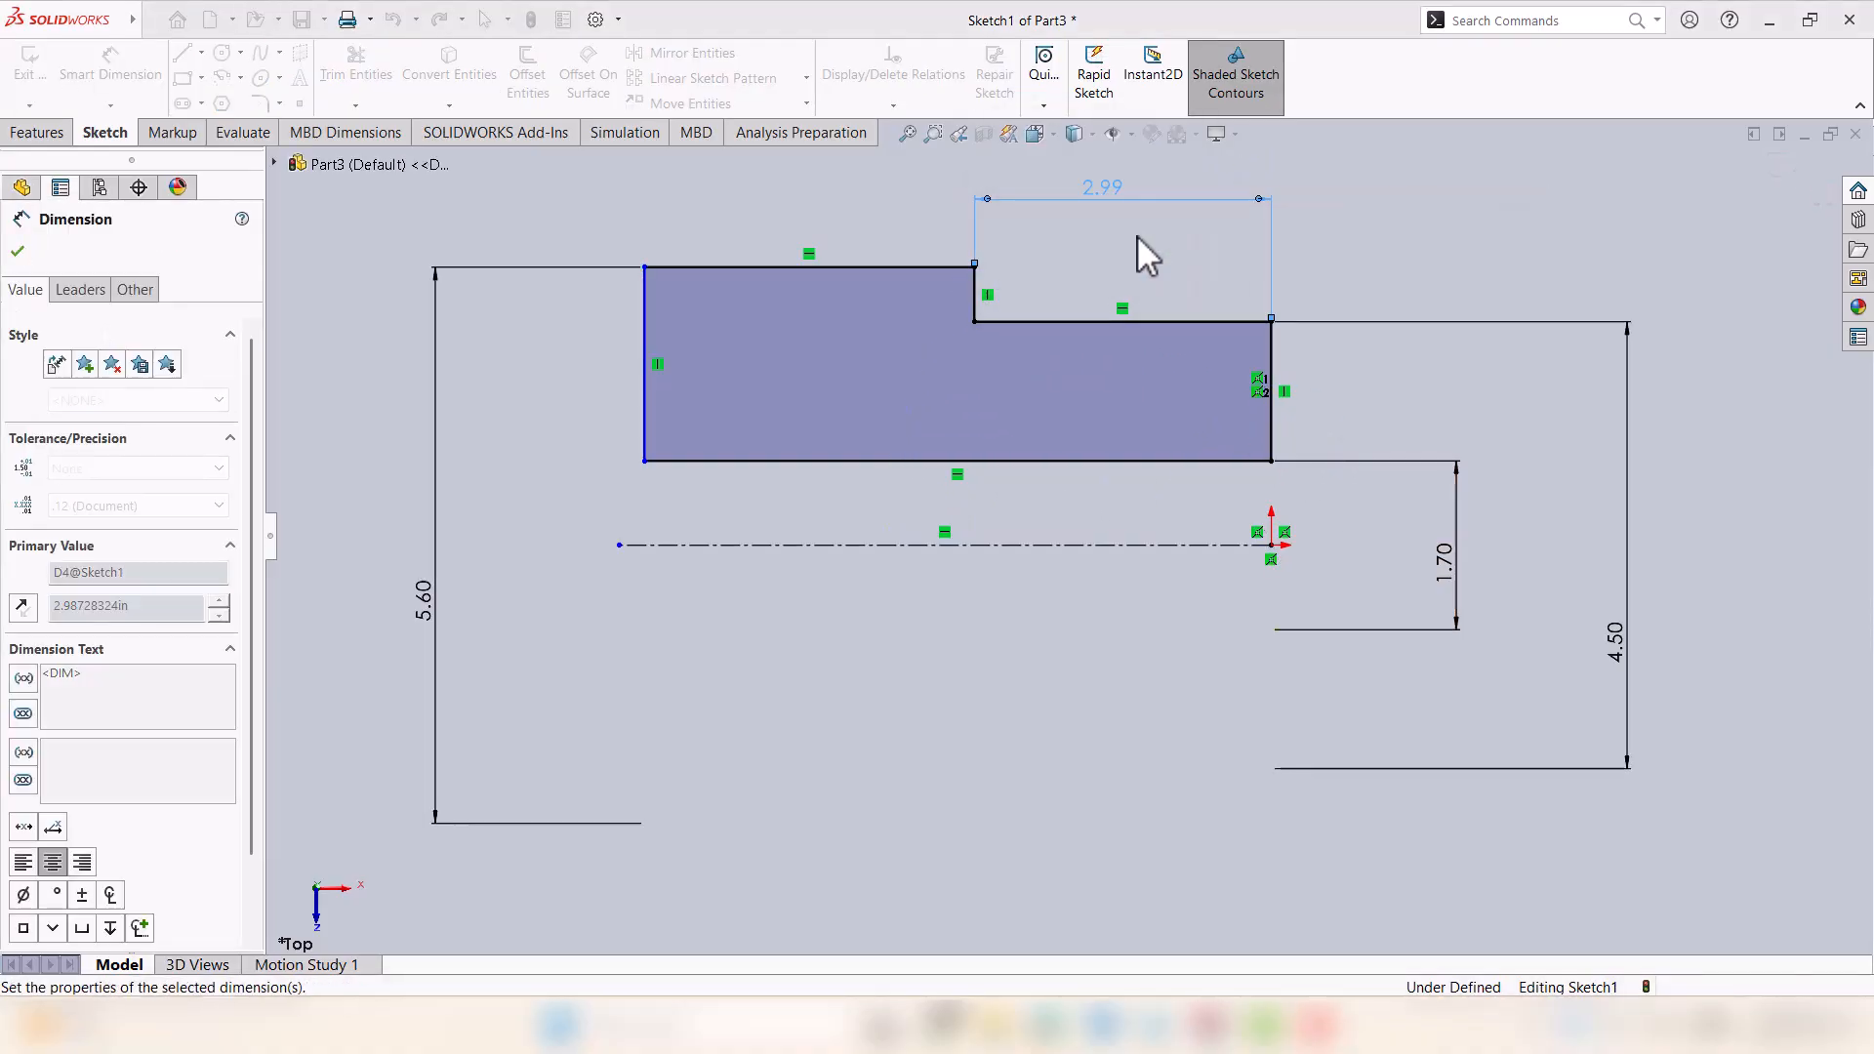
Dimension the profile's overall length between its two vertical end edges as 6.3 in.
left_click(1268, 388)
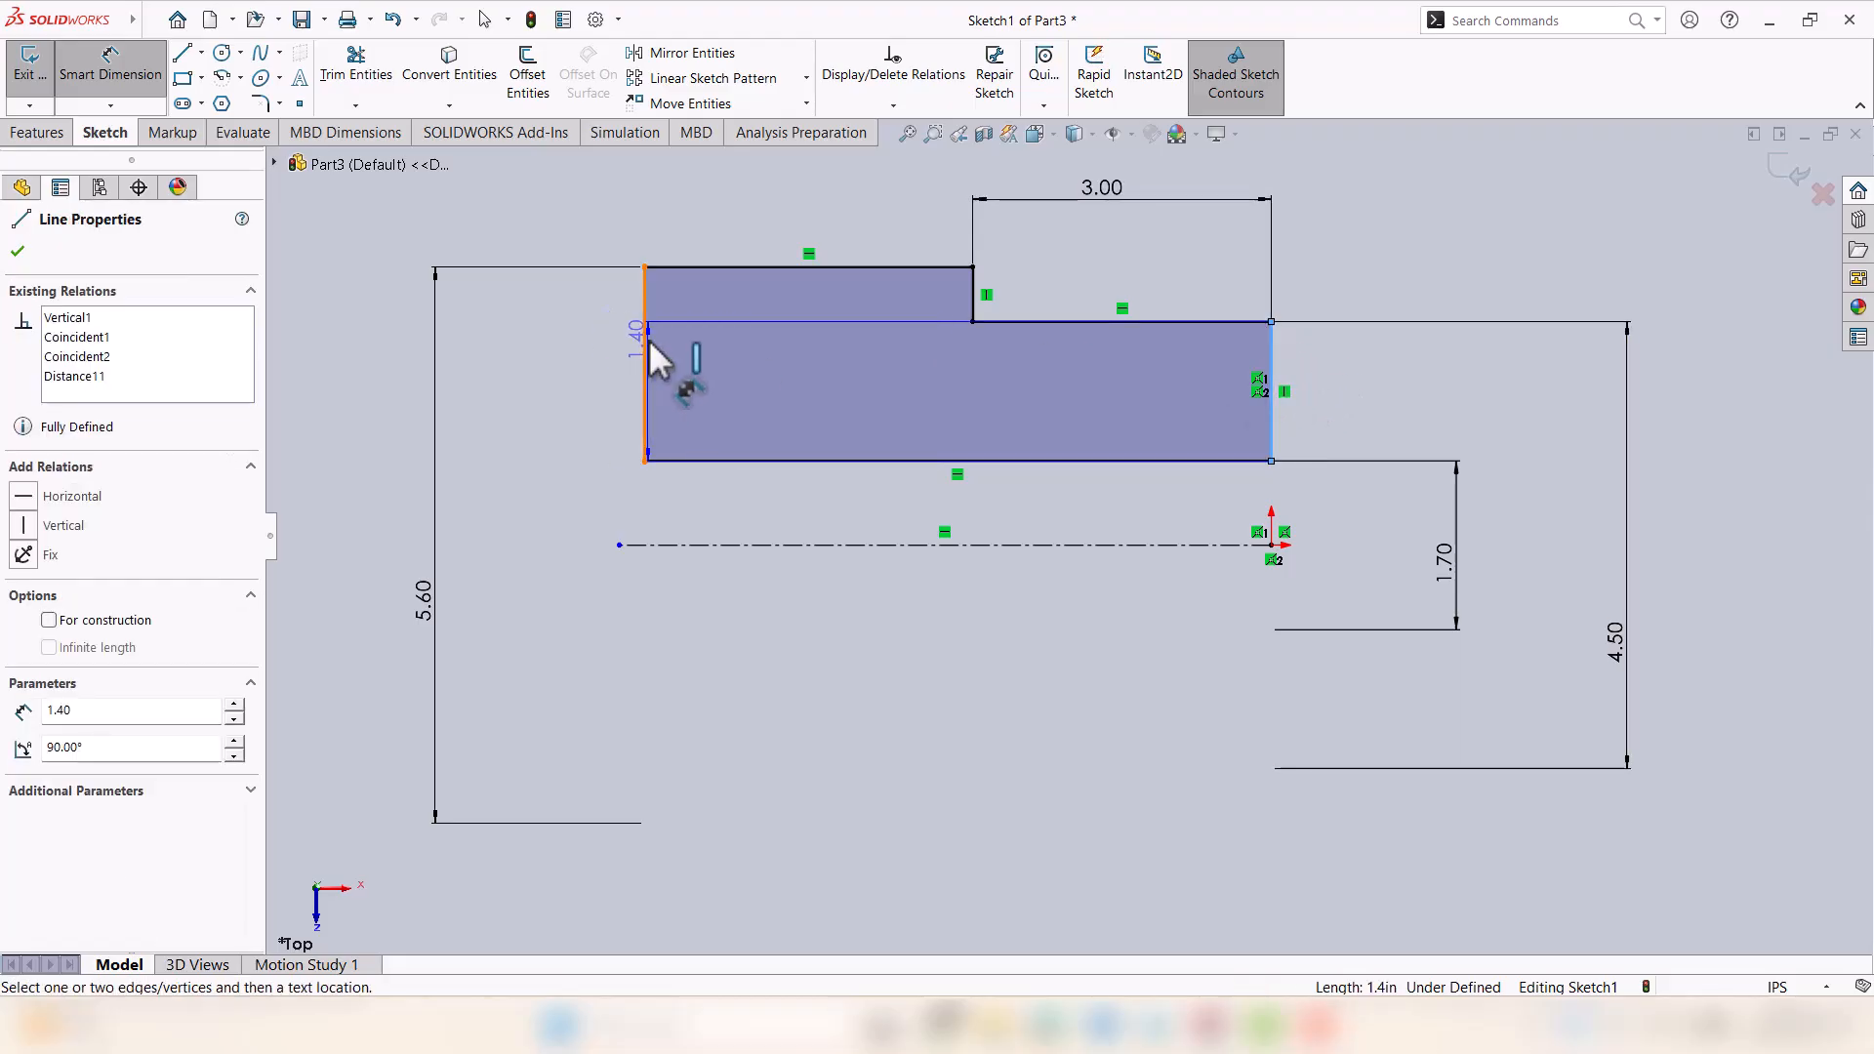
left_click(644, 359)
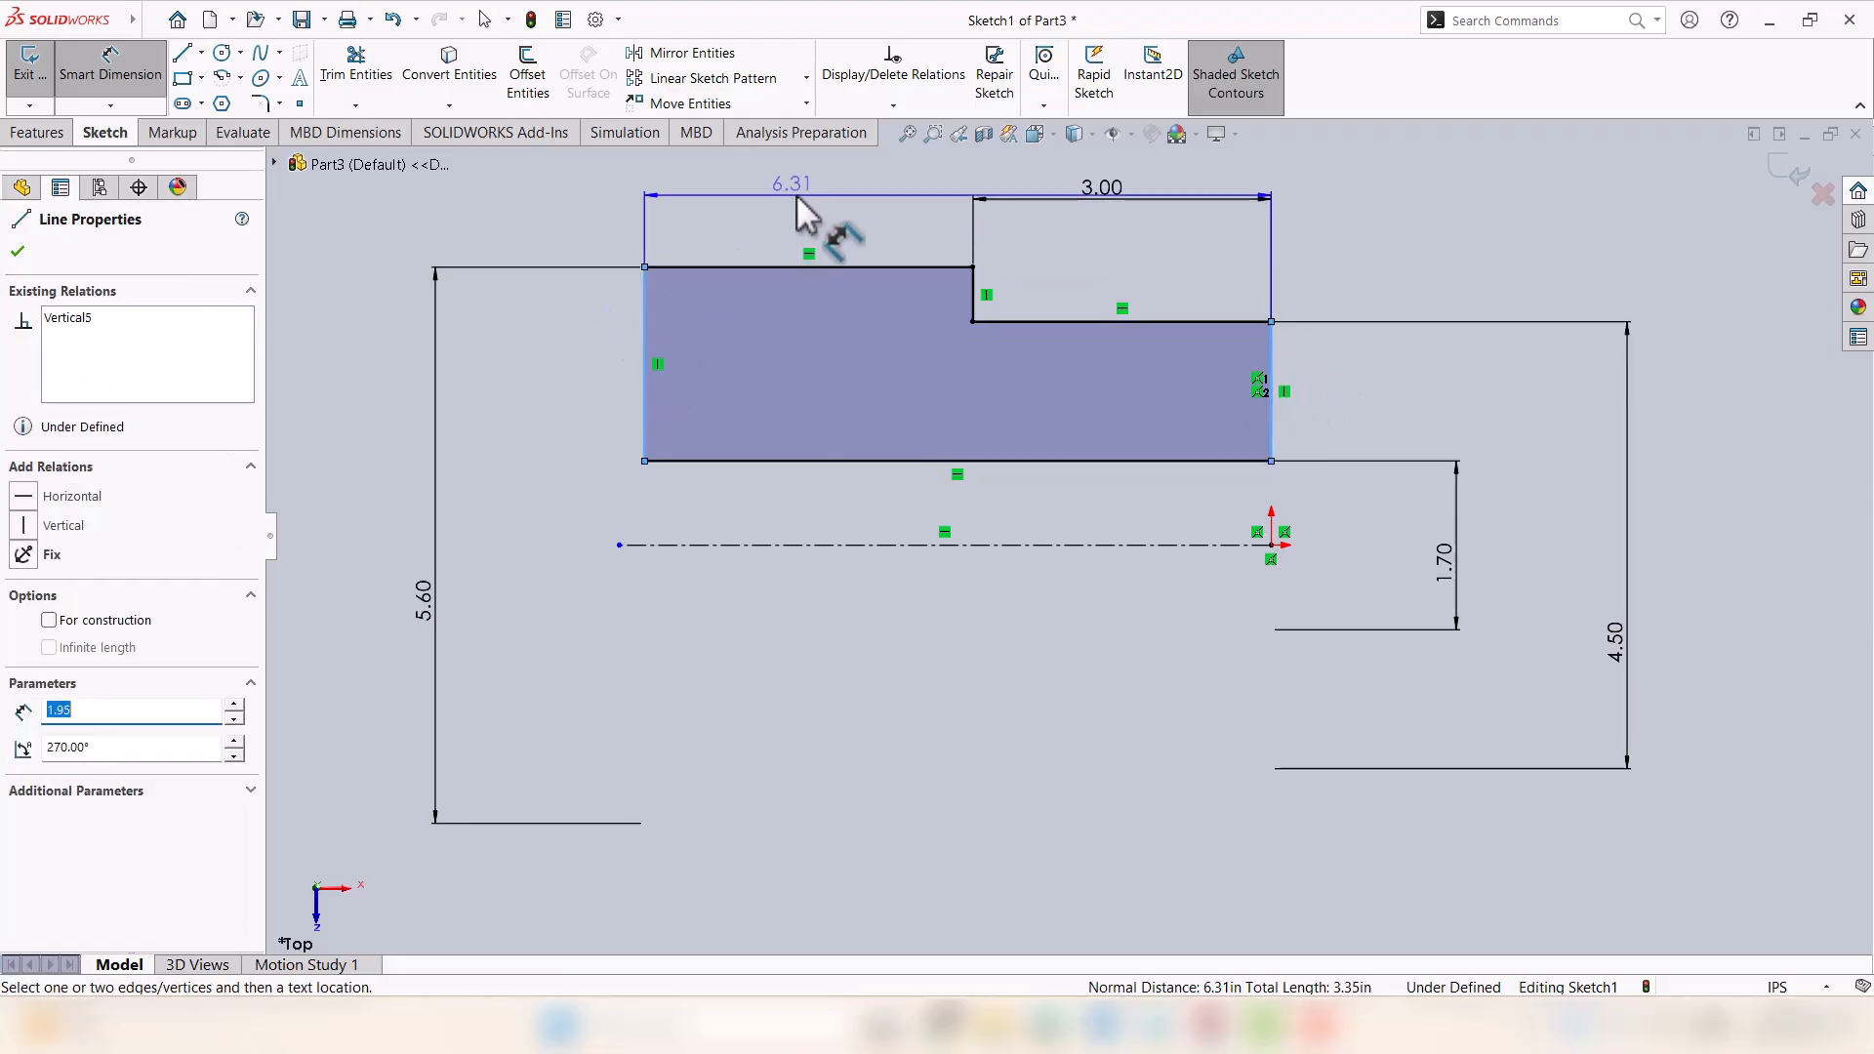
left_click(849, 181)
type("6.3")
key("Return")
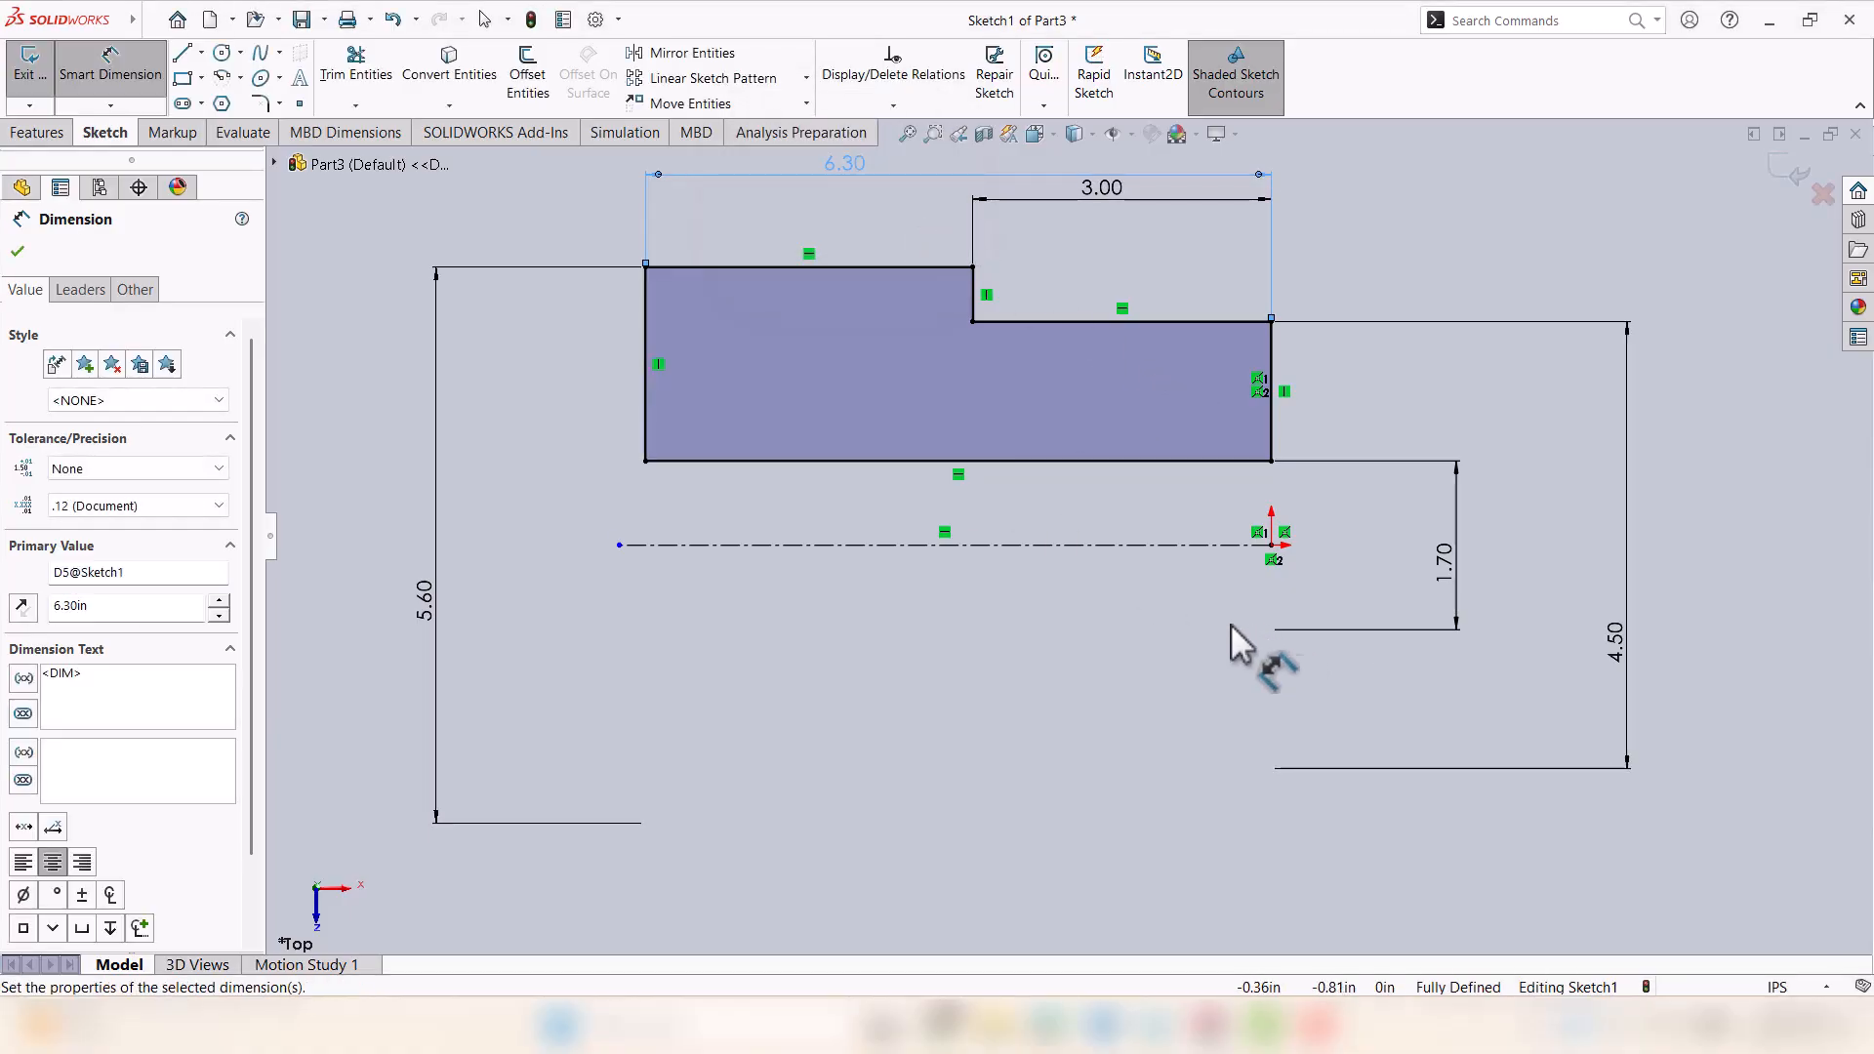
left_click(18, 250)
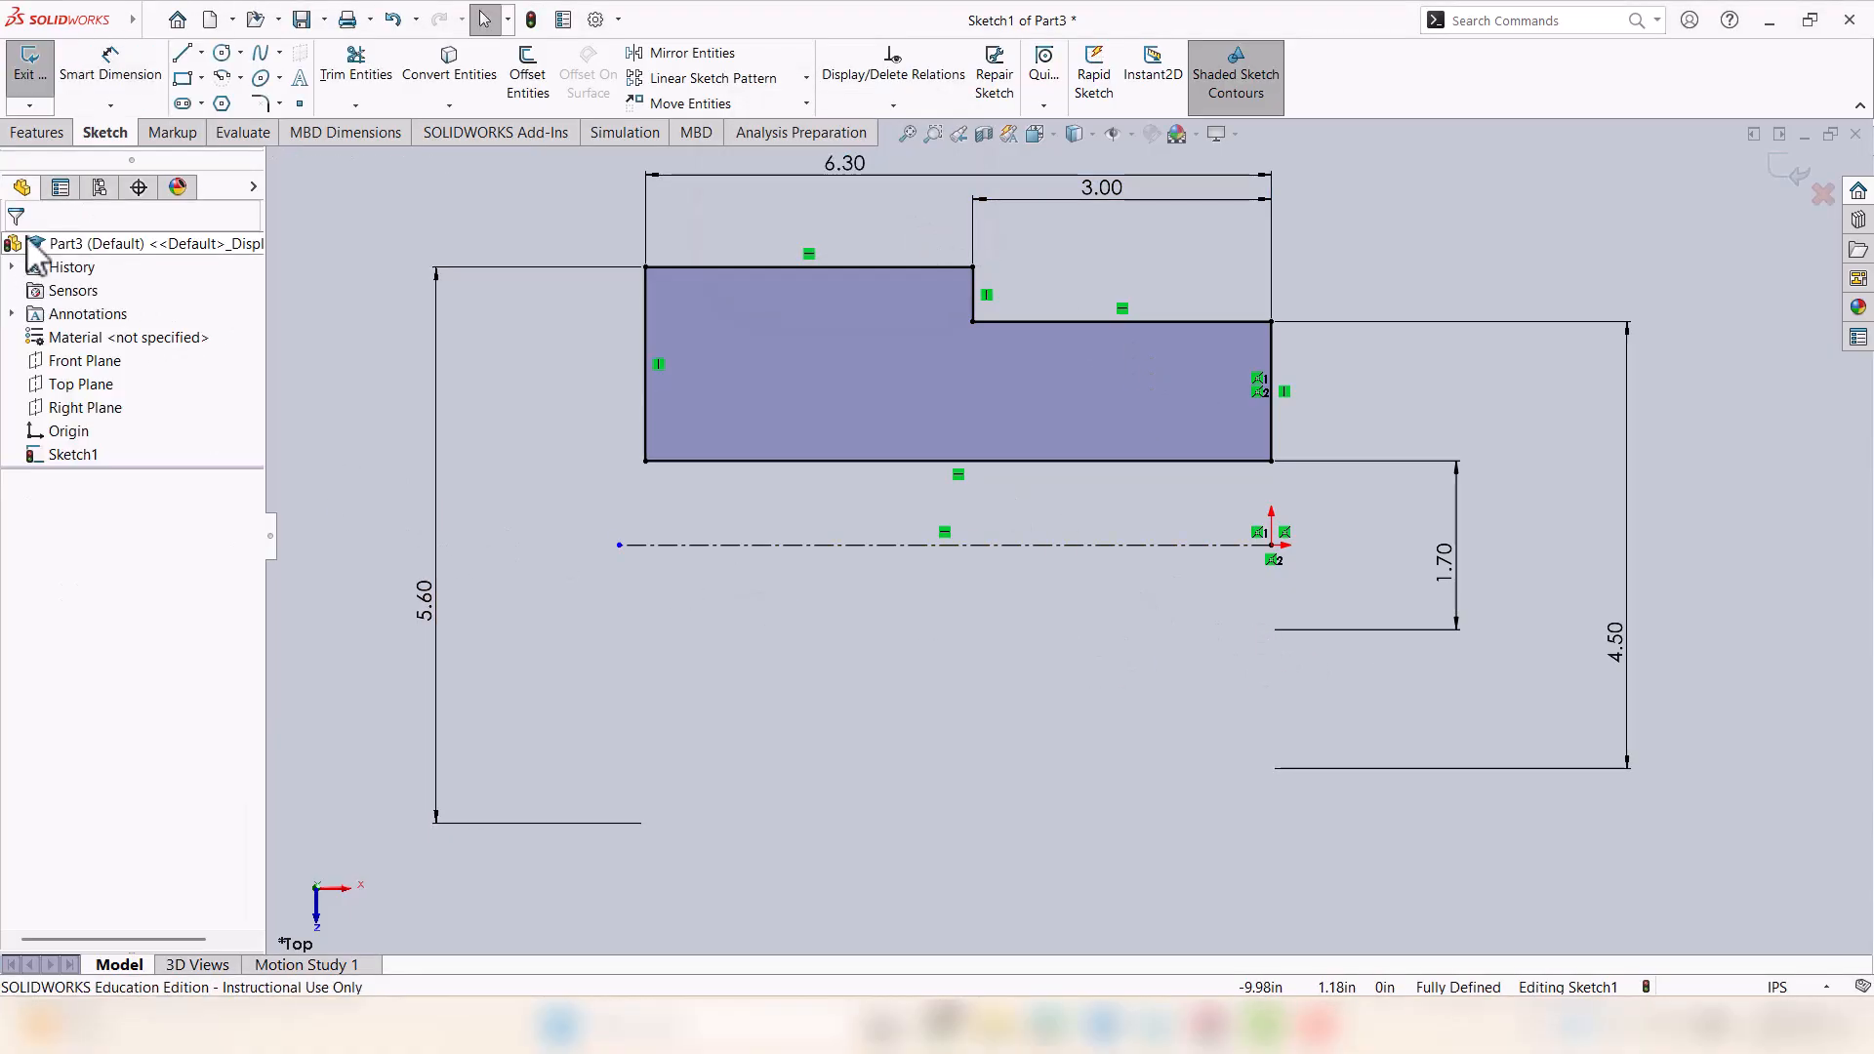
Set up a 360-degree Revolved Boss/Base of the stepped profile about the offset centerline.
left_click(36, 133)
left_click(108, 73)
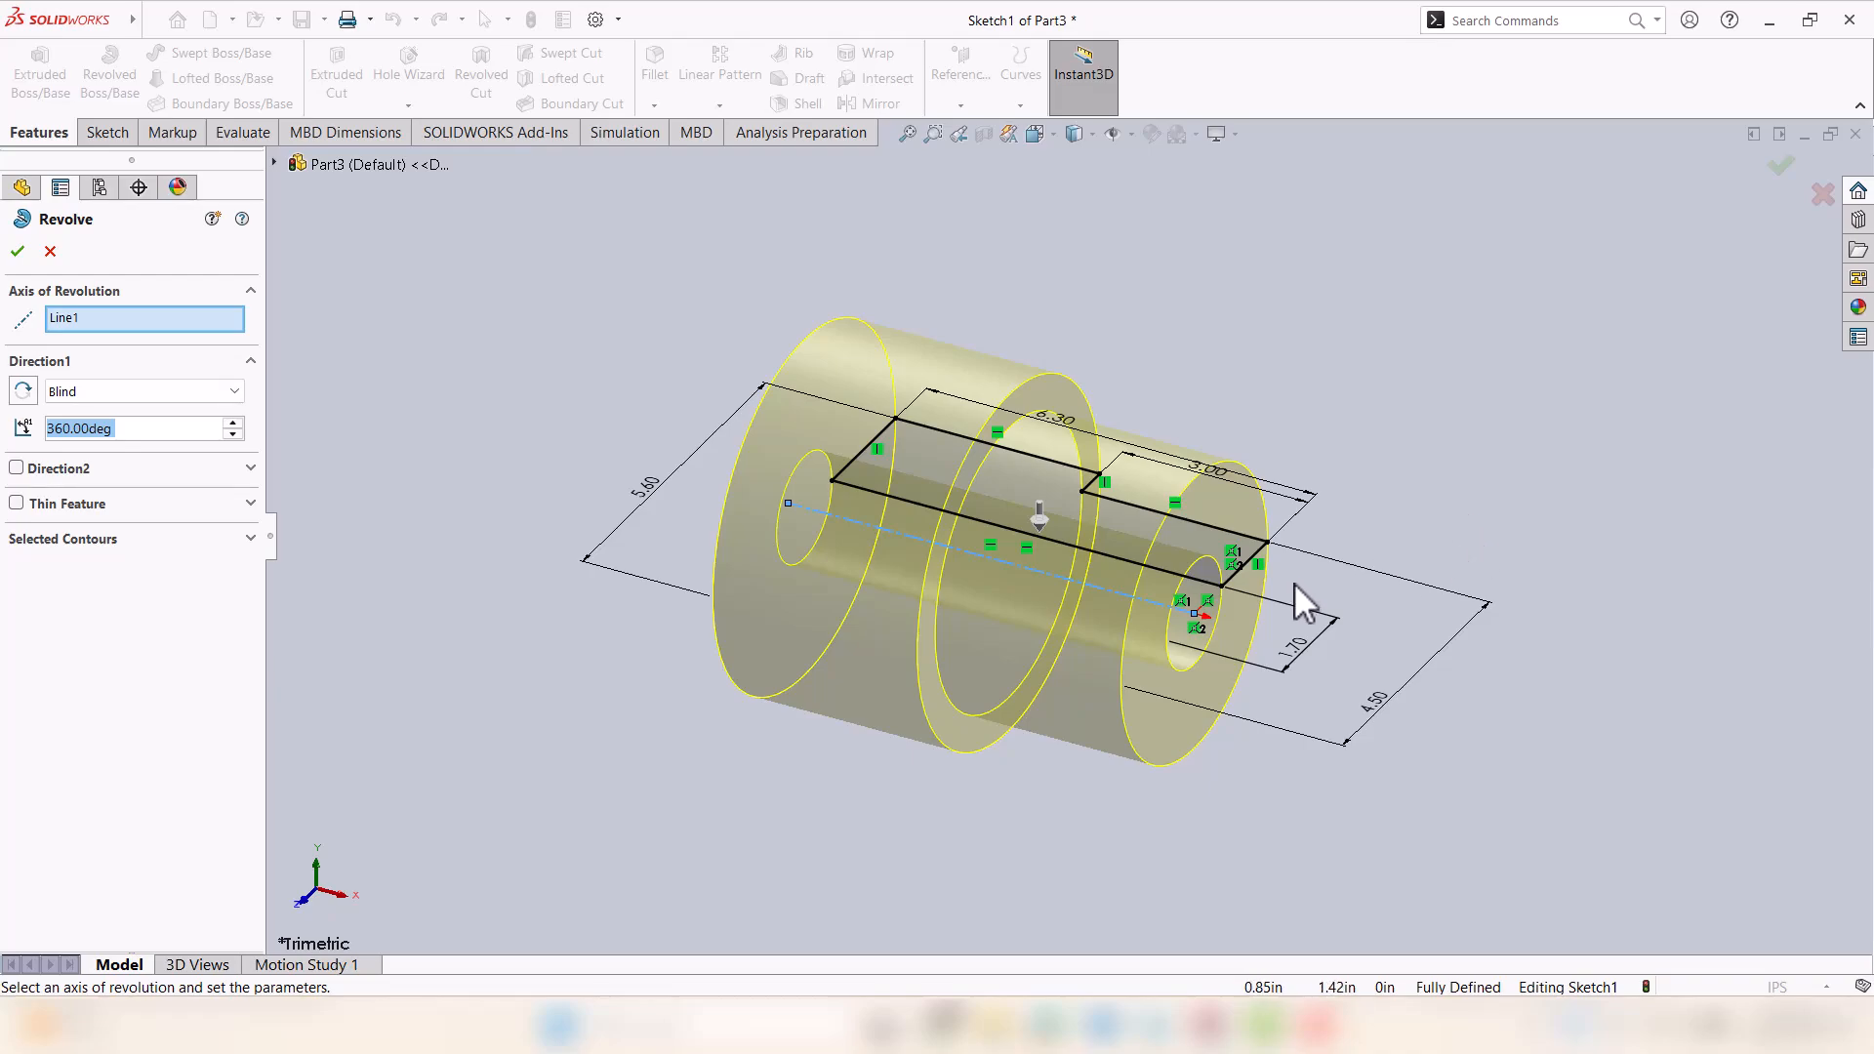
scroll(1294, 582, "down", 2)
scroll(1009, 499, "down", 2)
scroll(1009, 499, "up", 2)
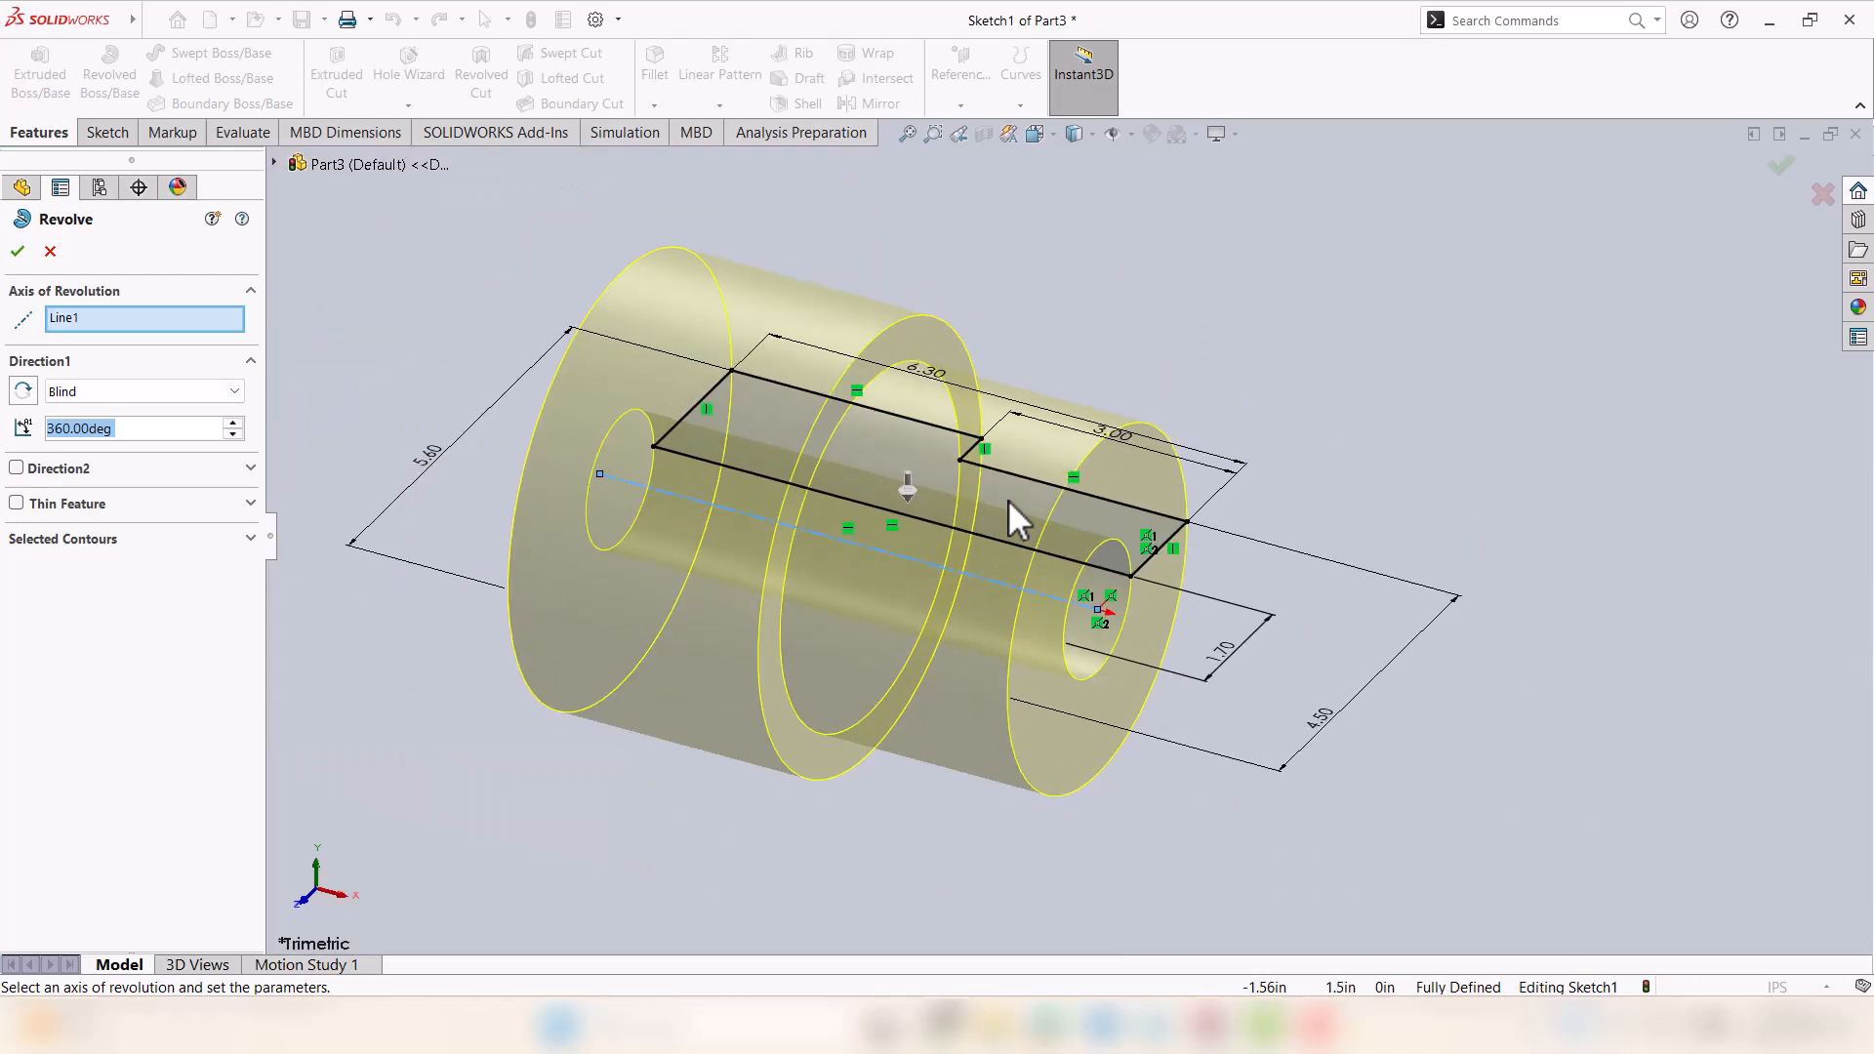
scroll(1009, 500, "up", 3)
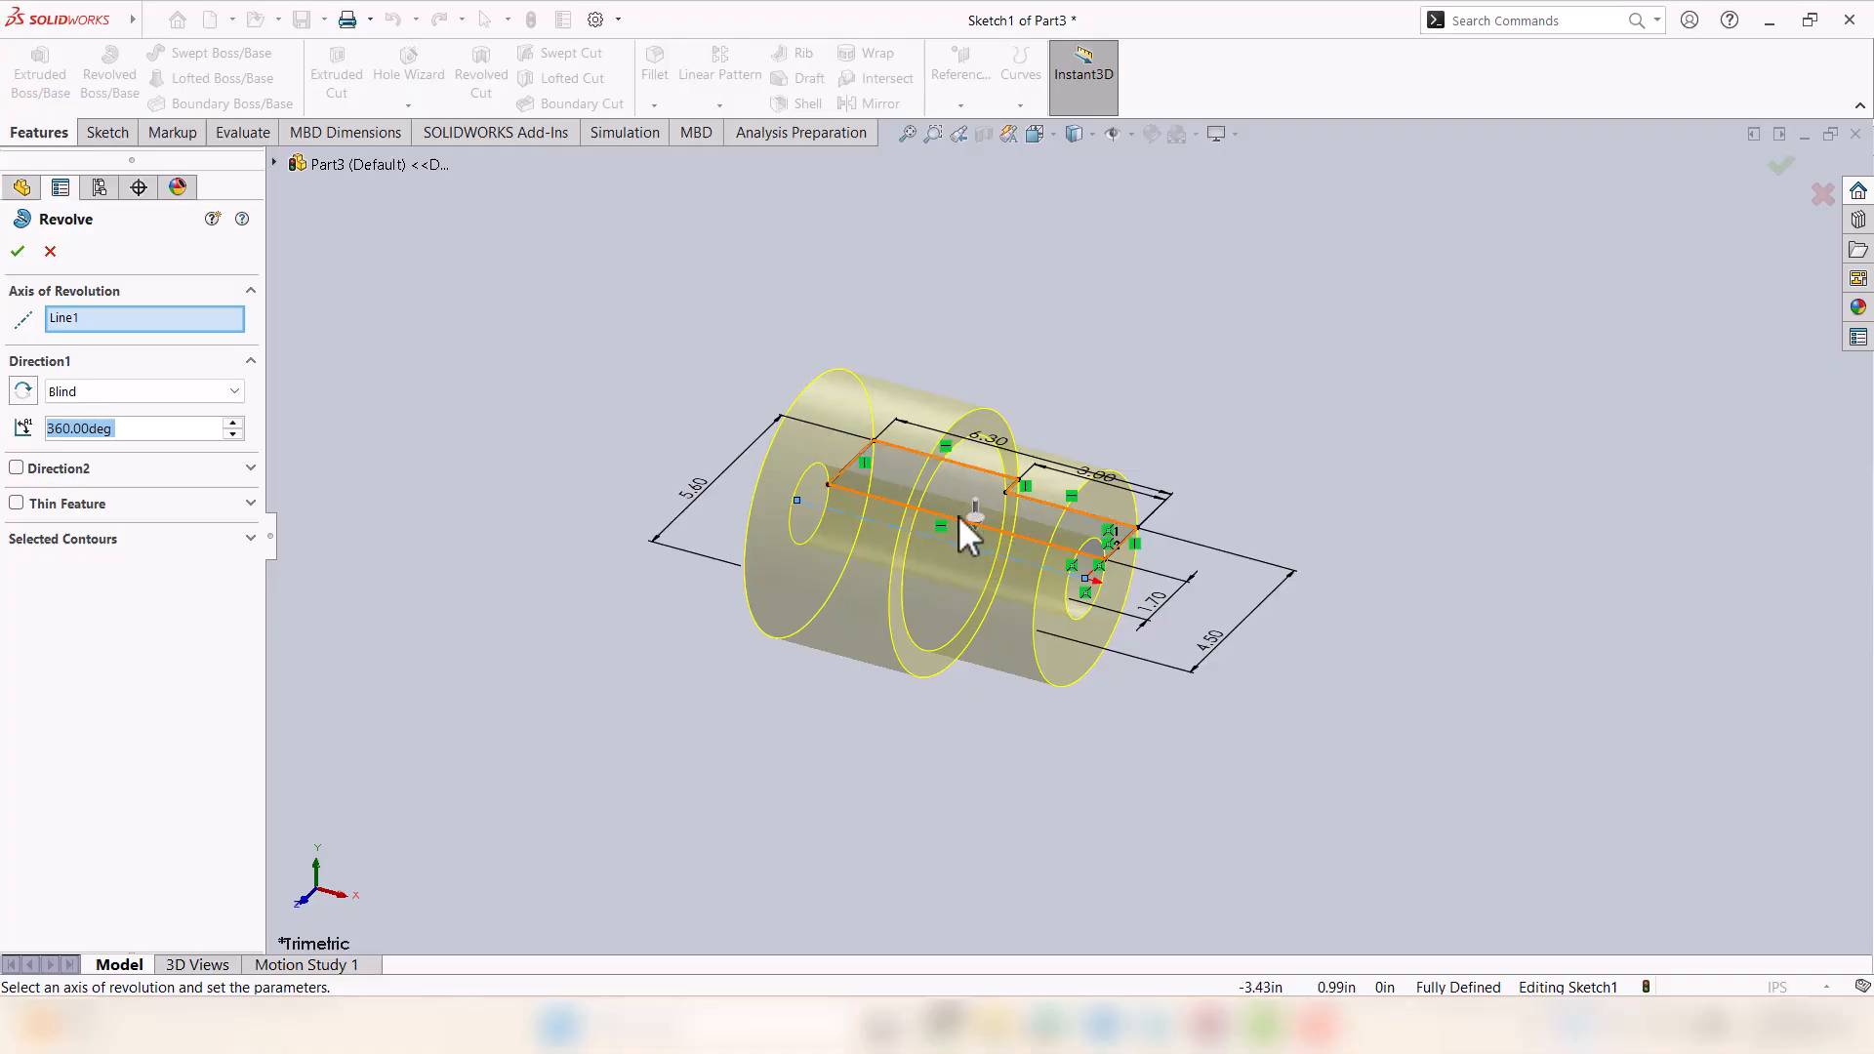
Clear the axis of revolution, select the horizontal centerline as the axis again, and complete the 360-degree revolve.
left_click(82, 322)
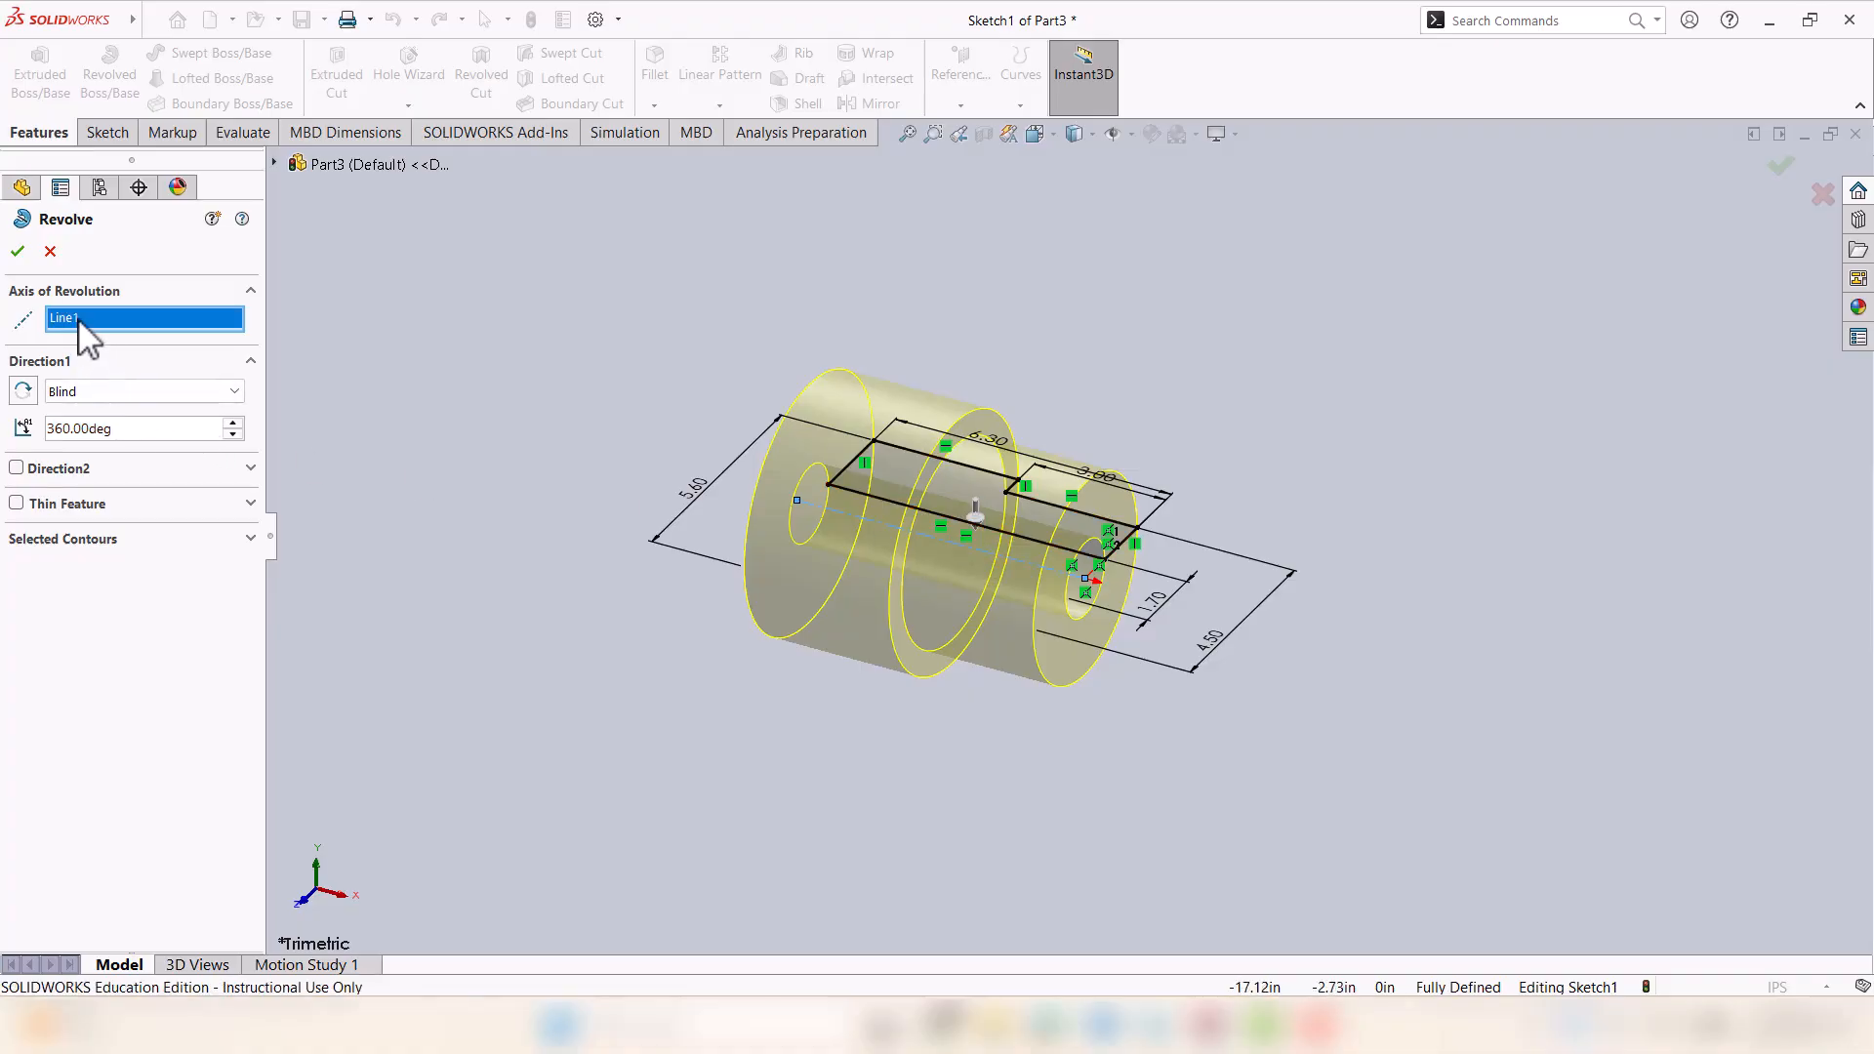
key("Delete")
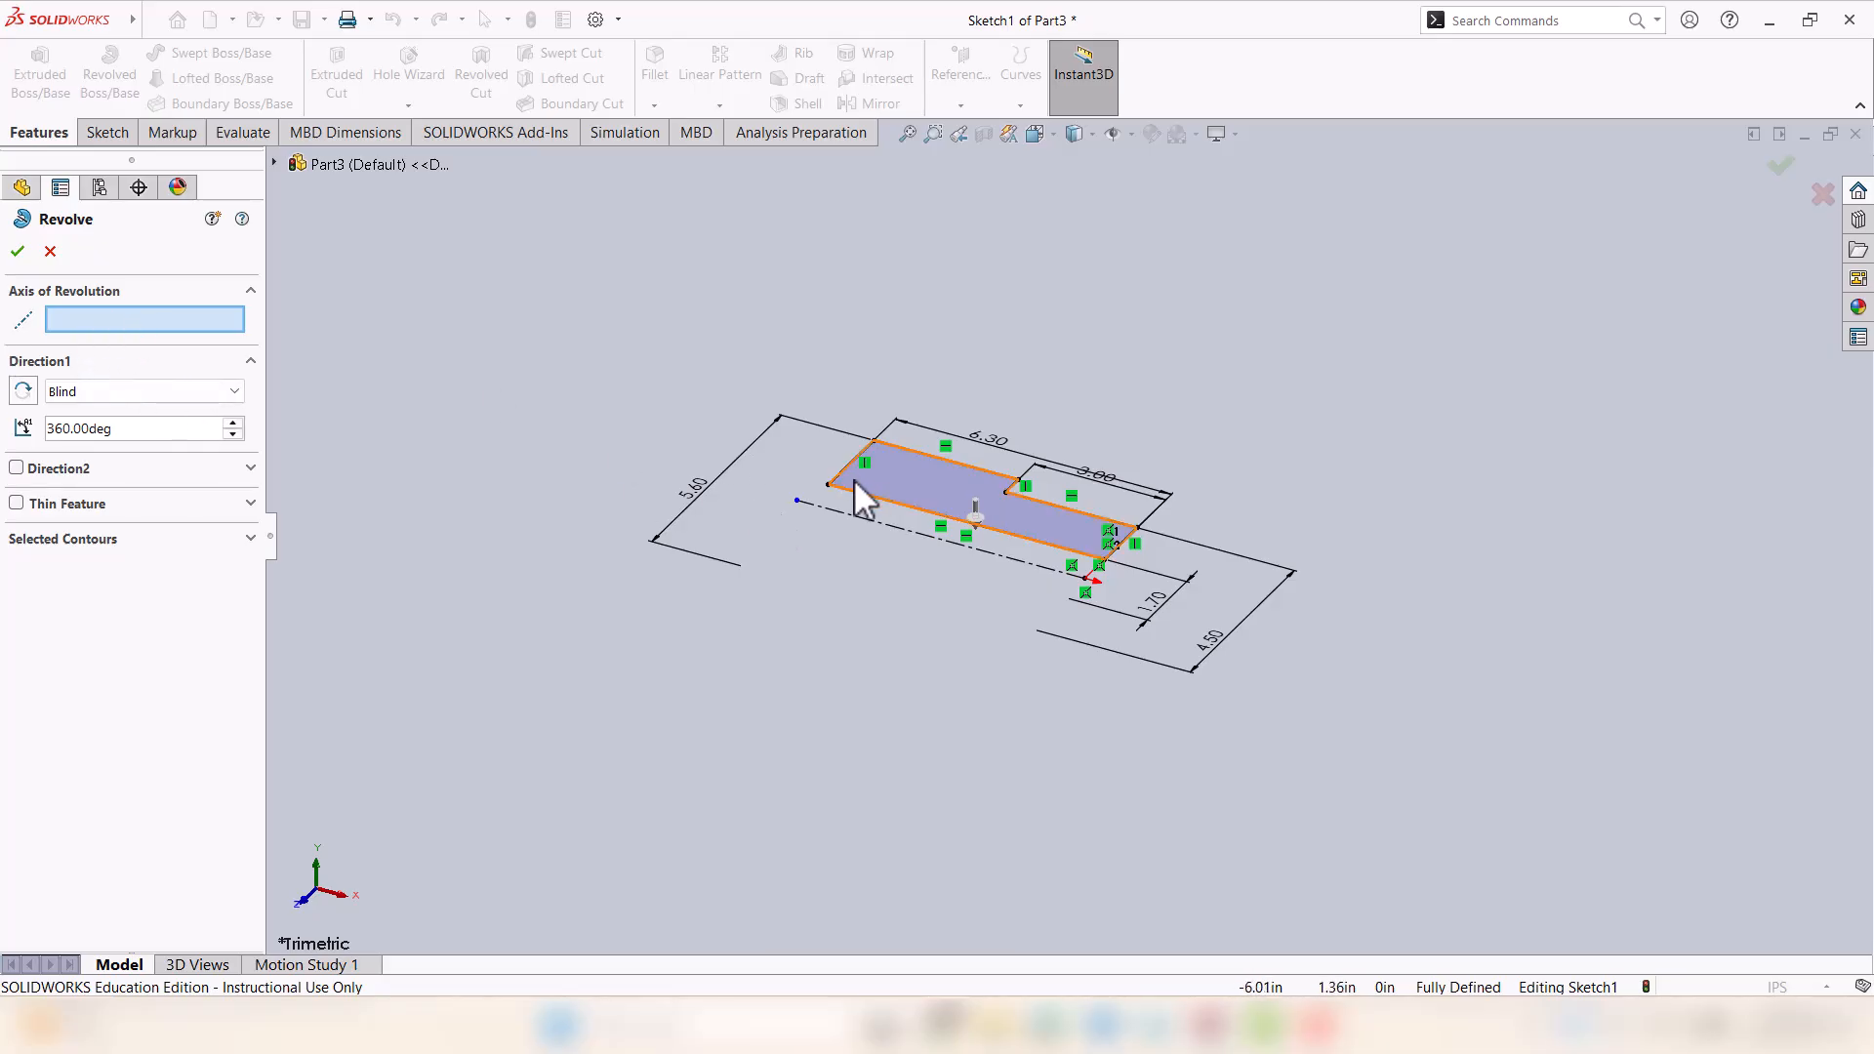
left_click(900, 529)
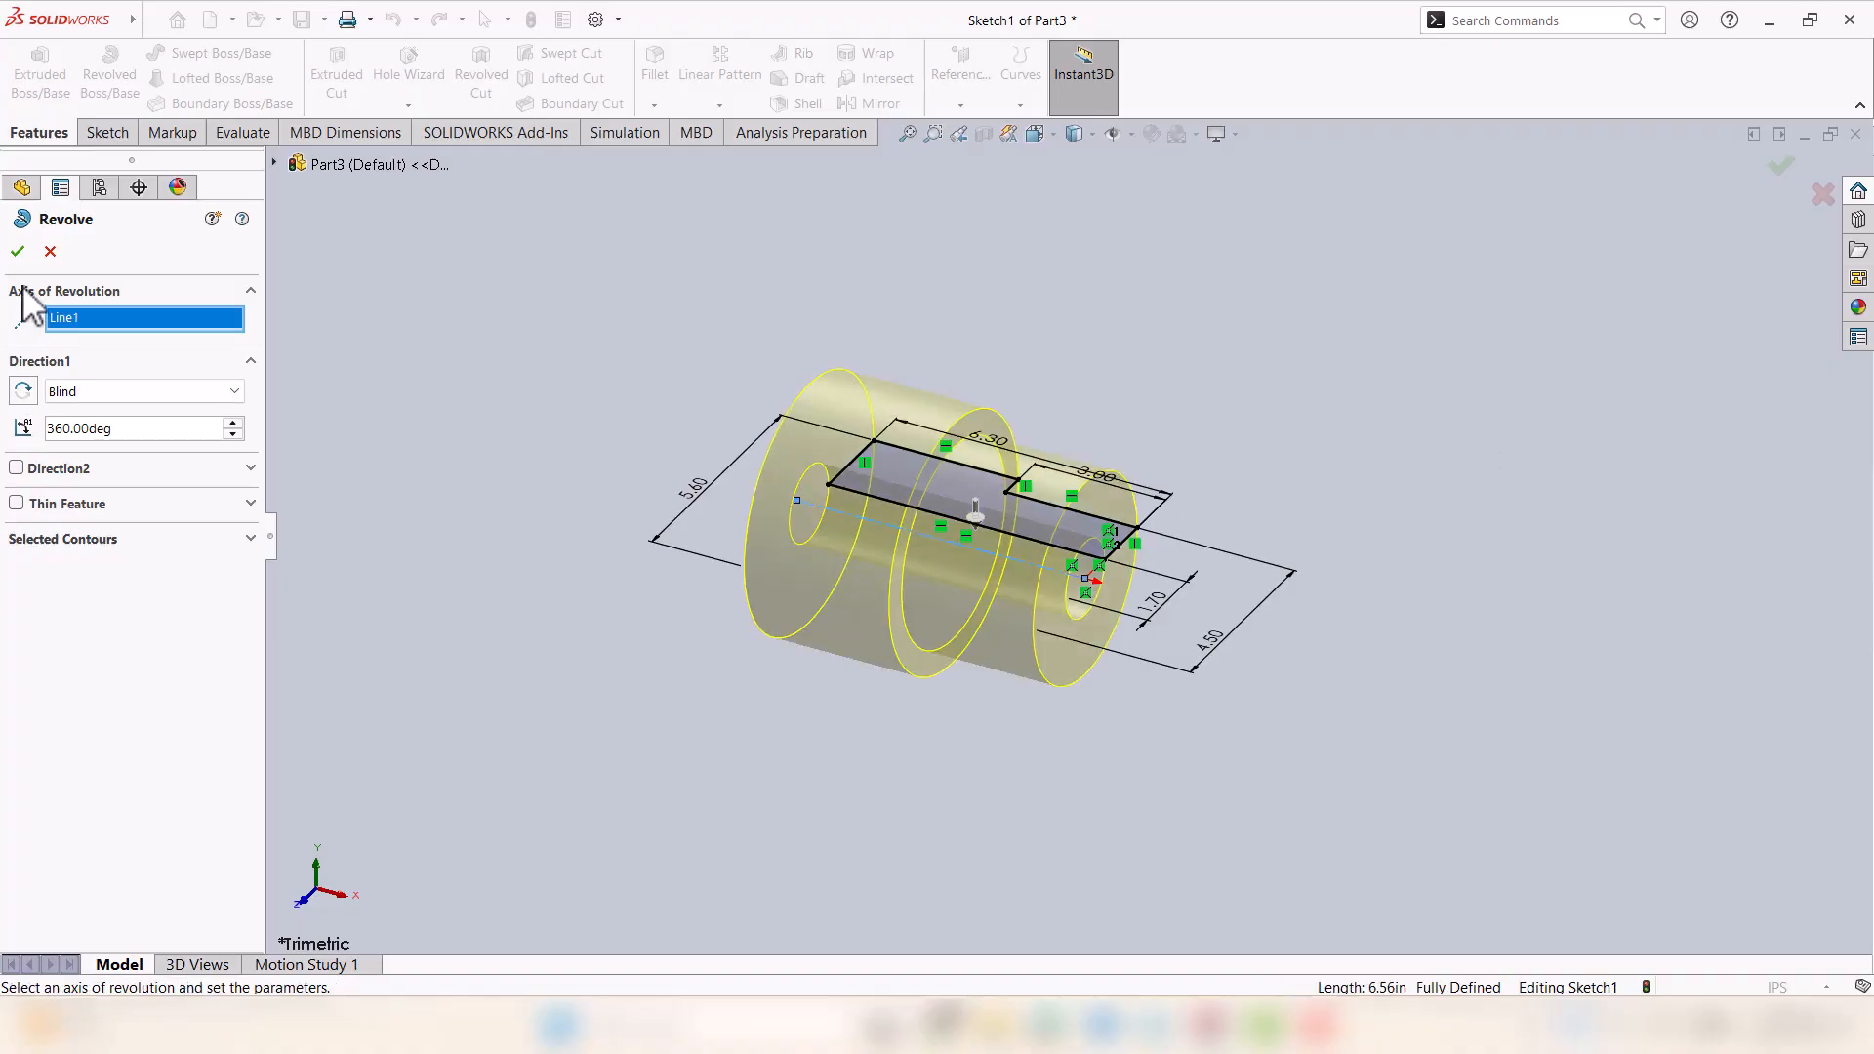
left_click(18, 252)
scroll(1144, 502, "down", 3)
scroll(789, 531, "up", 4)
scroll(878, 496, "down", 3)
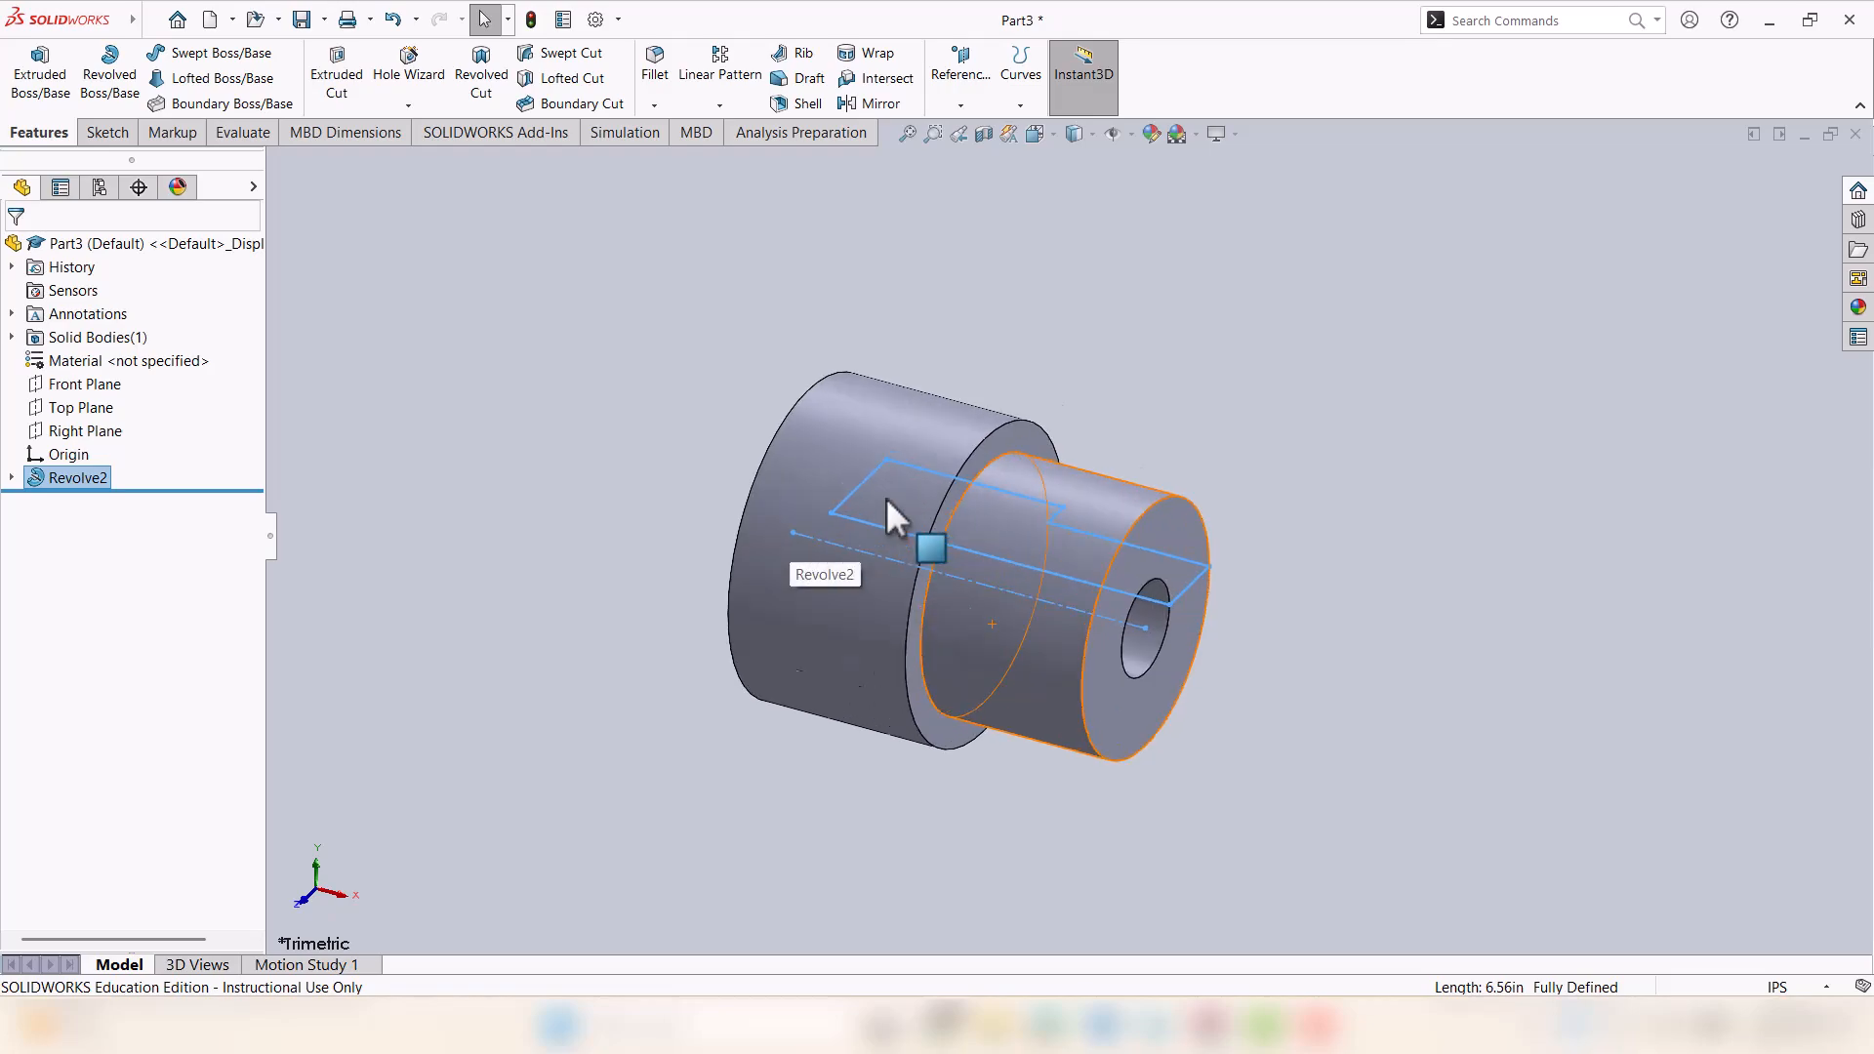
middle_click_drag(1200, 439, 1162, 593)
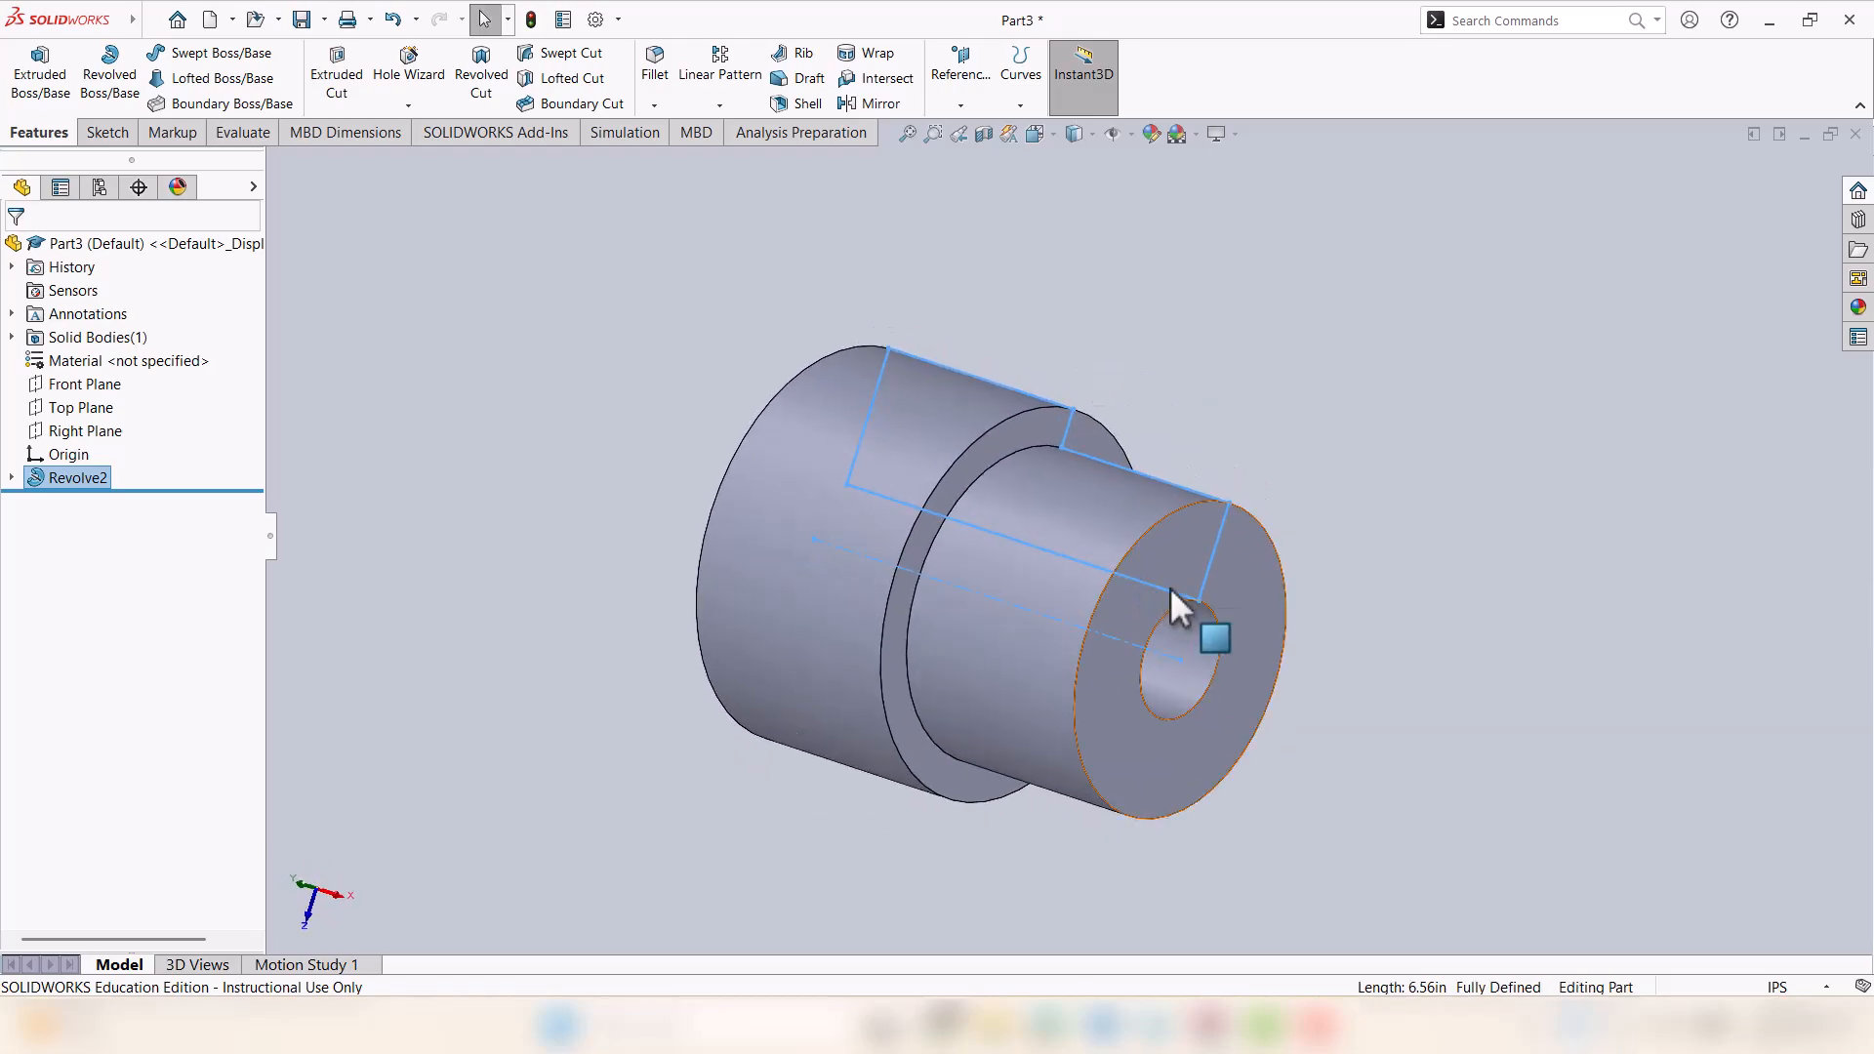